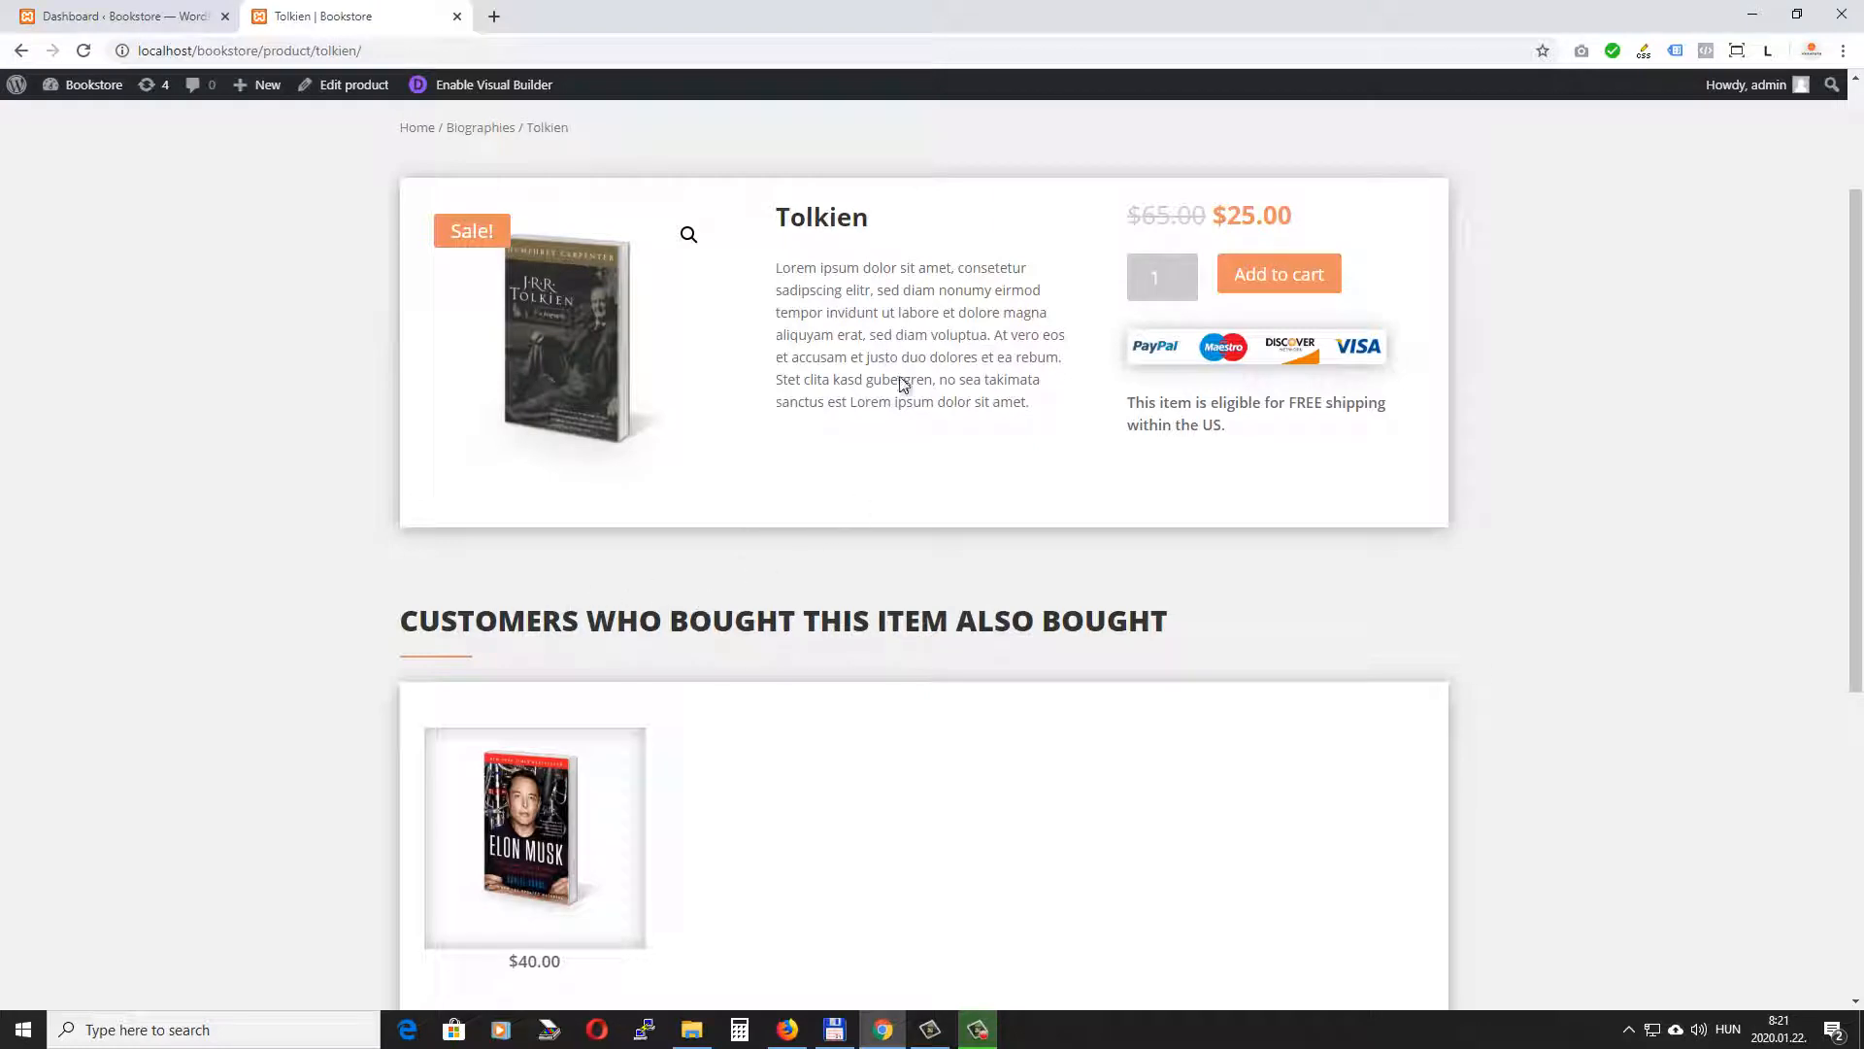
# Find the Advanced Custom Fields plugin by searching for "advanced custom field", then install and activate it on the Bookstore site.
pyautogui.scroll(-1, 974, 581)
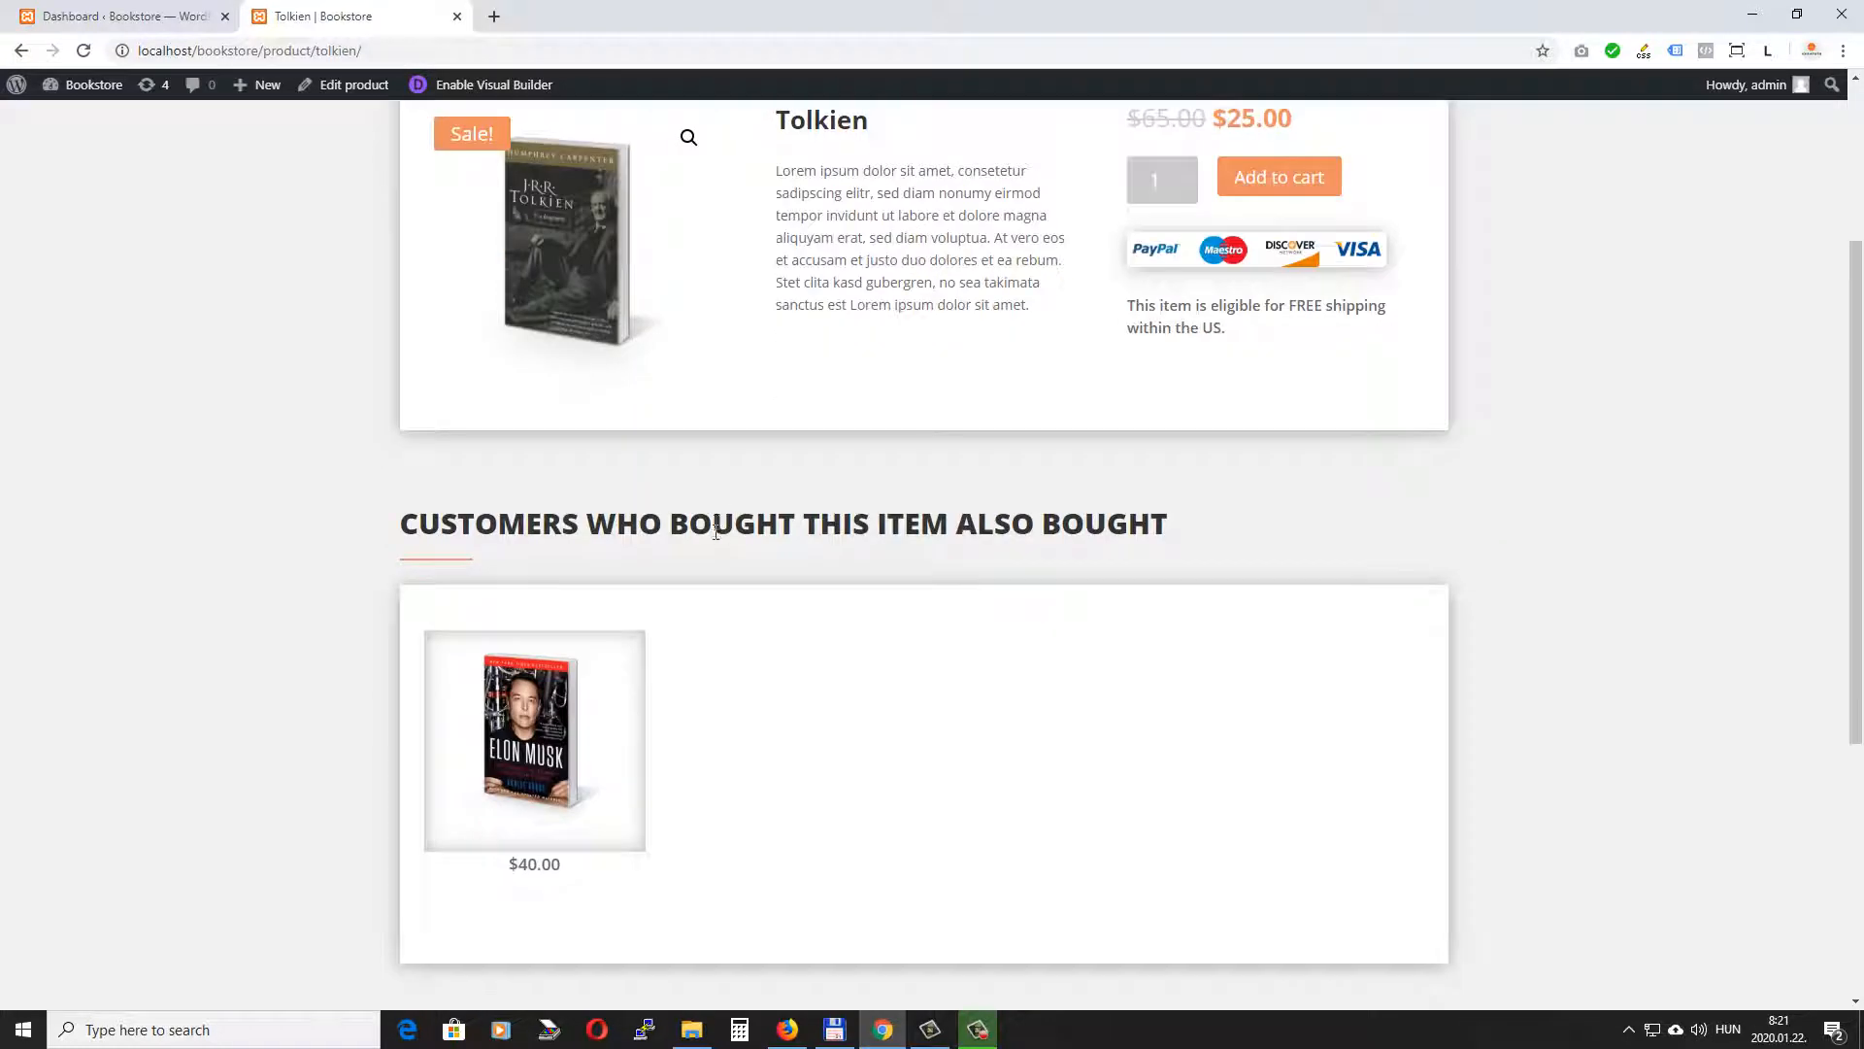
pyautogui.scroll(1, 699, 475)
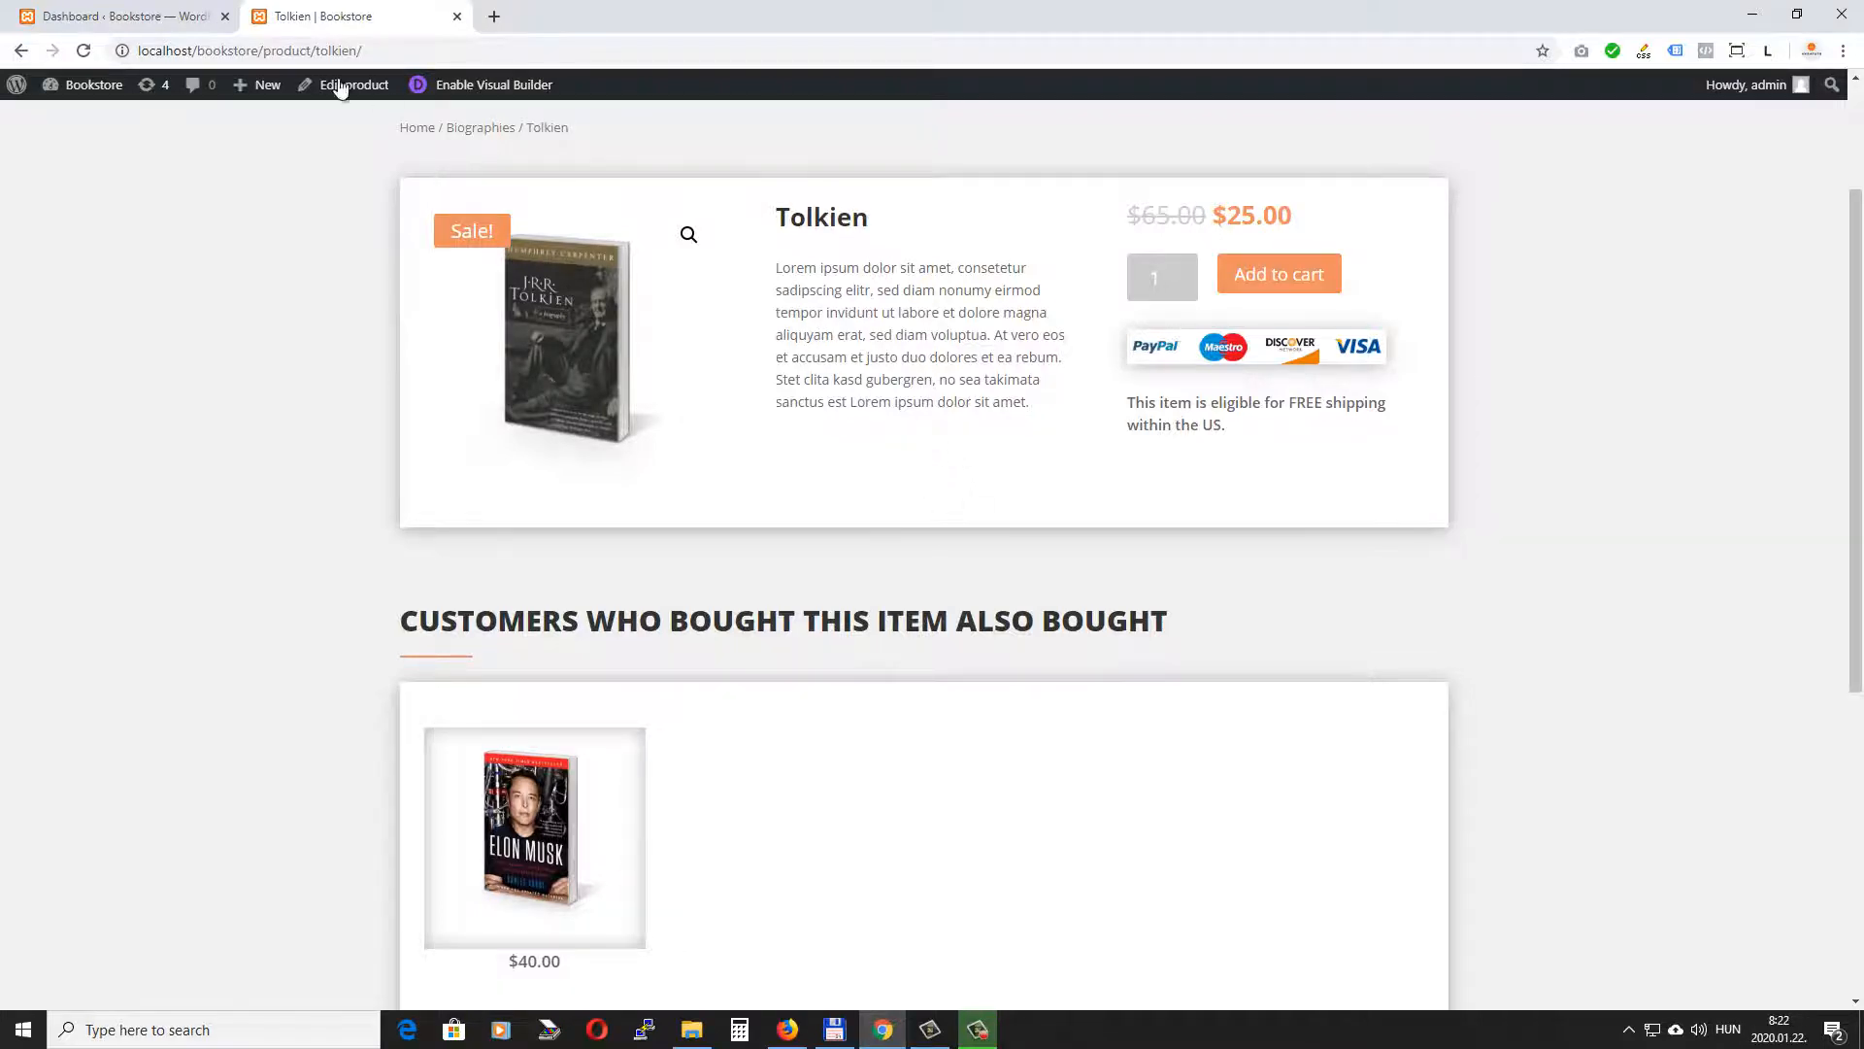
pyautogui.click(117, 16)
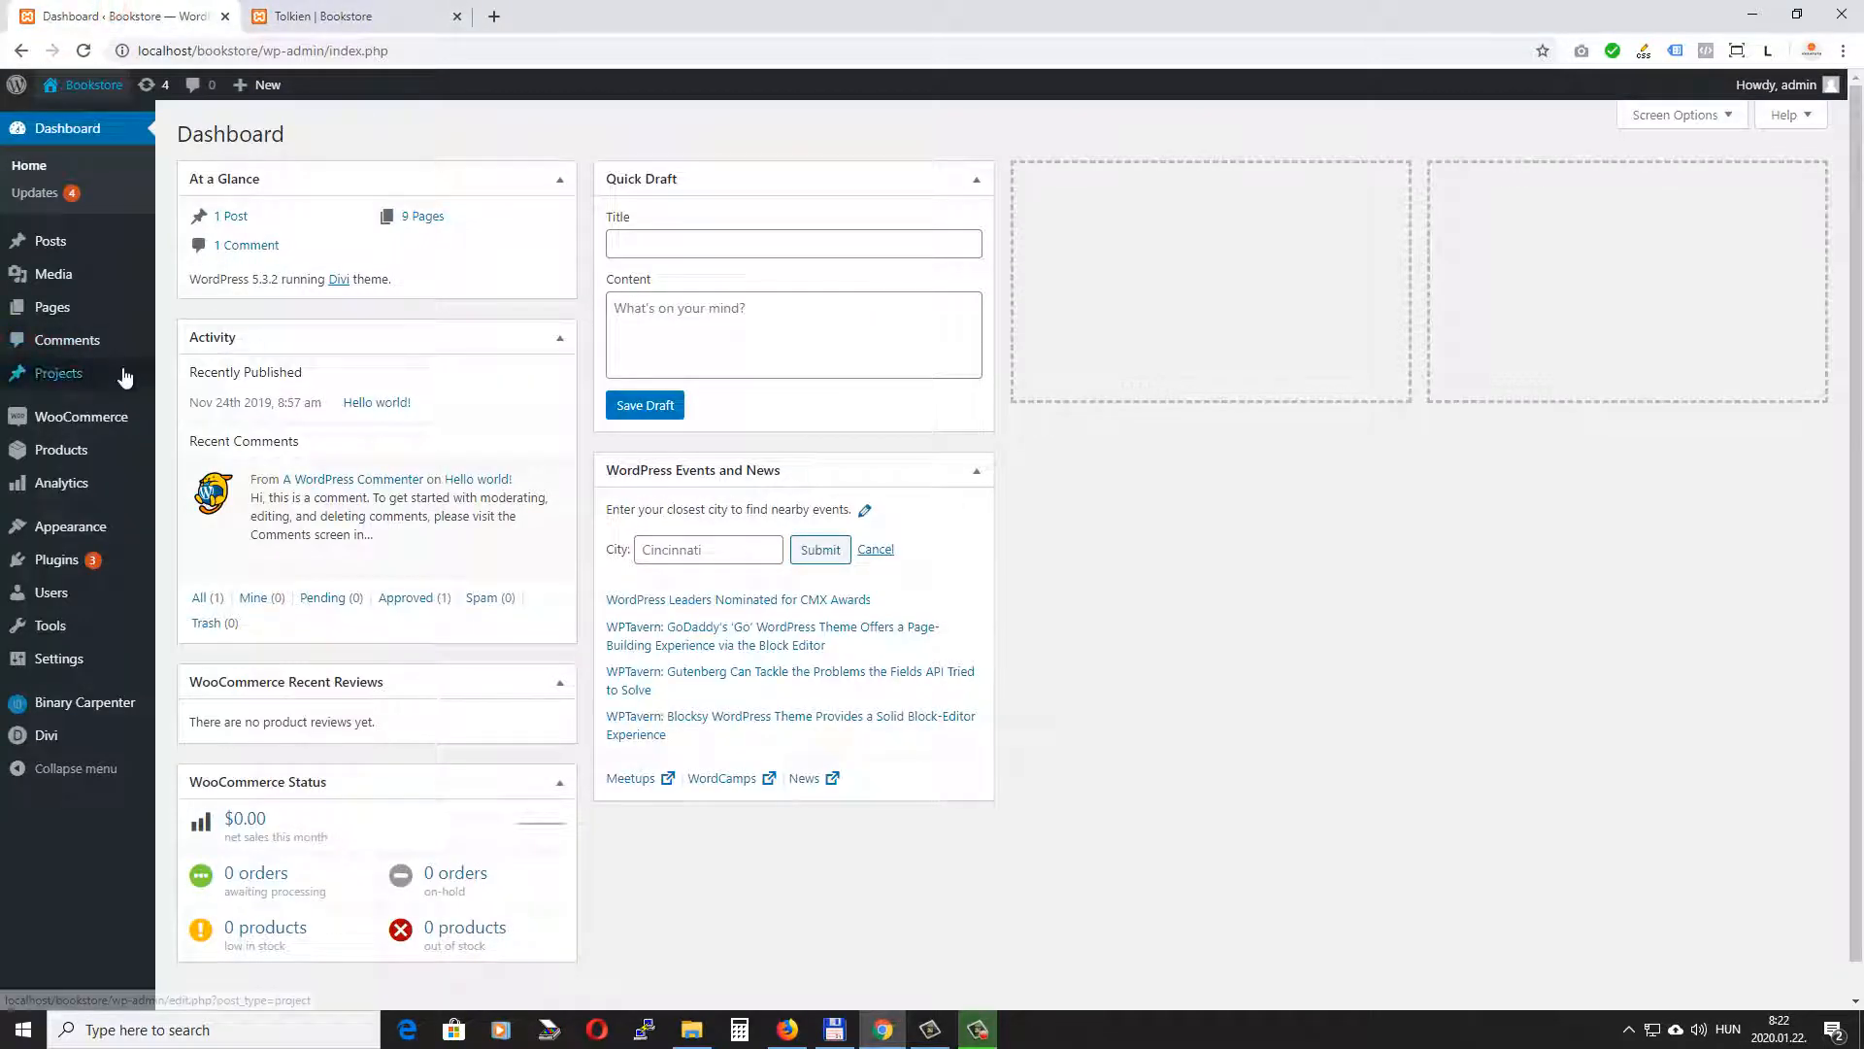
pyautogui.moveTo(146, 559)
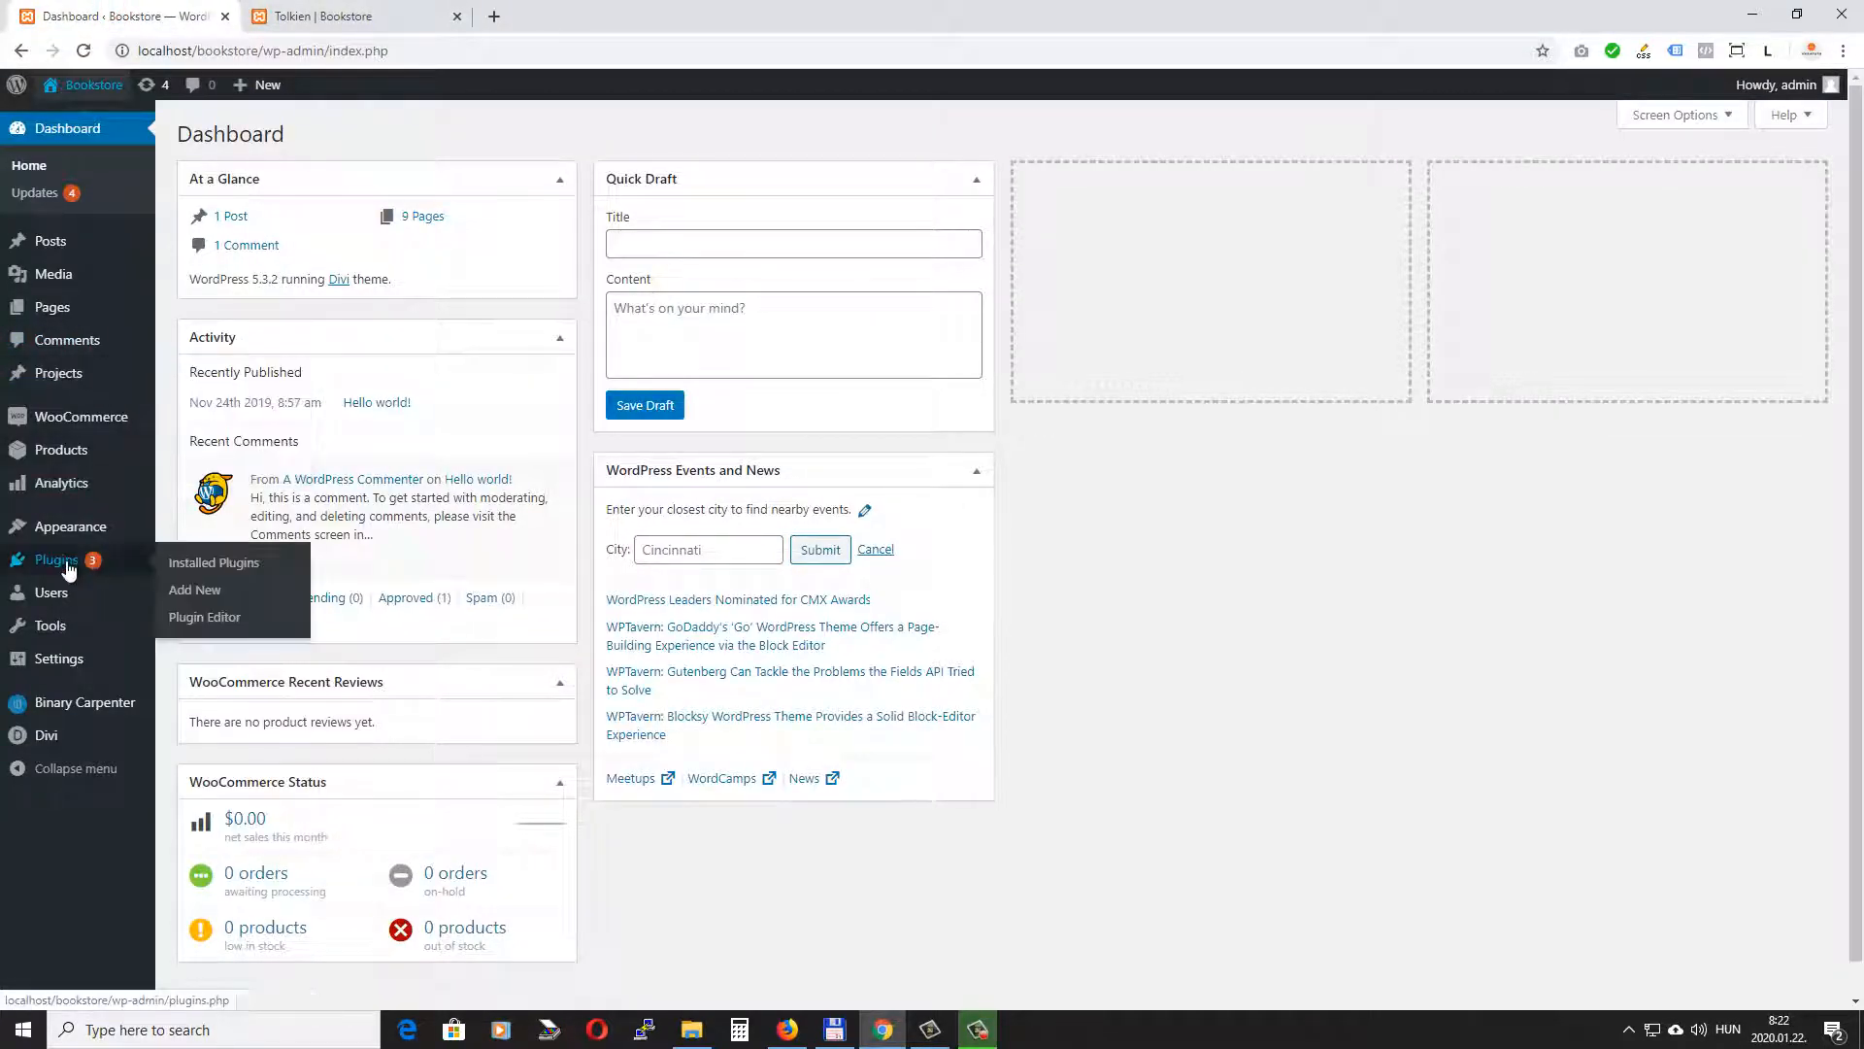
pyautogui.click(202, 593)
pyautogui.click(1591, 187)
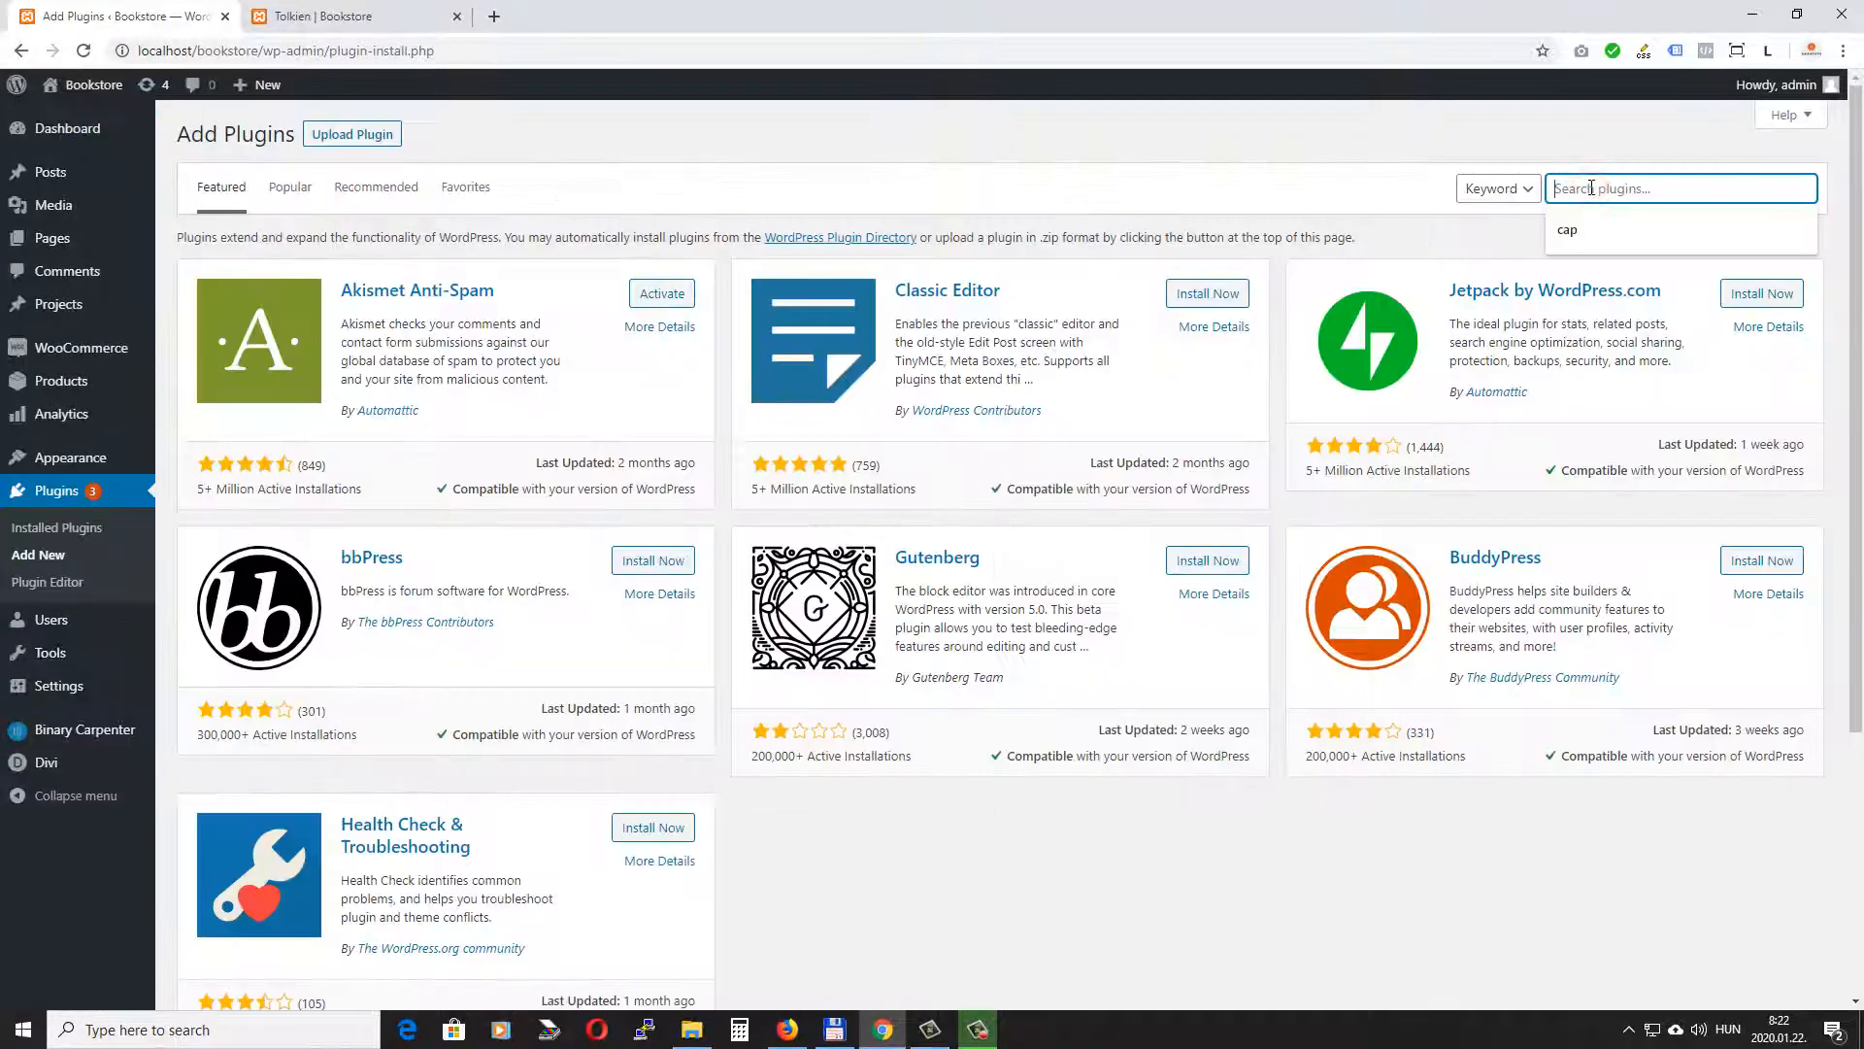
pyautogui.write('advanced custom field')
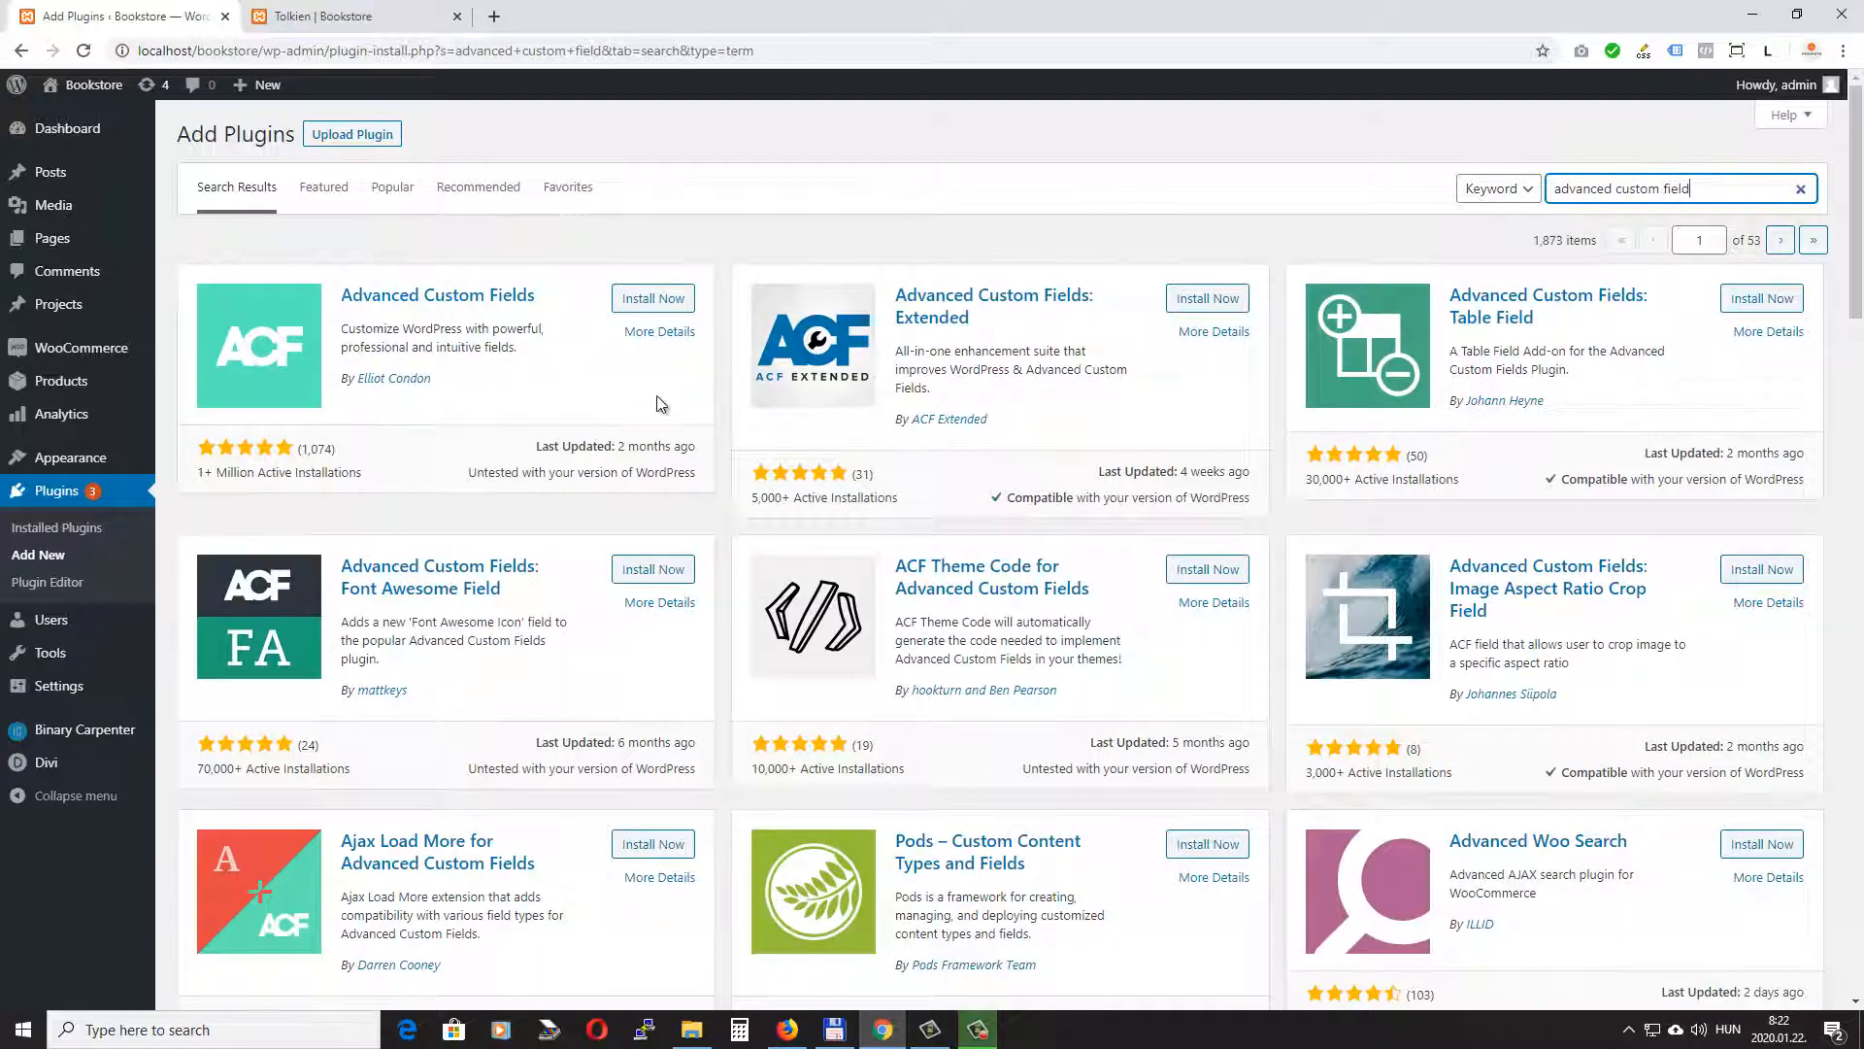
pyautogui.click(653, 300)
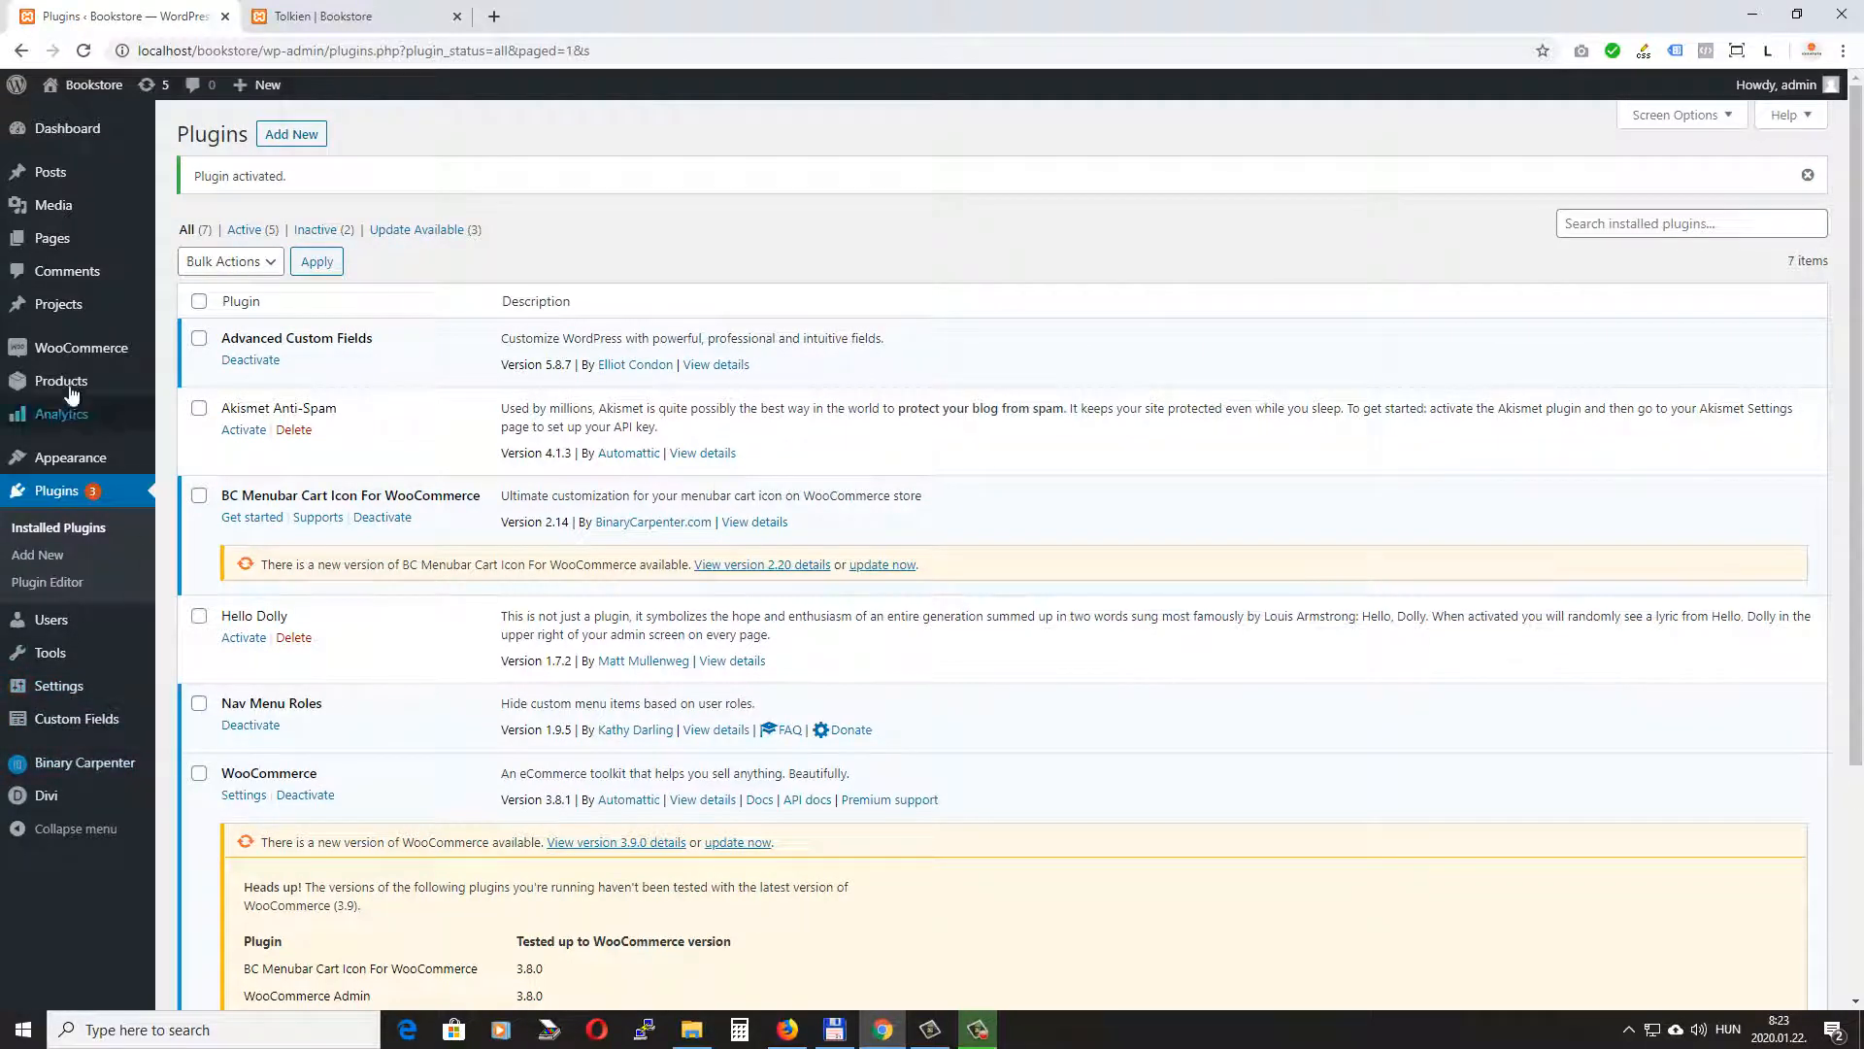
# Open the form for adding a new product and look through its available sections.
pyautogui.moveTo(43, 388)
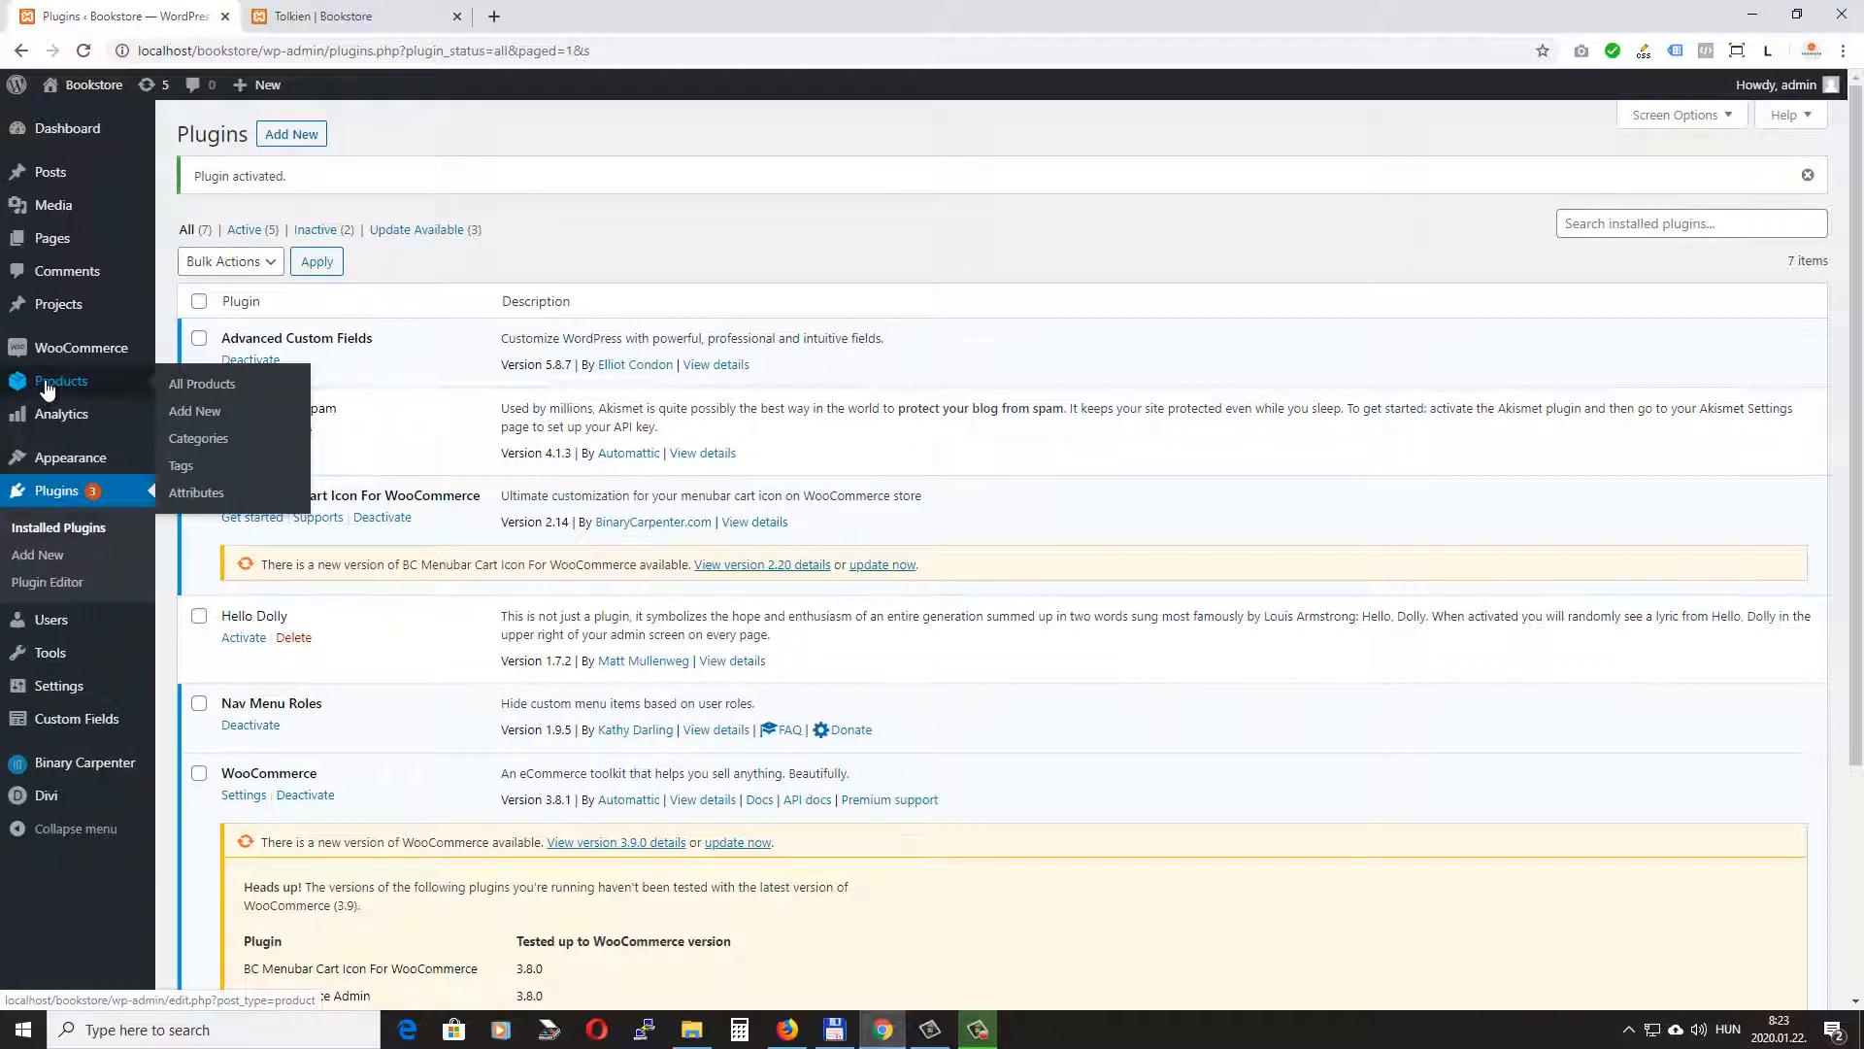
pyautogui.click(202, 413)
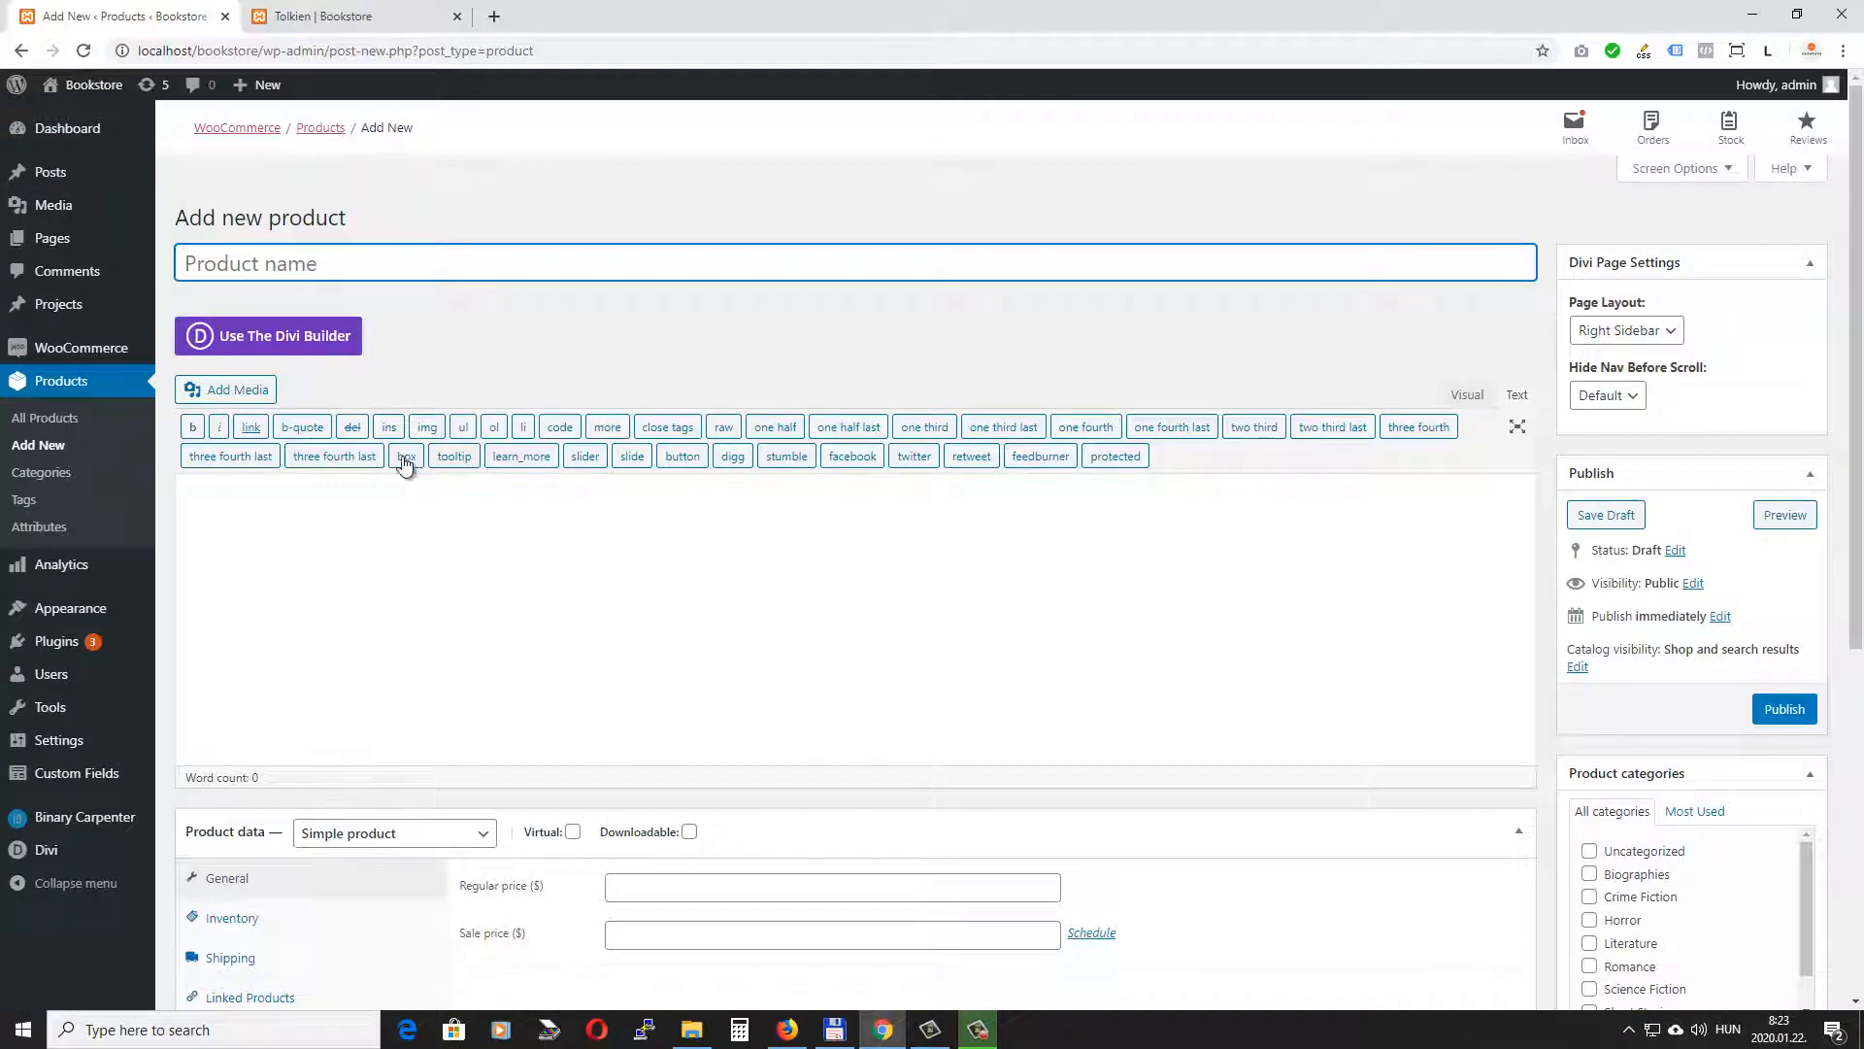
pyautogui.scroll(-5, 570, 563)
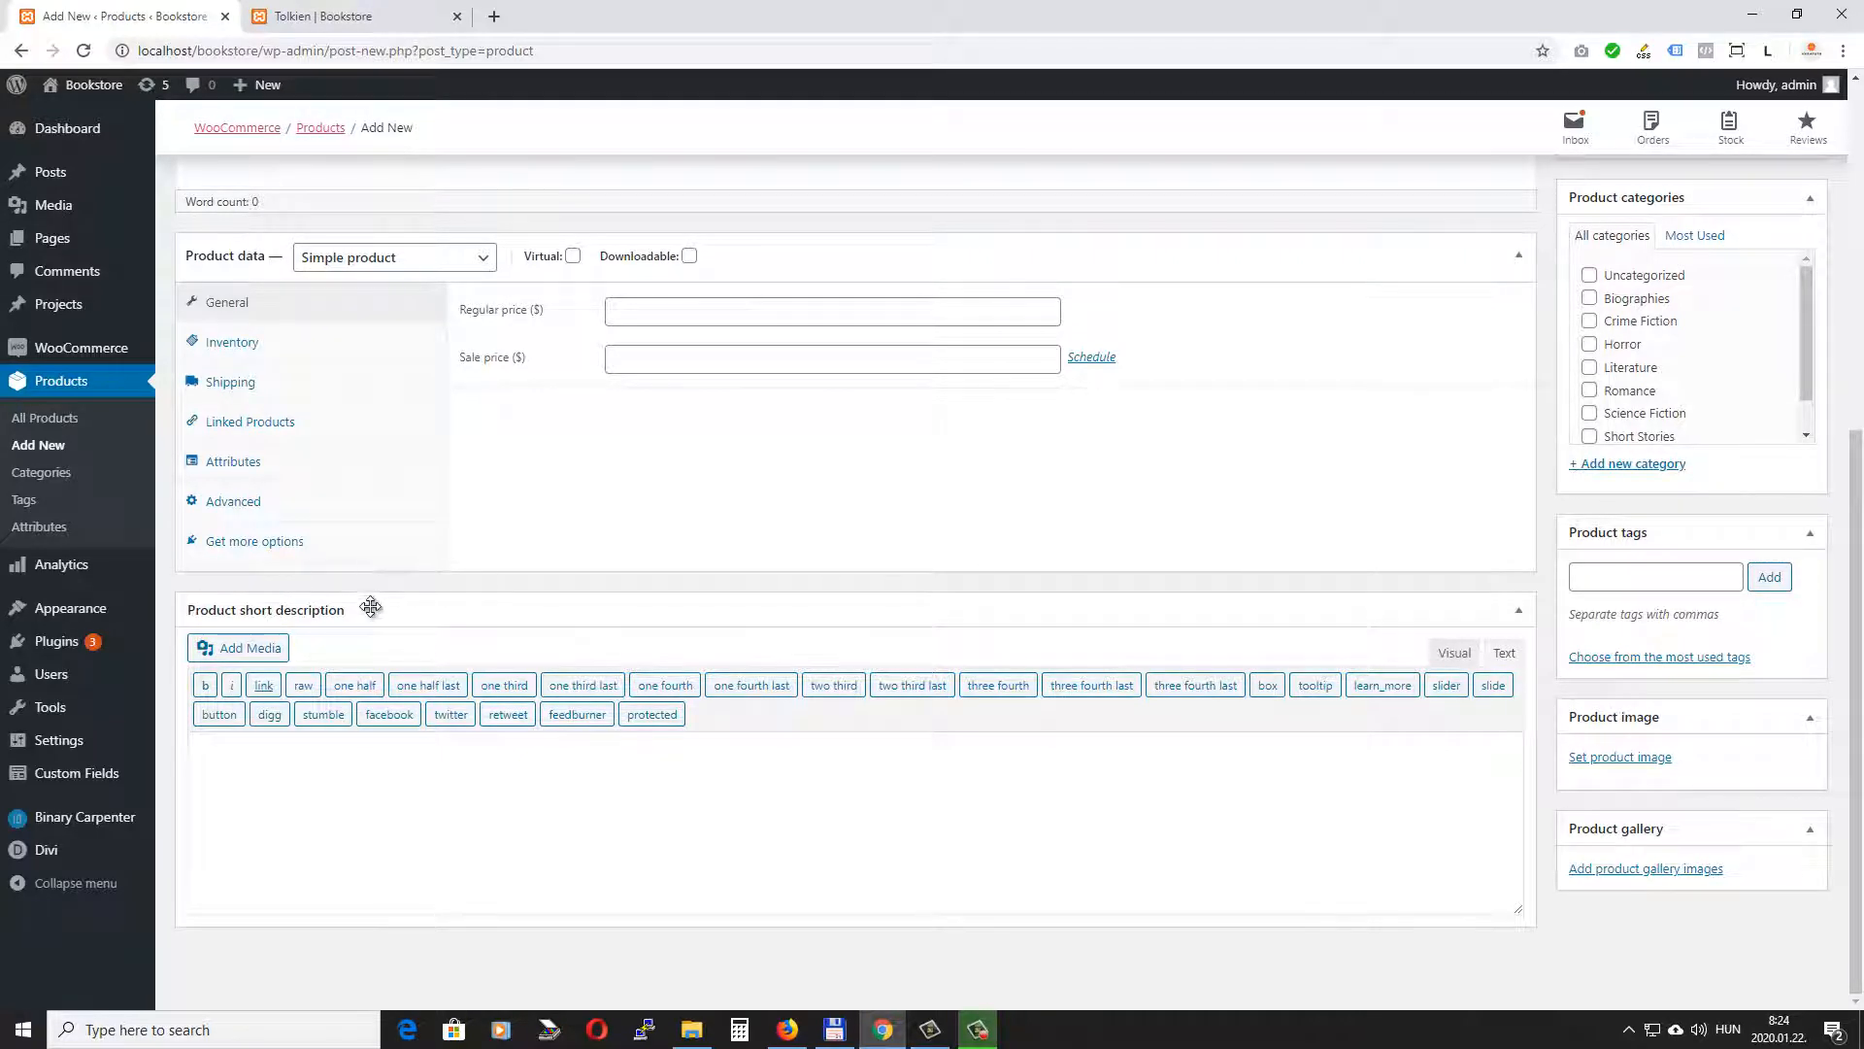
# Create a new custom field group titled "Sample Pages".
pyautogui.click(75, 780)
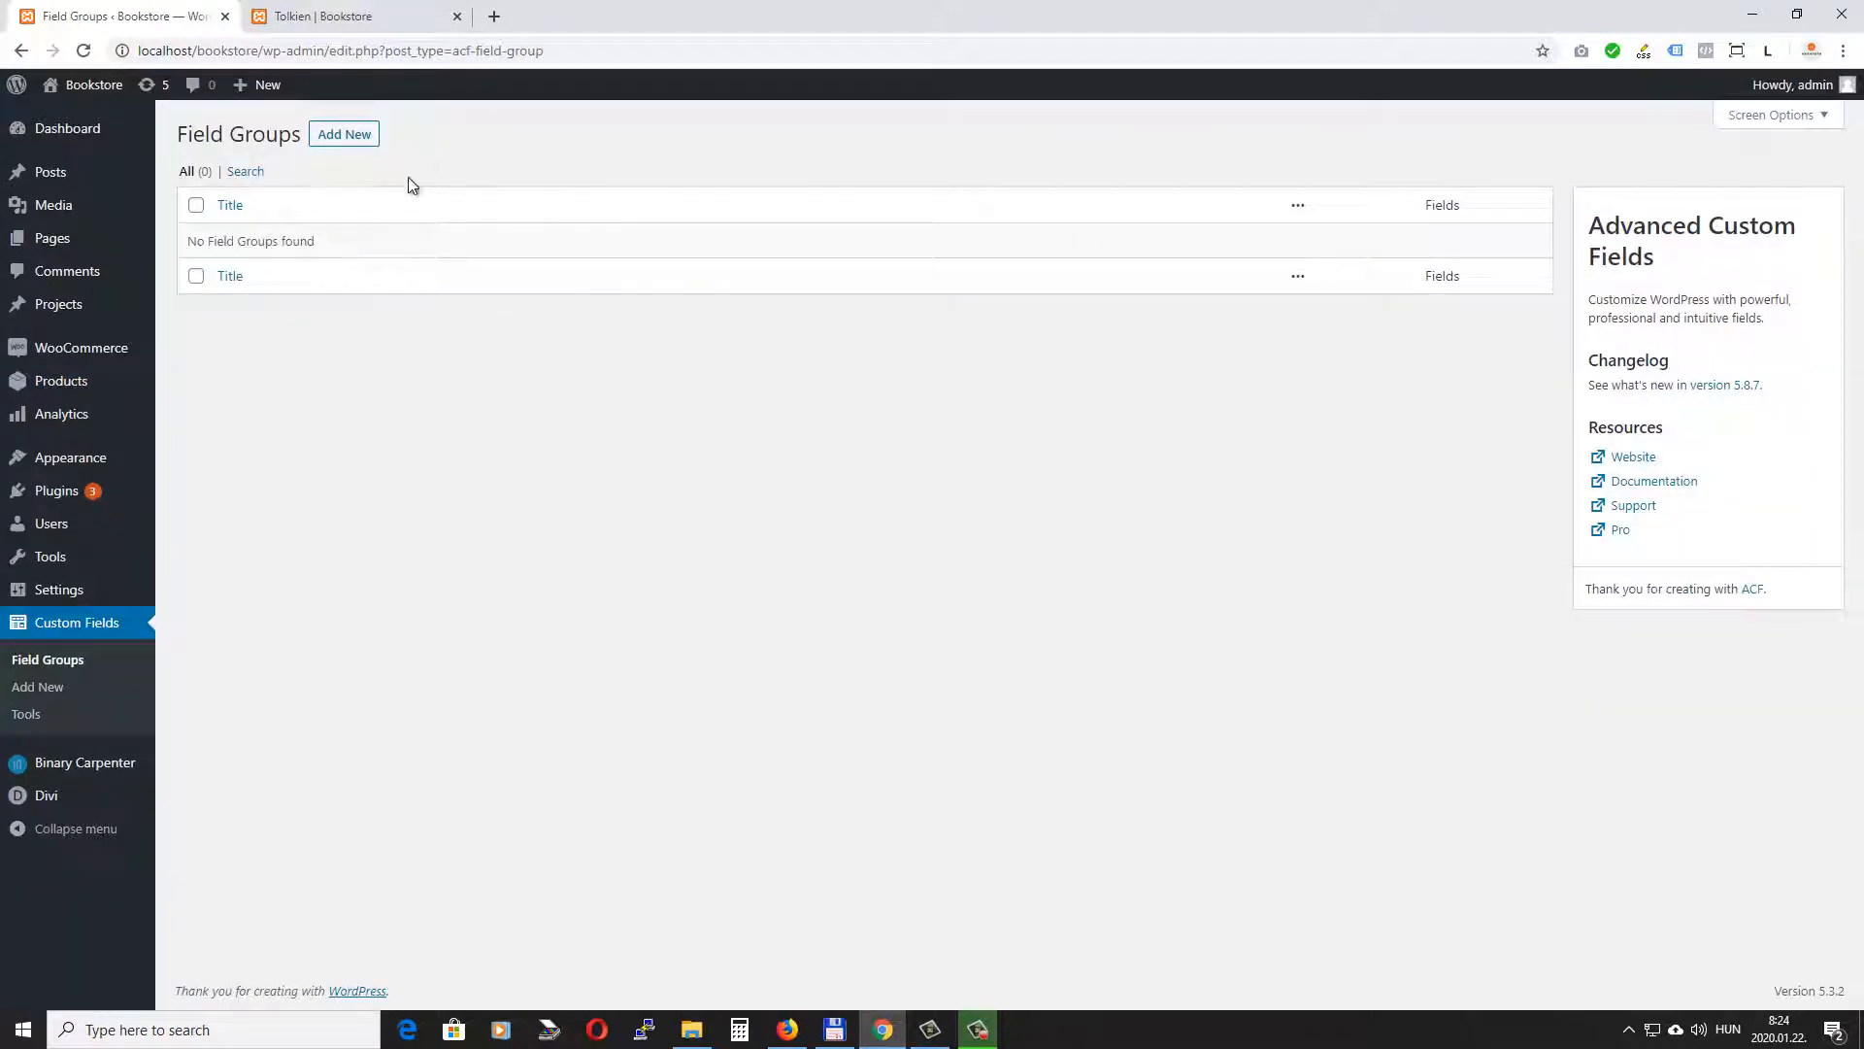
pyautogui.click(344, 135)
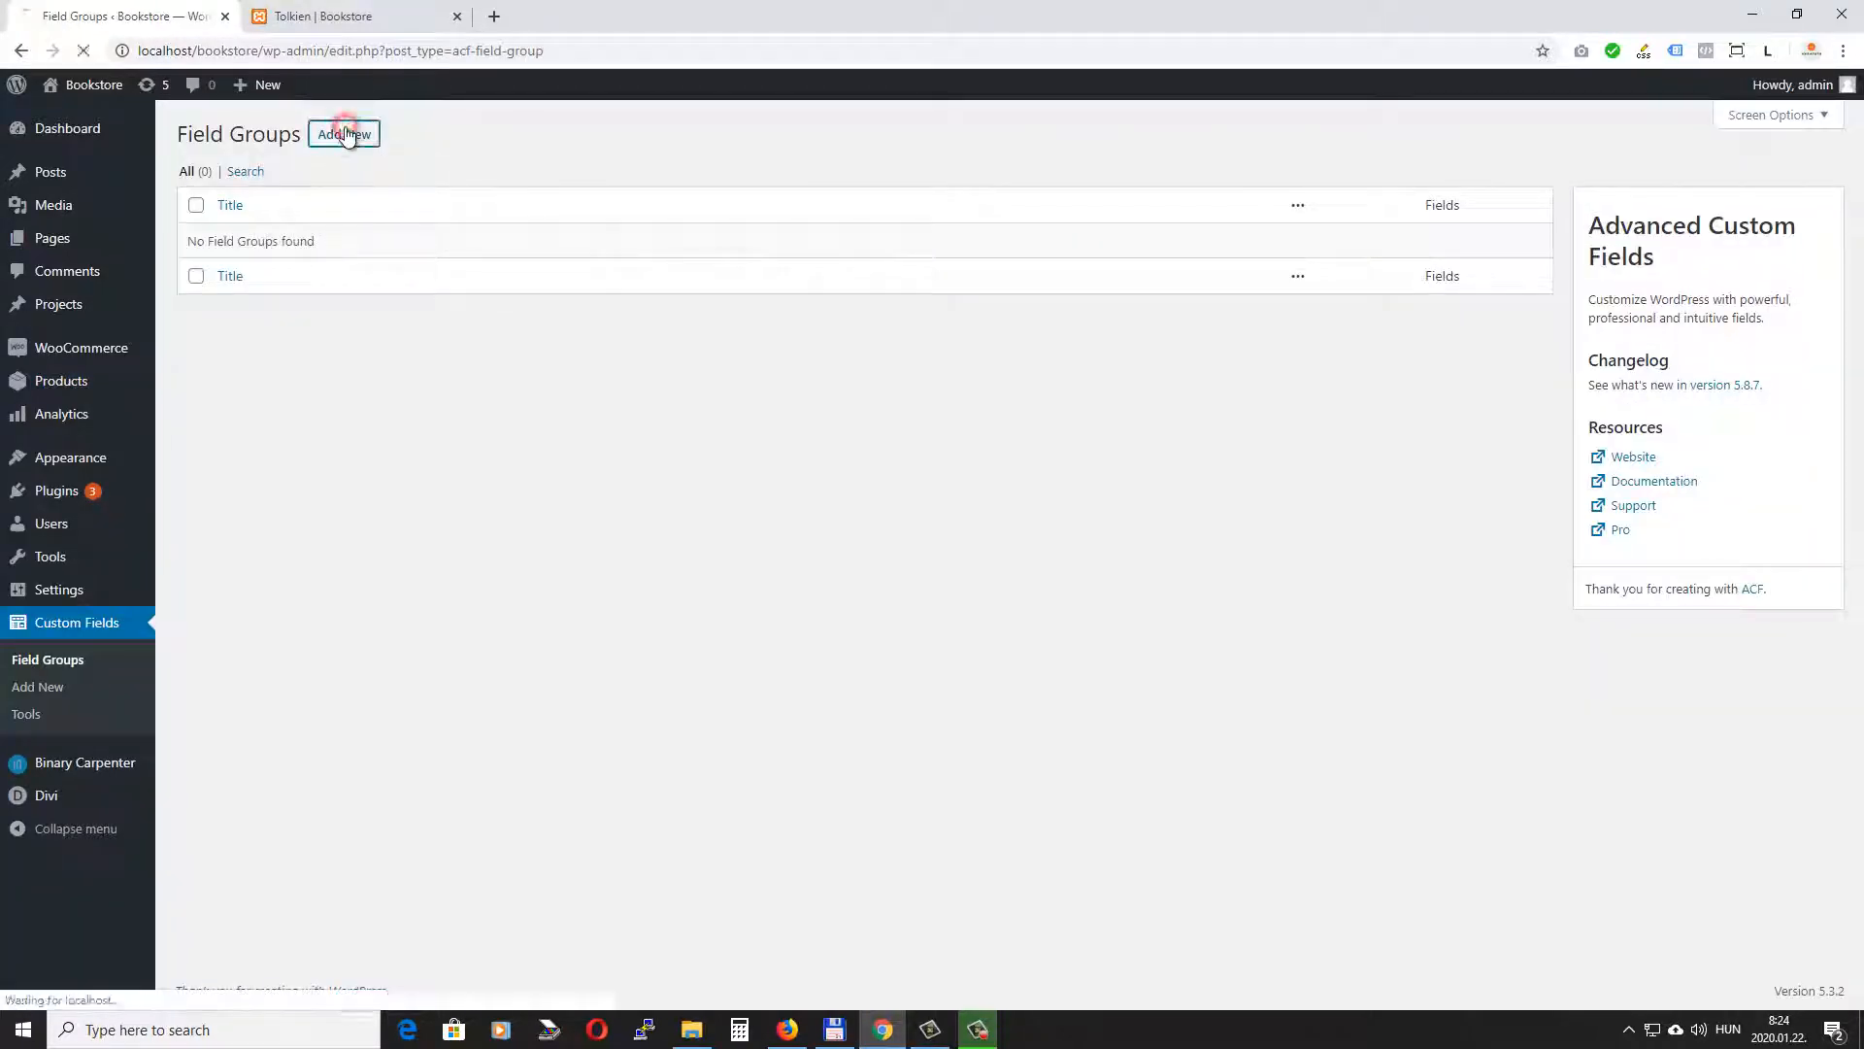
pyautogui.click(263, 179)
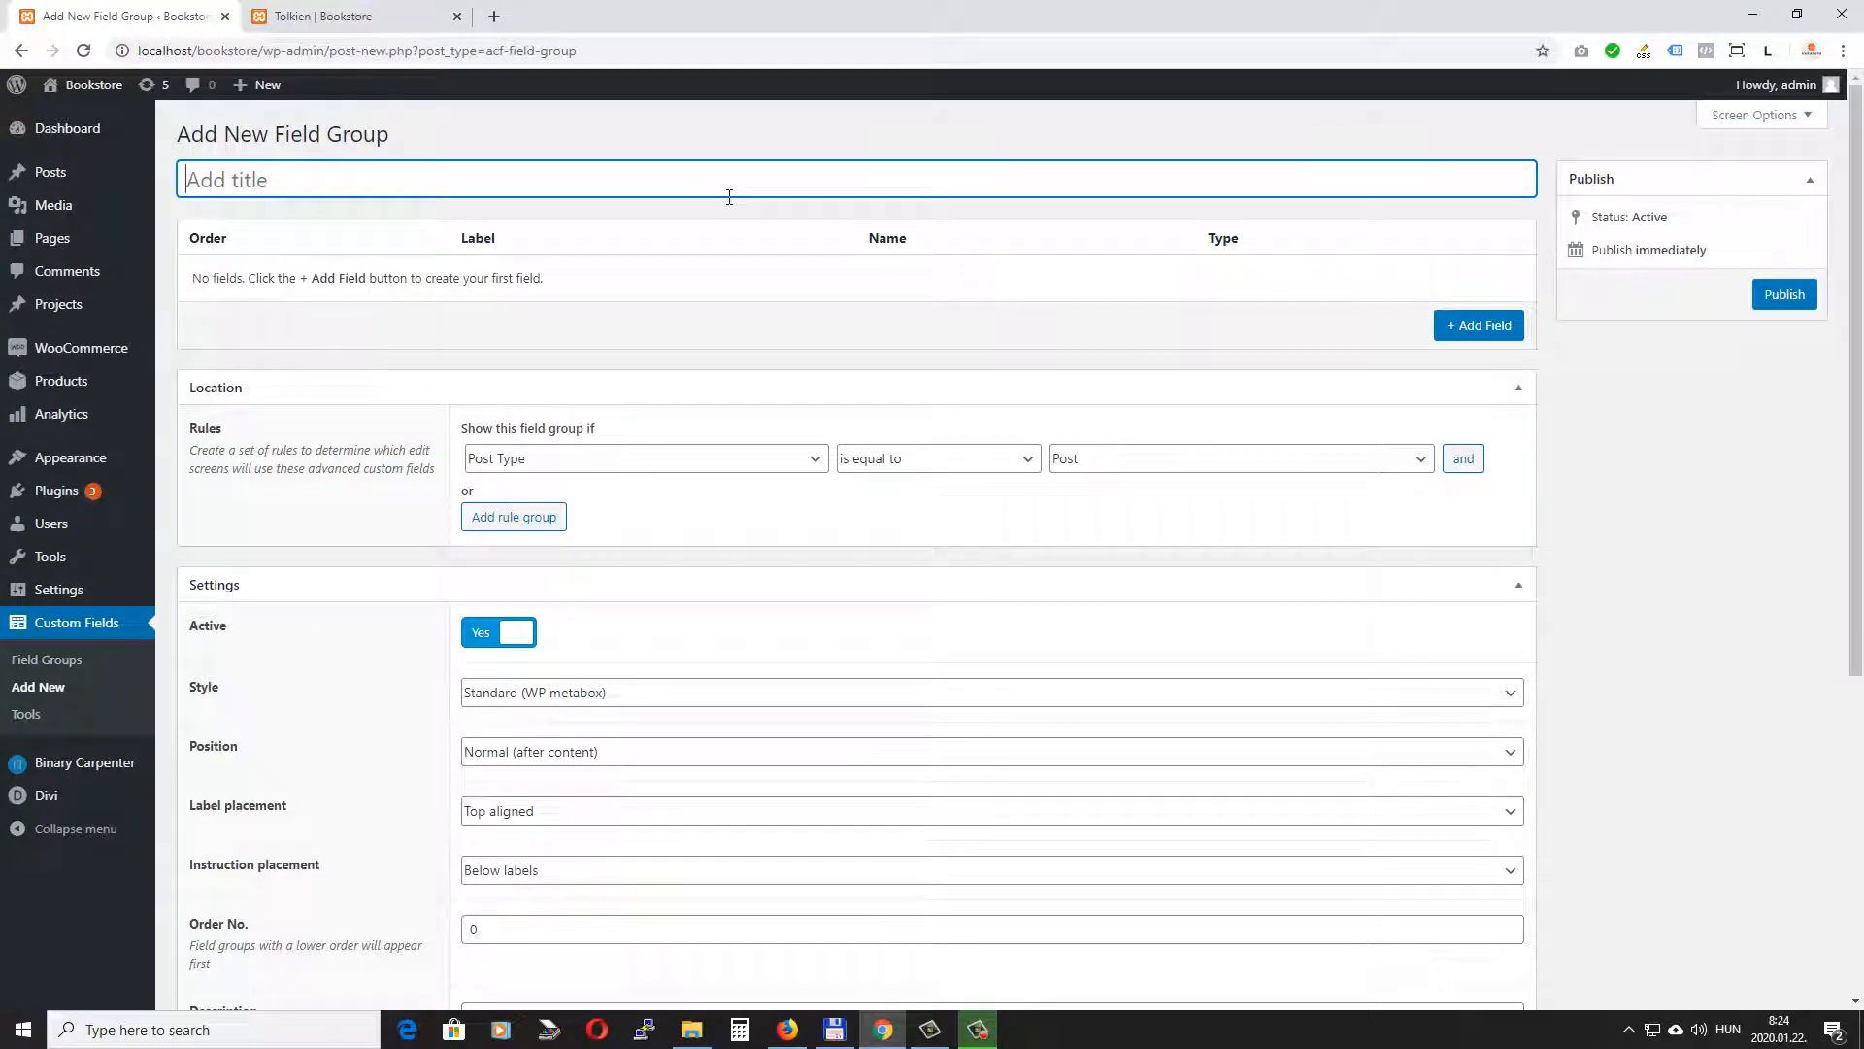
pyautogui.write('Sample Pgesa')
# Set the field group's location rule to show it when Post Type is equal to Product.
pyautogui.scroll(-1, 794, 351)
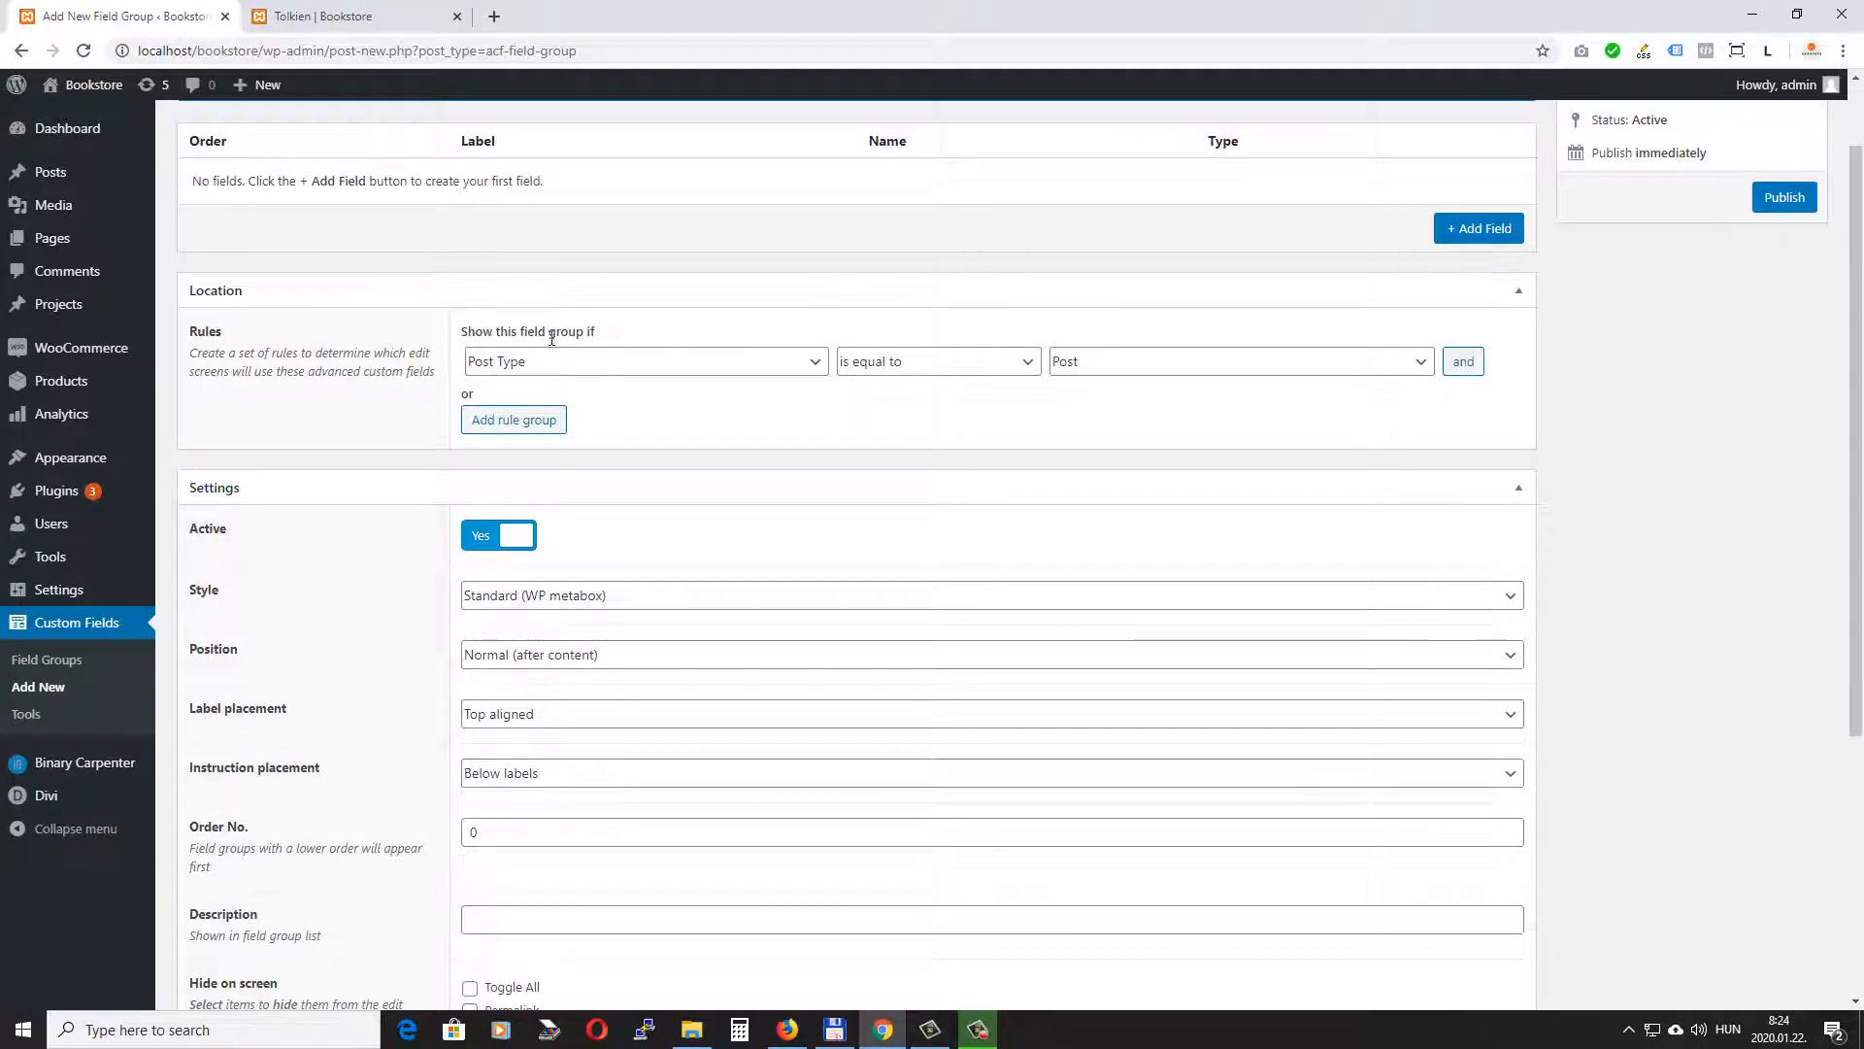
pyautogui.scroll(1, 504, 358)
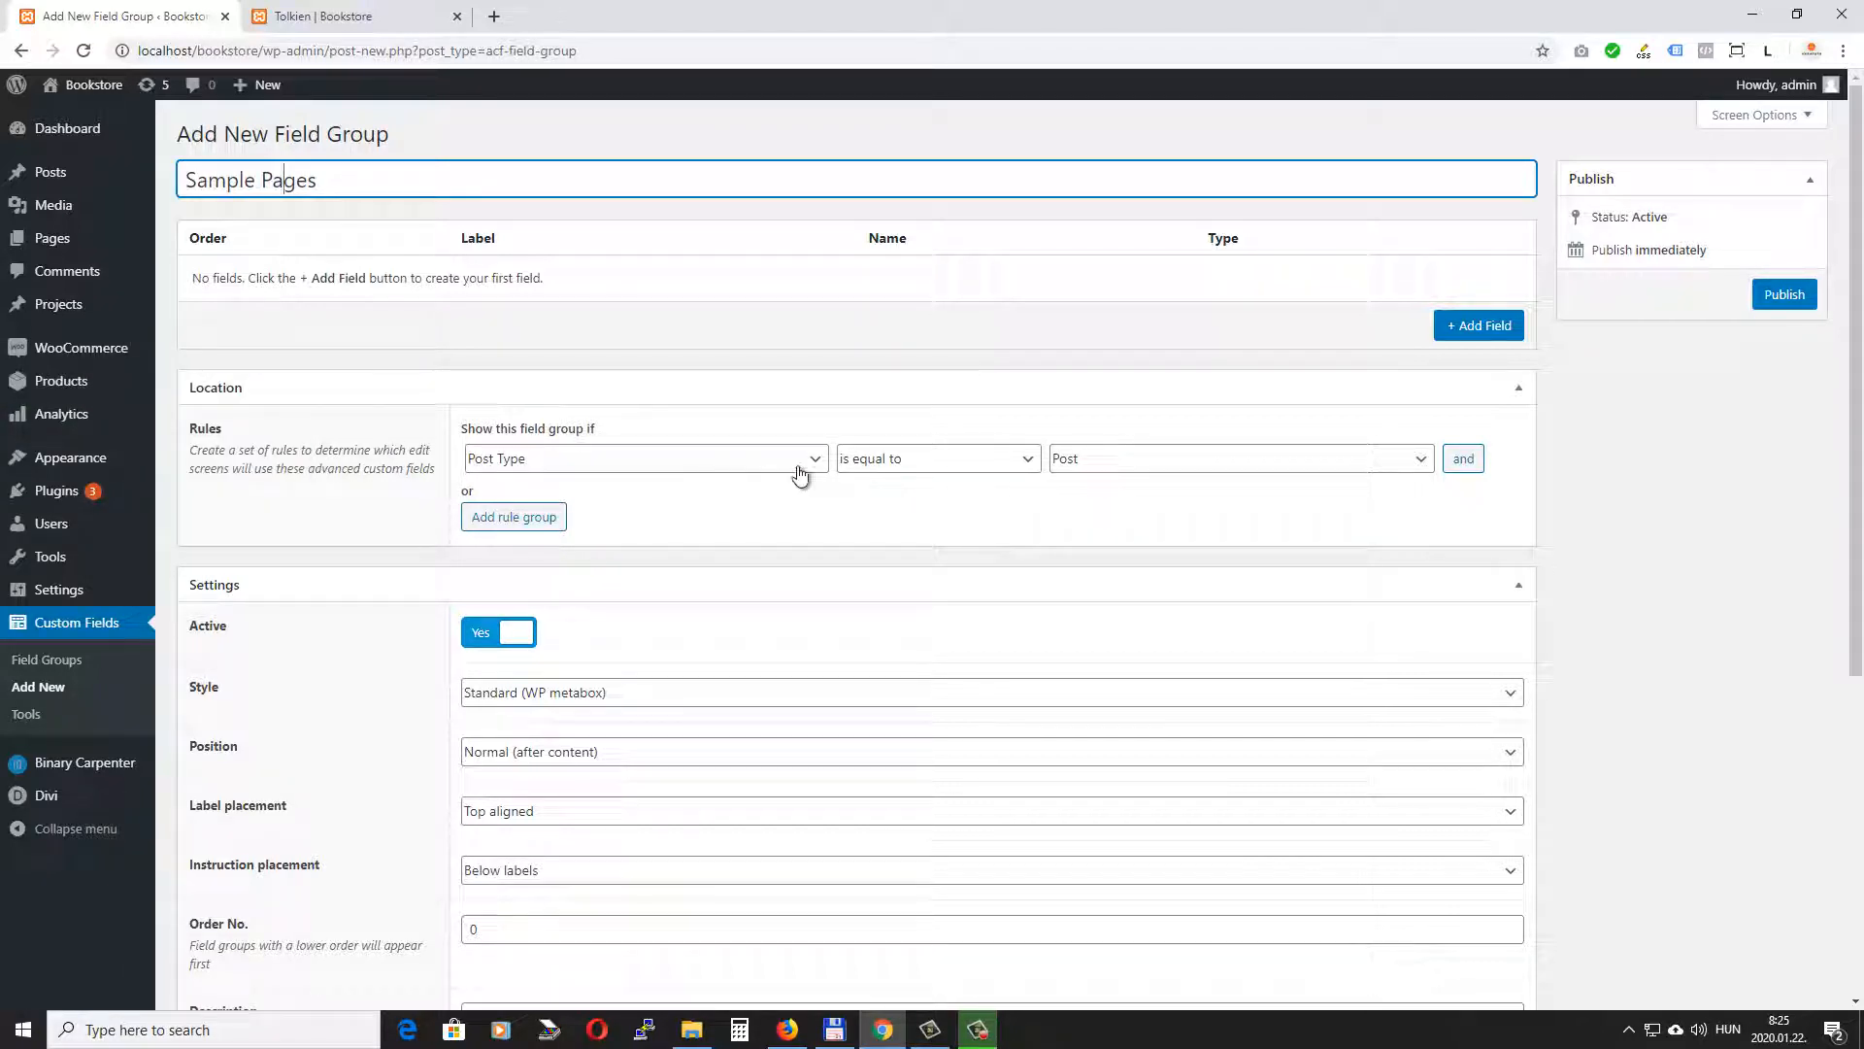
pyautogui.click(1267, 464)
pyautogui.click(1124, 562)
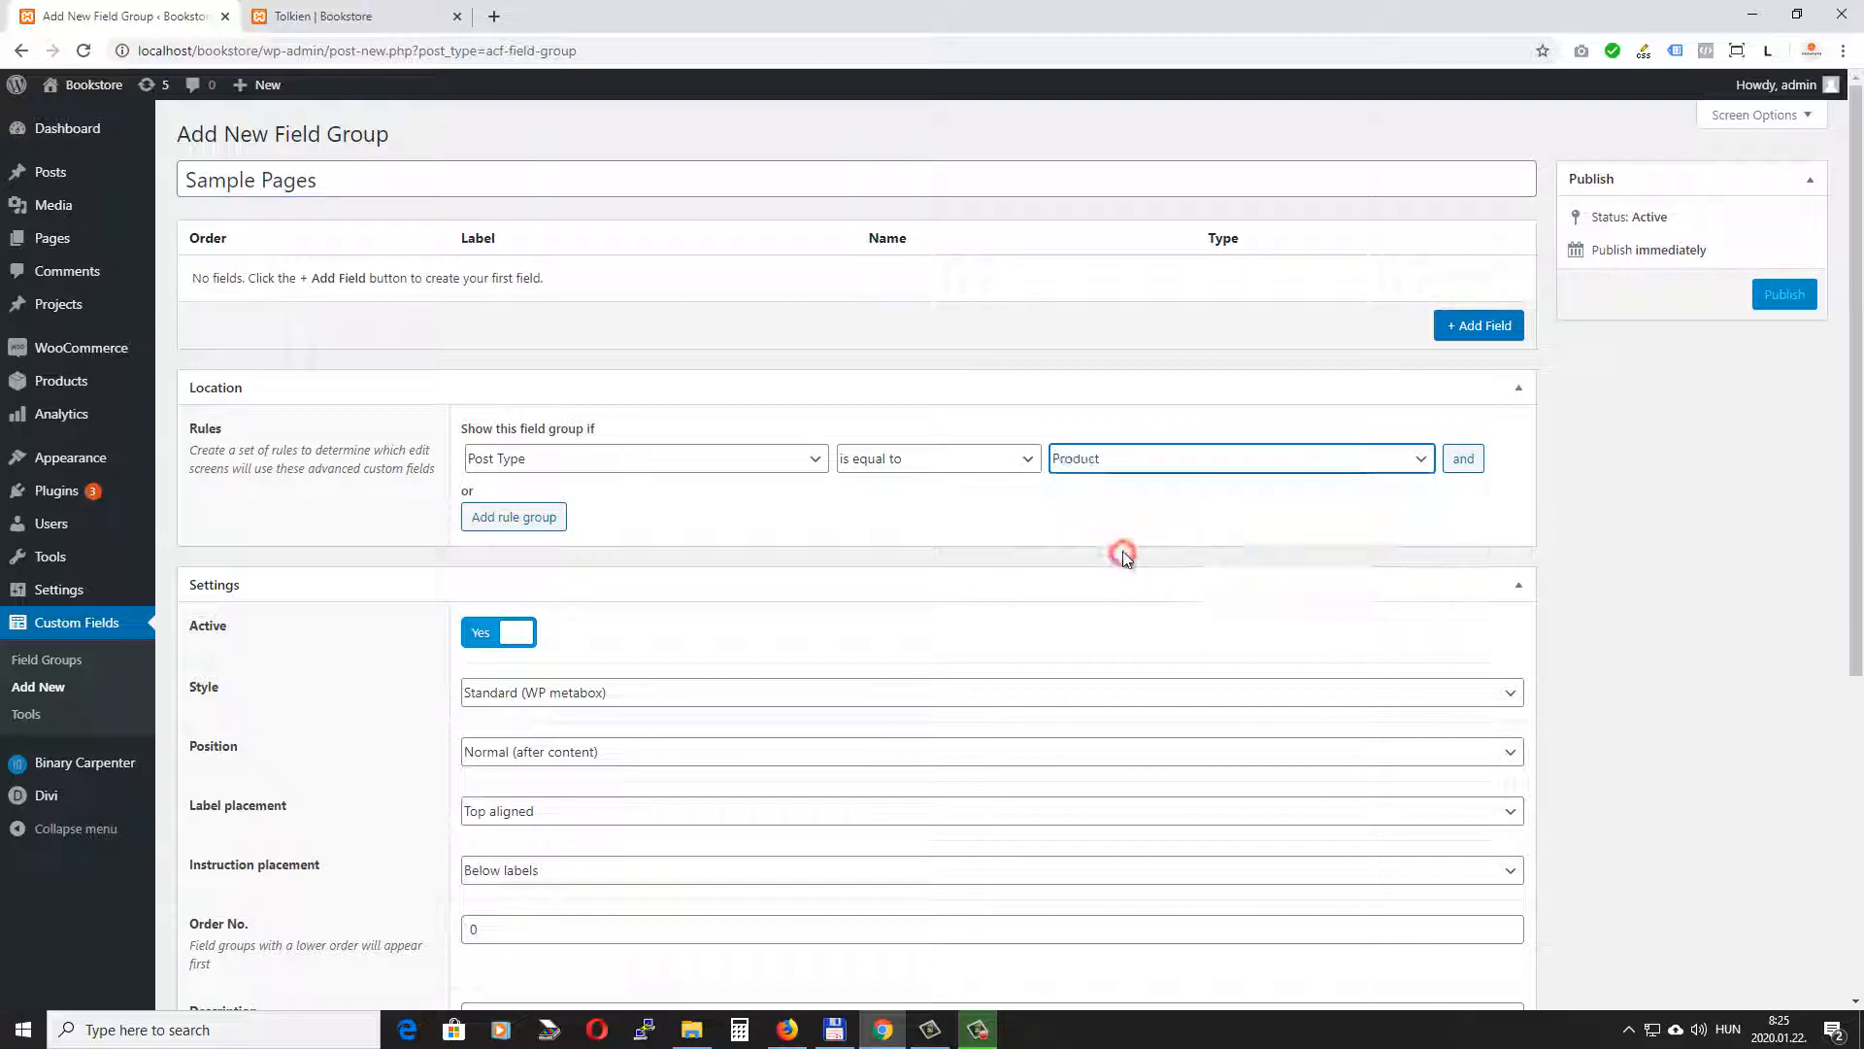
# Add a first field to the Sample Pages group with the label "First Page".
pyautogui.scroll(-3, 346, 516)
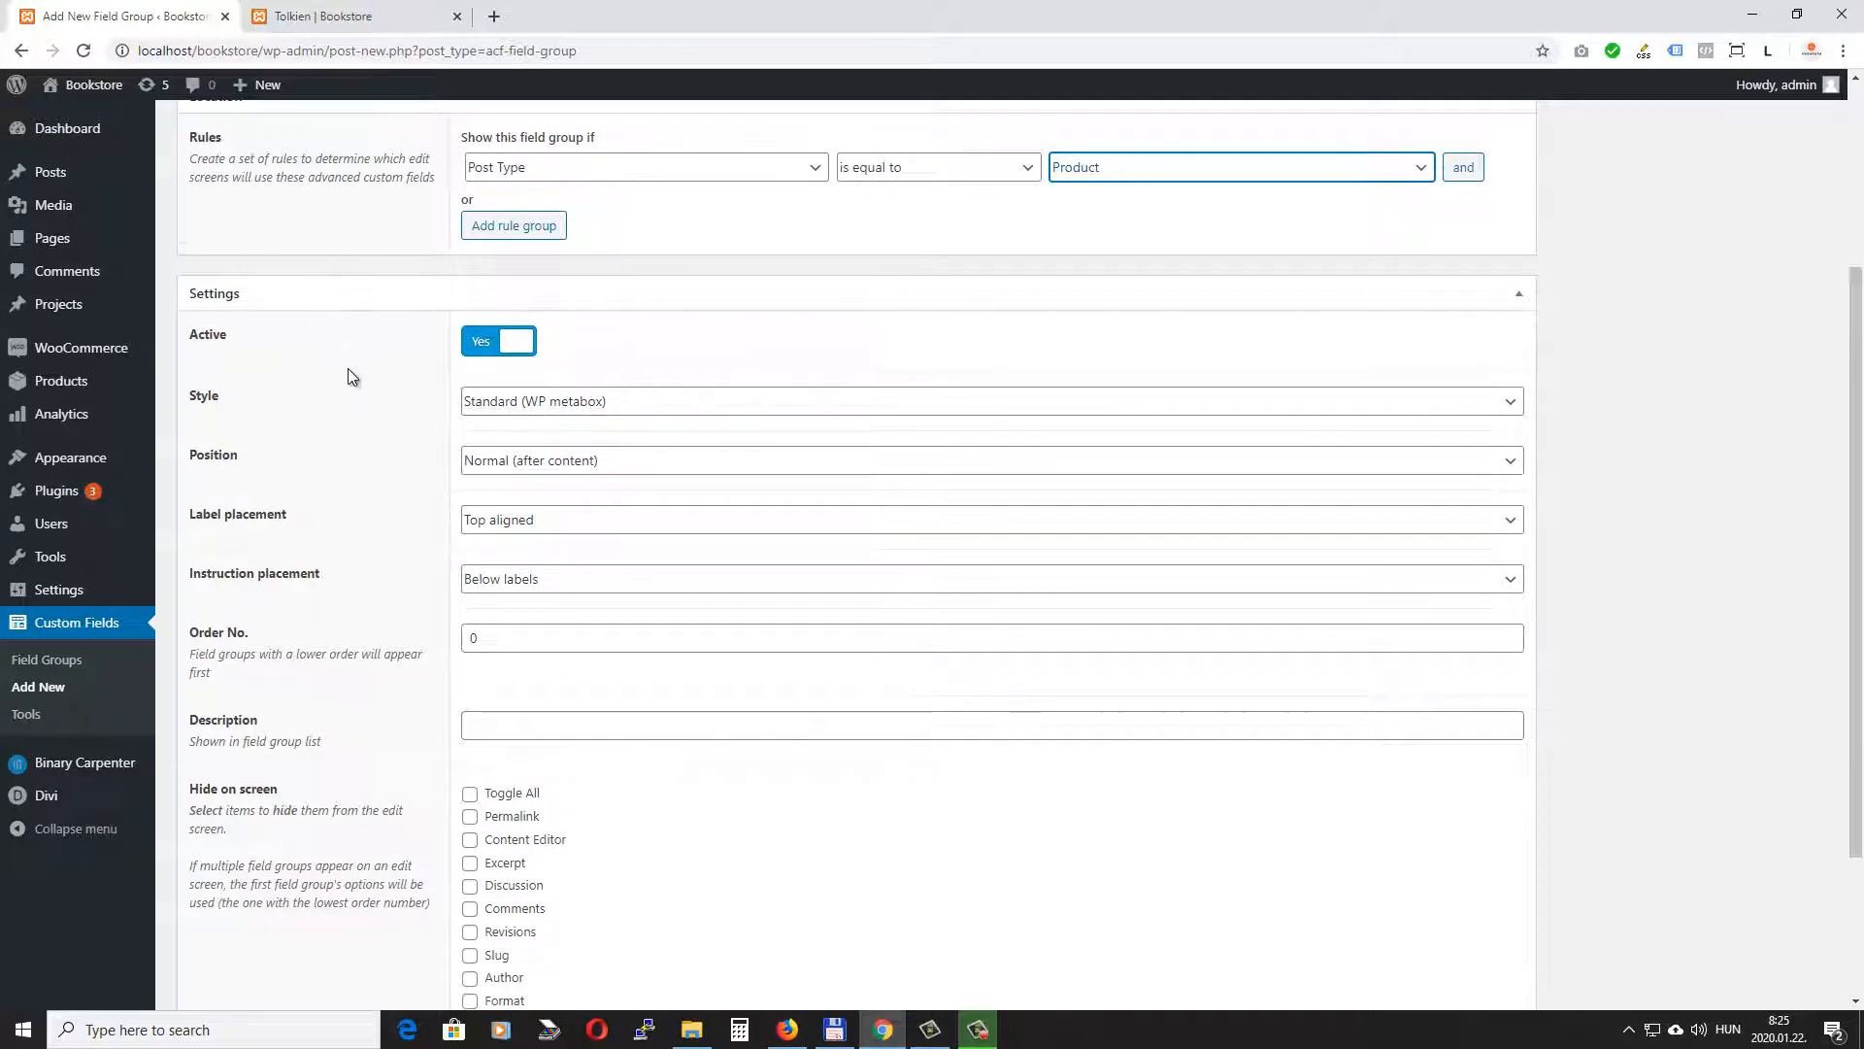
pyautogui.scroll(-1, 351, 375)
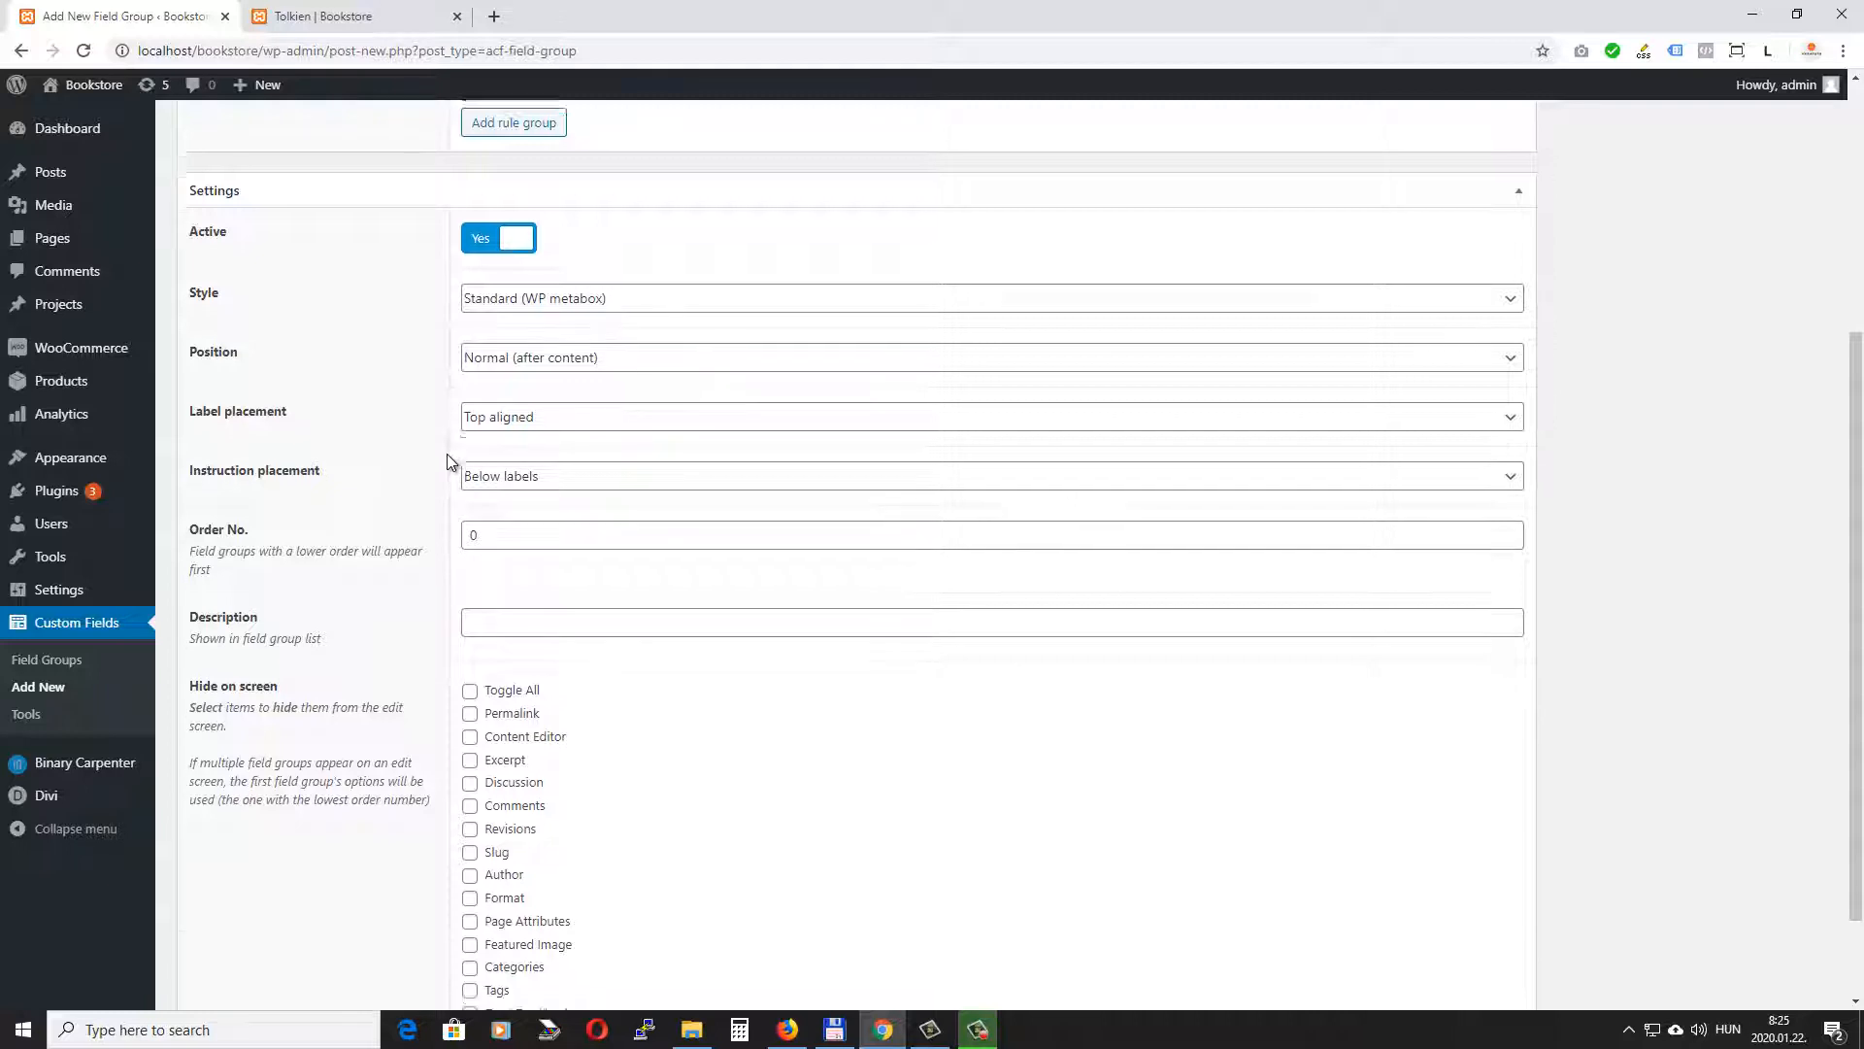
pyautogui.scroll(-2, 447, 457)
pyautogui.scroll(6, 441, 524)
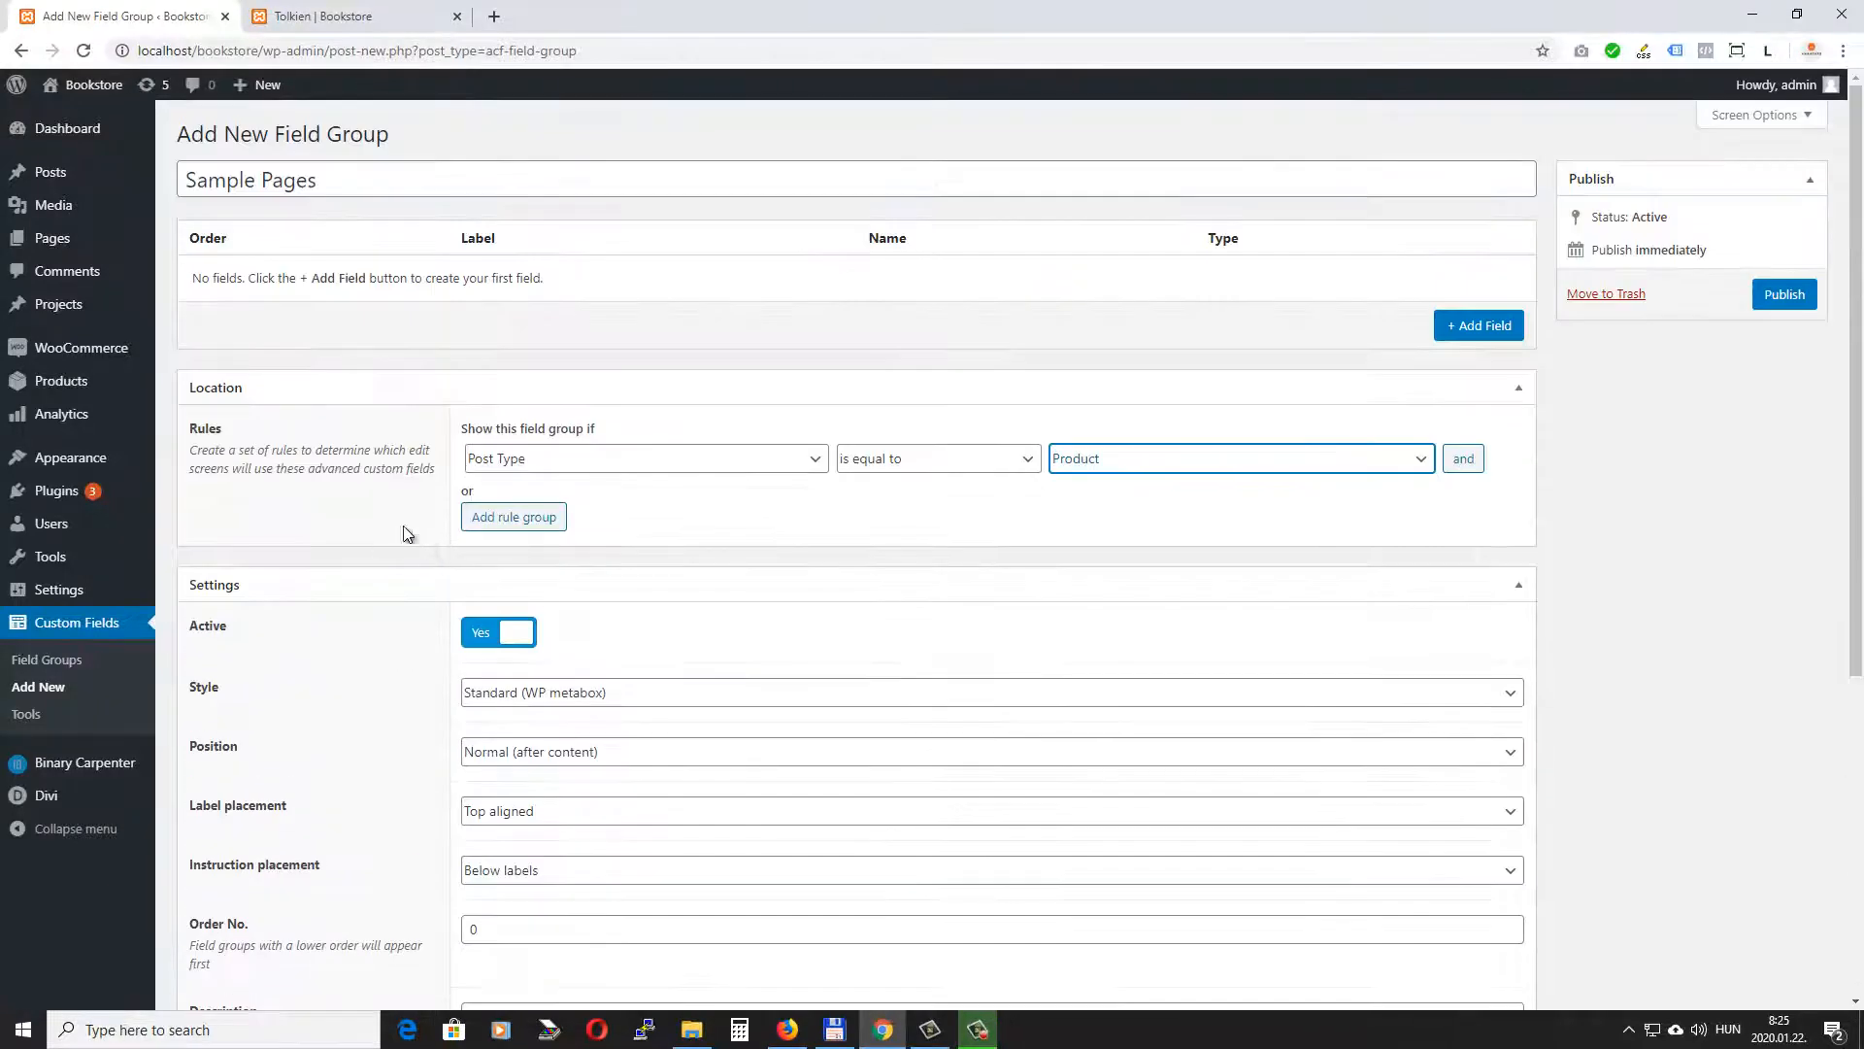
pyautogui.click(1487, 327)
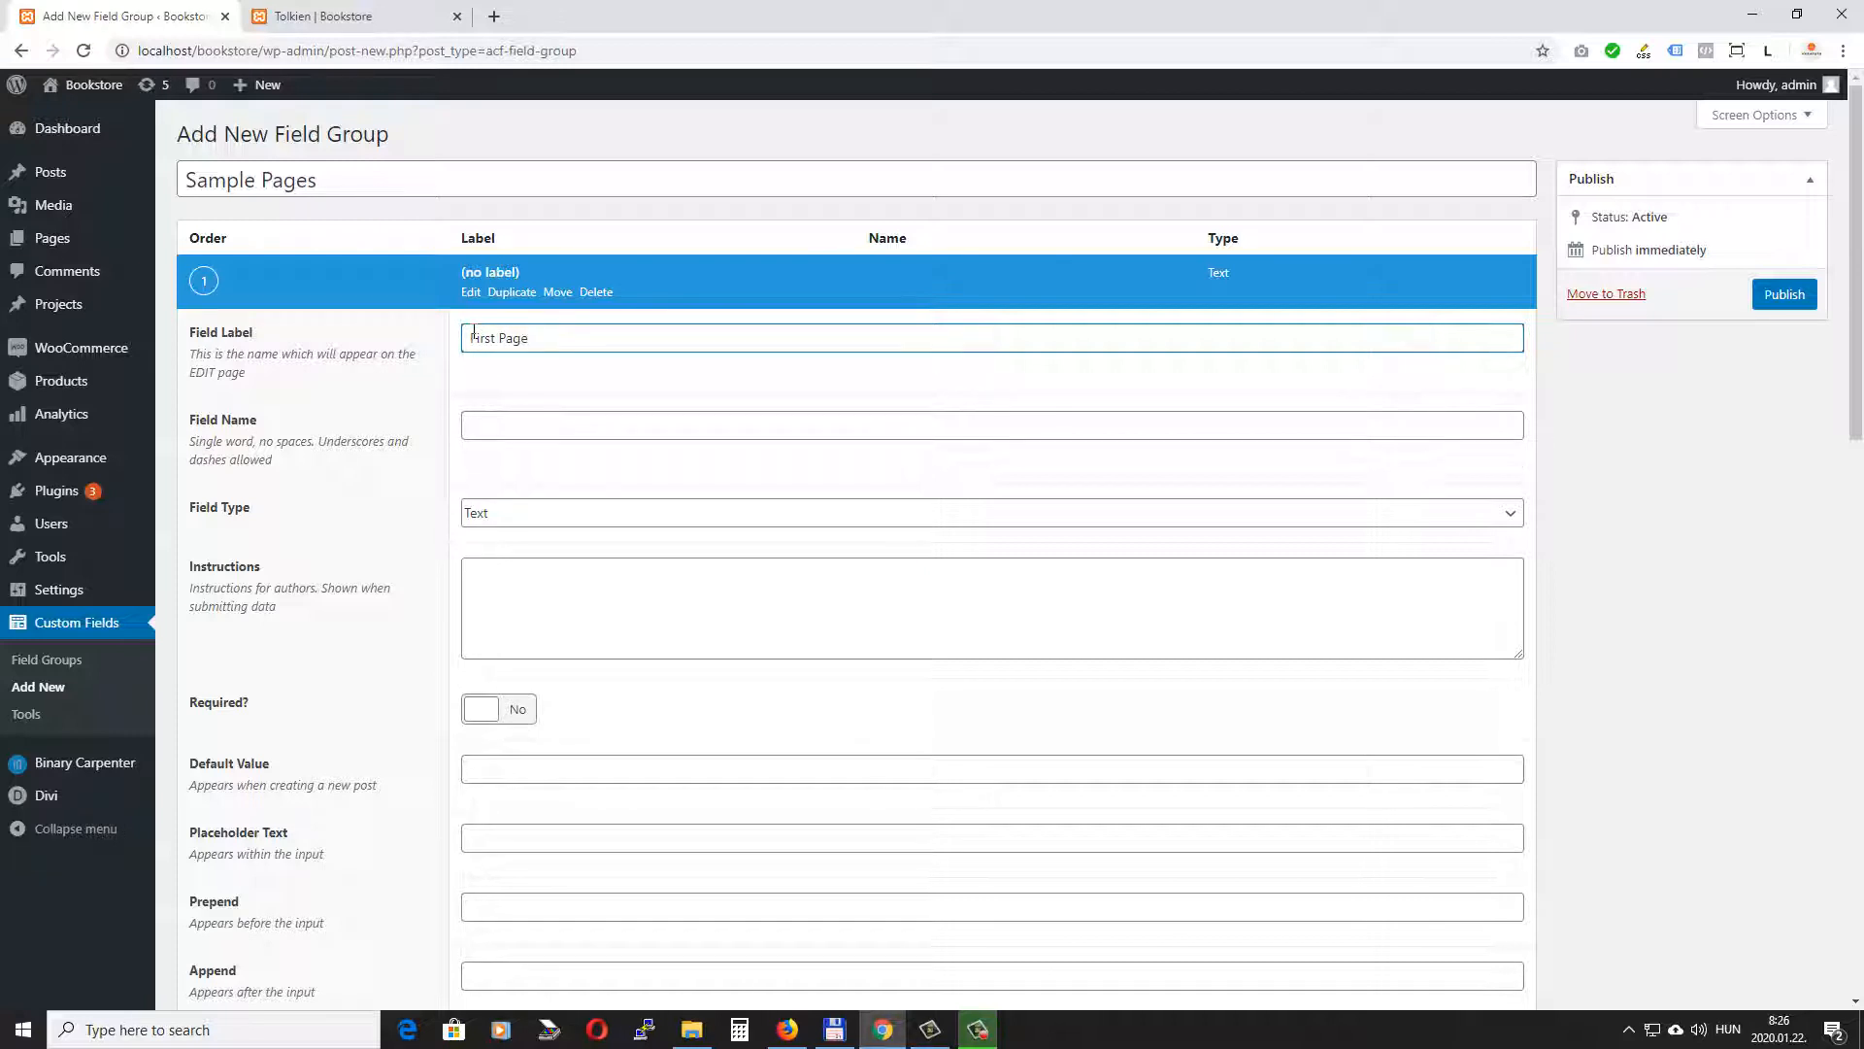
pyautogui.click(467, 389)
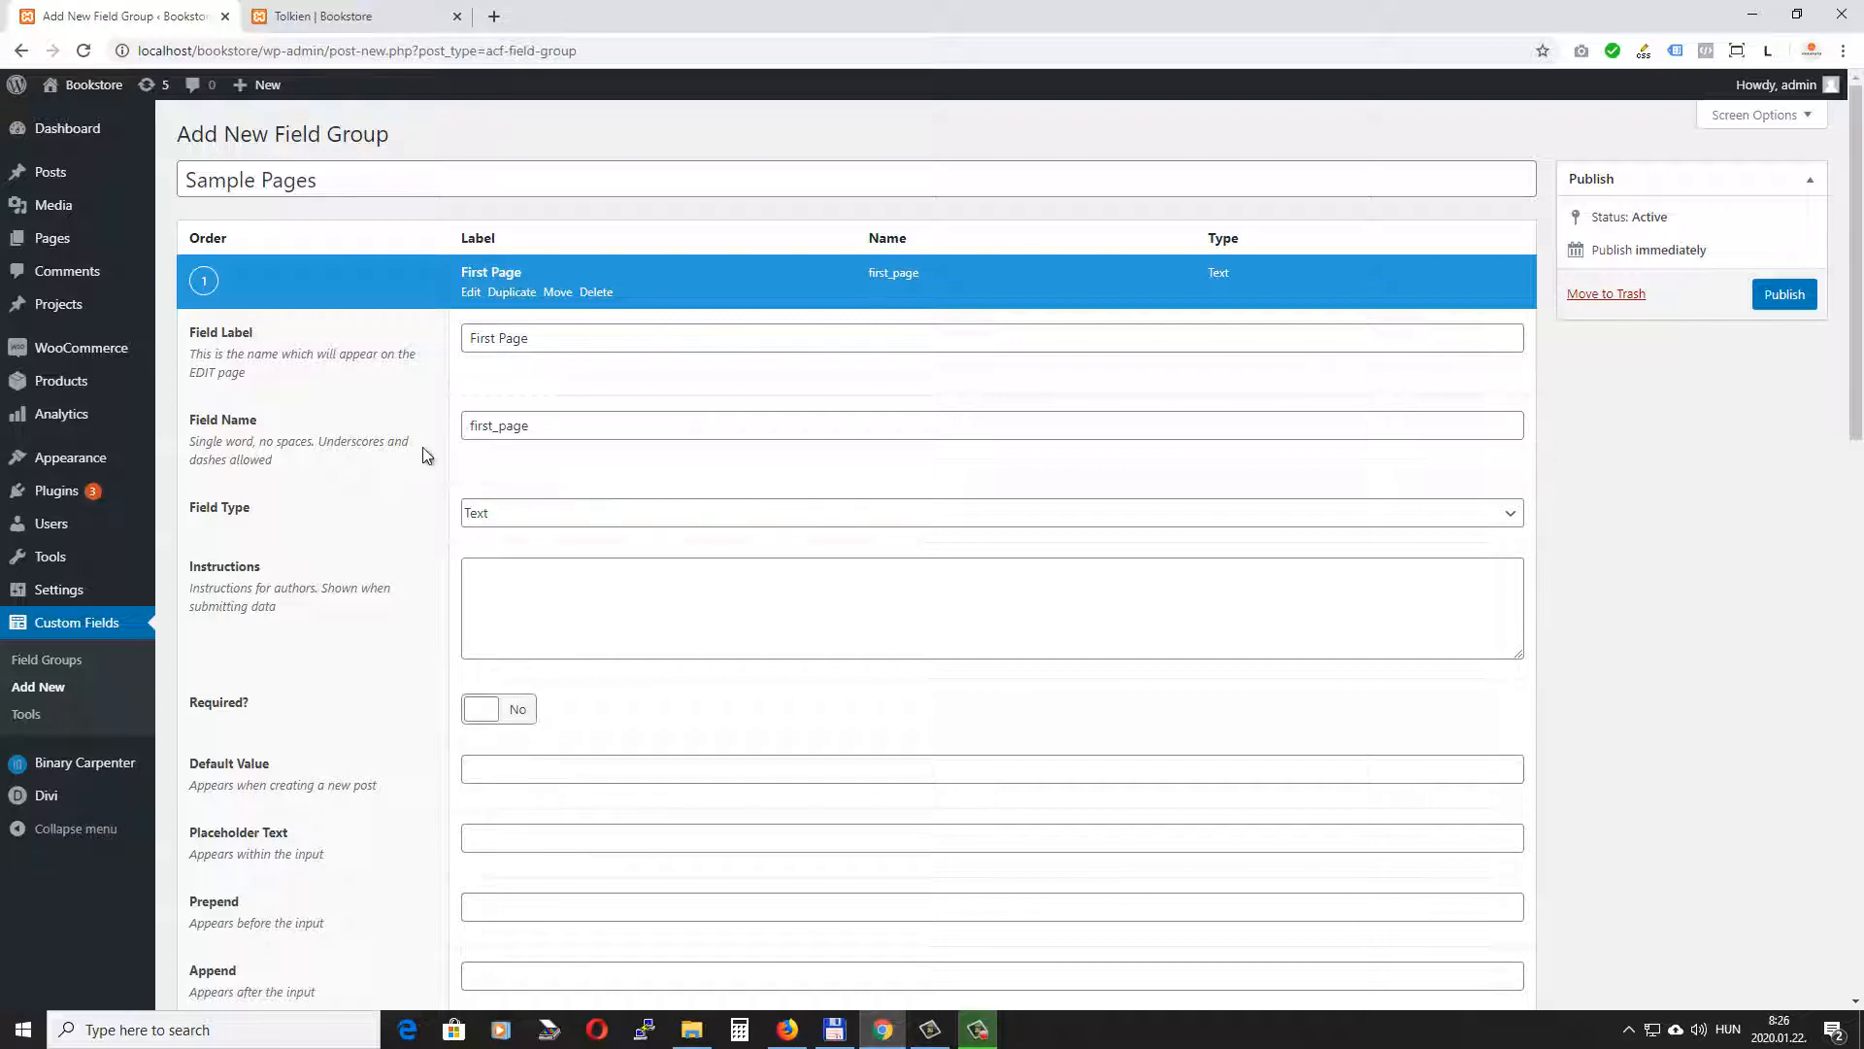
pyautogui.doubleClick(548, 428)
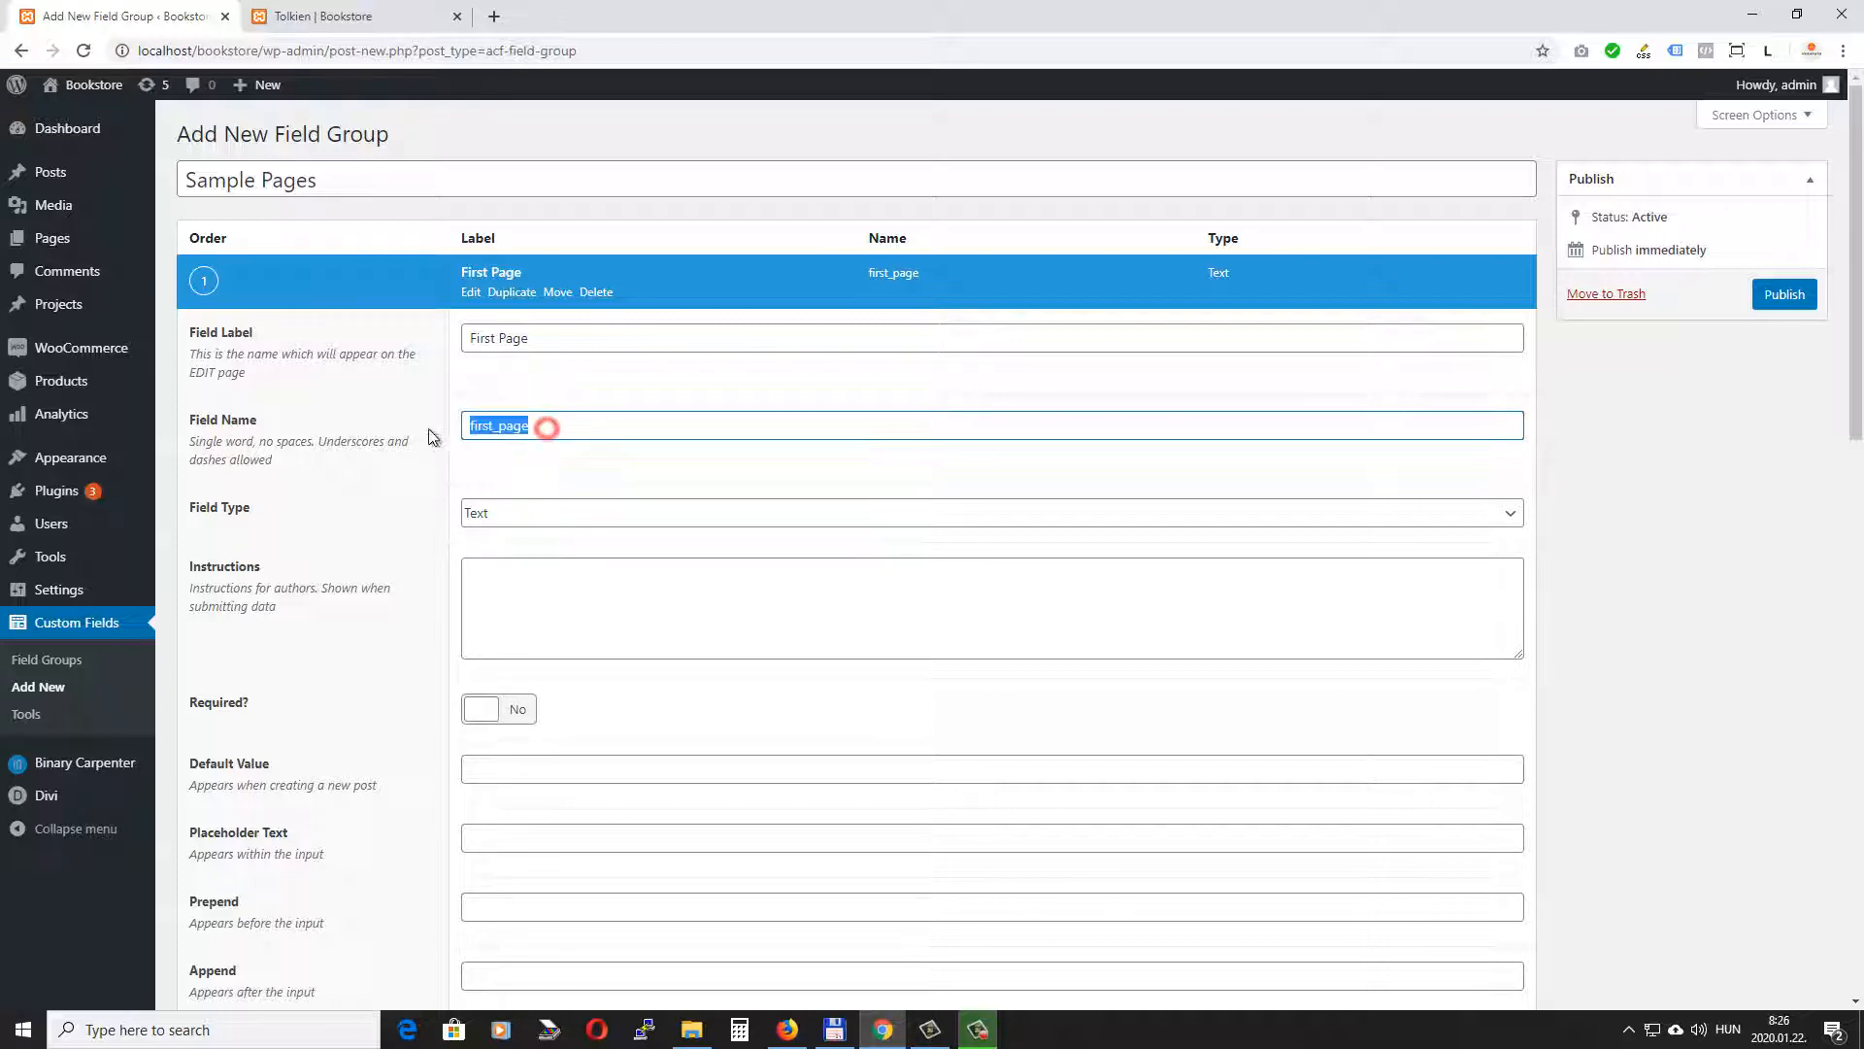
pyautogui.click(455, 406)
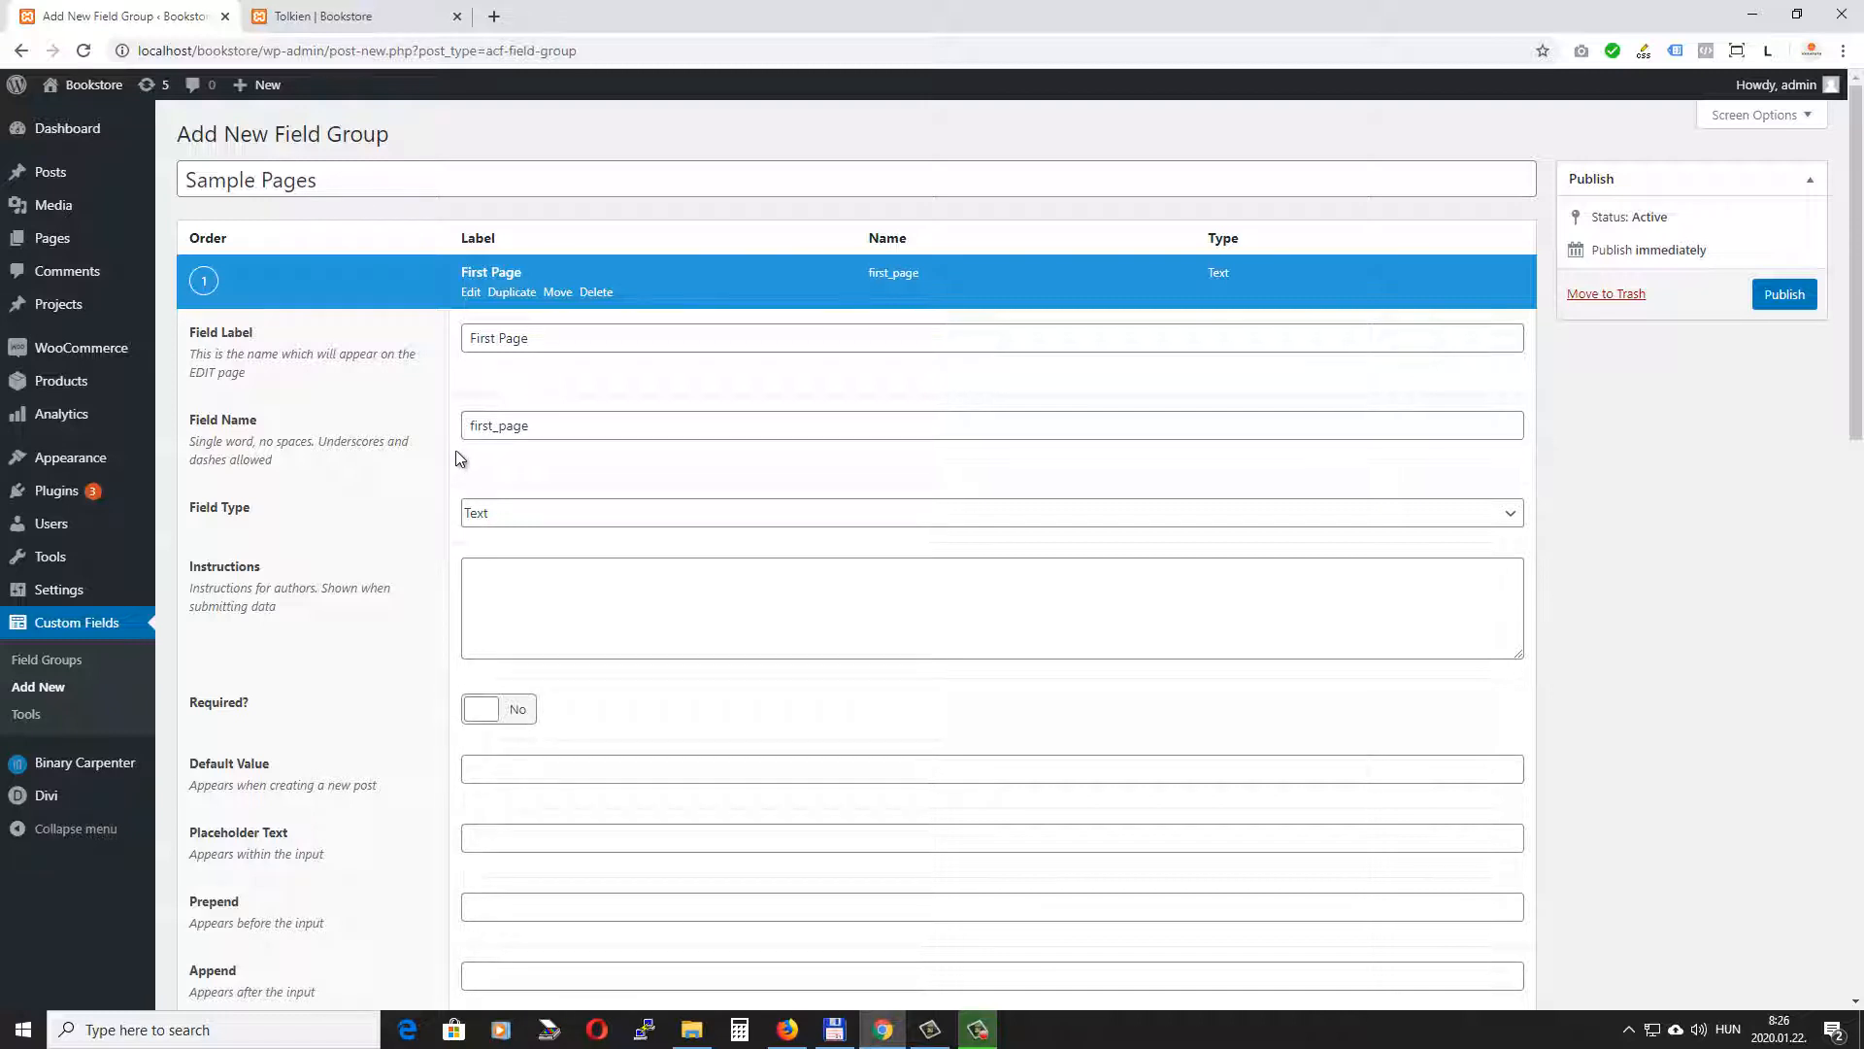
# Set the First Page field's type to Image.
pyautogui.scroll(-1, 388, 473)
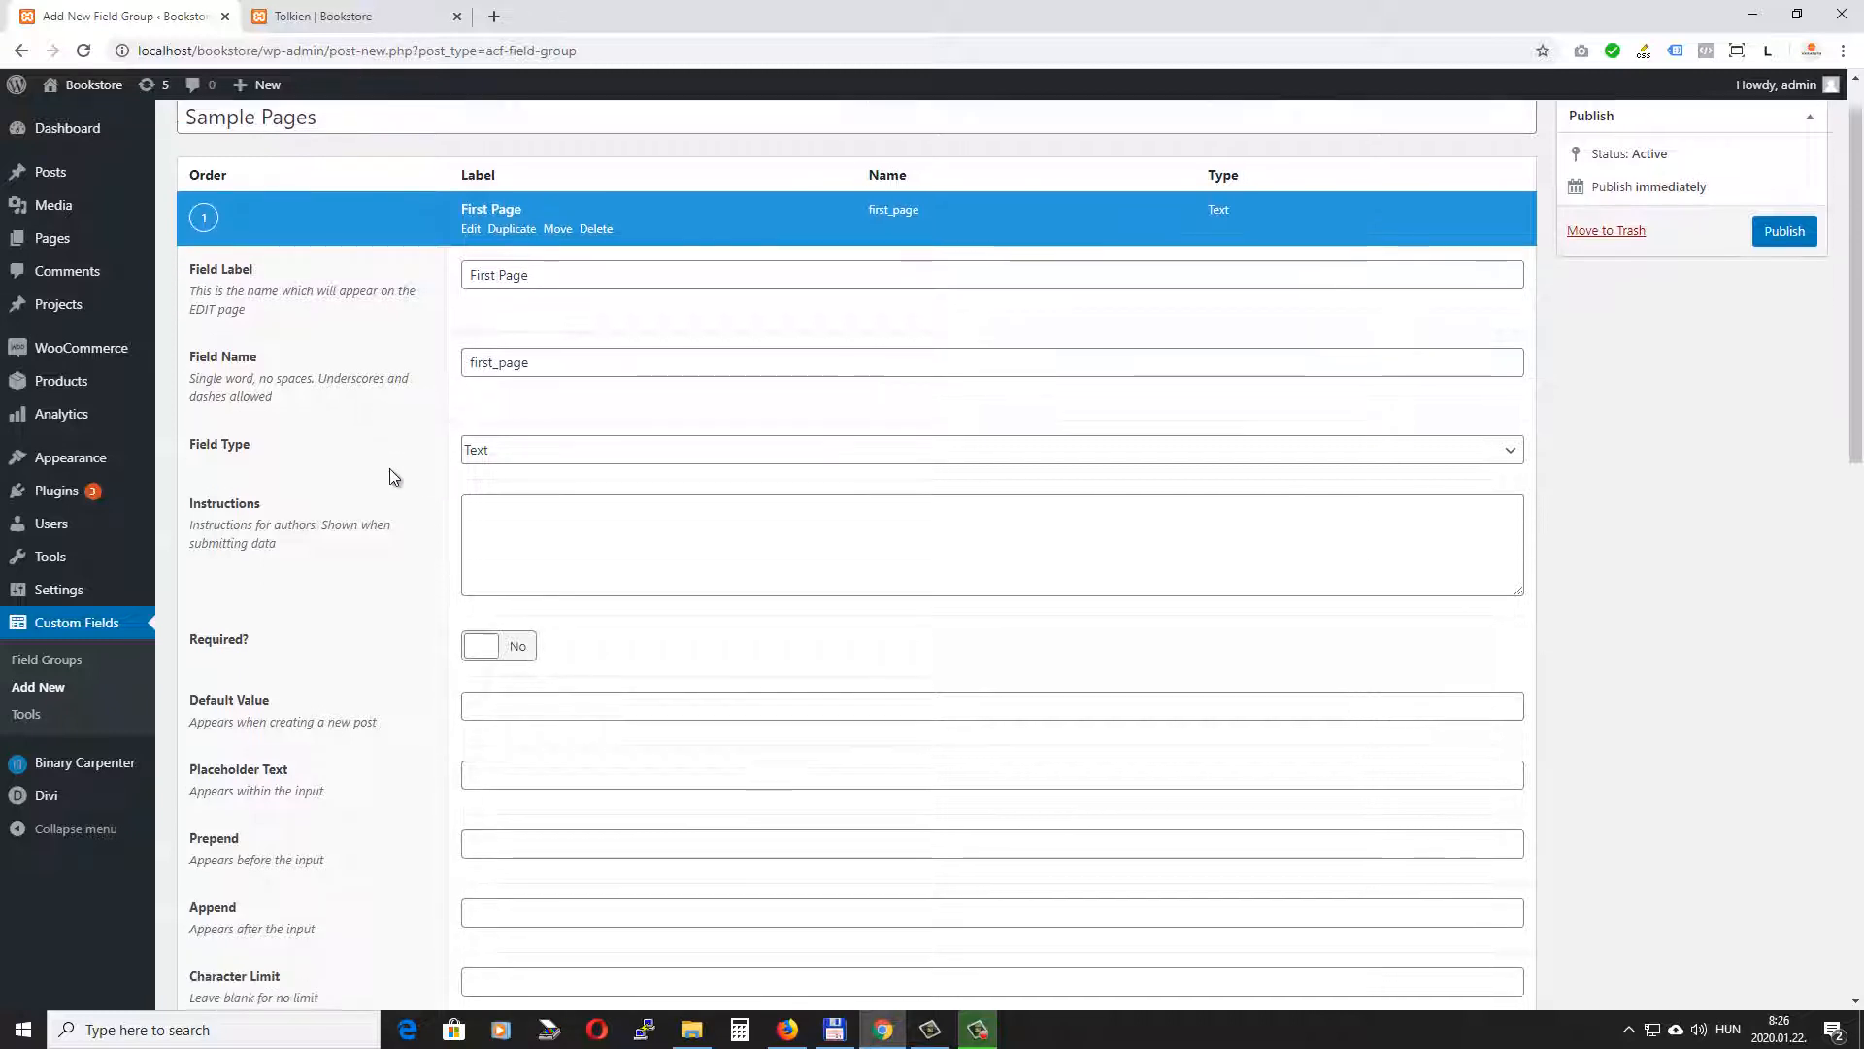
pyautogui.click(553, 419)
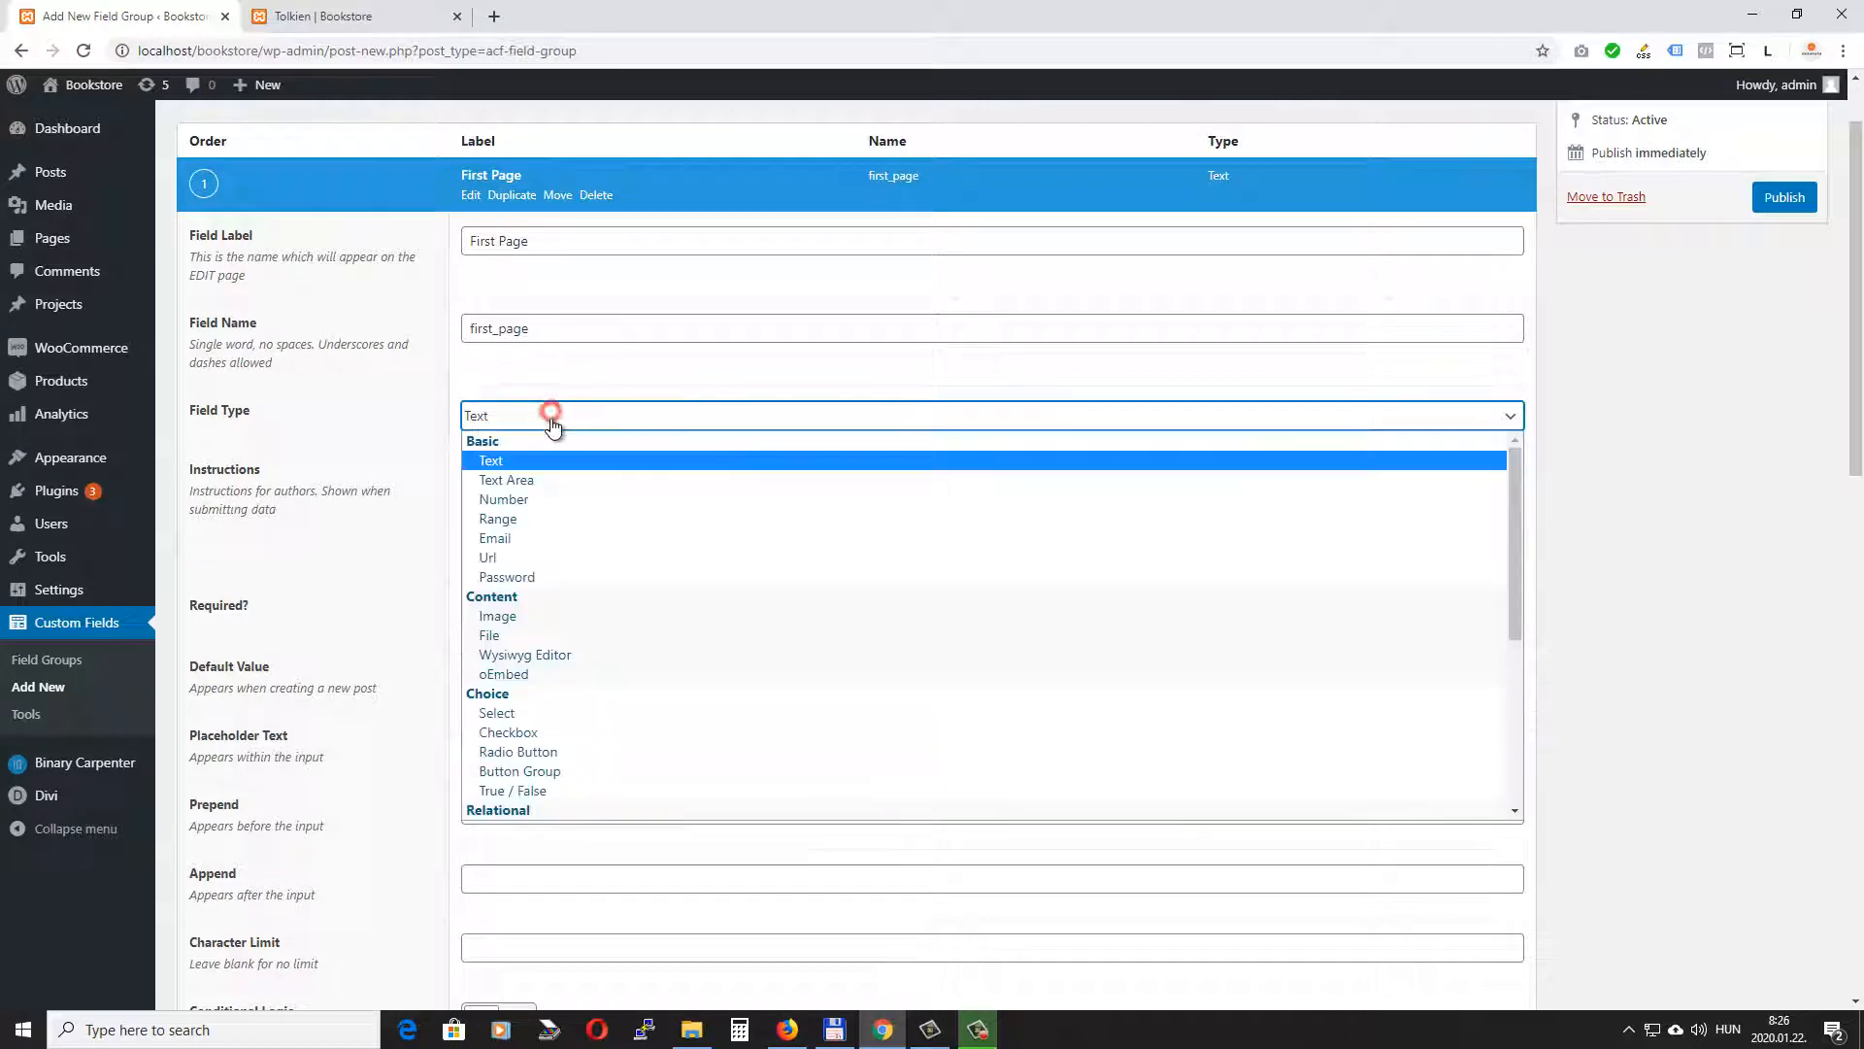
pyautogui.click(543, 618)
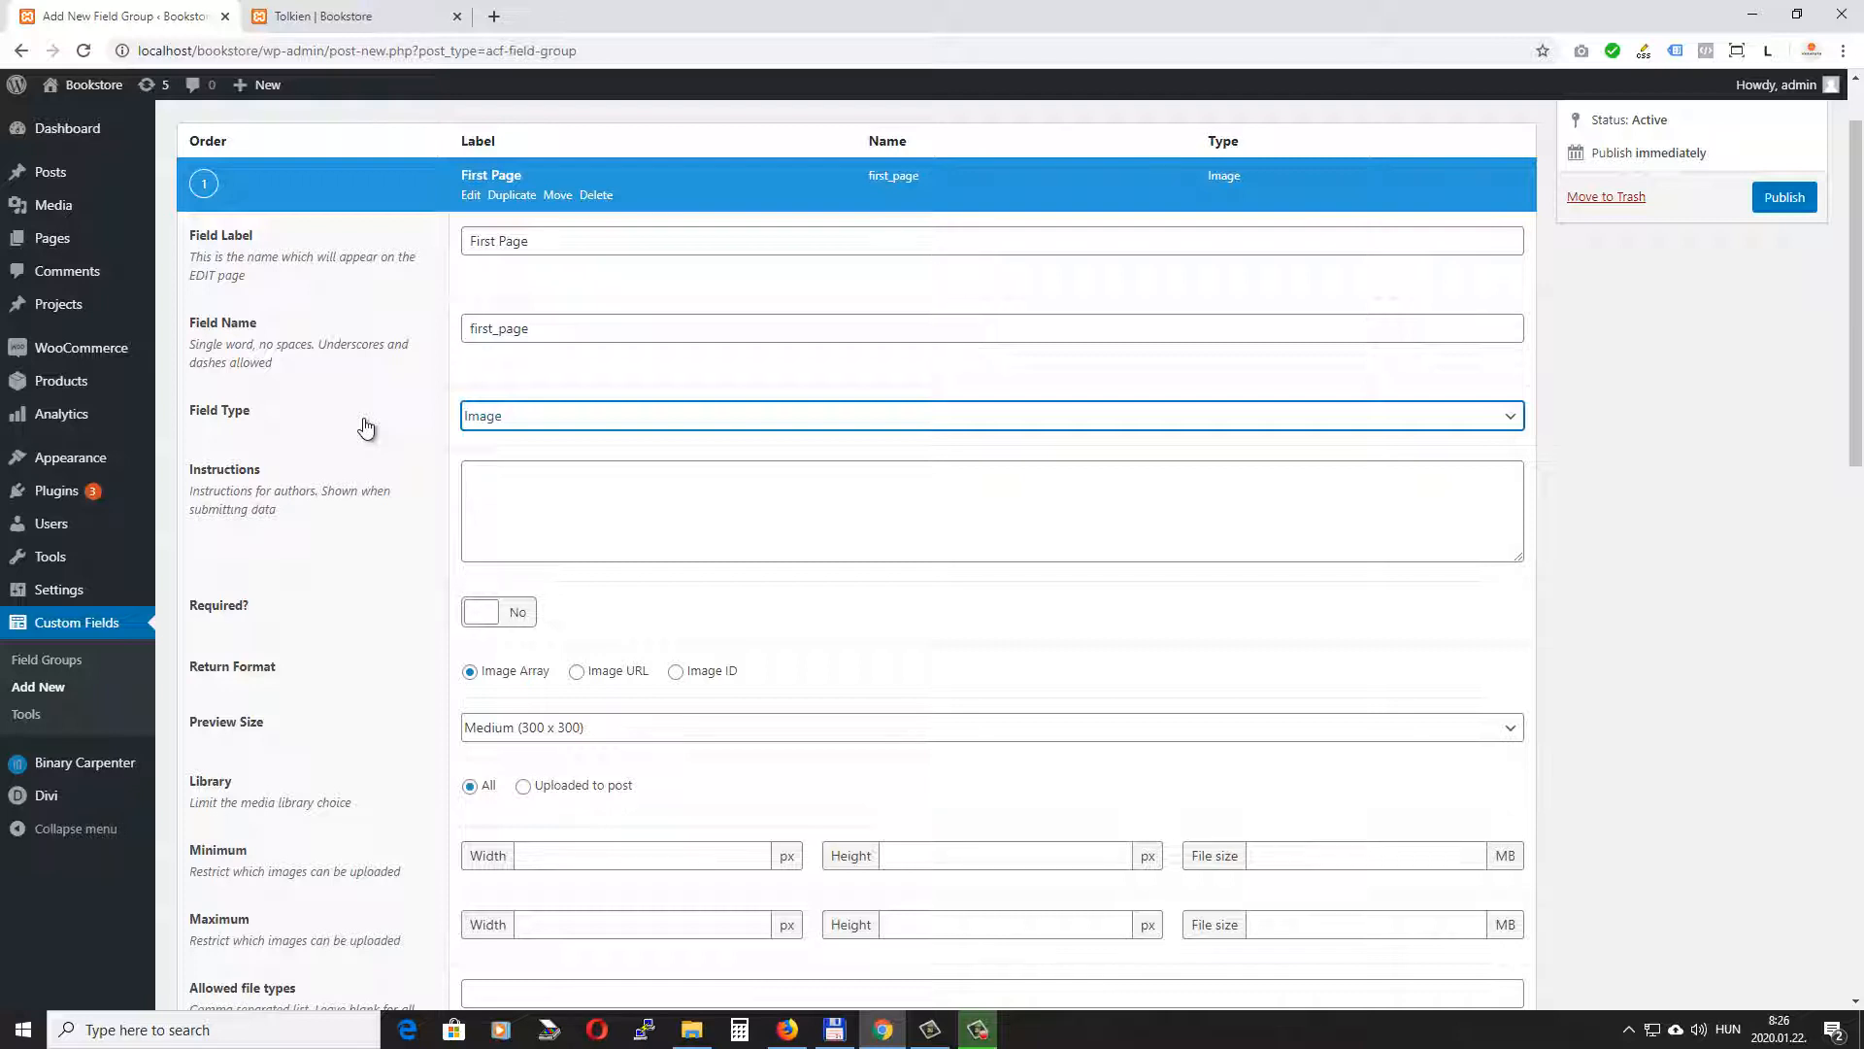
# Set the First Page field's preview size to Et Pb Gallery Module Image Portrait (400 x 516).
pyautogui.scroll(-1, 393, 497)
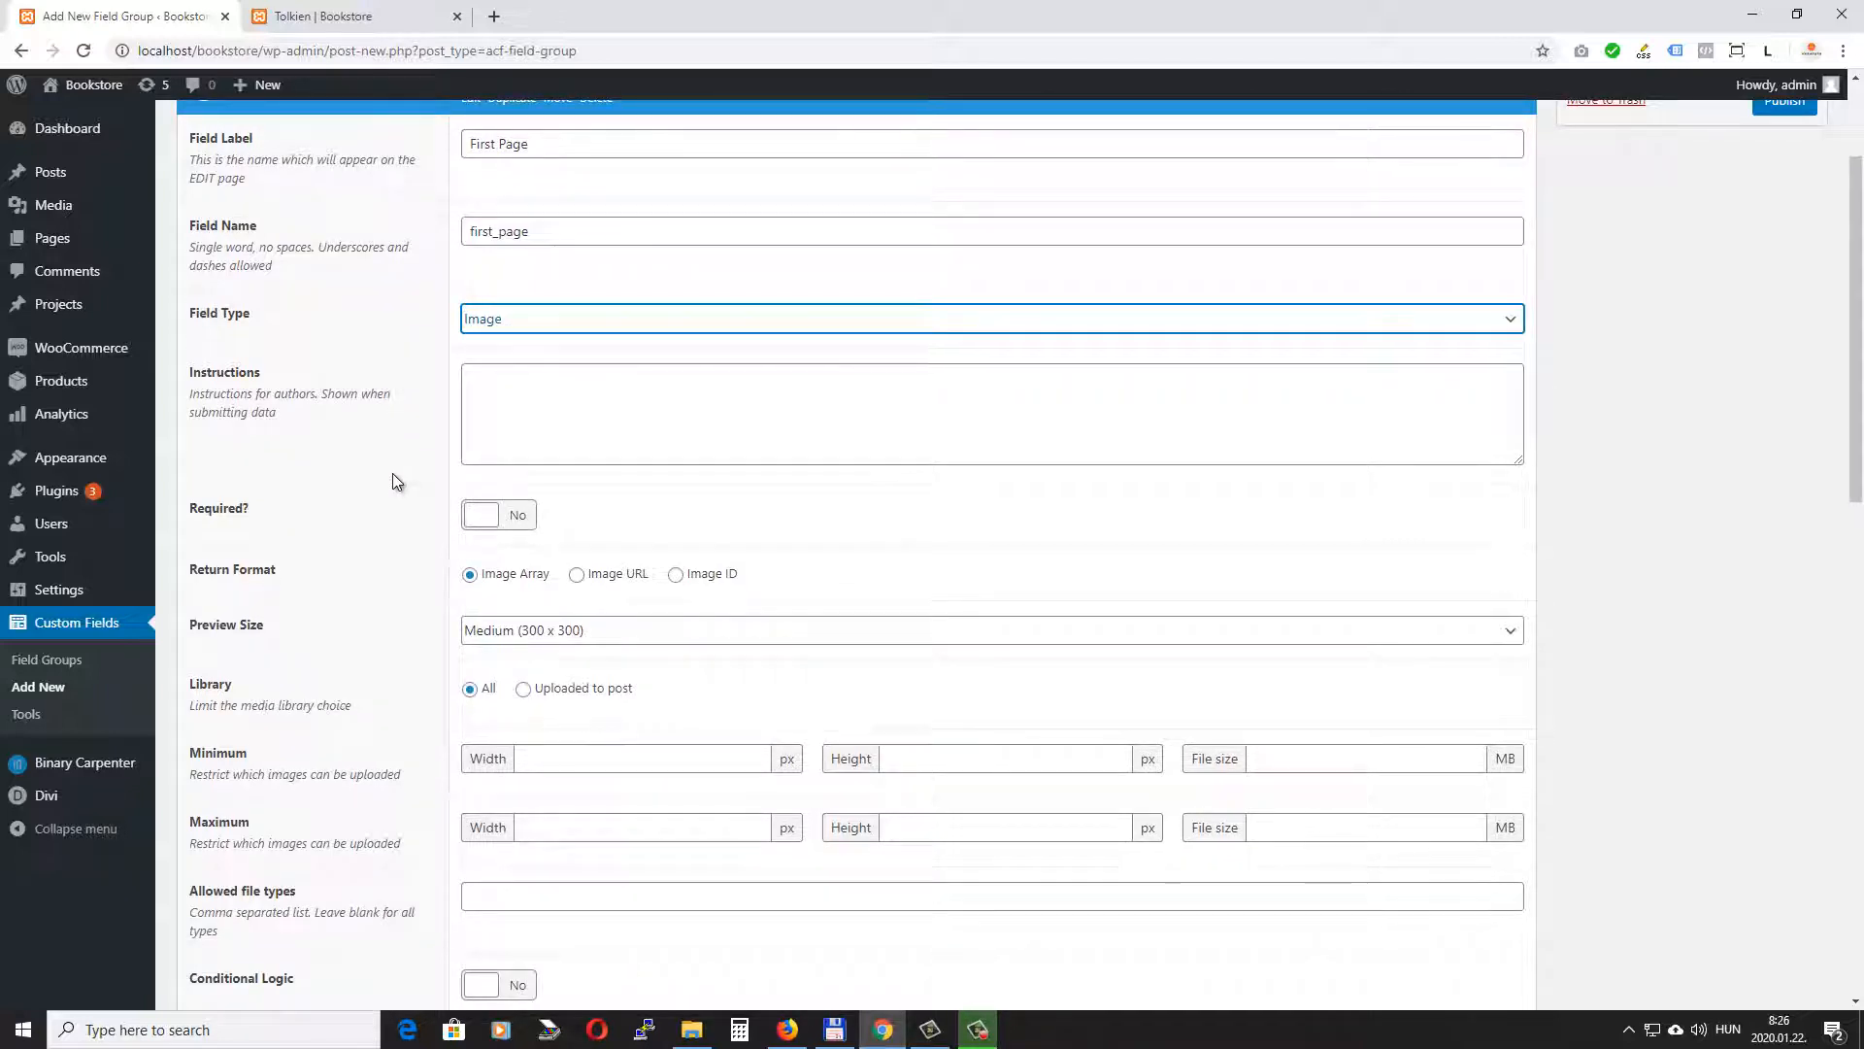
pyautogui.scroll(-1, 369, 495)
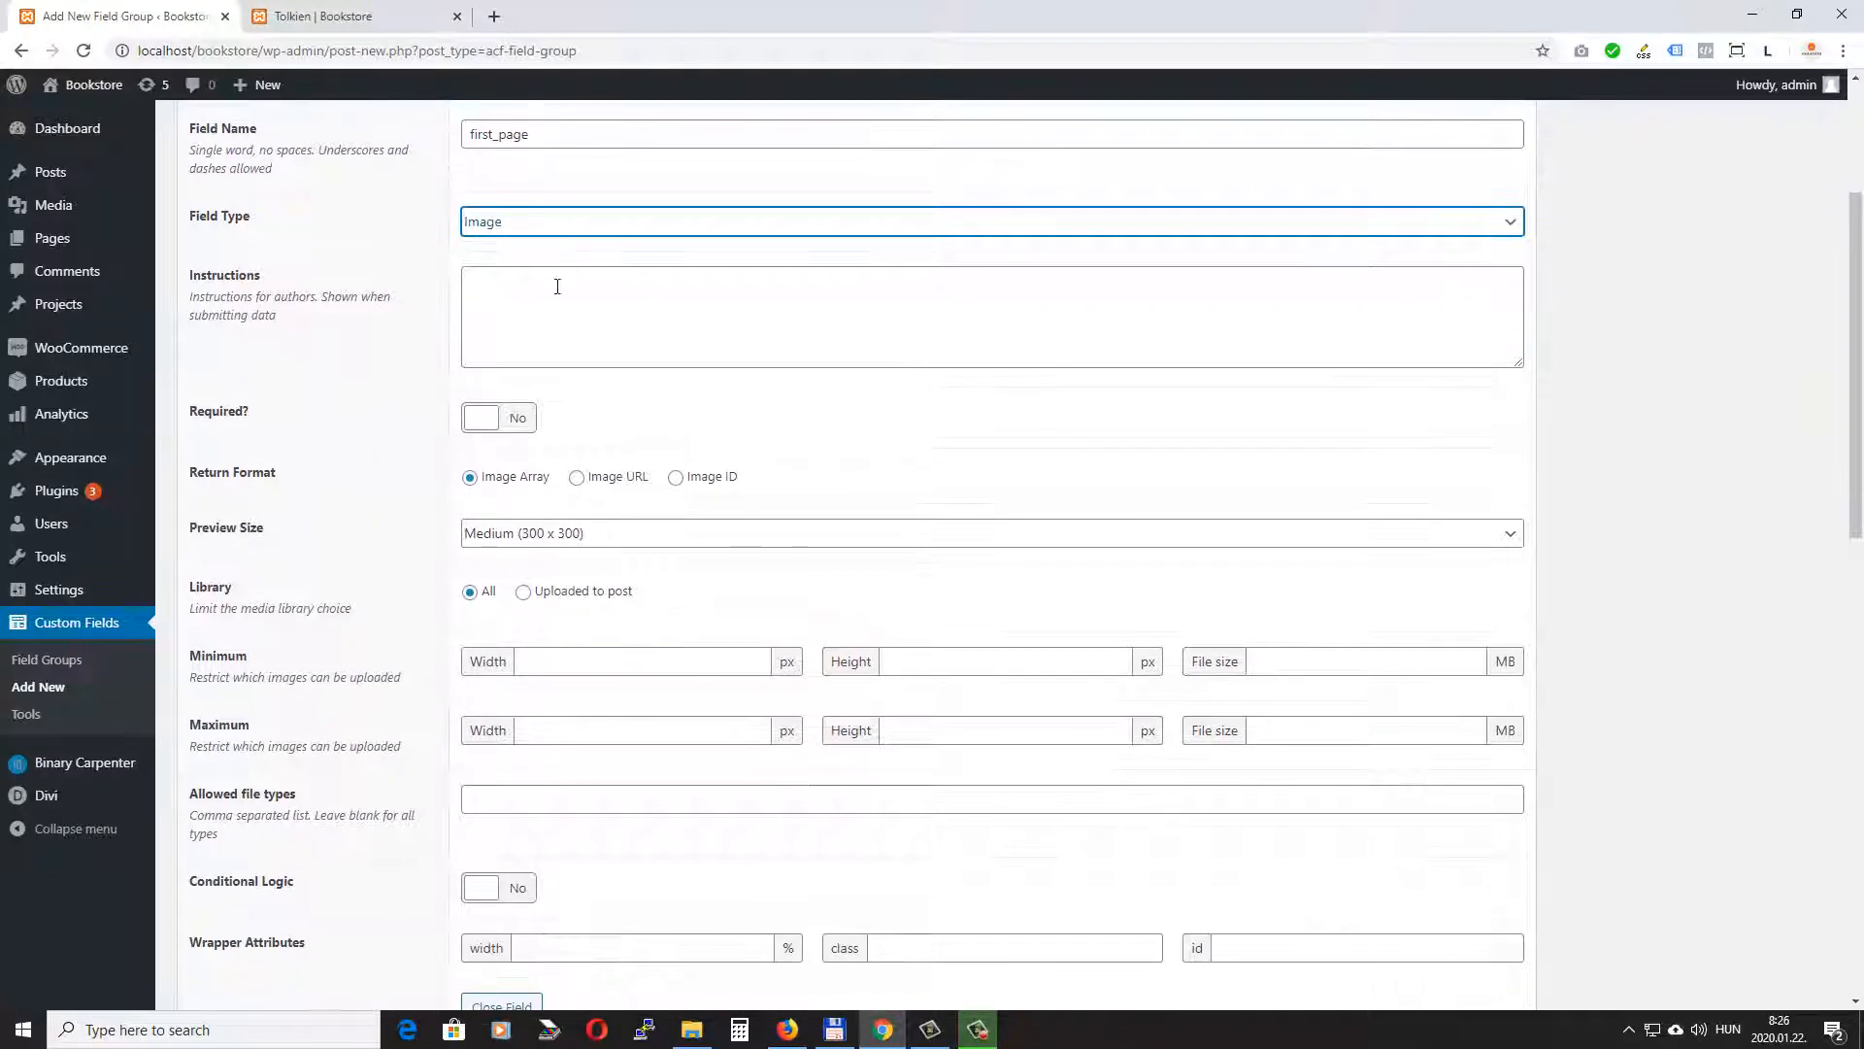
pyautogui.scroll(-1, 242, 388)
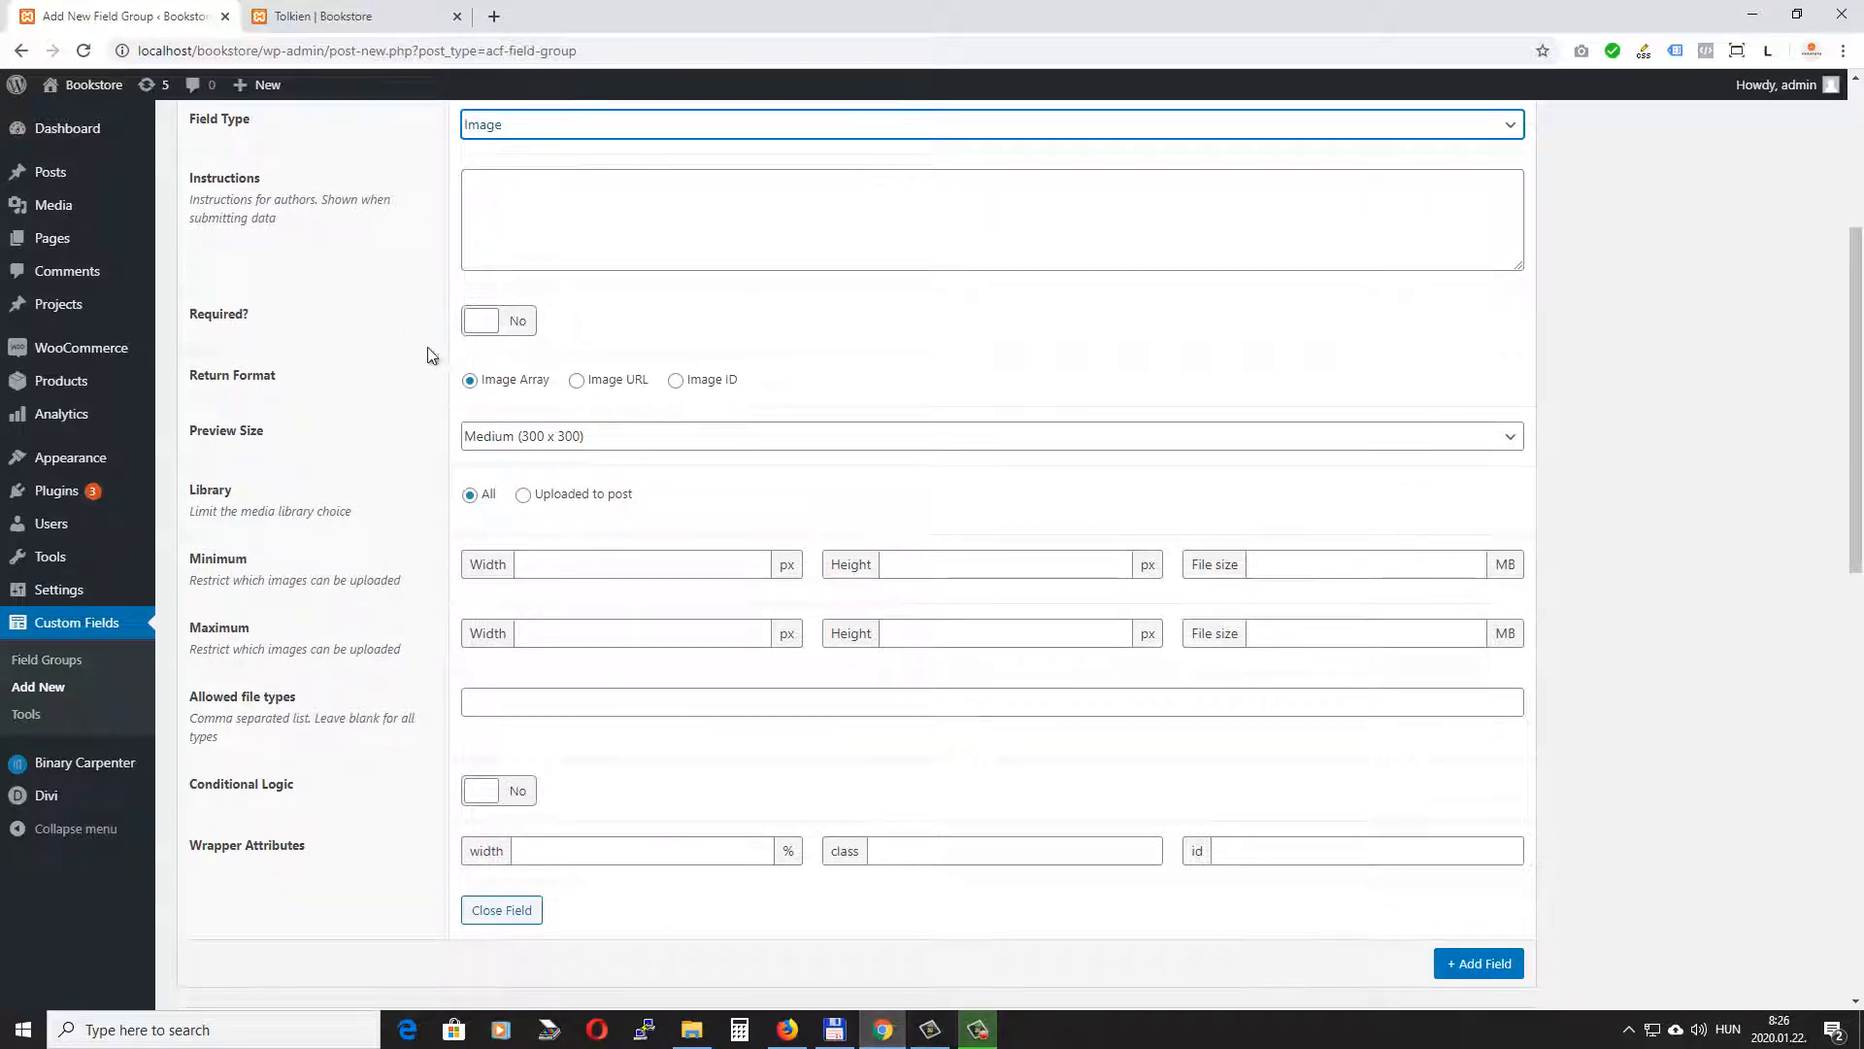
pyautogui.scroll(-1, 432, 354)
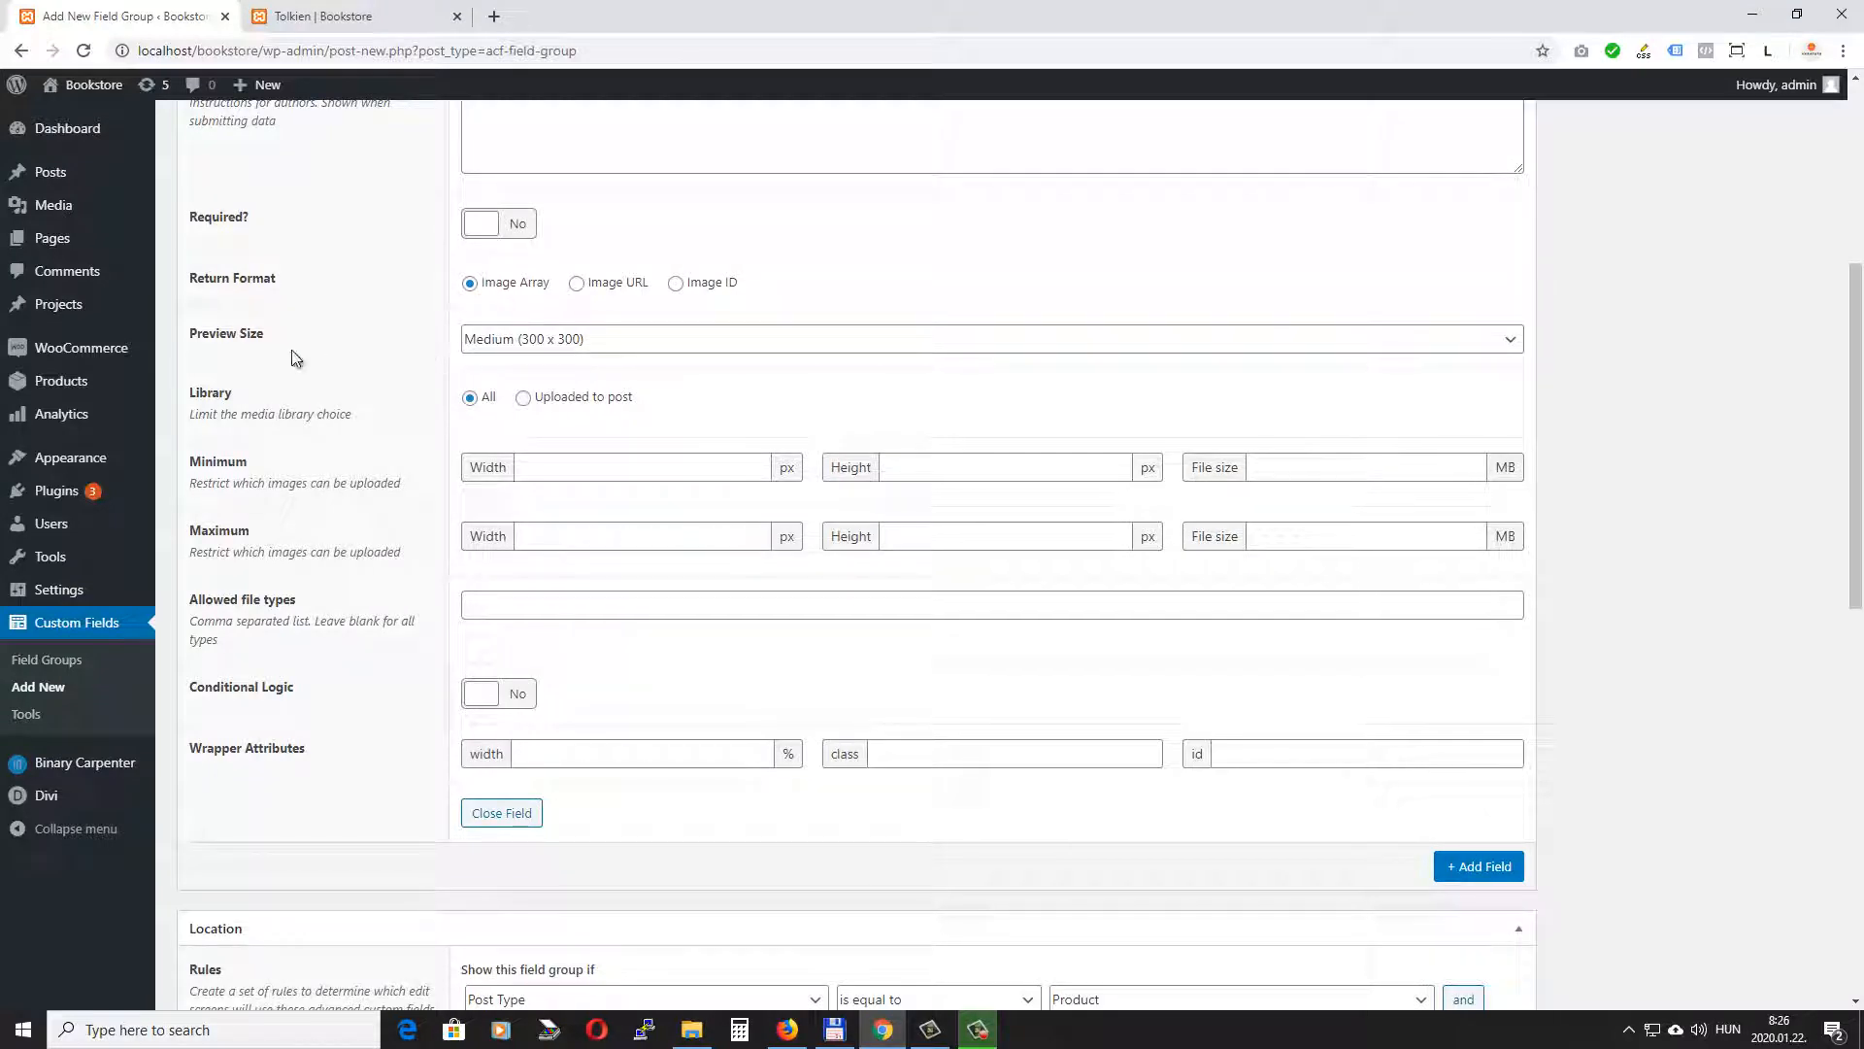
pyautogui.click(596, 341)
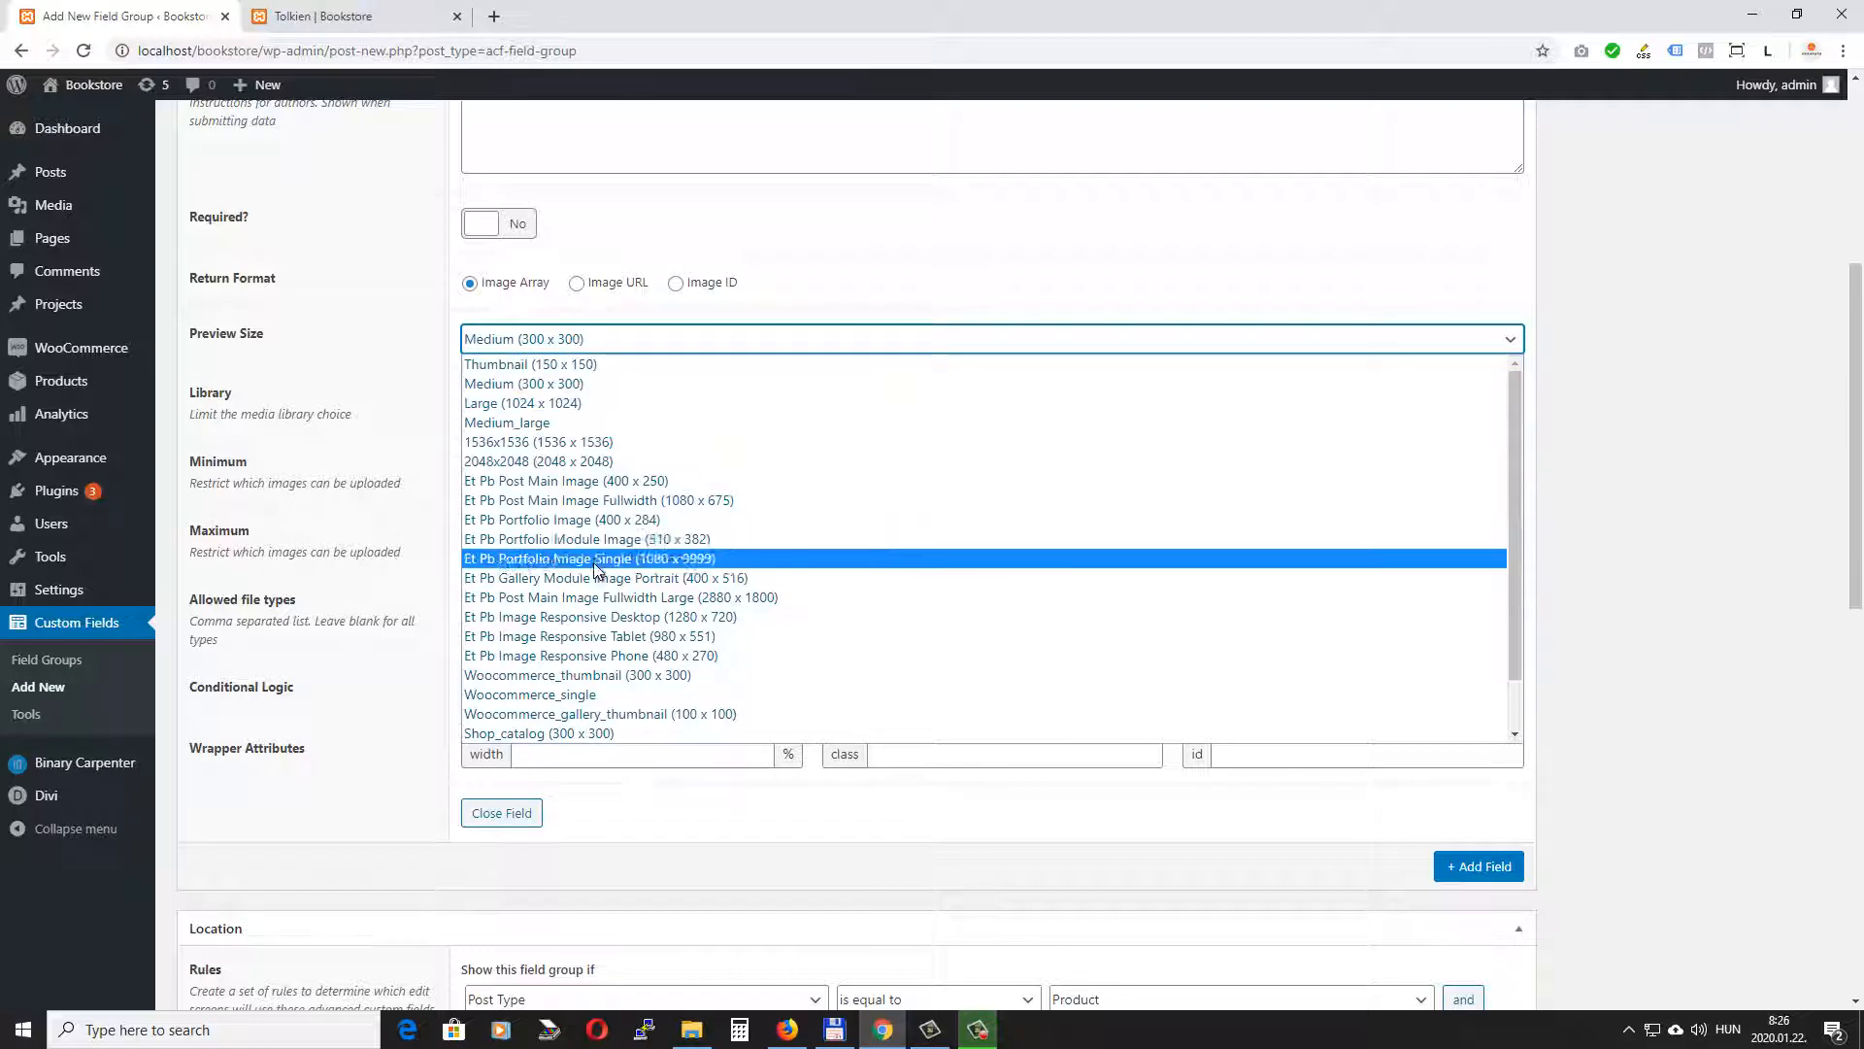
pyautogui.click(707, 579)
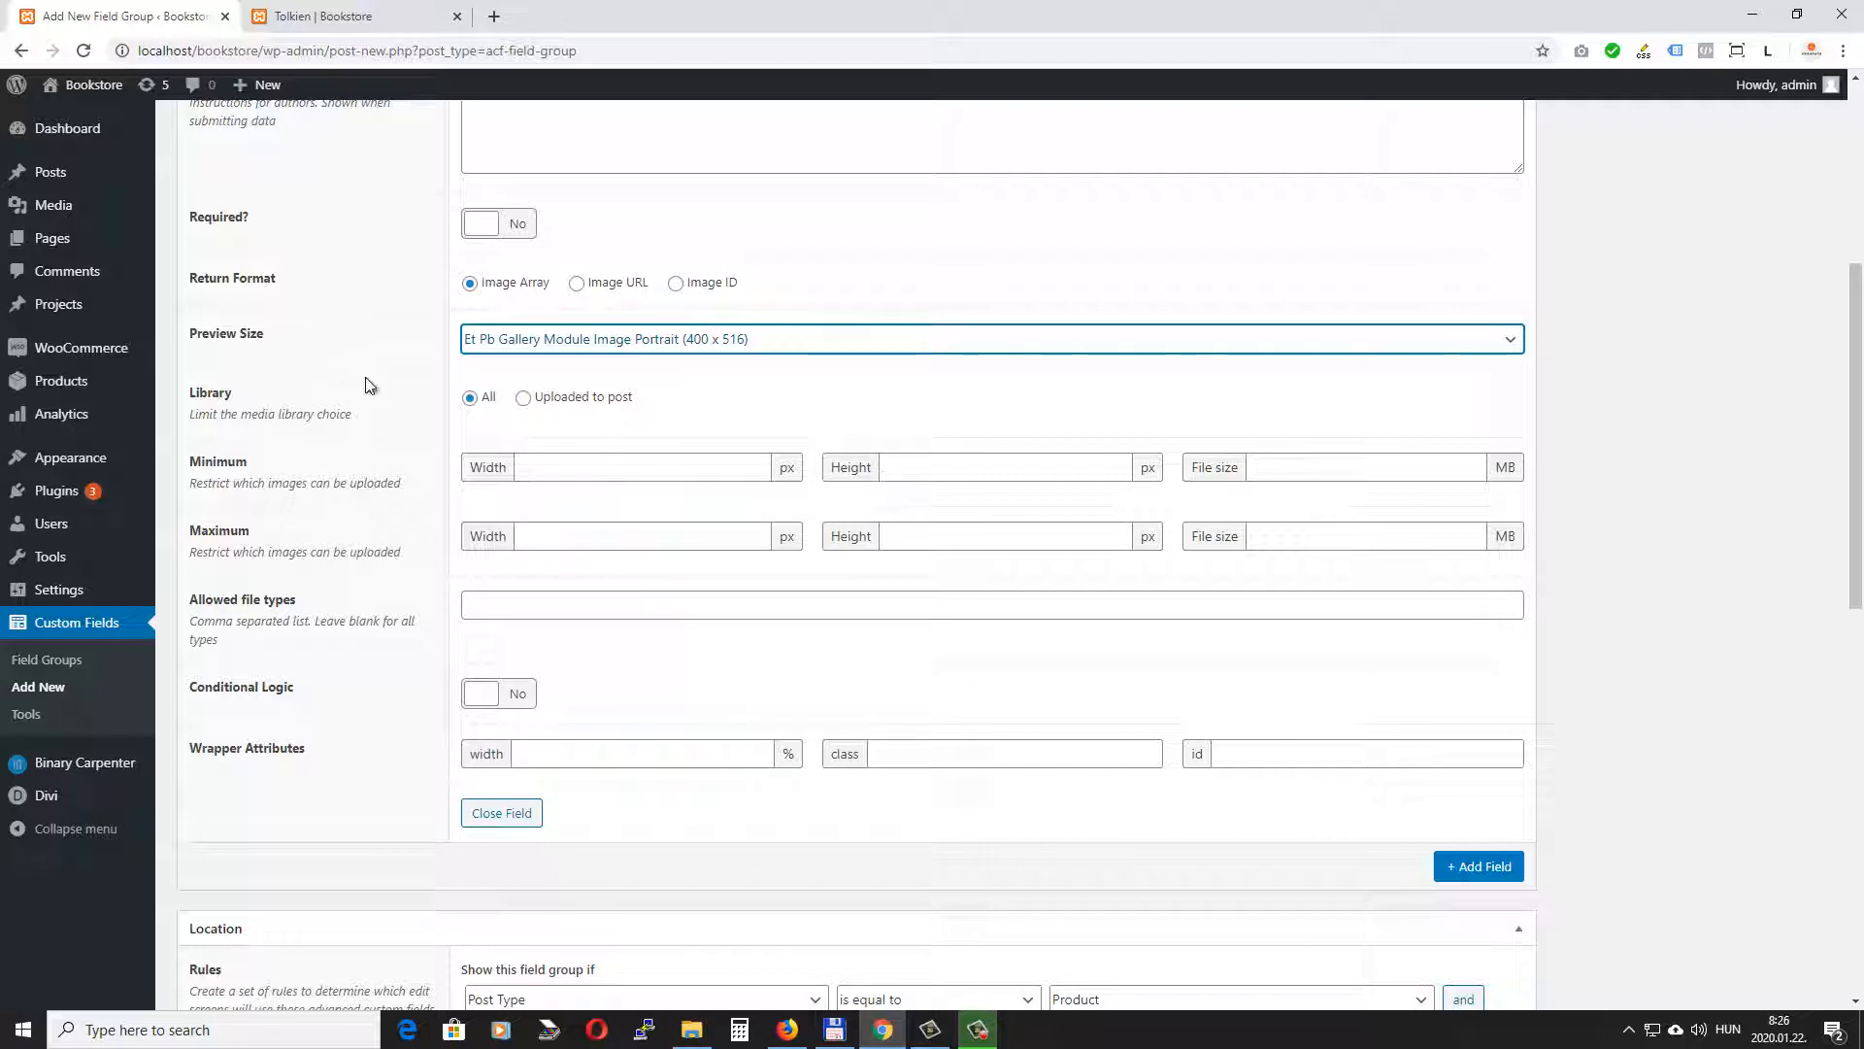
pyautogui.scroll(-1, 372, 388)
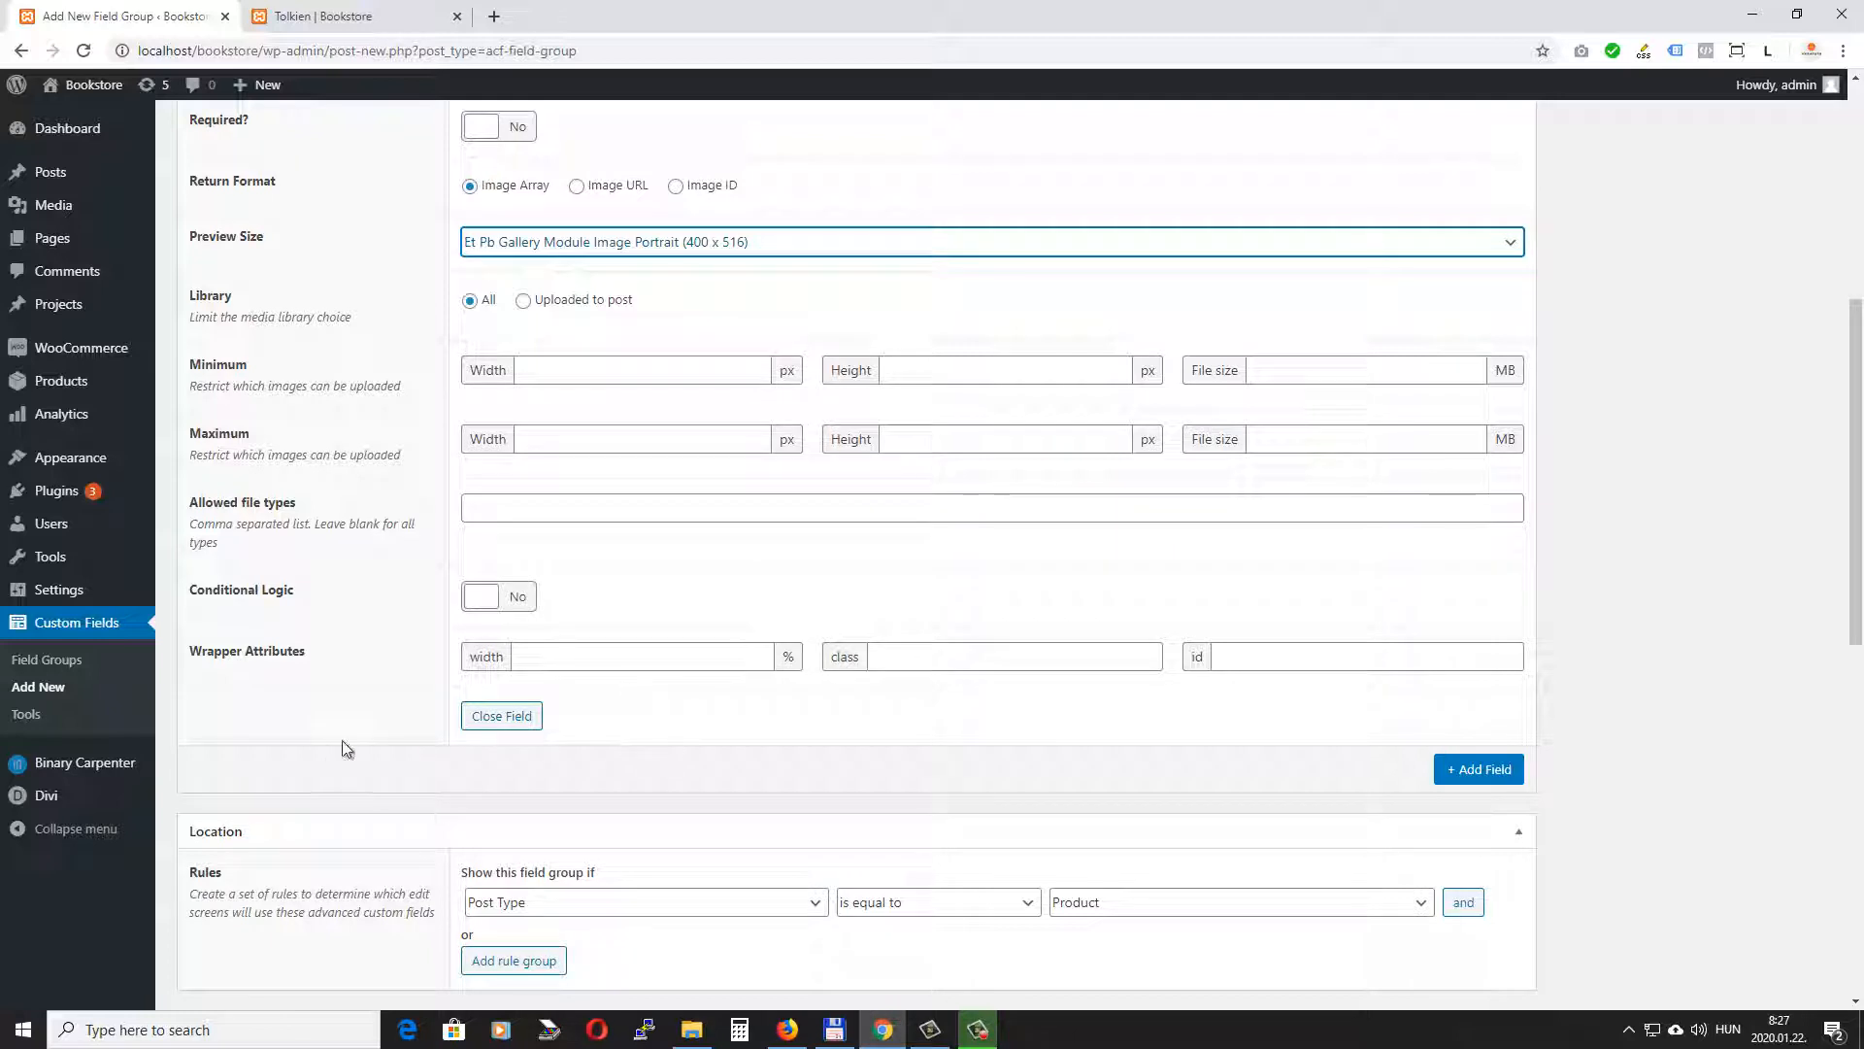
pyautogui.scroll(-1, 476, 730)
pyautogui.scroll(6, 400, 624)
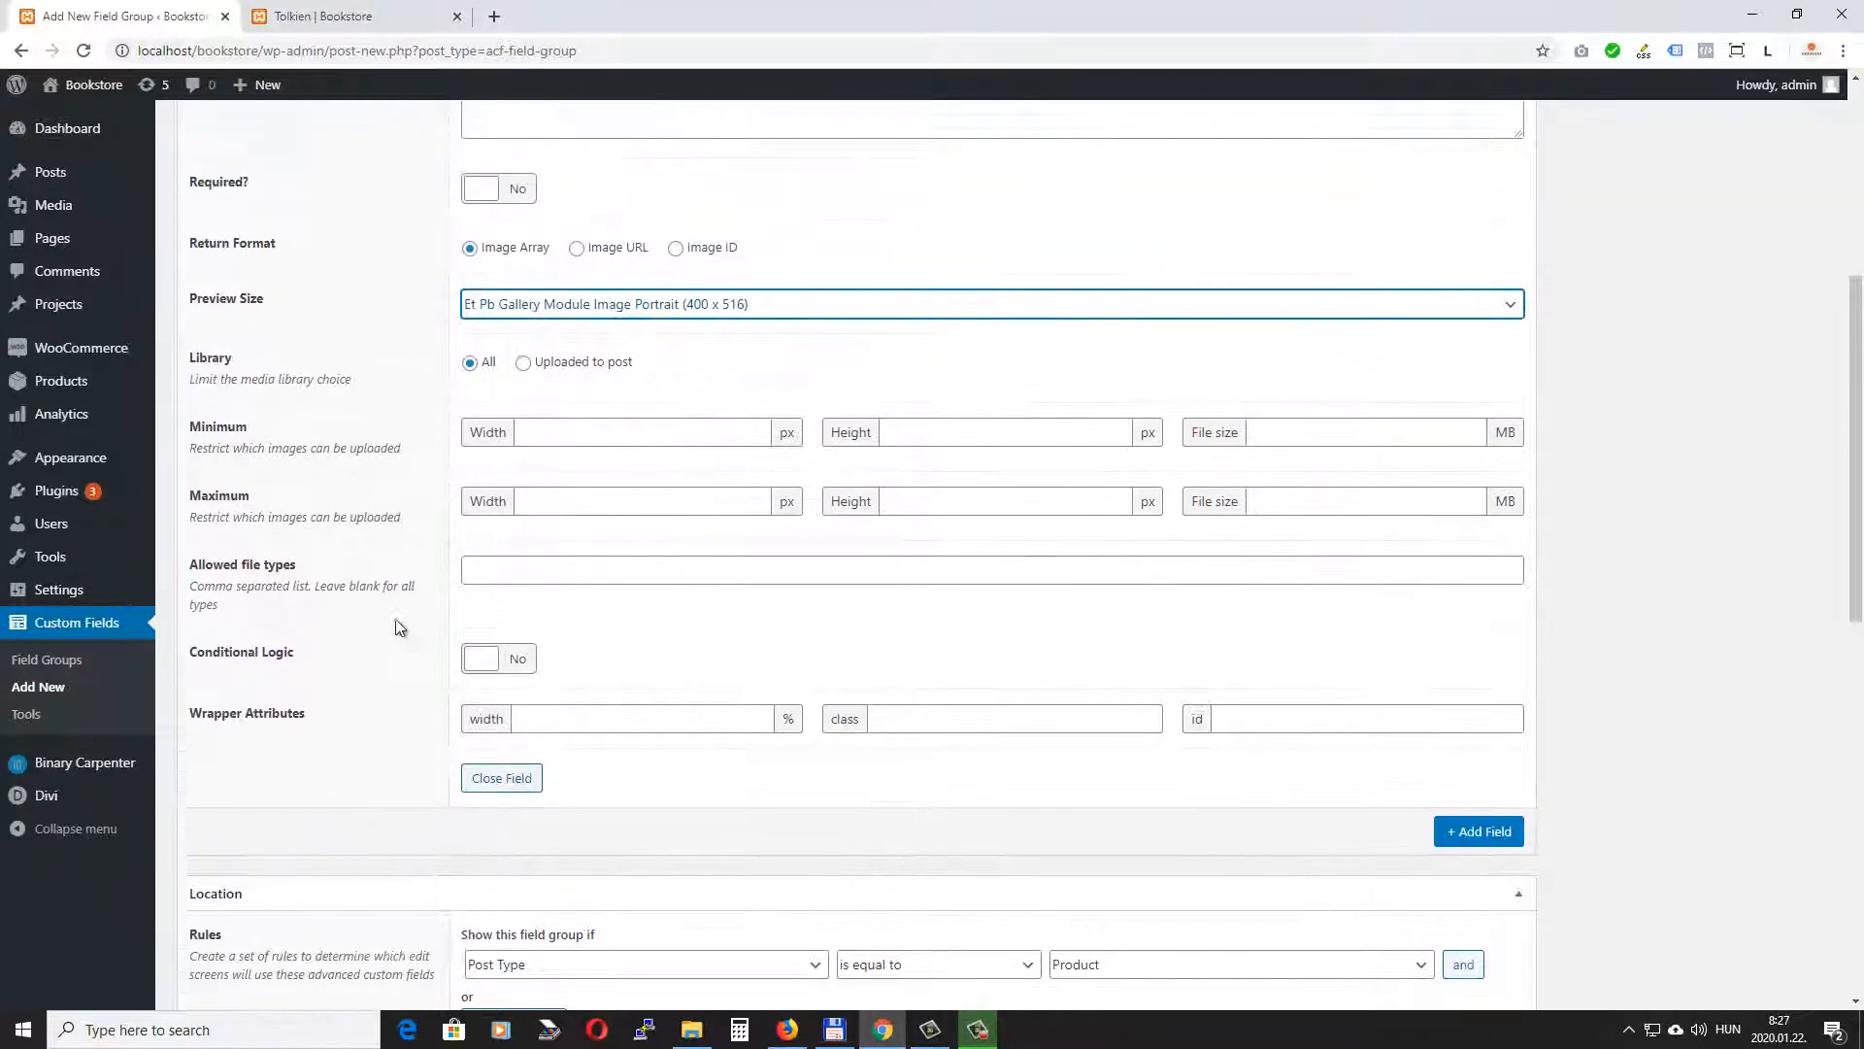
pyautogui.scroll(1, 1757, 592)
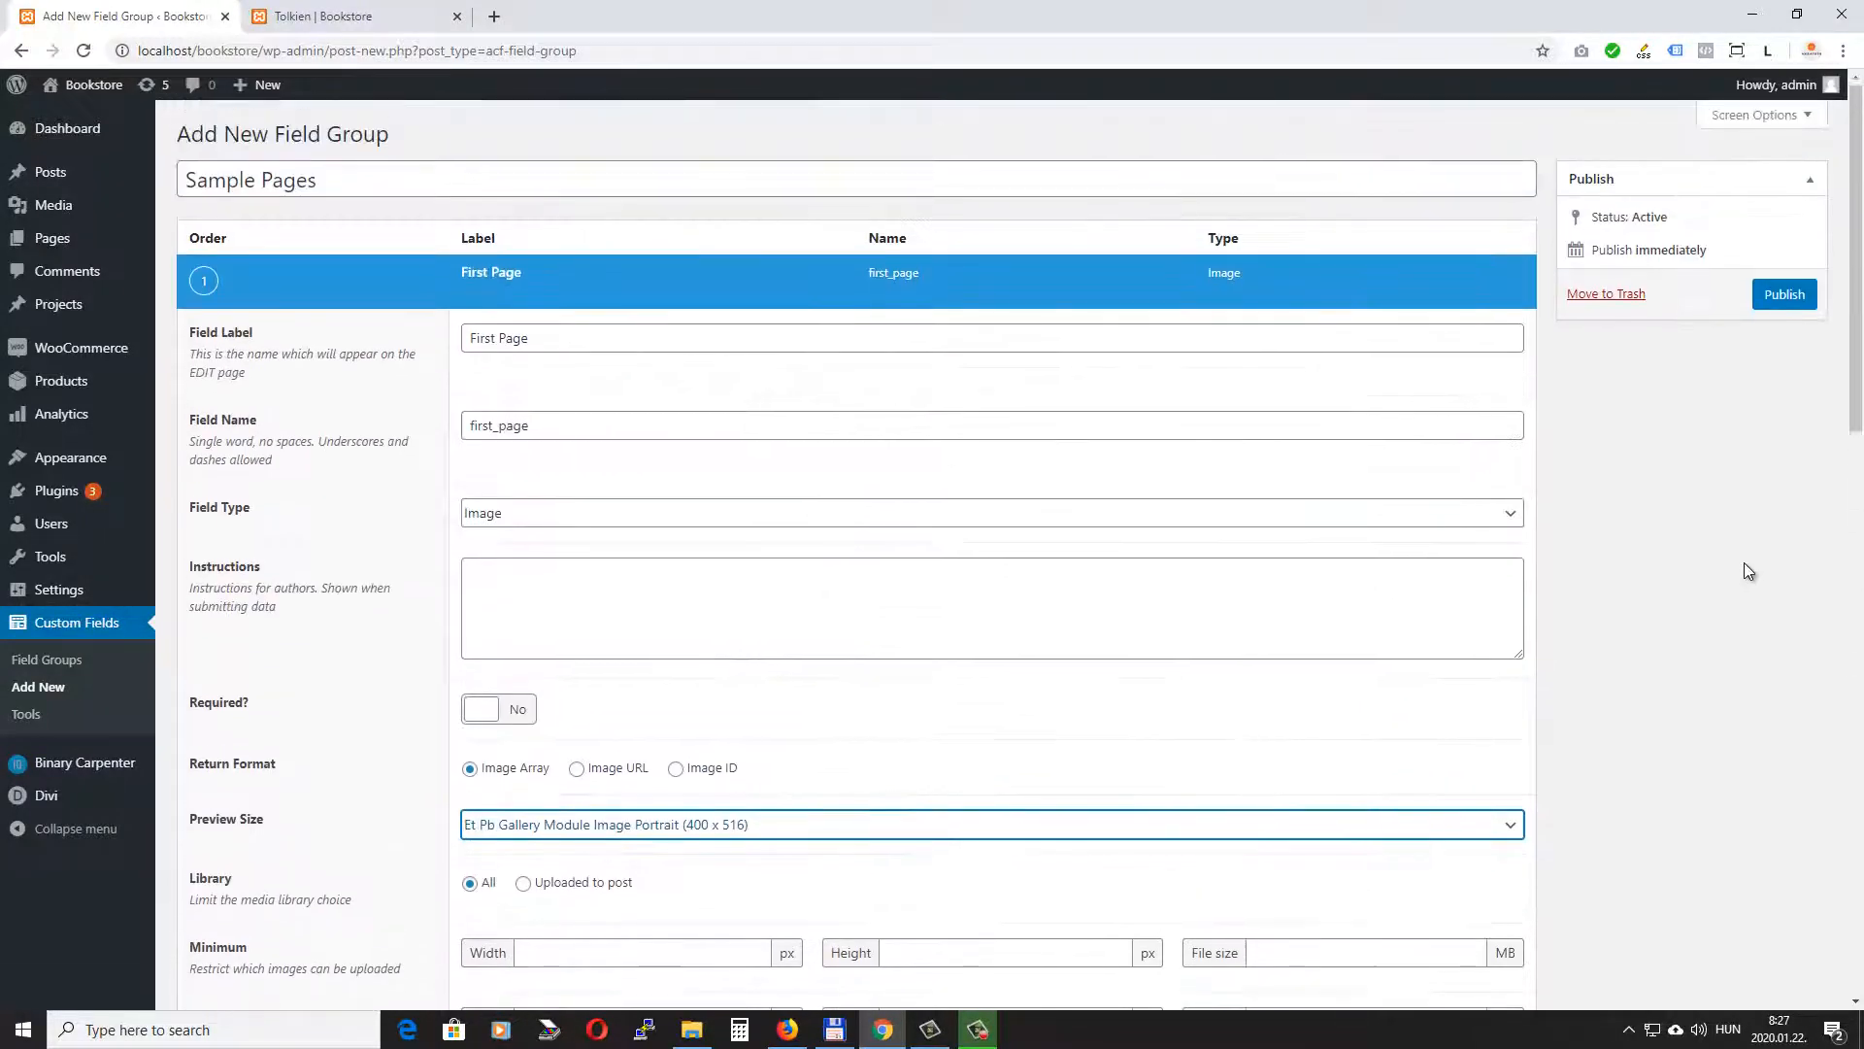
# Publish the Sample Pages field group and check its field on the page for adding a new product.
pyautogui.click(1790, 295)
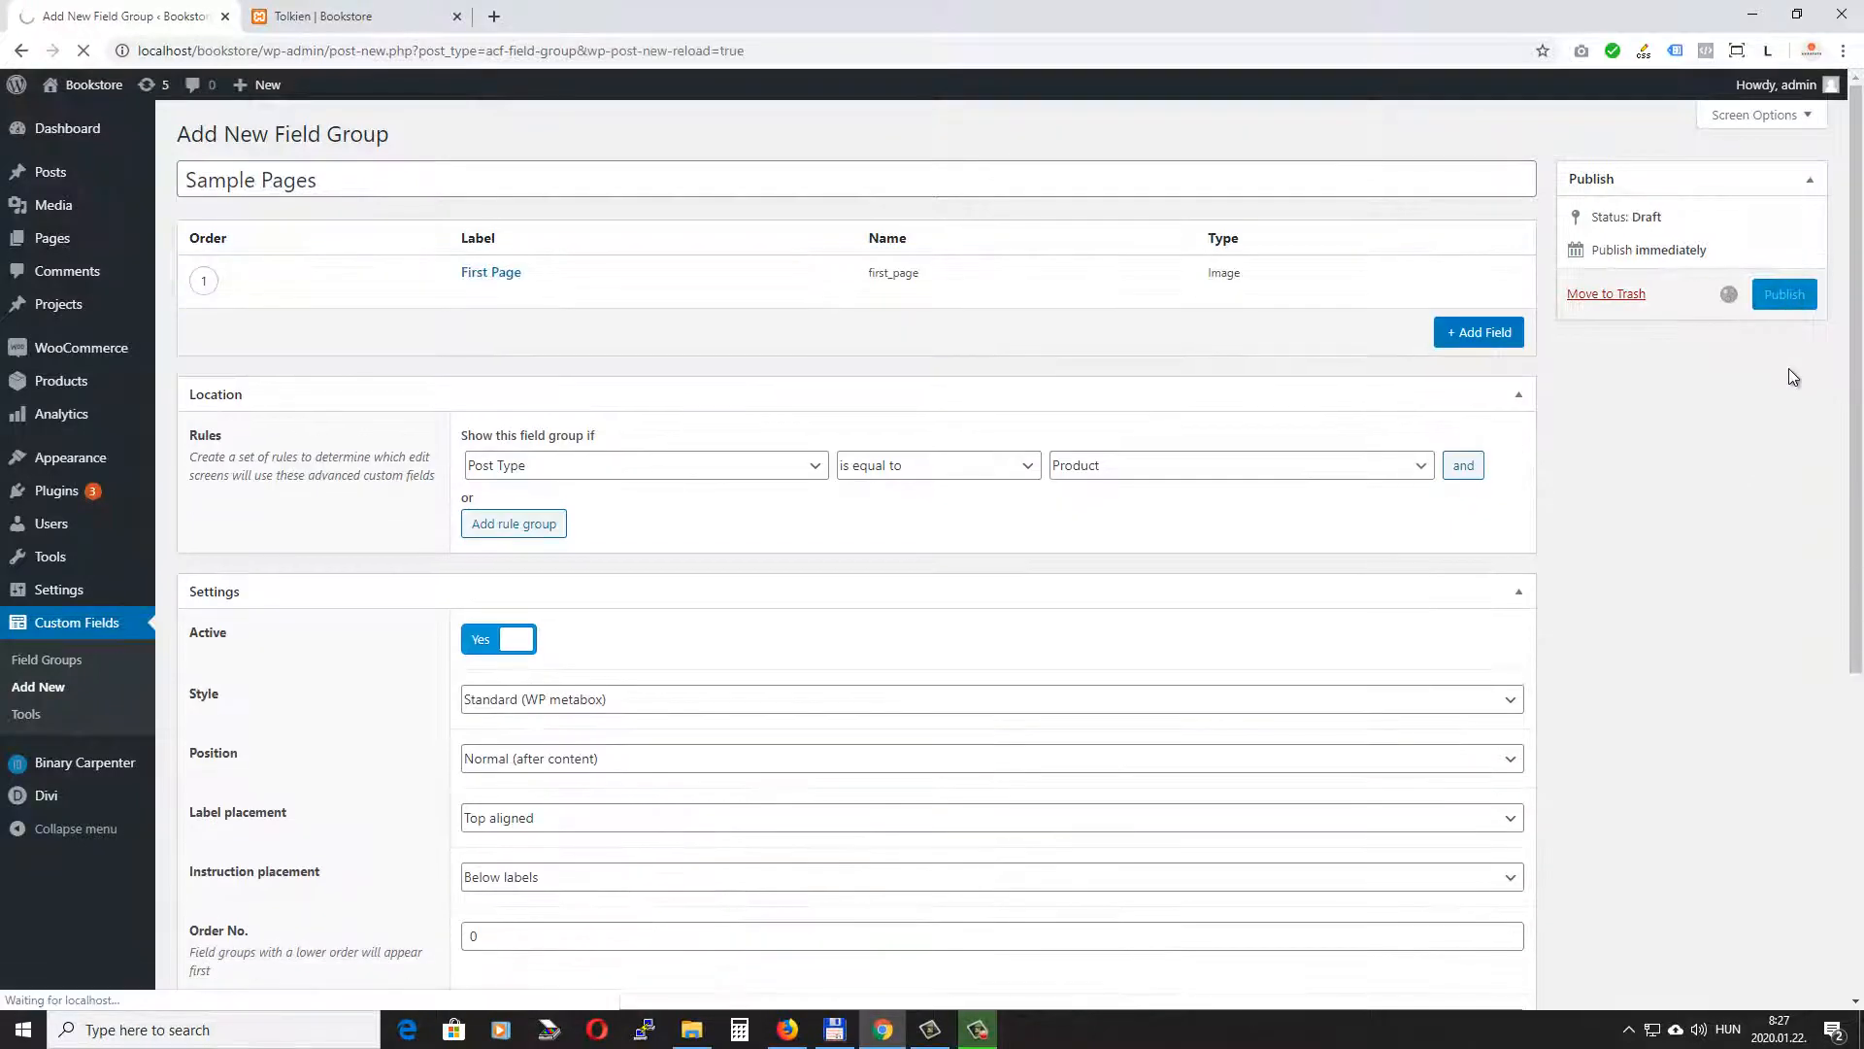
pyautogui.moveTo(64, 383)
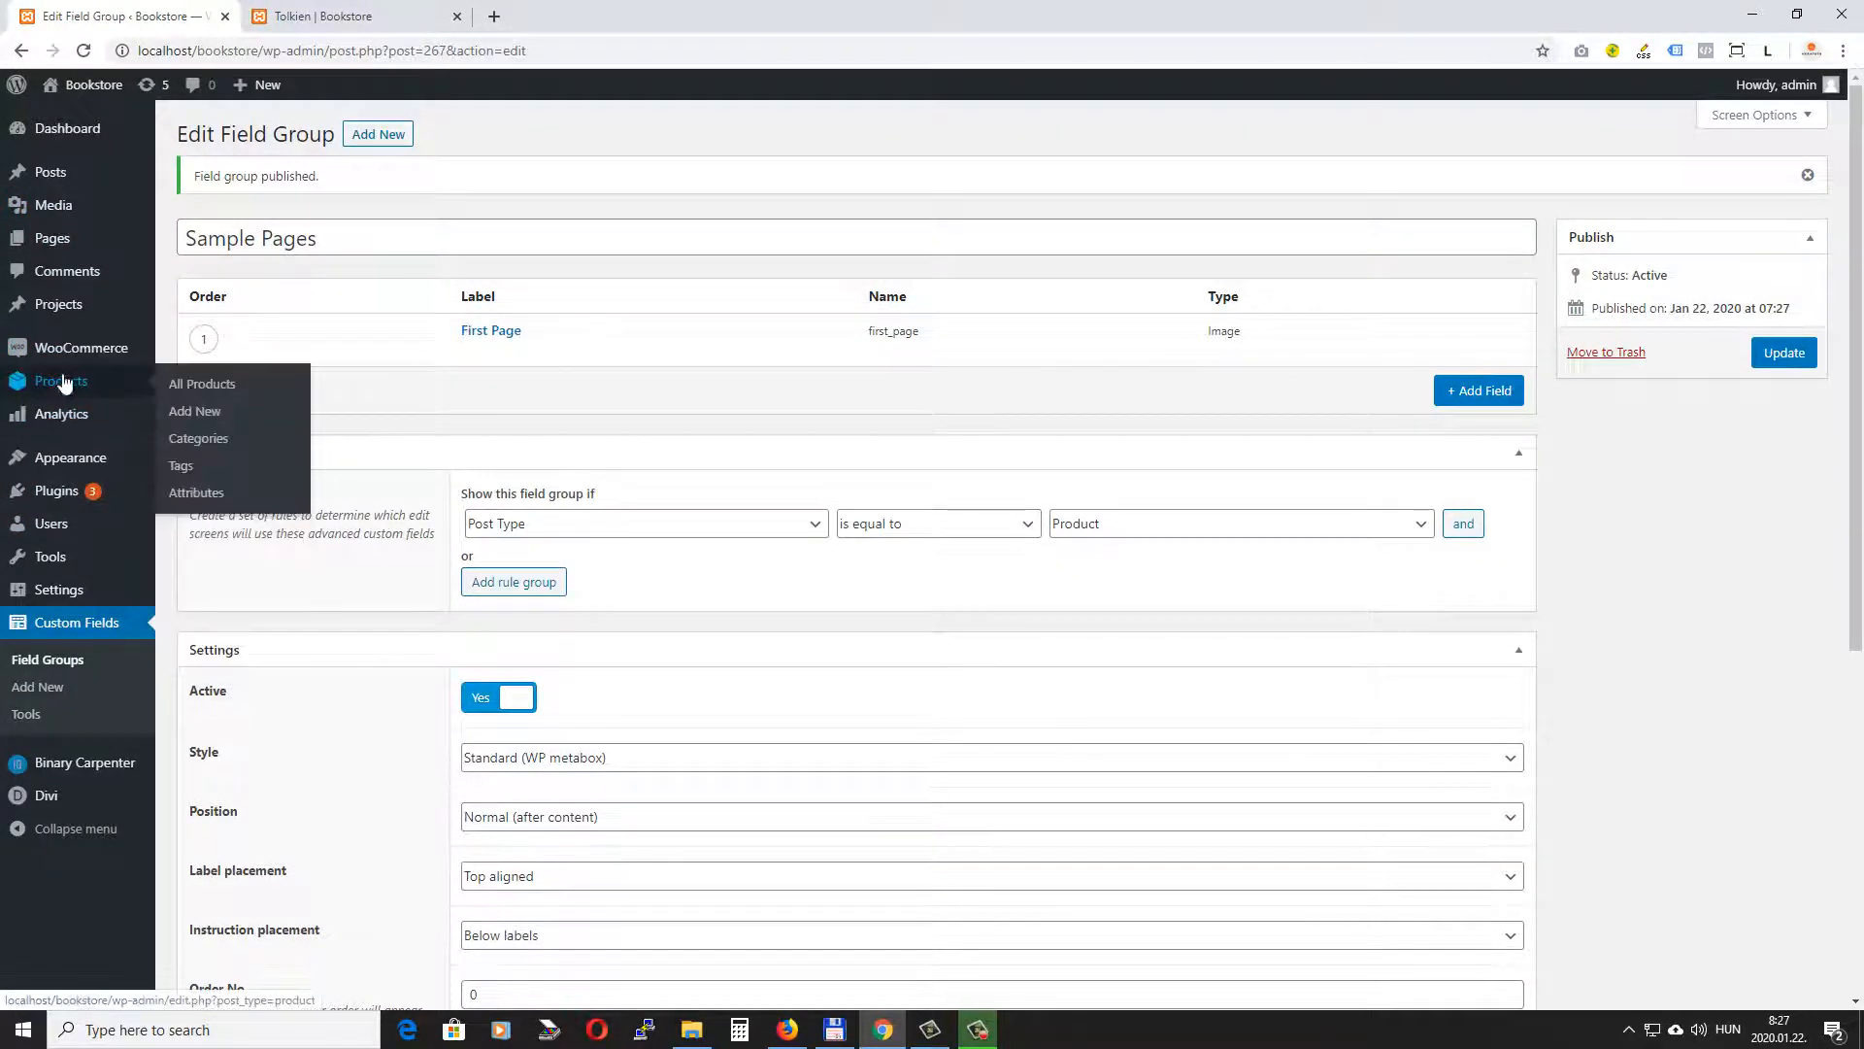
pyautogui.click(204, 416)
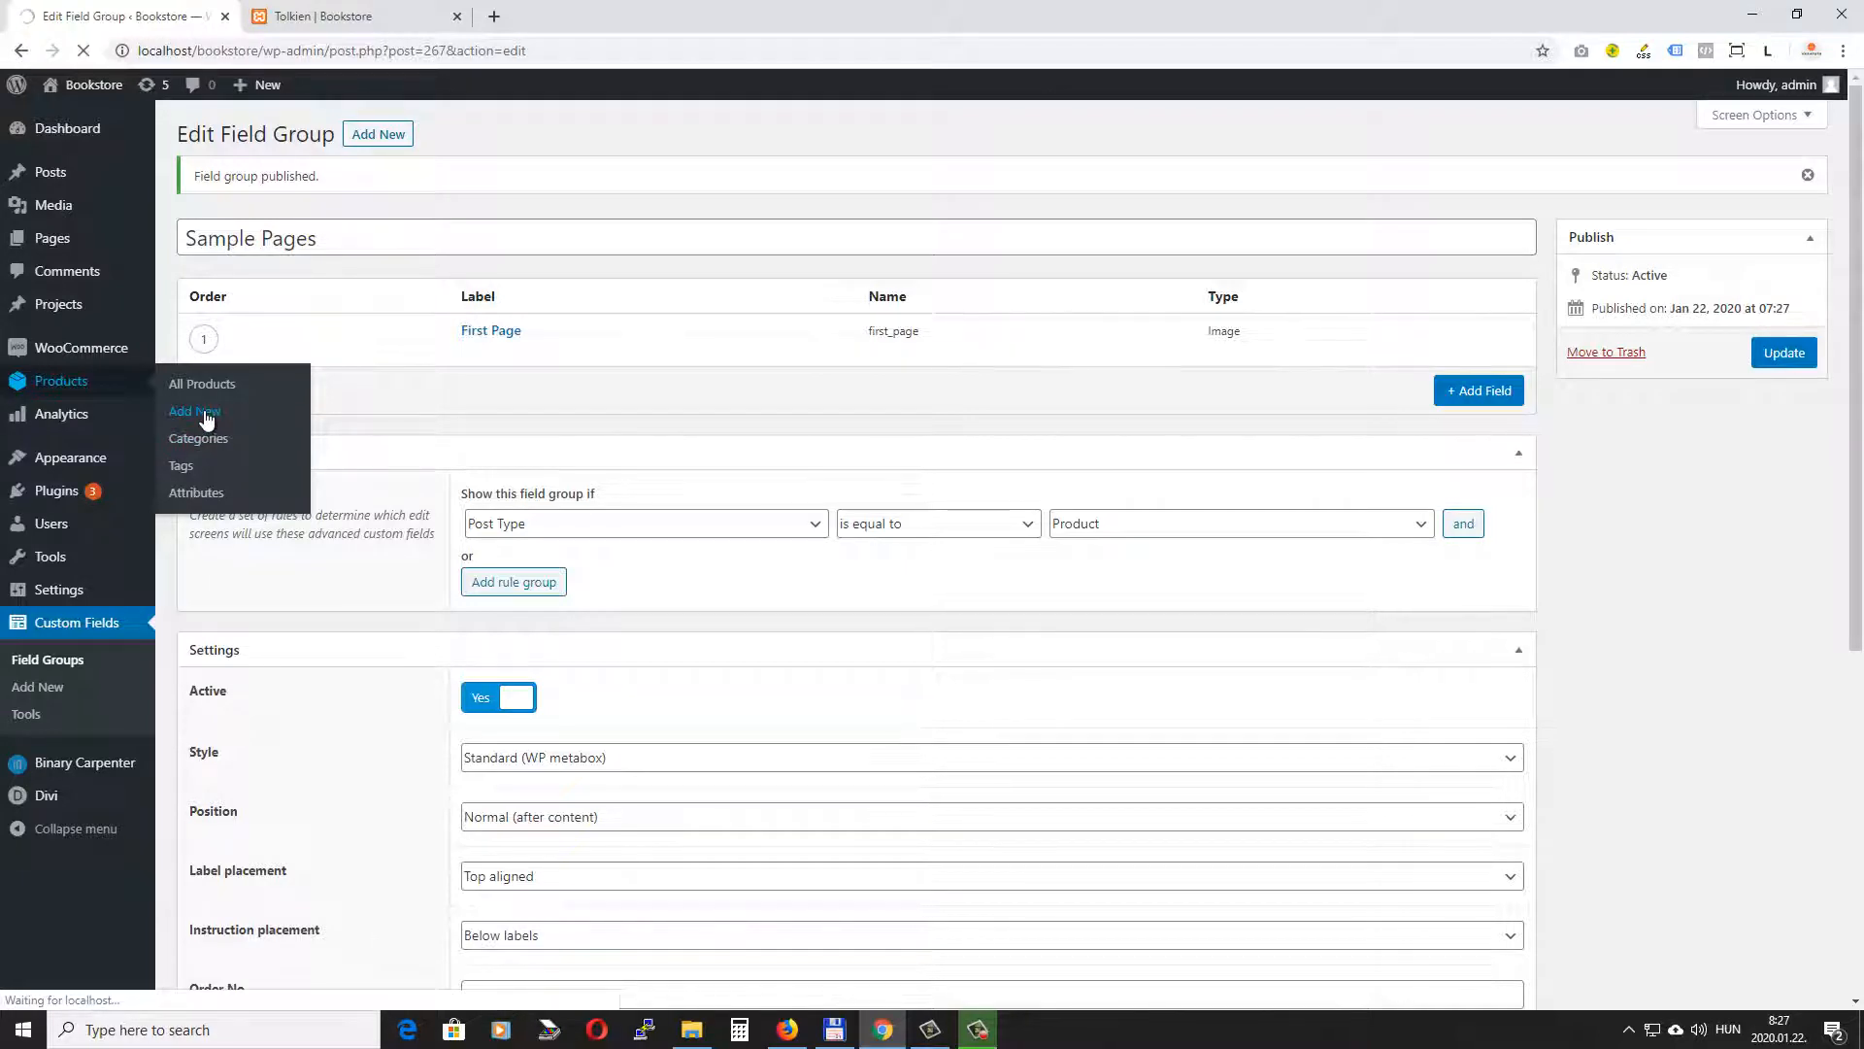
pyautogui.scroll(-2, 505, 505)
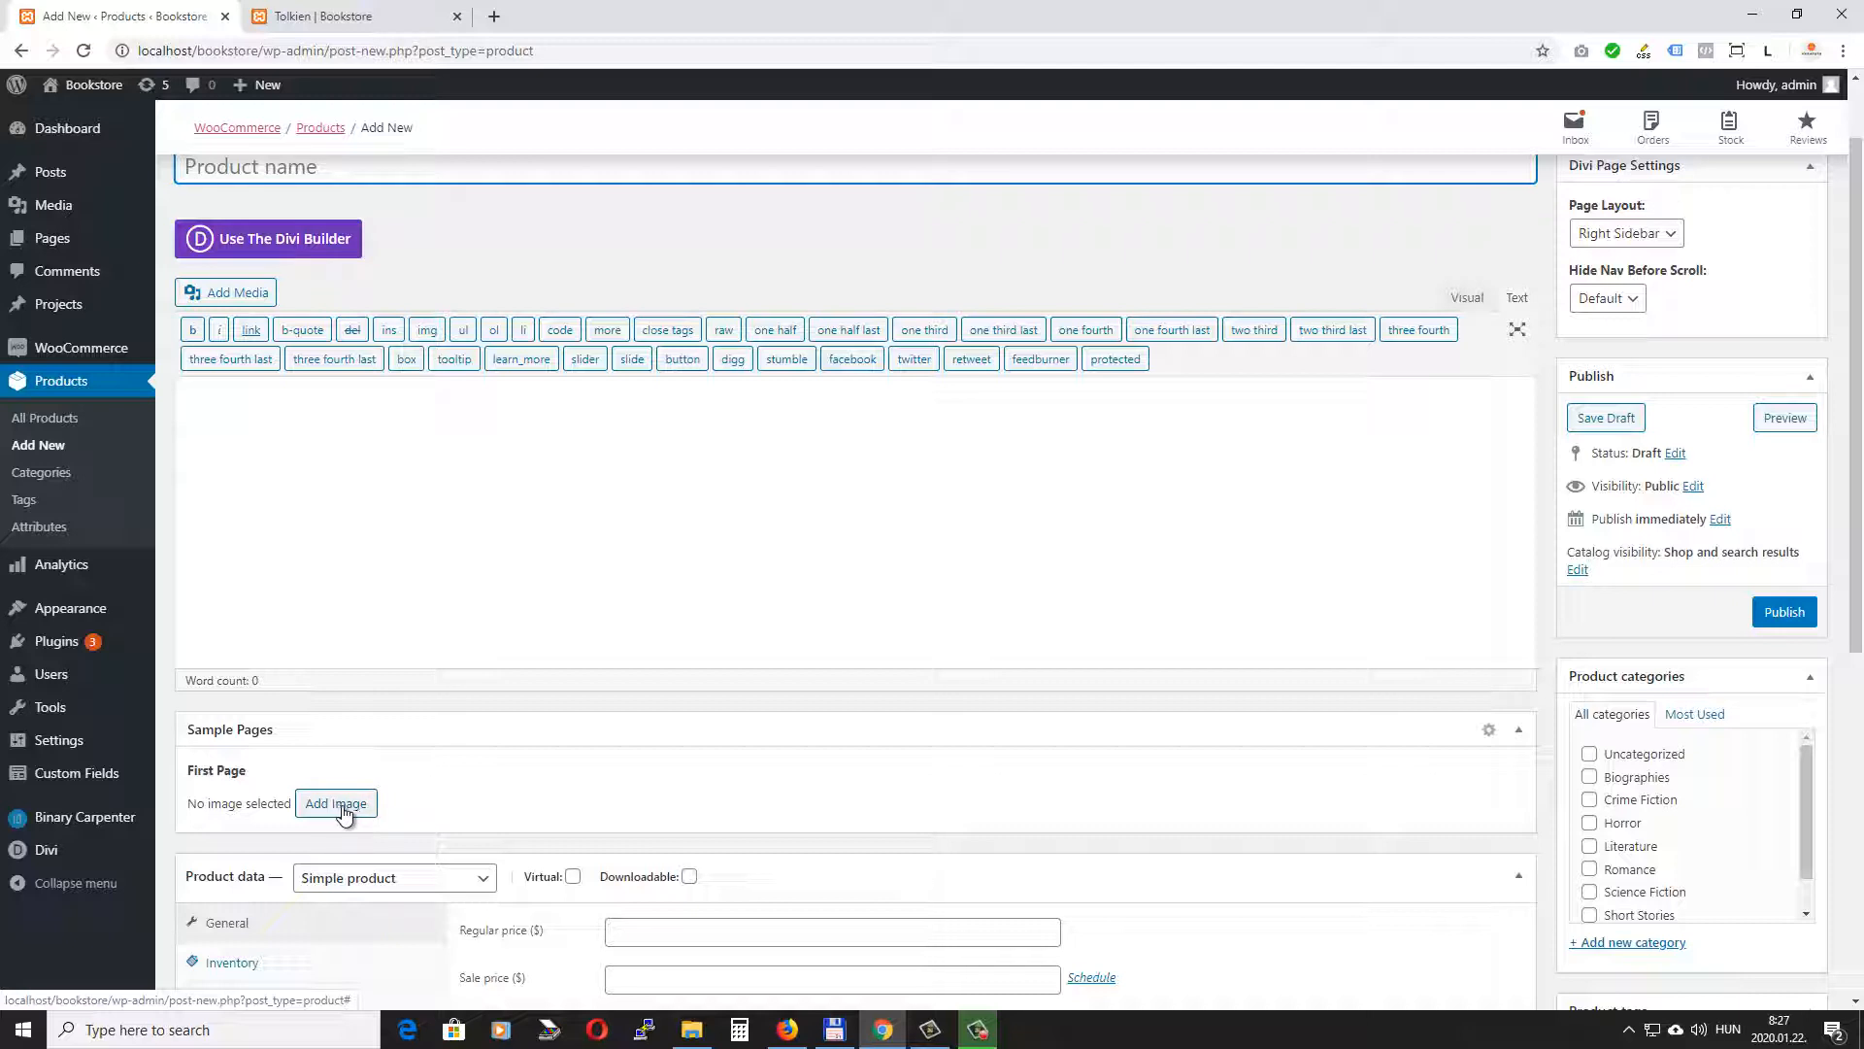
# Reopen the Sample Pages field group for editing and duplicate its First Page field.
pyautogui.moveTo(93, 777)
pyautogui.click(211, 777)
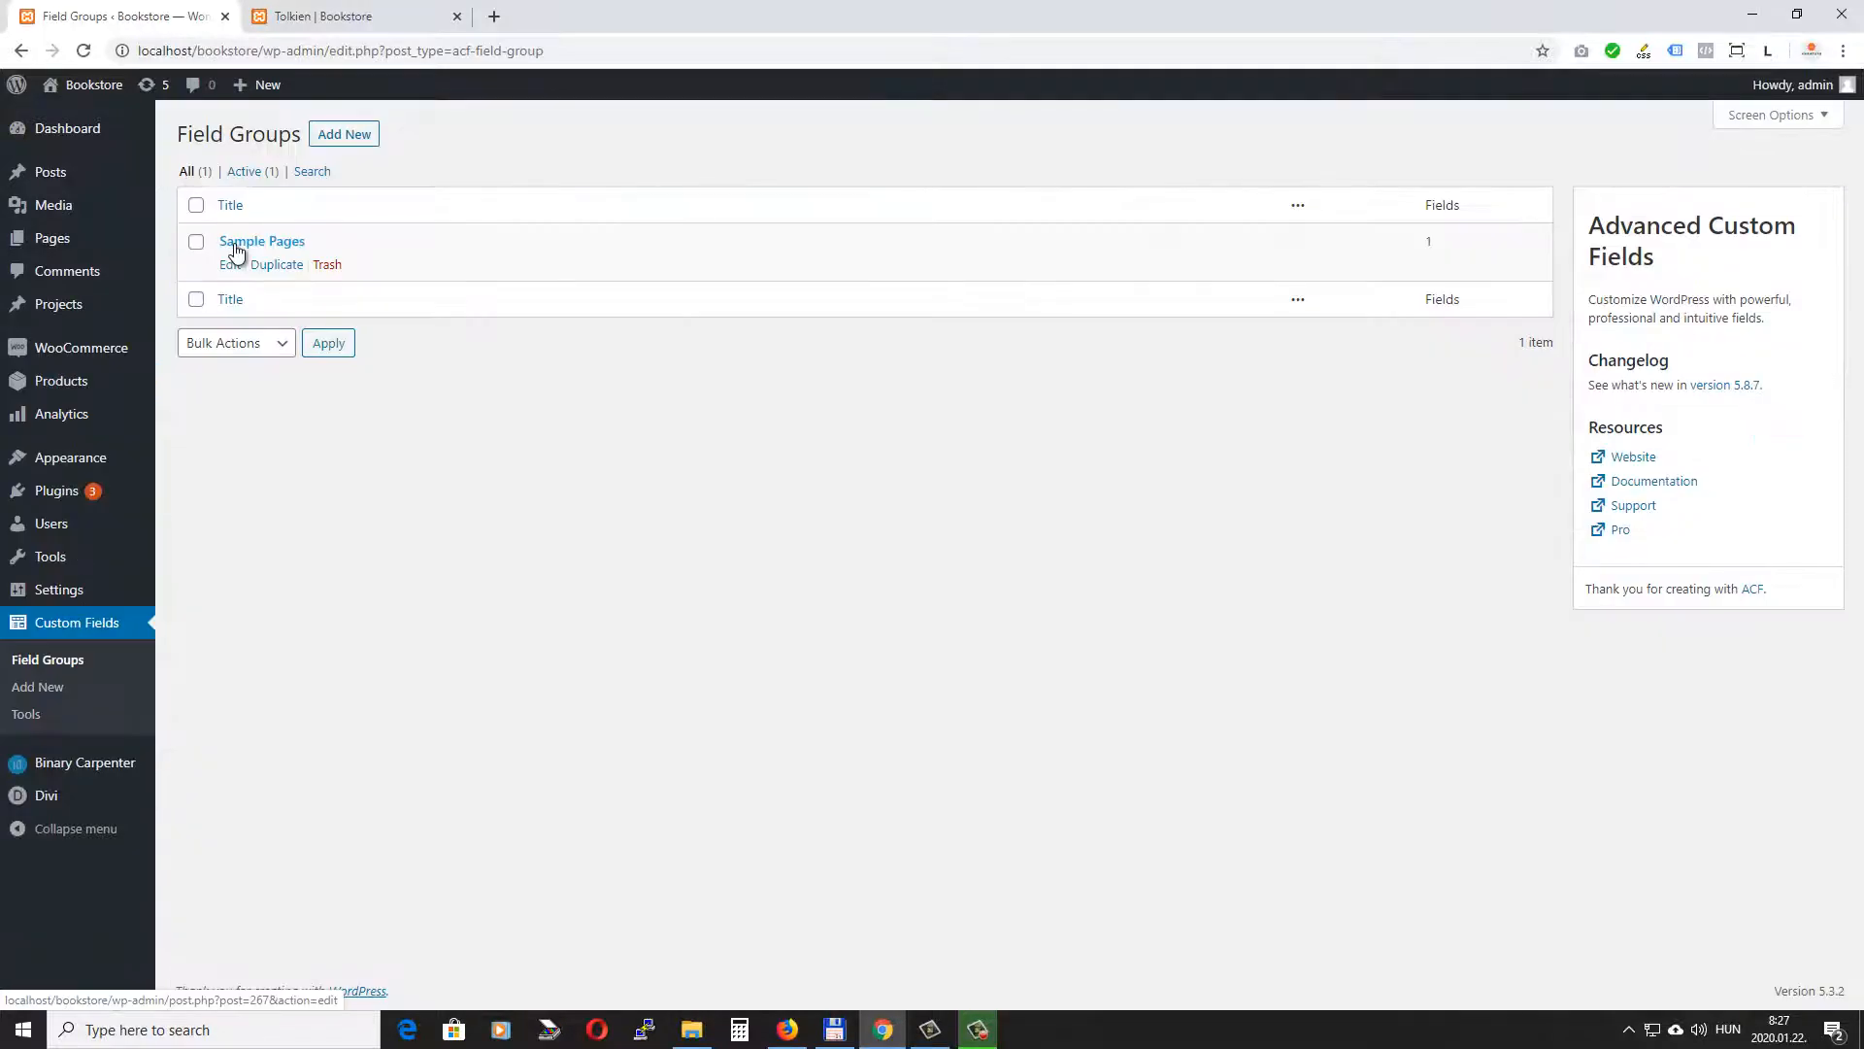
pyautogui.click(262, 242)
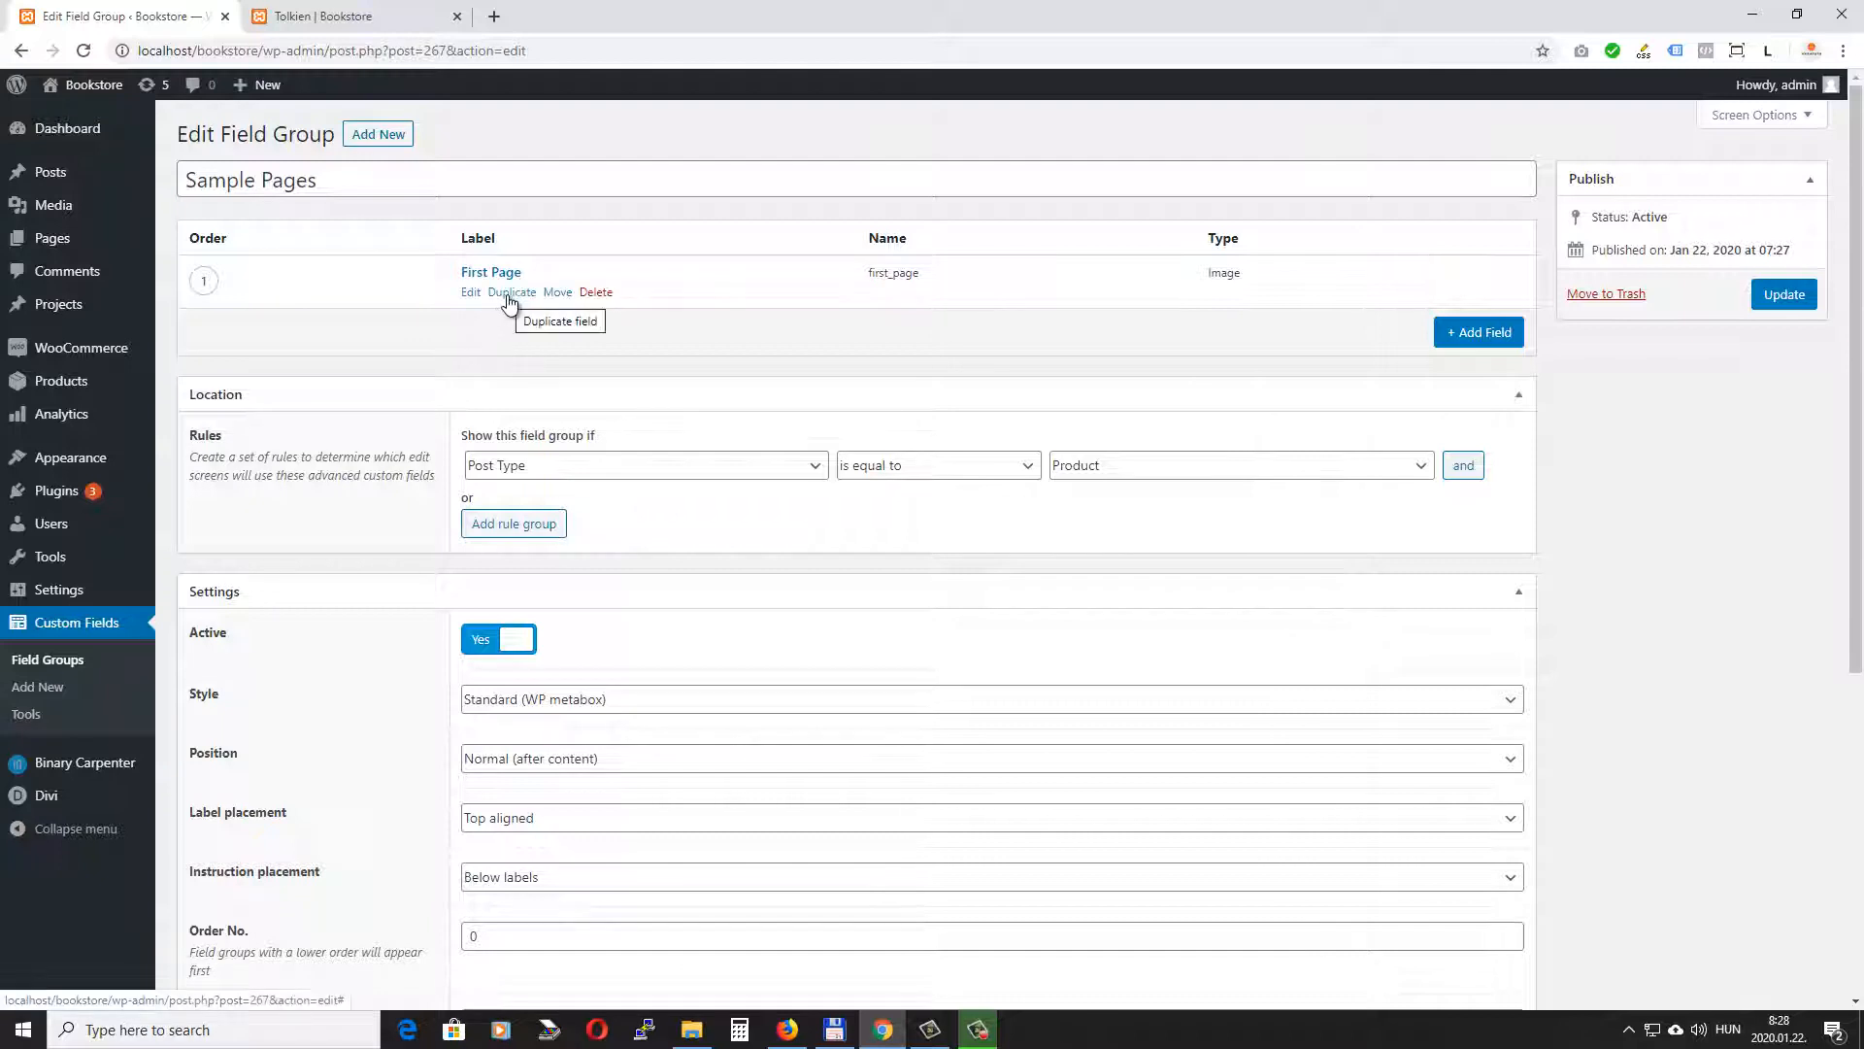
pyautogui.click(510, 293)
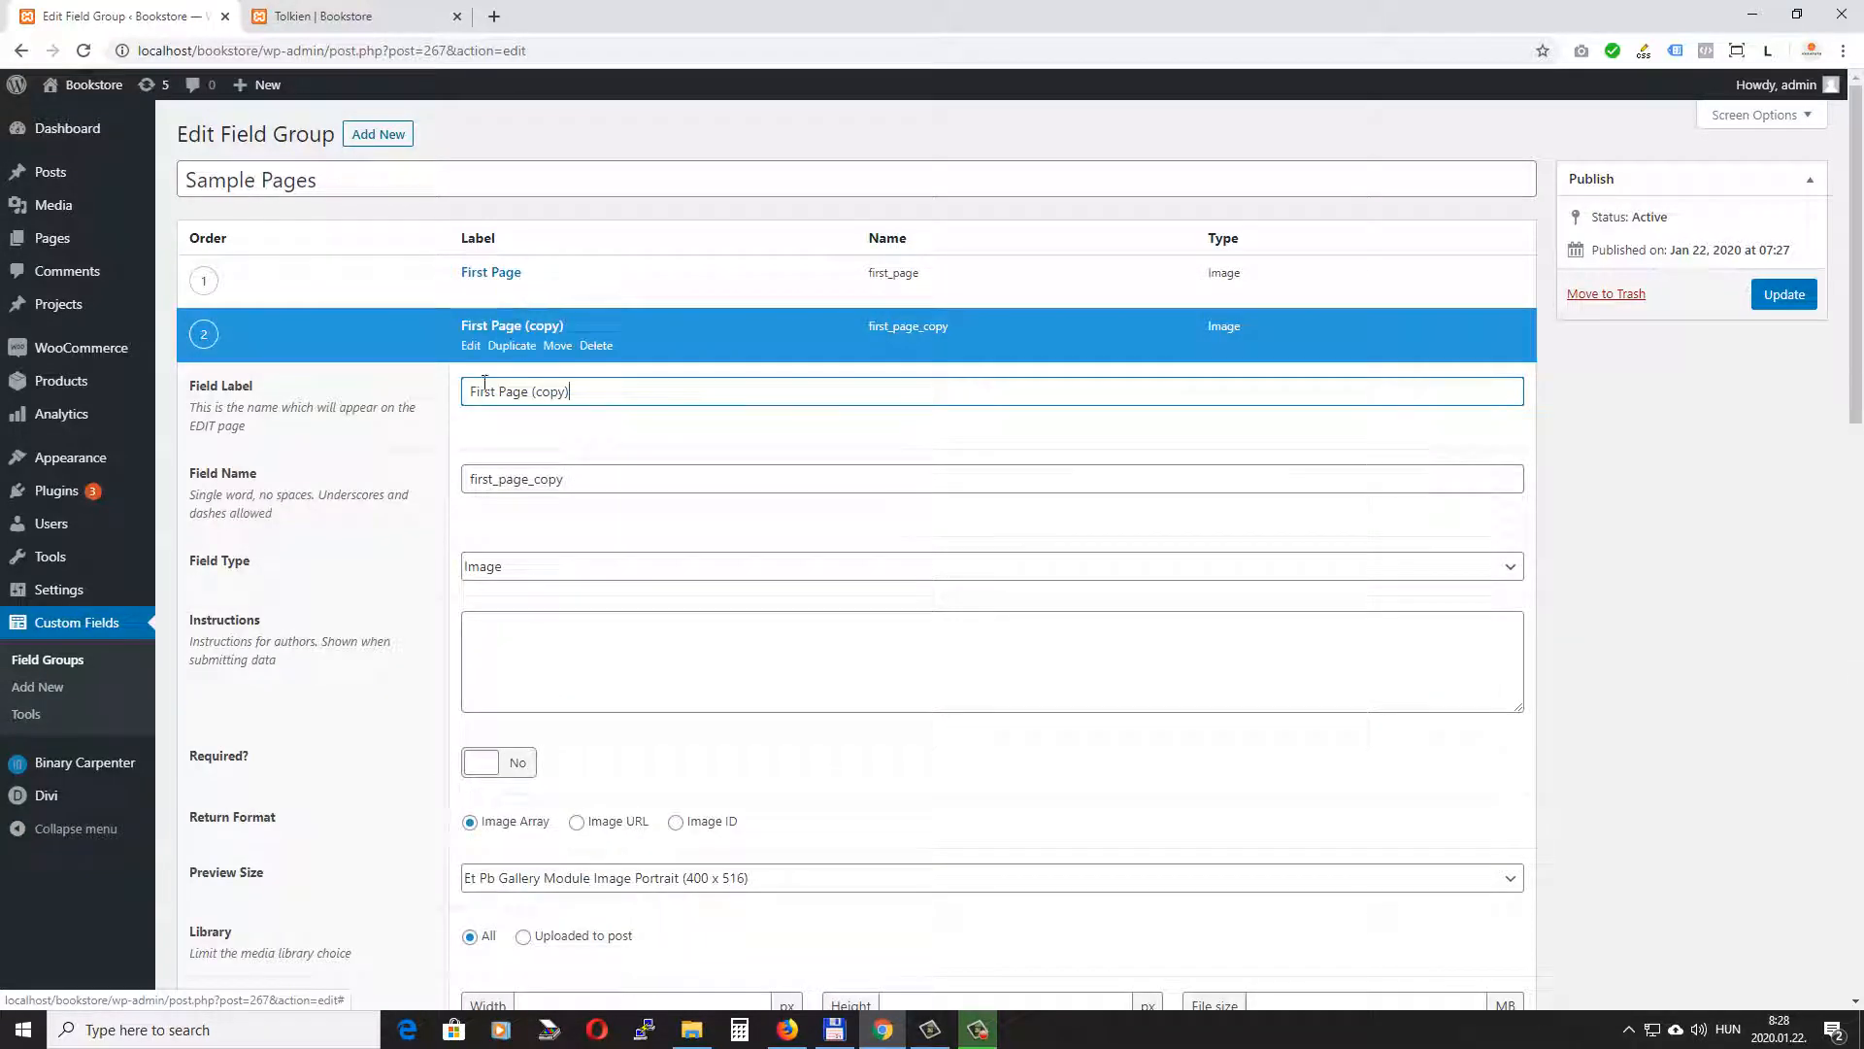
# Set the duplicated field's label to "Second Page" and its name to "second_page".
pyautogui.click(587, 391)
pyautogui.moveTo(561, 392); pyautogui.dragTo(345, 403)
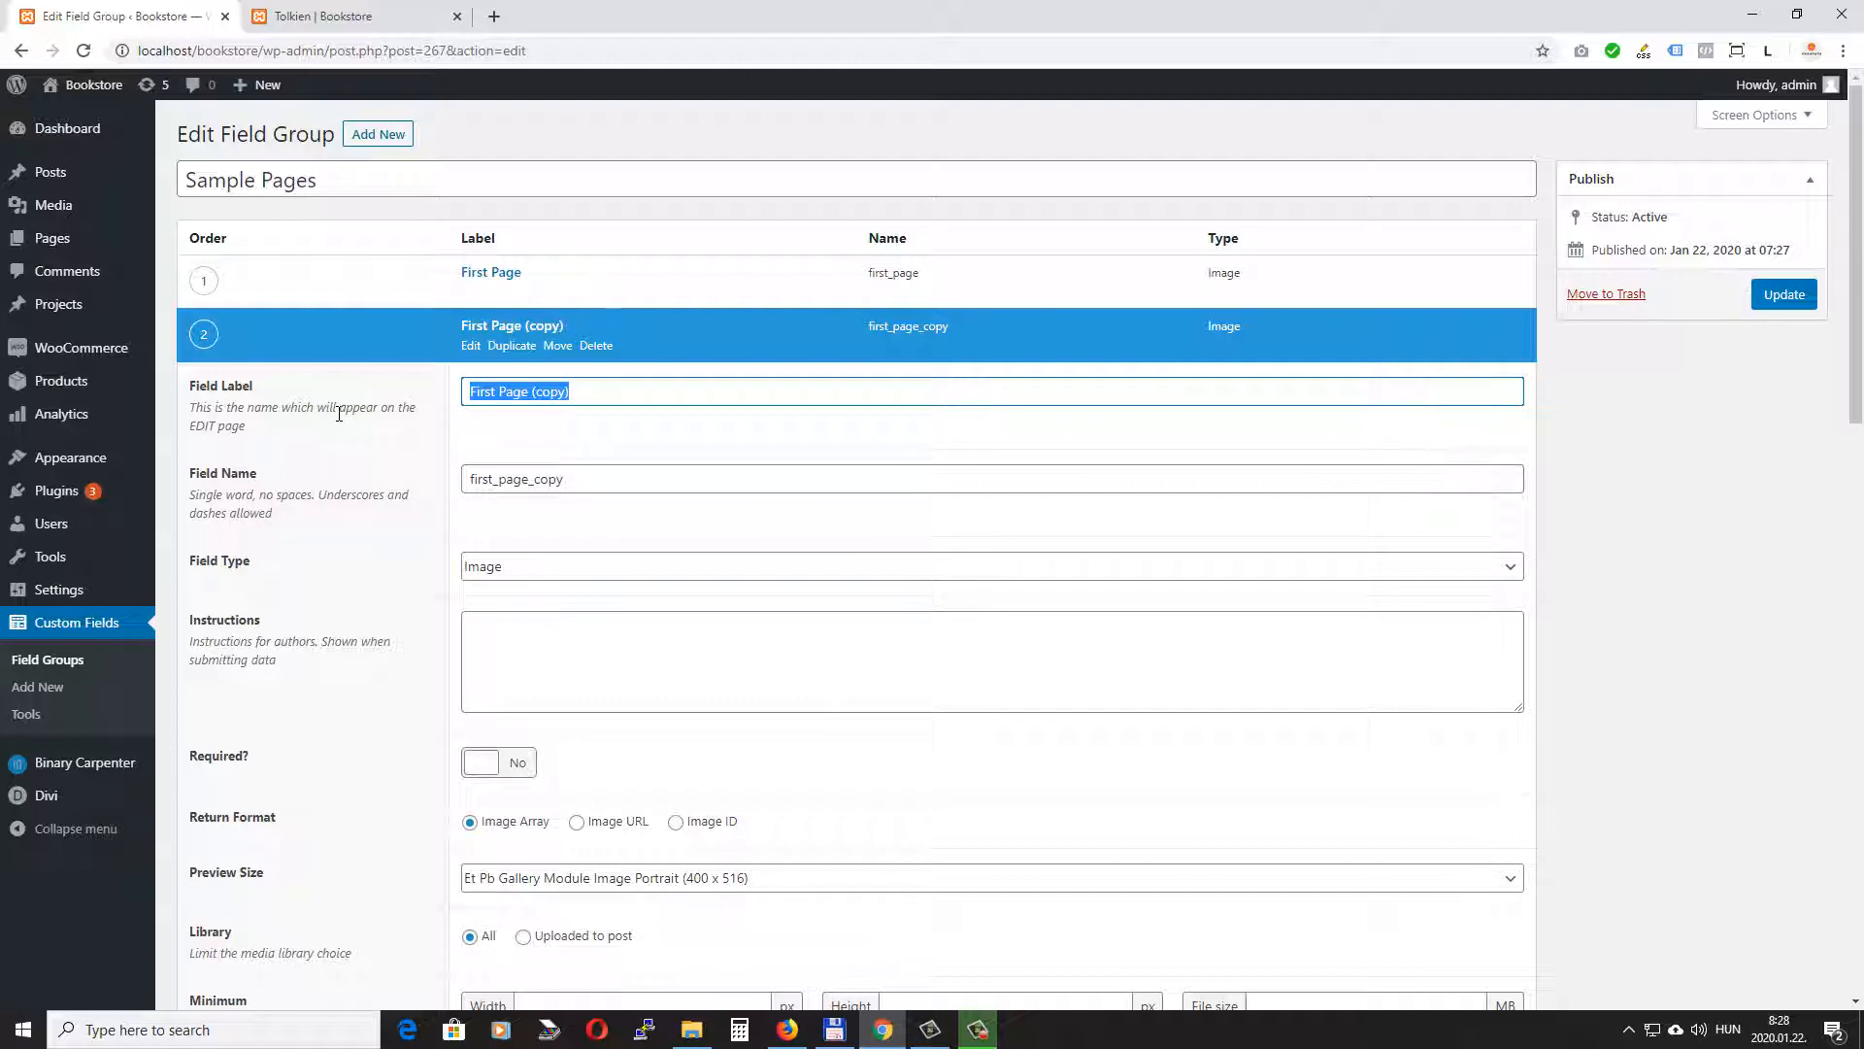
pyautogui.write('Second')
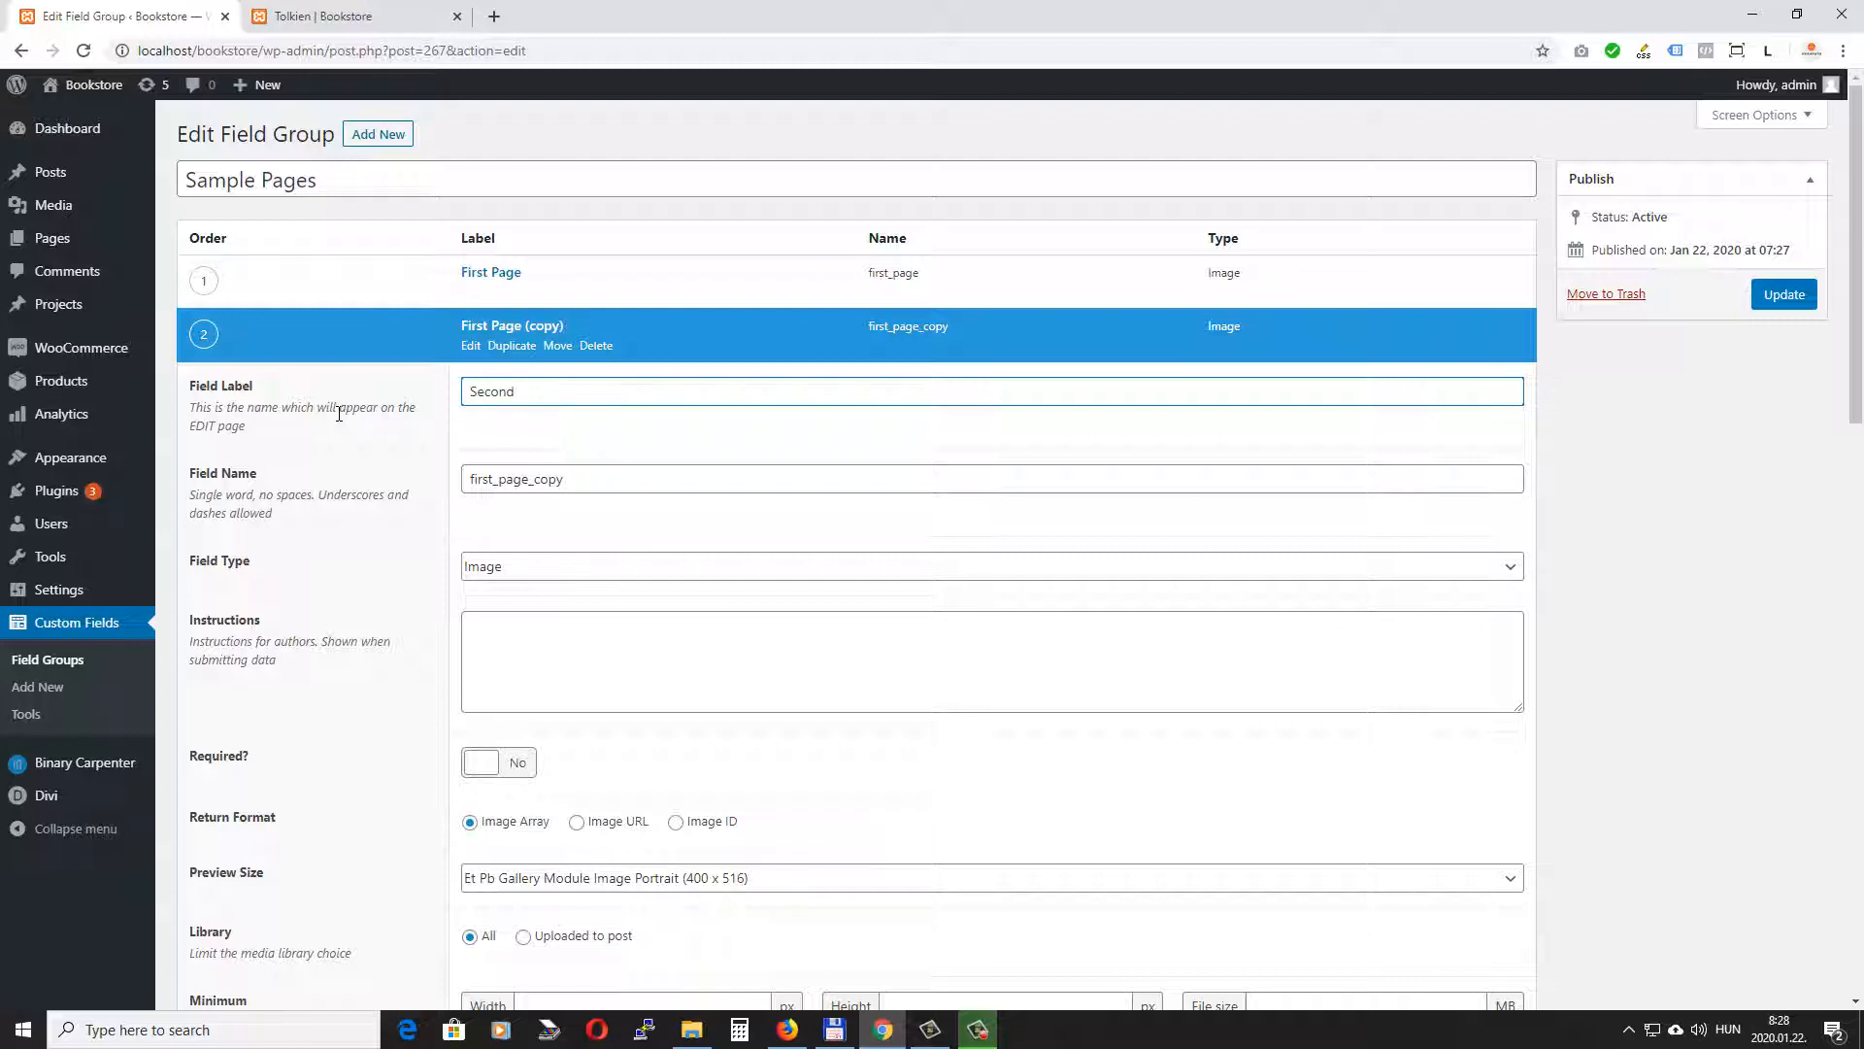
pyautogui.write(' Page')
pyautogui.click(522, 439)
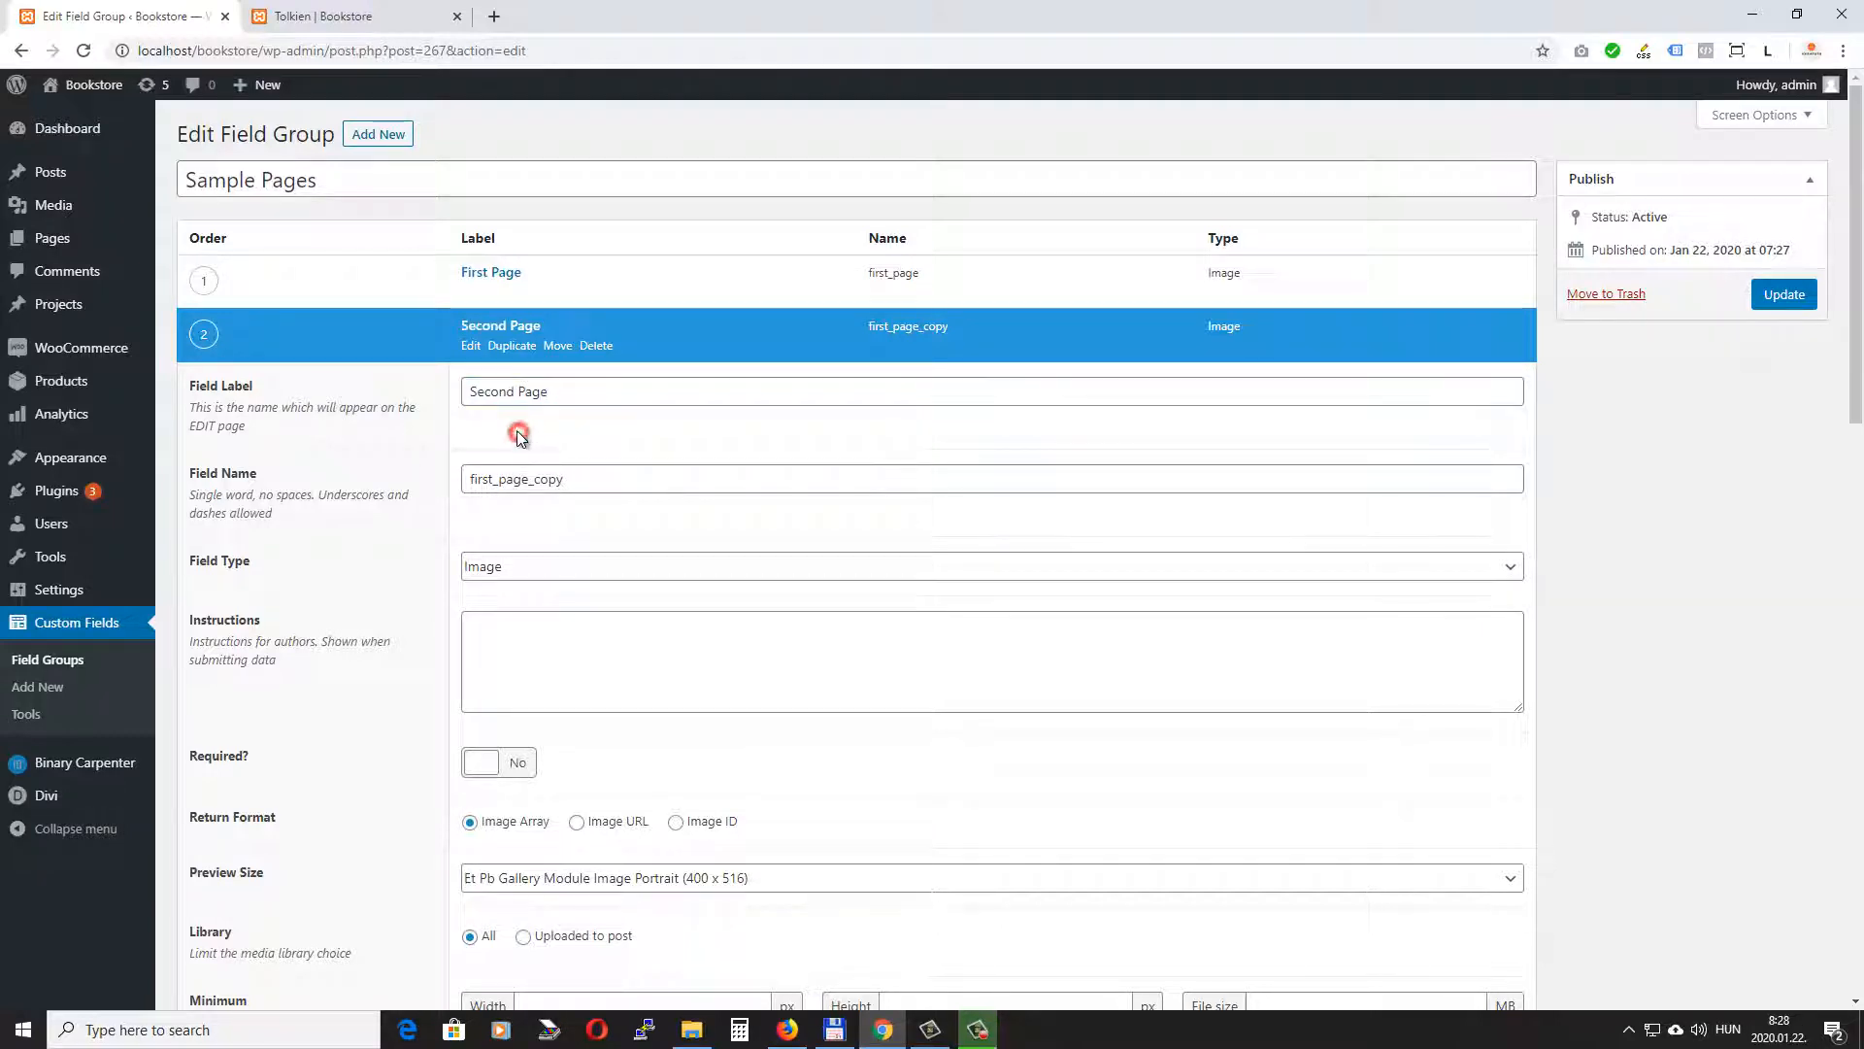
pyautogui.doubleClick(592, 483)
pyautogui.write('second_page')
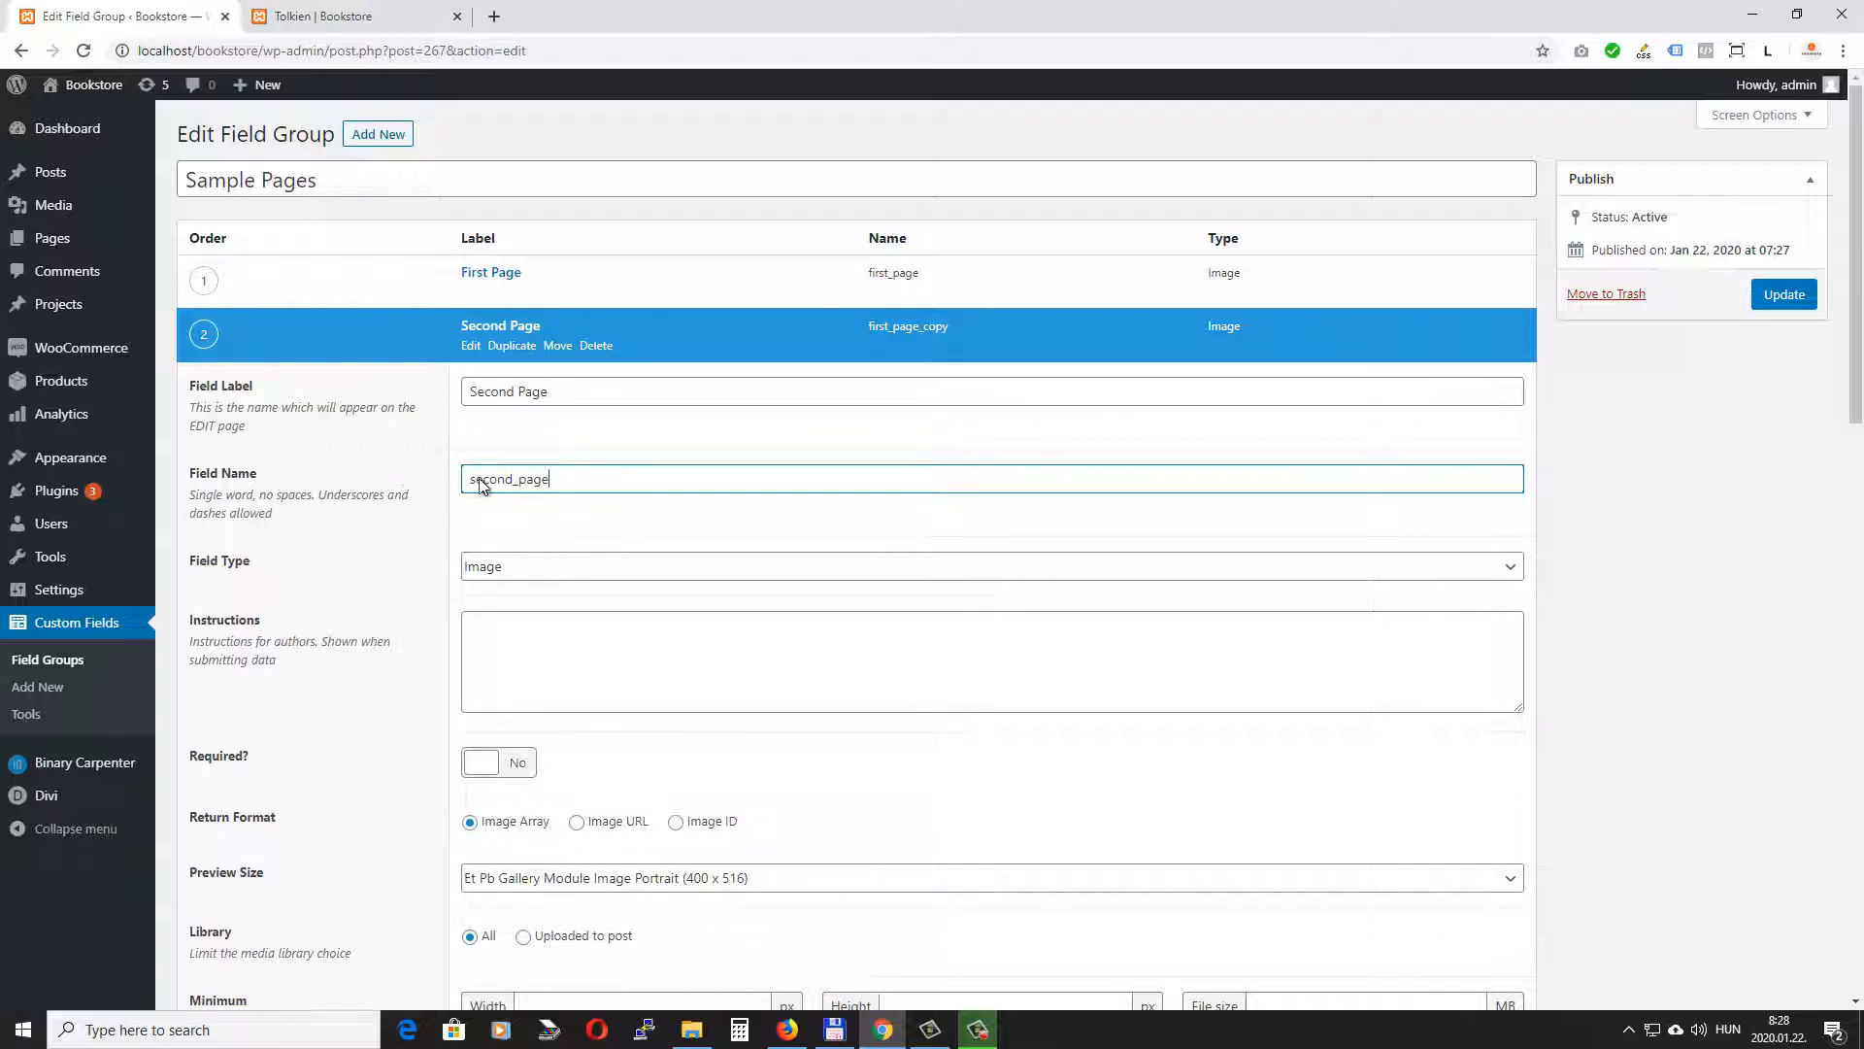
pyautogui.click(1263, 337)
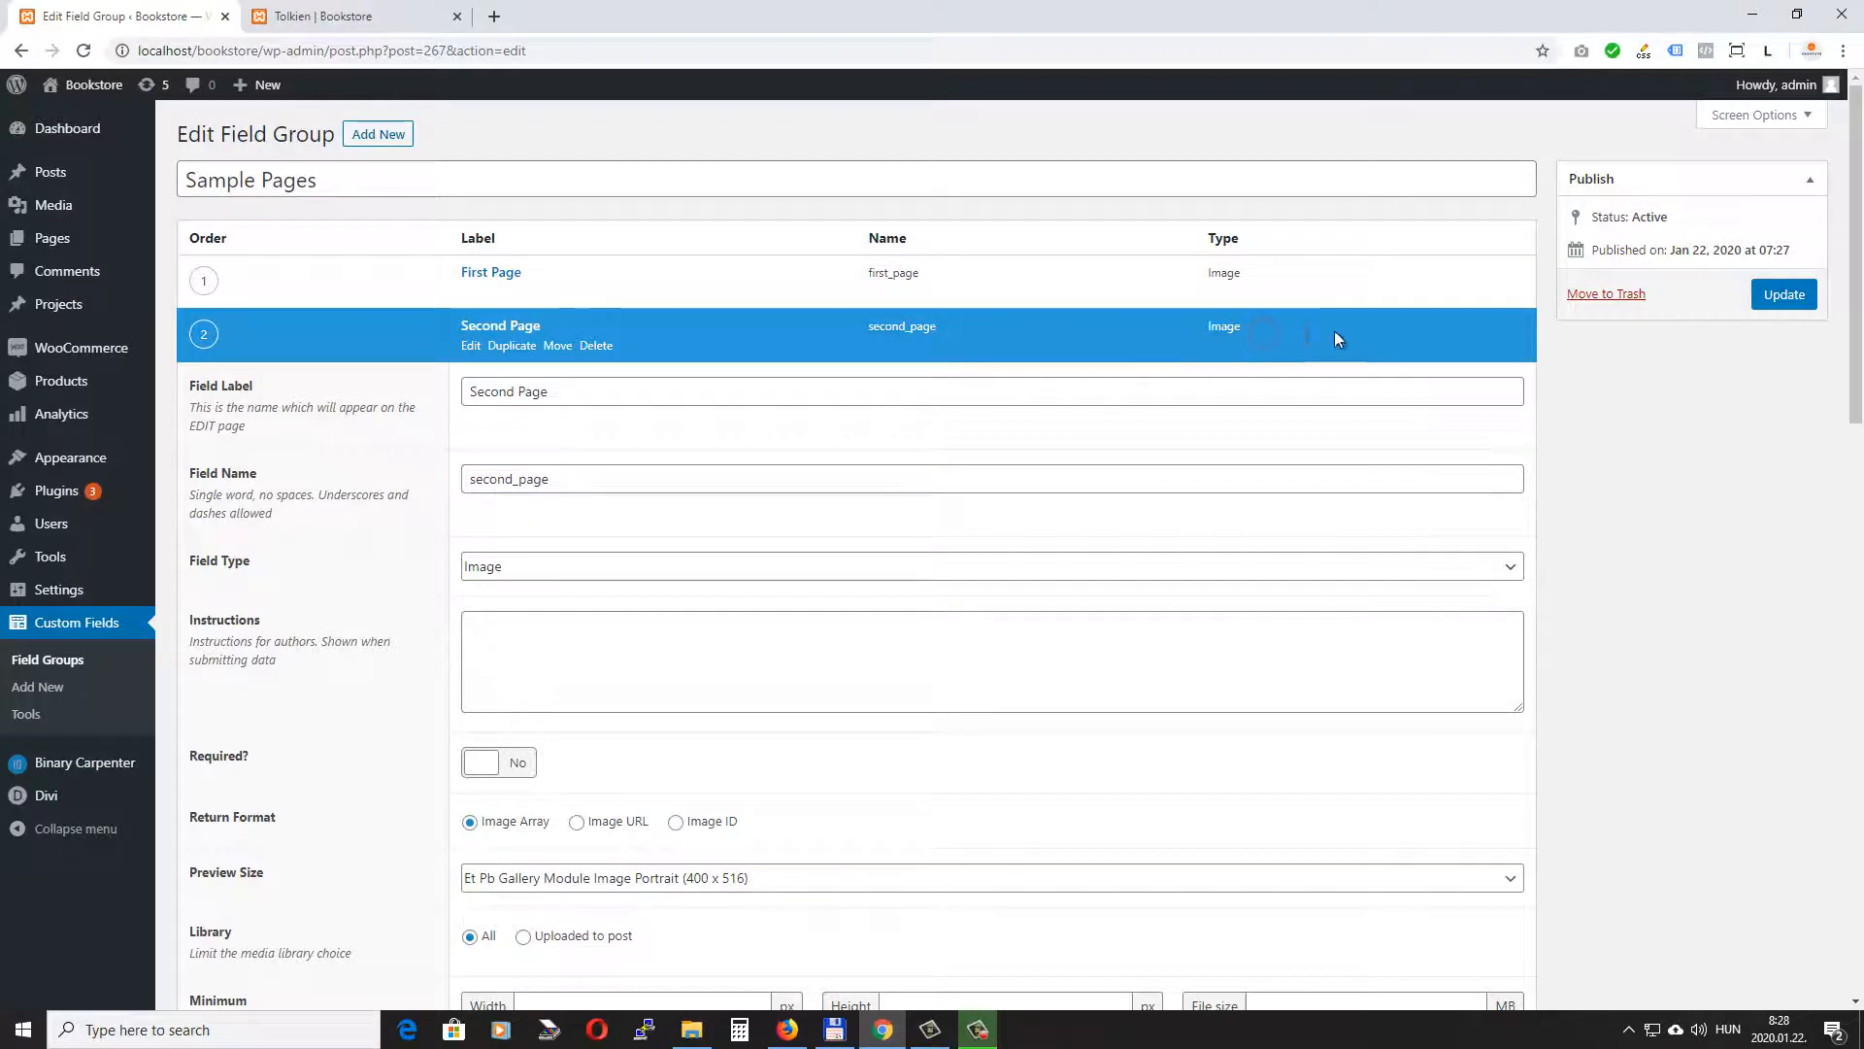
# Duplicate the Second Page field and give the copy the label "Third Page" and the name "third_page".
pyautogui.click(513, 347)
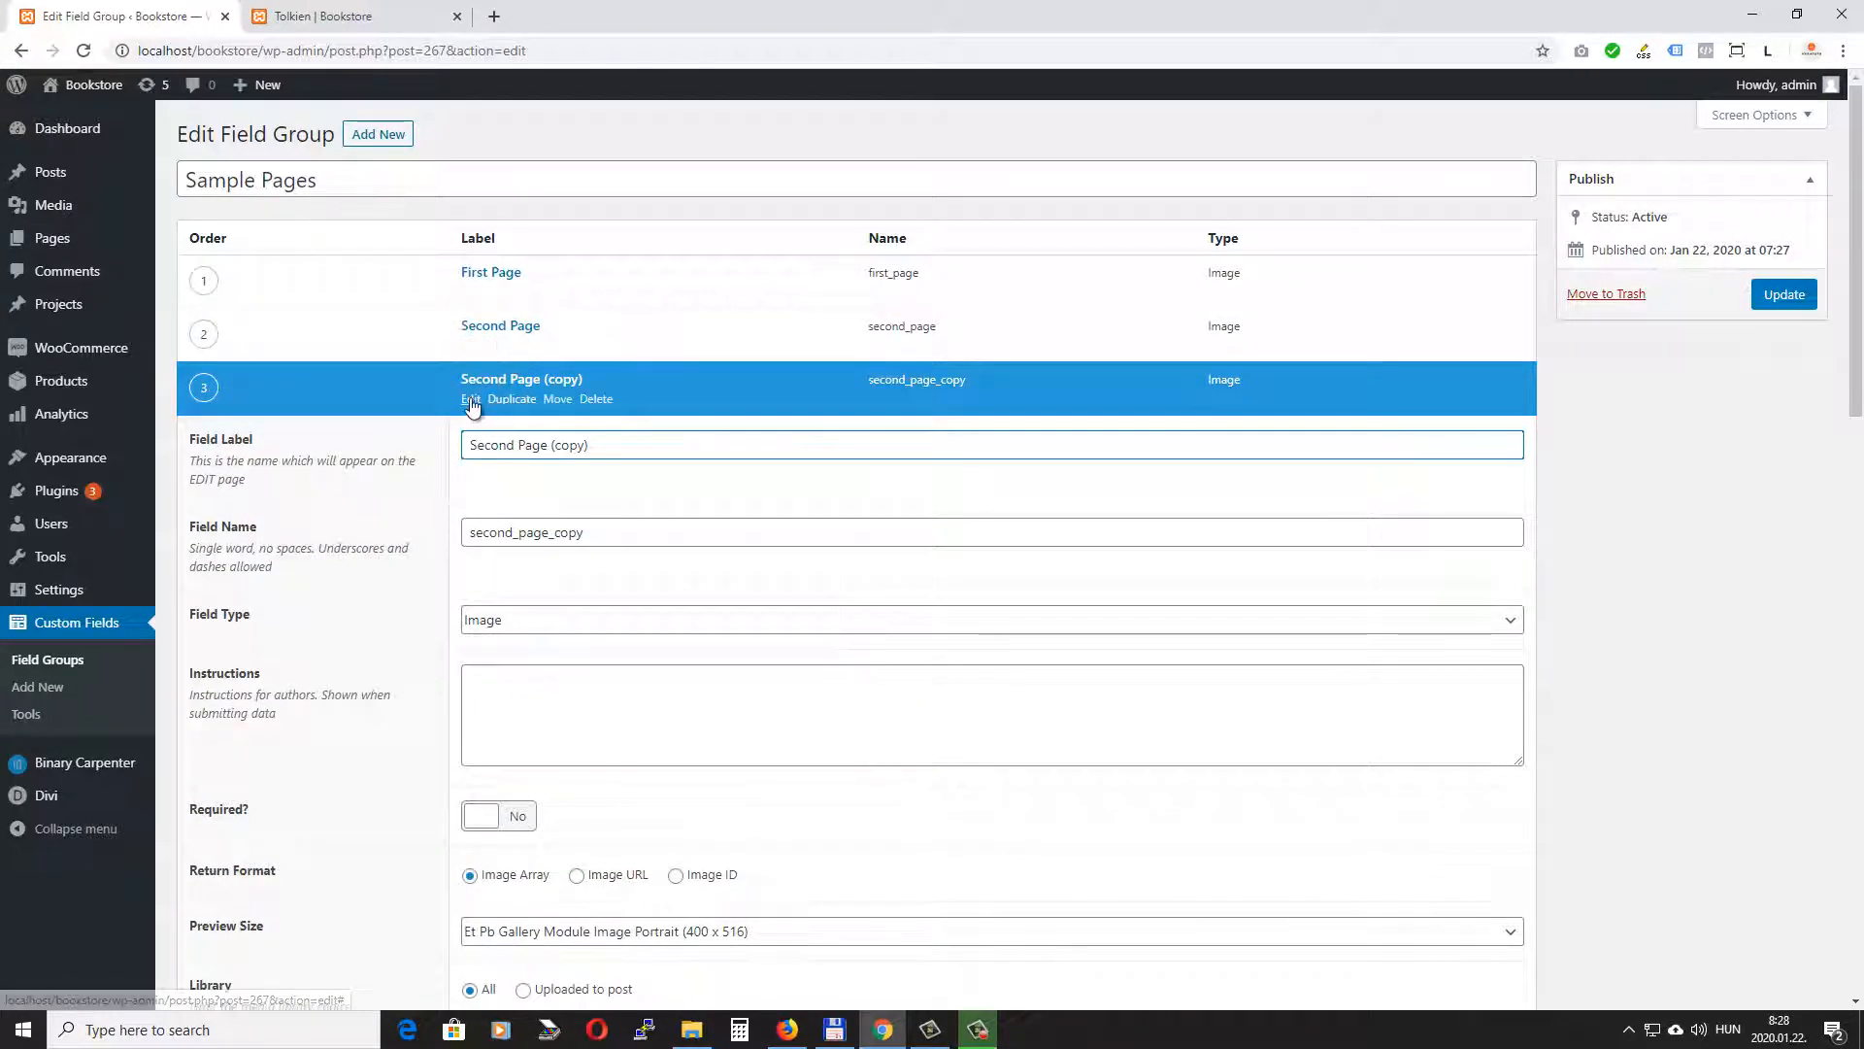
pyautogui.click(471, 399)
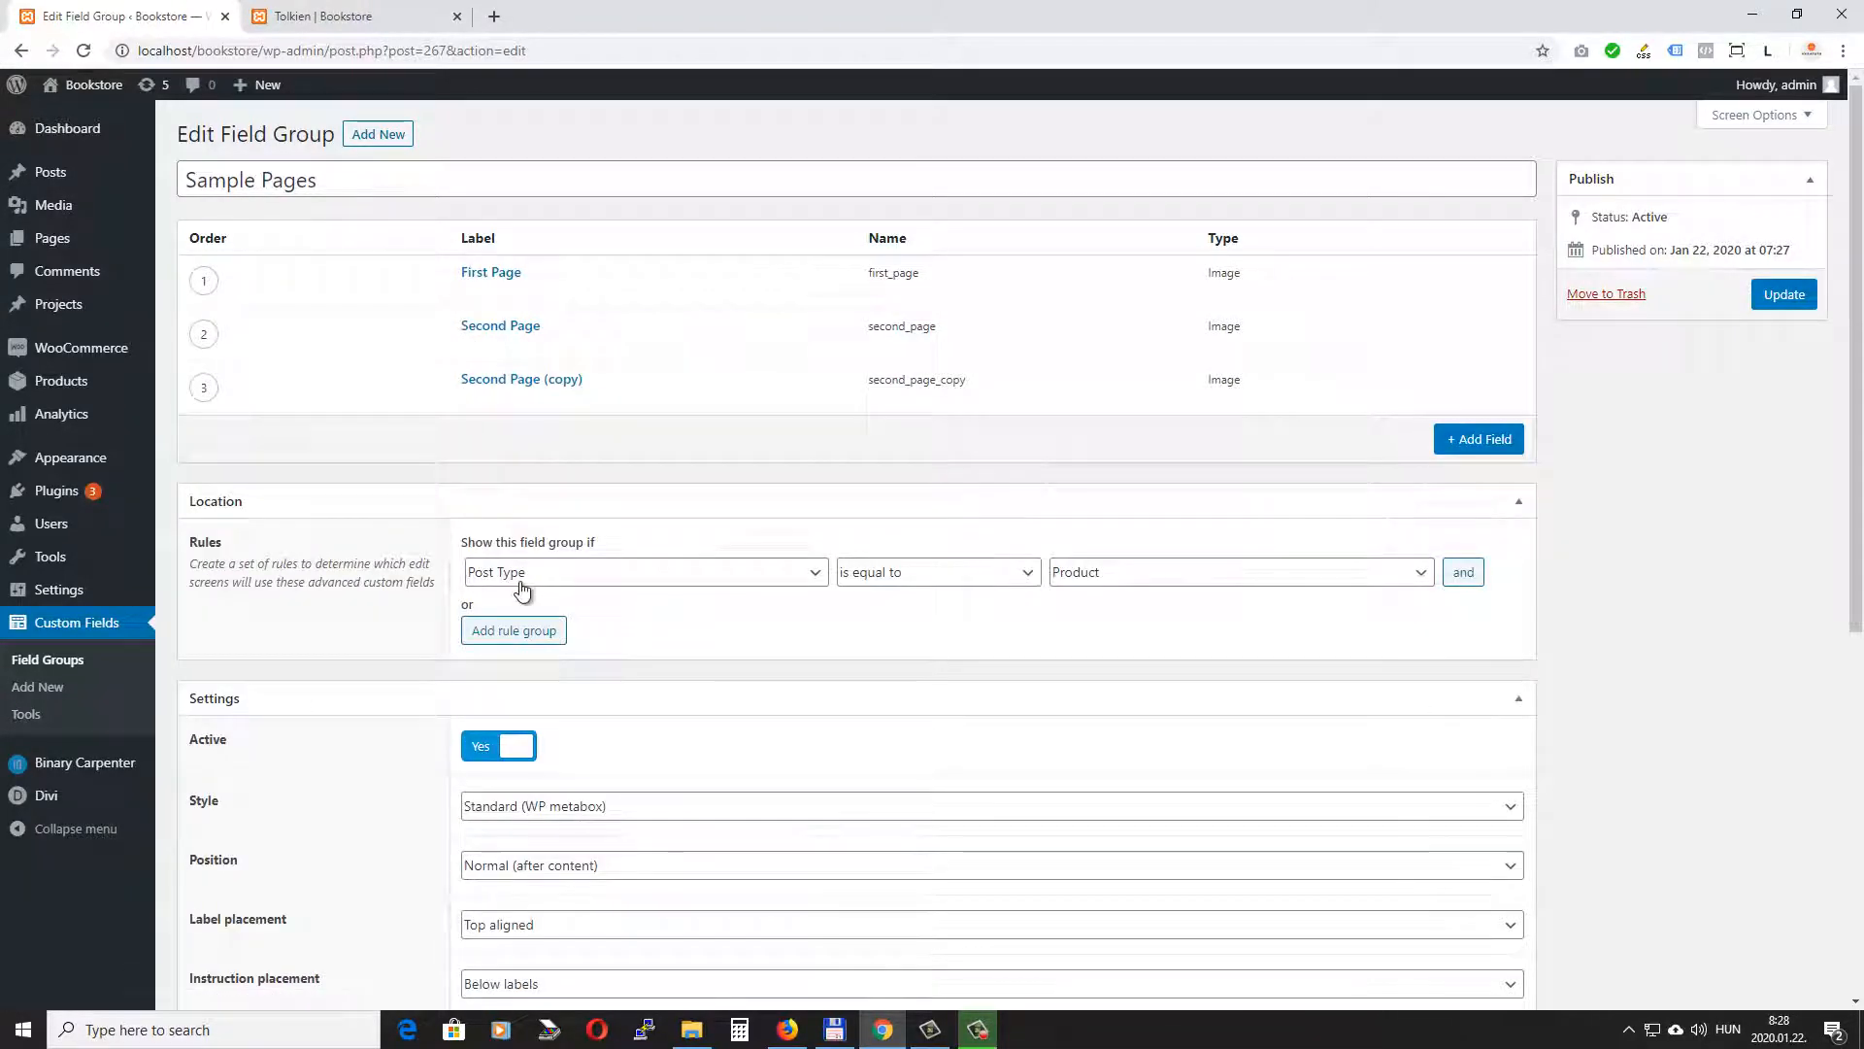
pyautogui.click(500, 380)
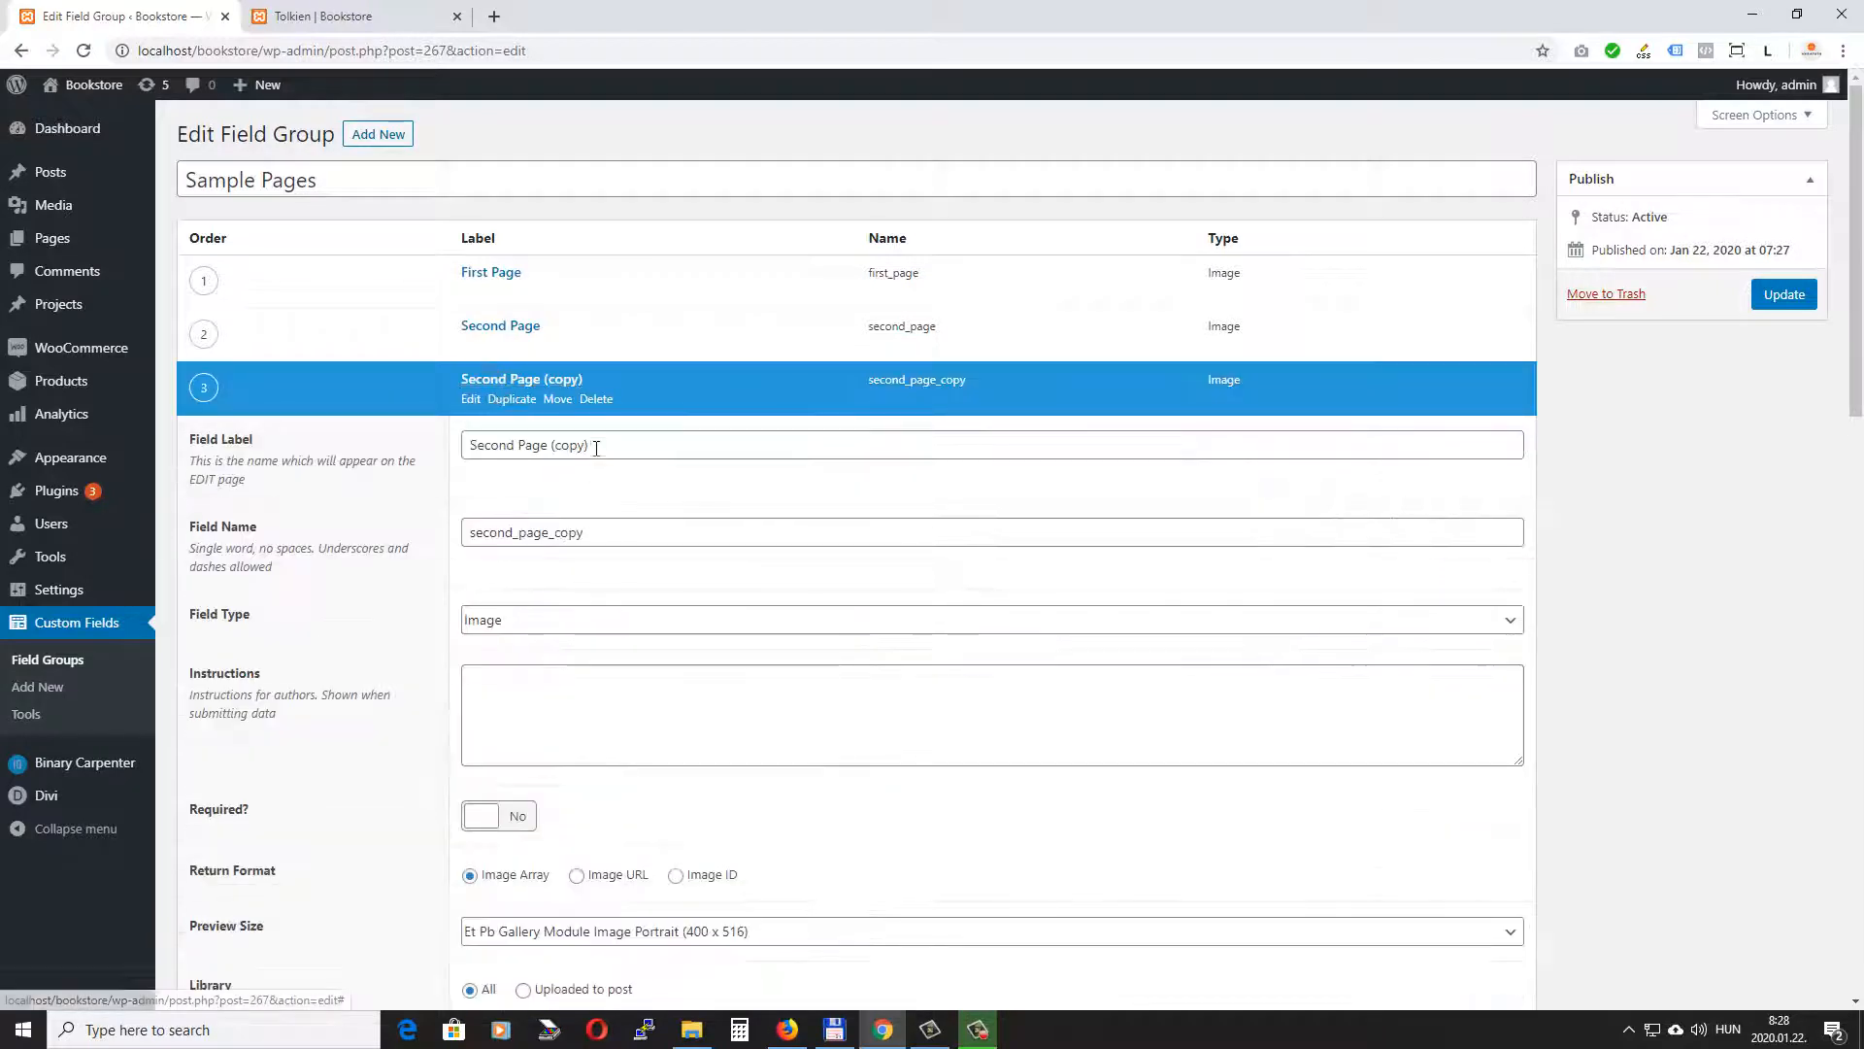
pyautogui.moveTo(600, 444); pyautogui.dragTo(449, 442)
pyautogui.write('Third Pgae')
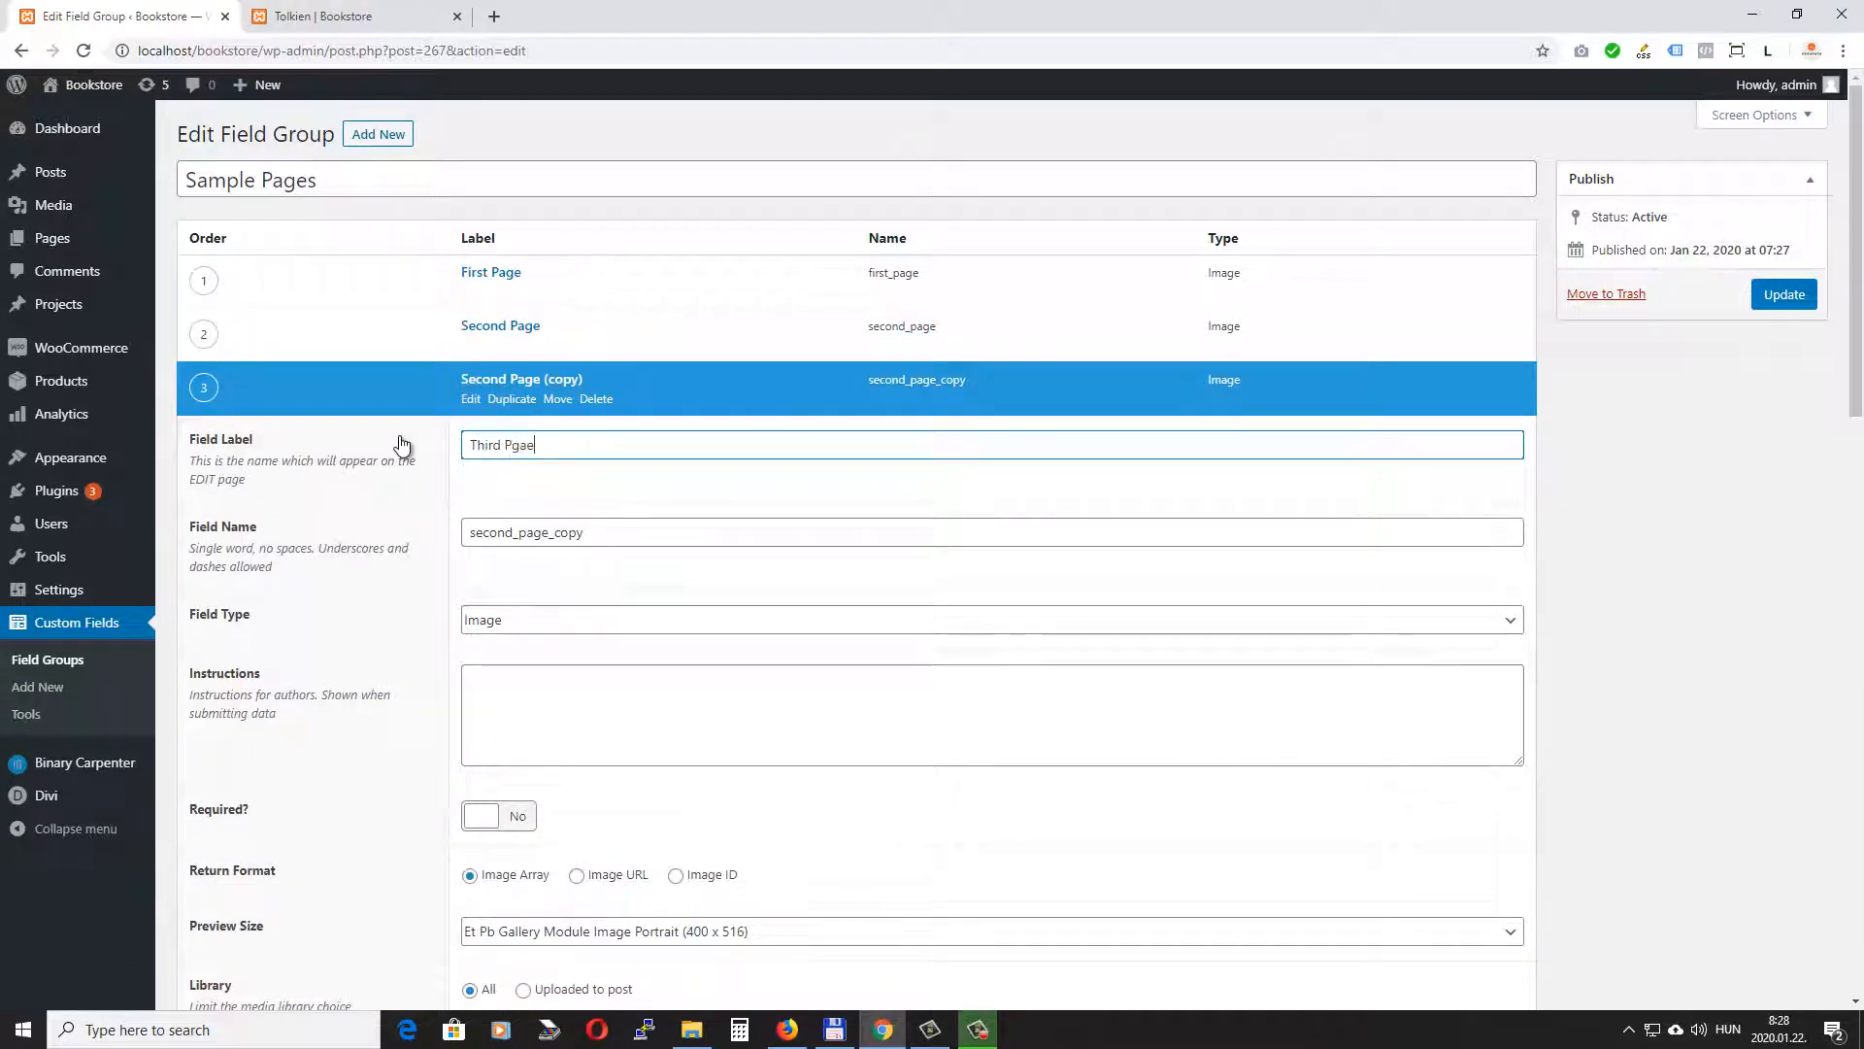
pyautogui.press('BackSpace')
pyautogui.press('BackSpace')
pyautogui.write('e')
pyautogui.press('Tab')
pyautogui.write('th')
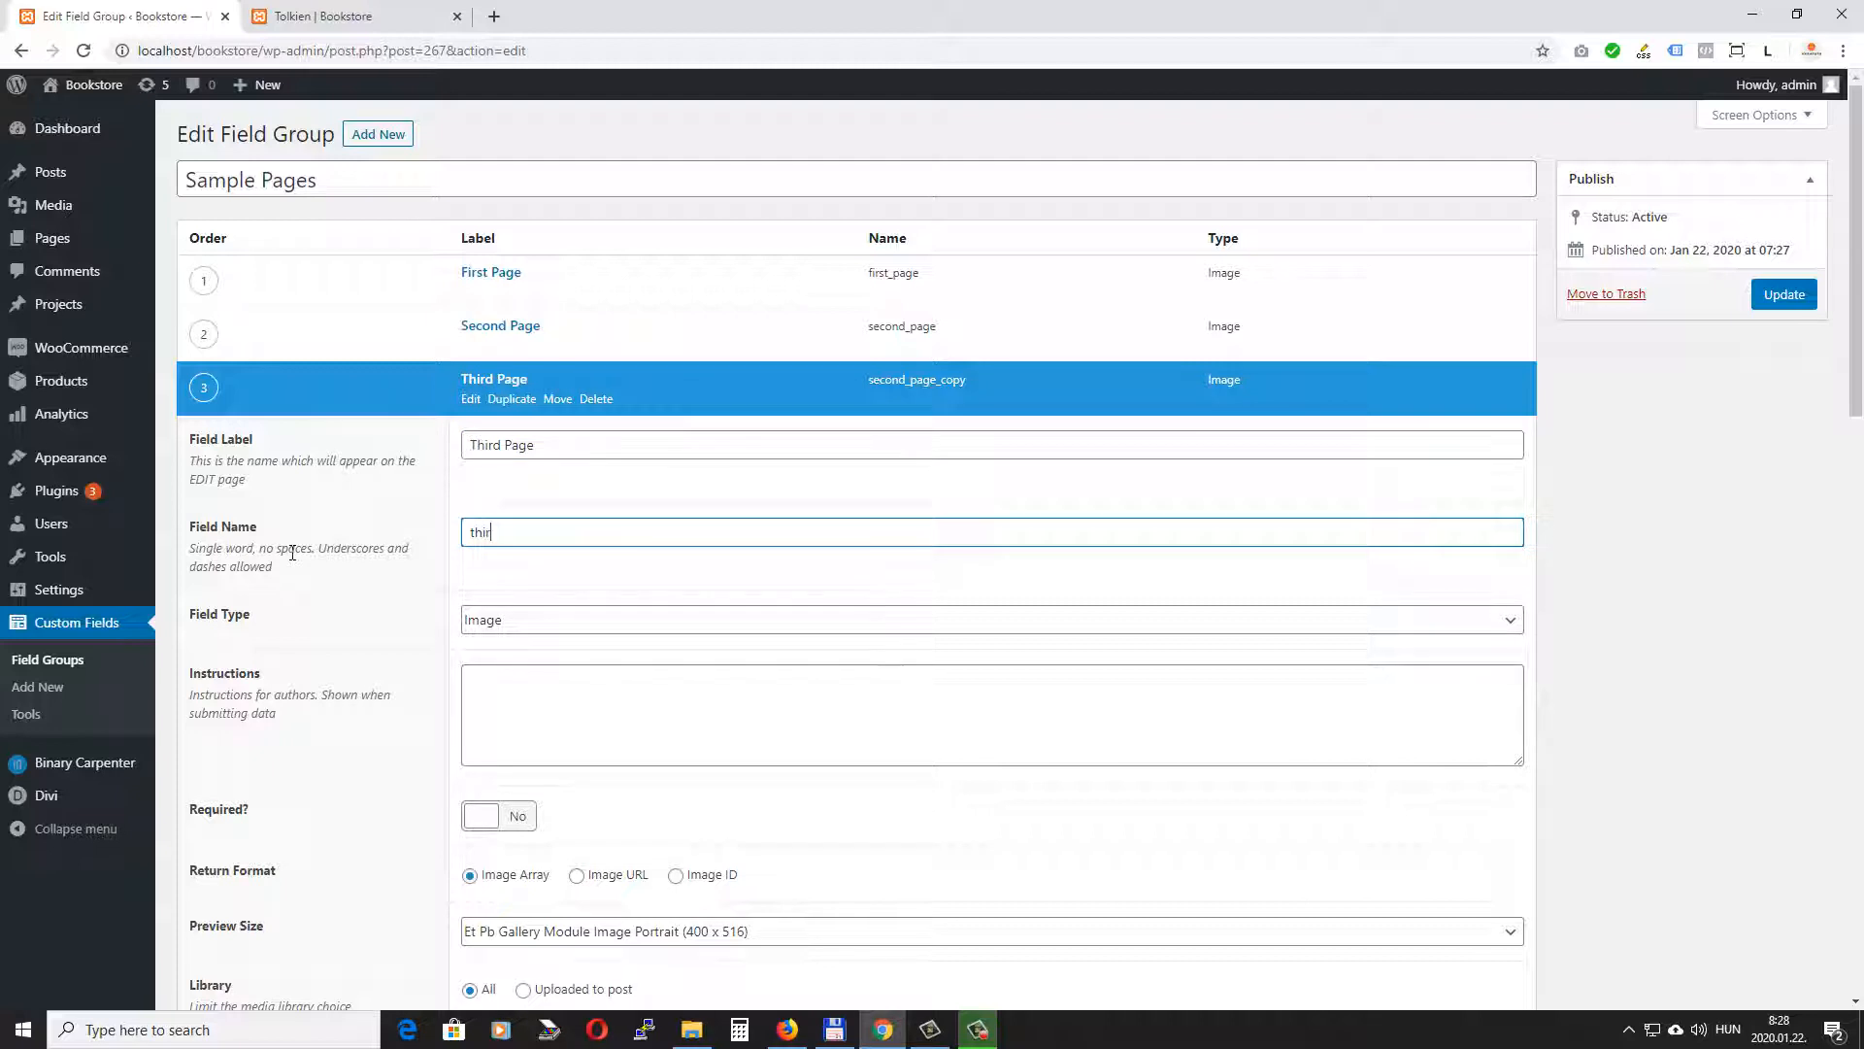
pyautogui.write('ird_page')
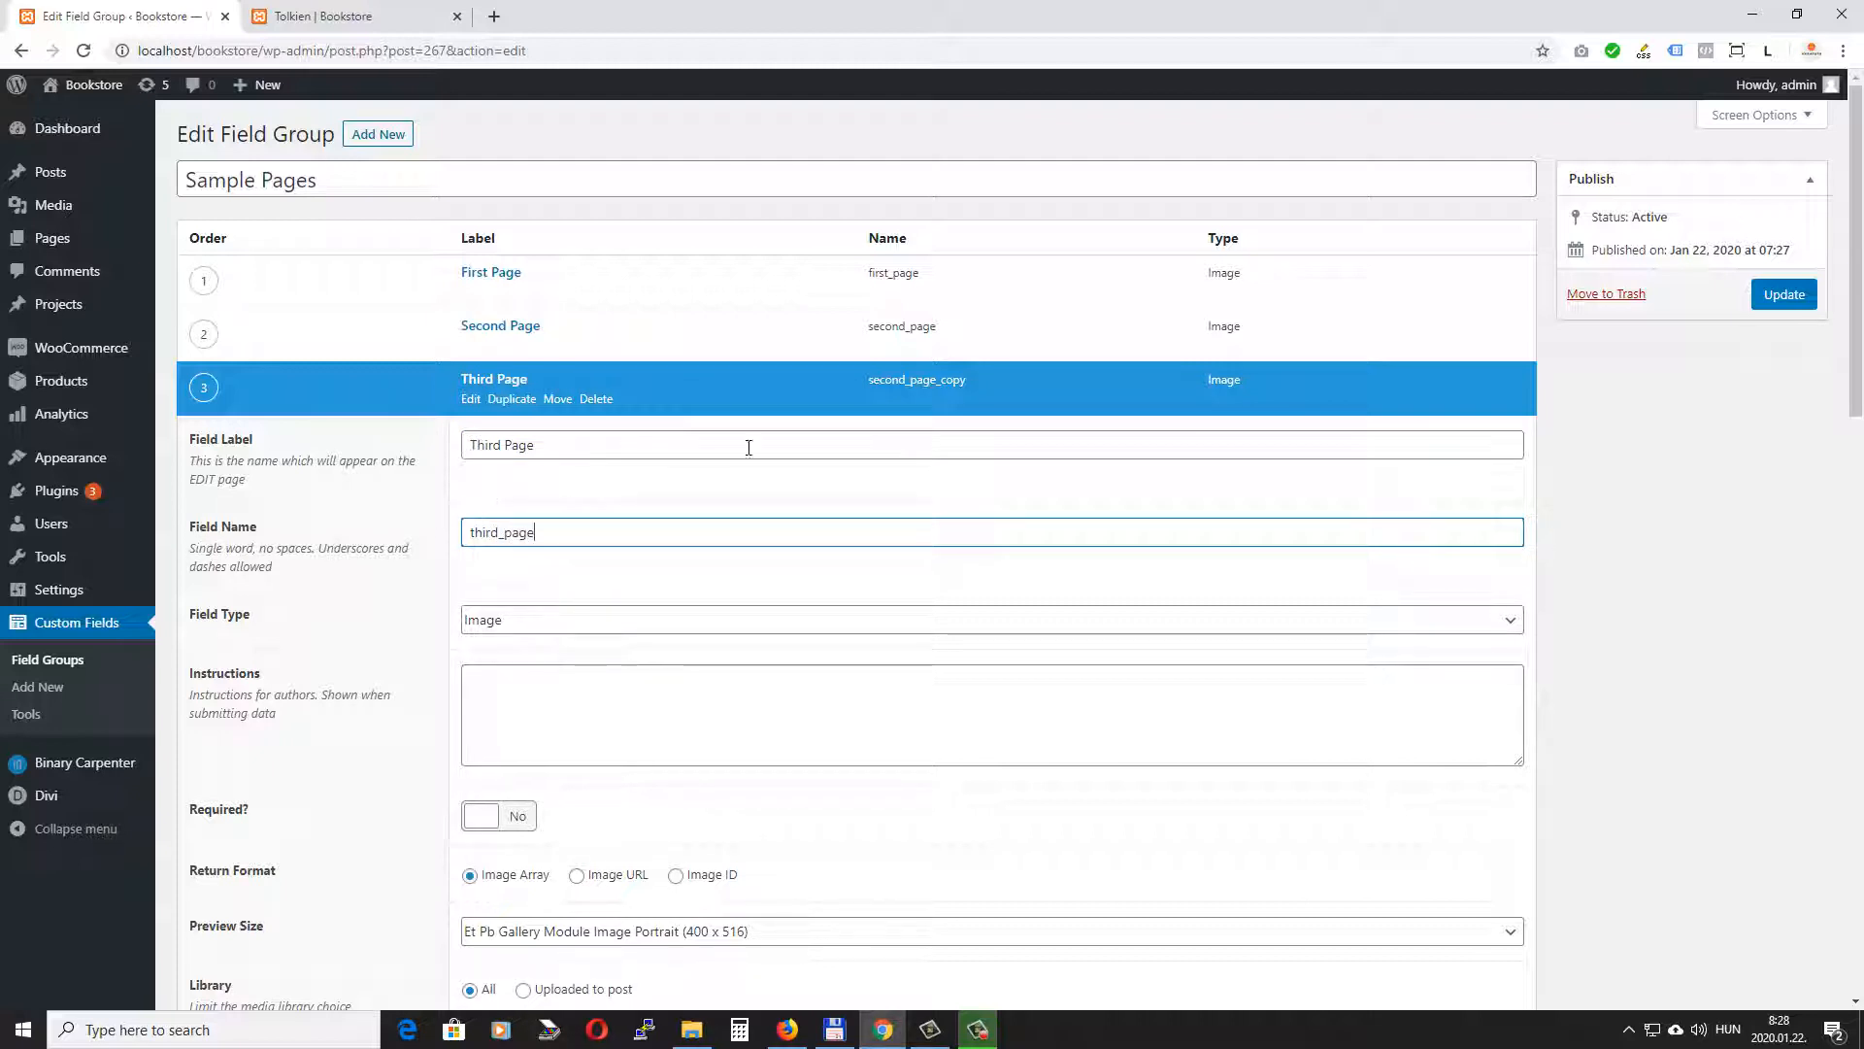
# Duplicate the Third Page field and give the copy the label "Fourth Page" and the name "fourth_page".
pyautogui.click(516, 402)
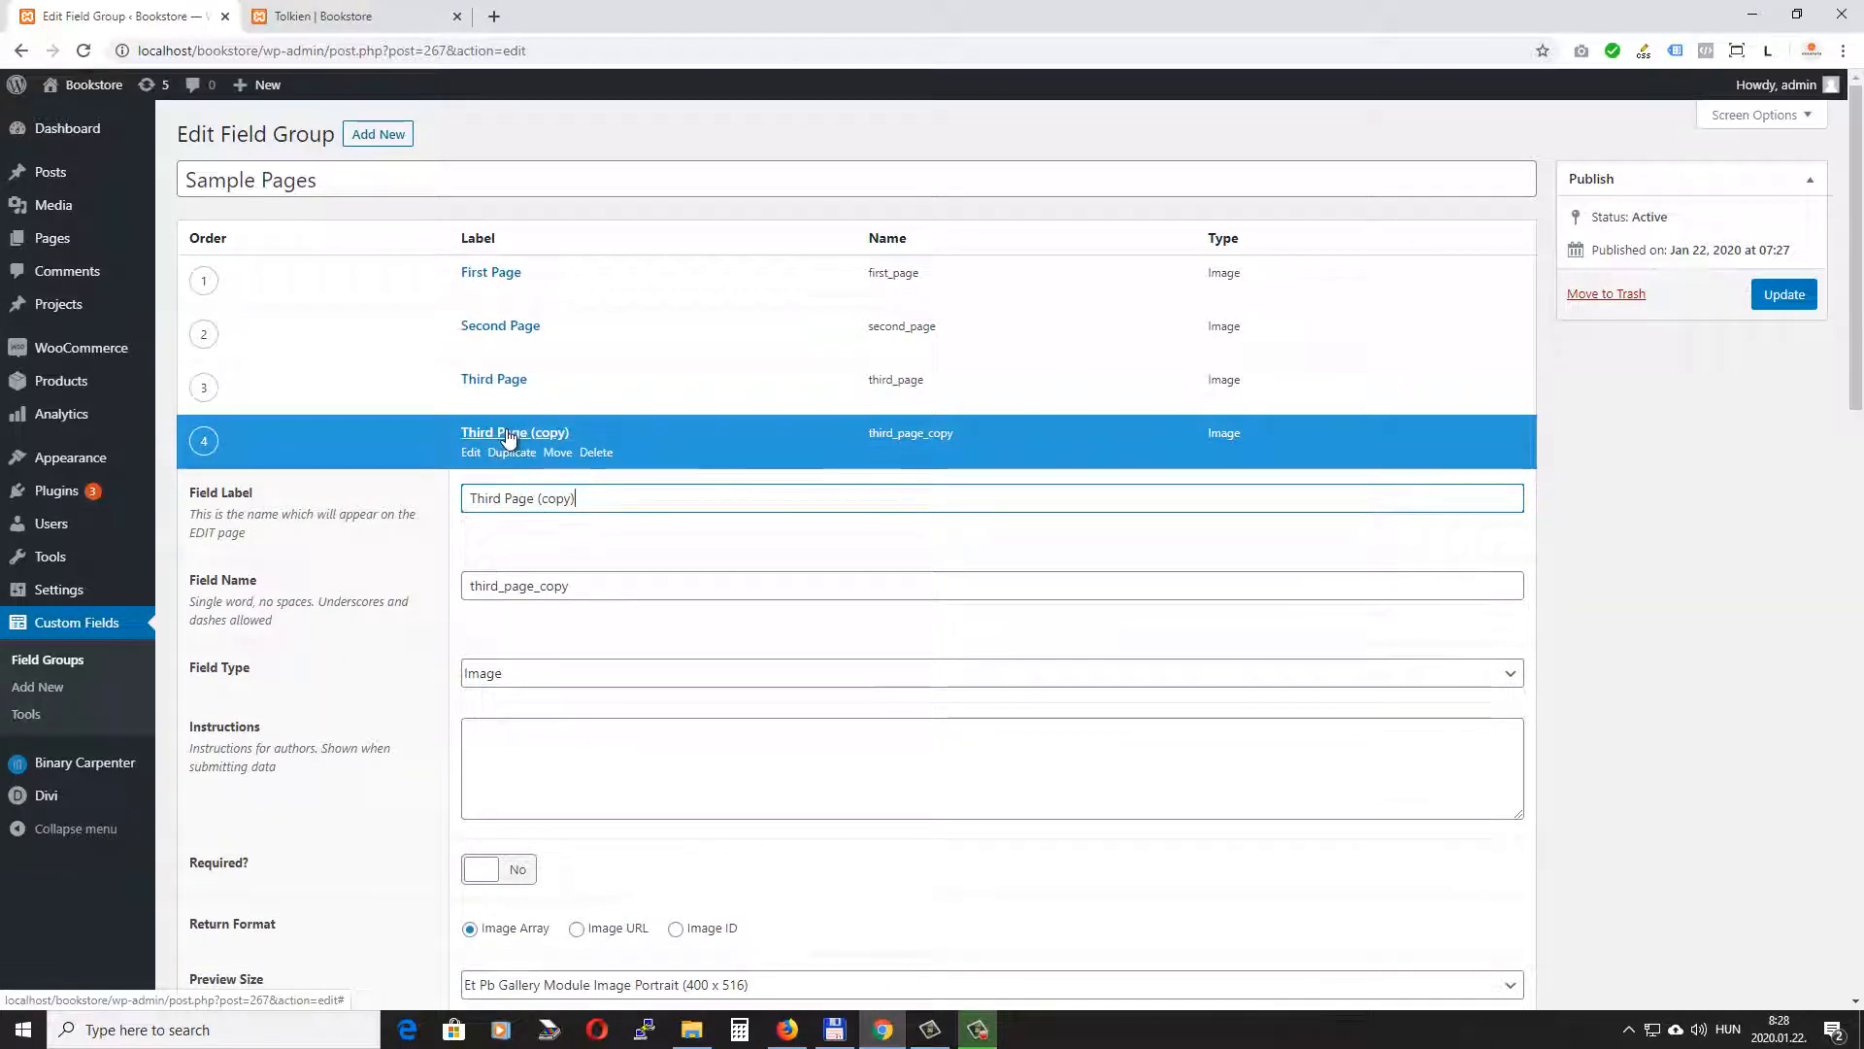
pyautogui.click(507, 434)
pyautogui.click(505, 433)
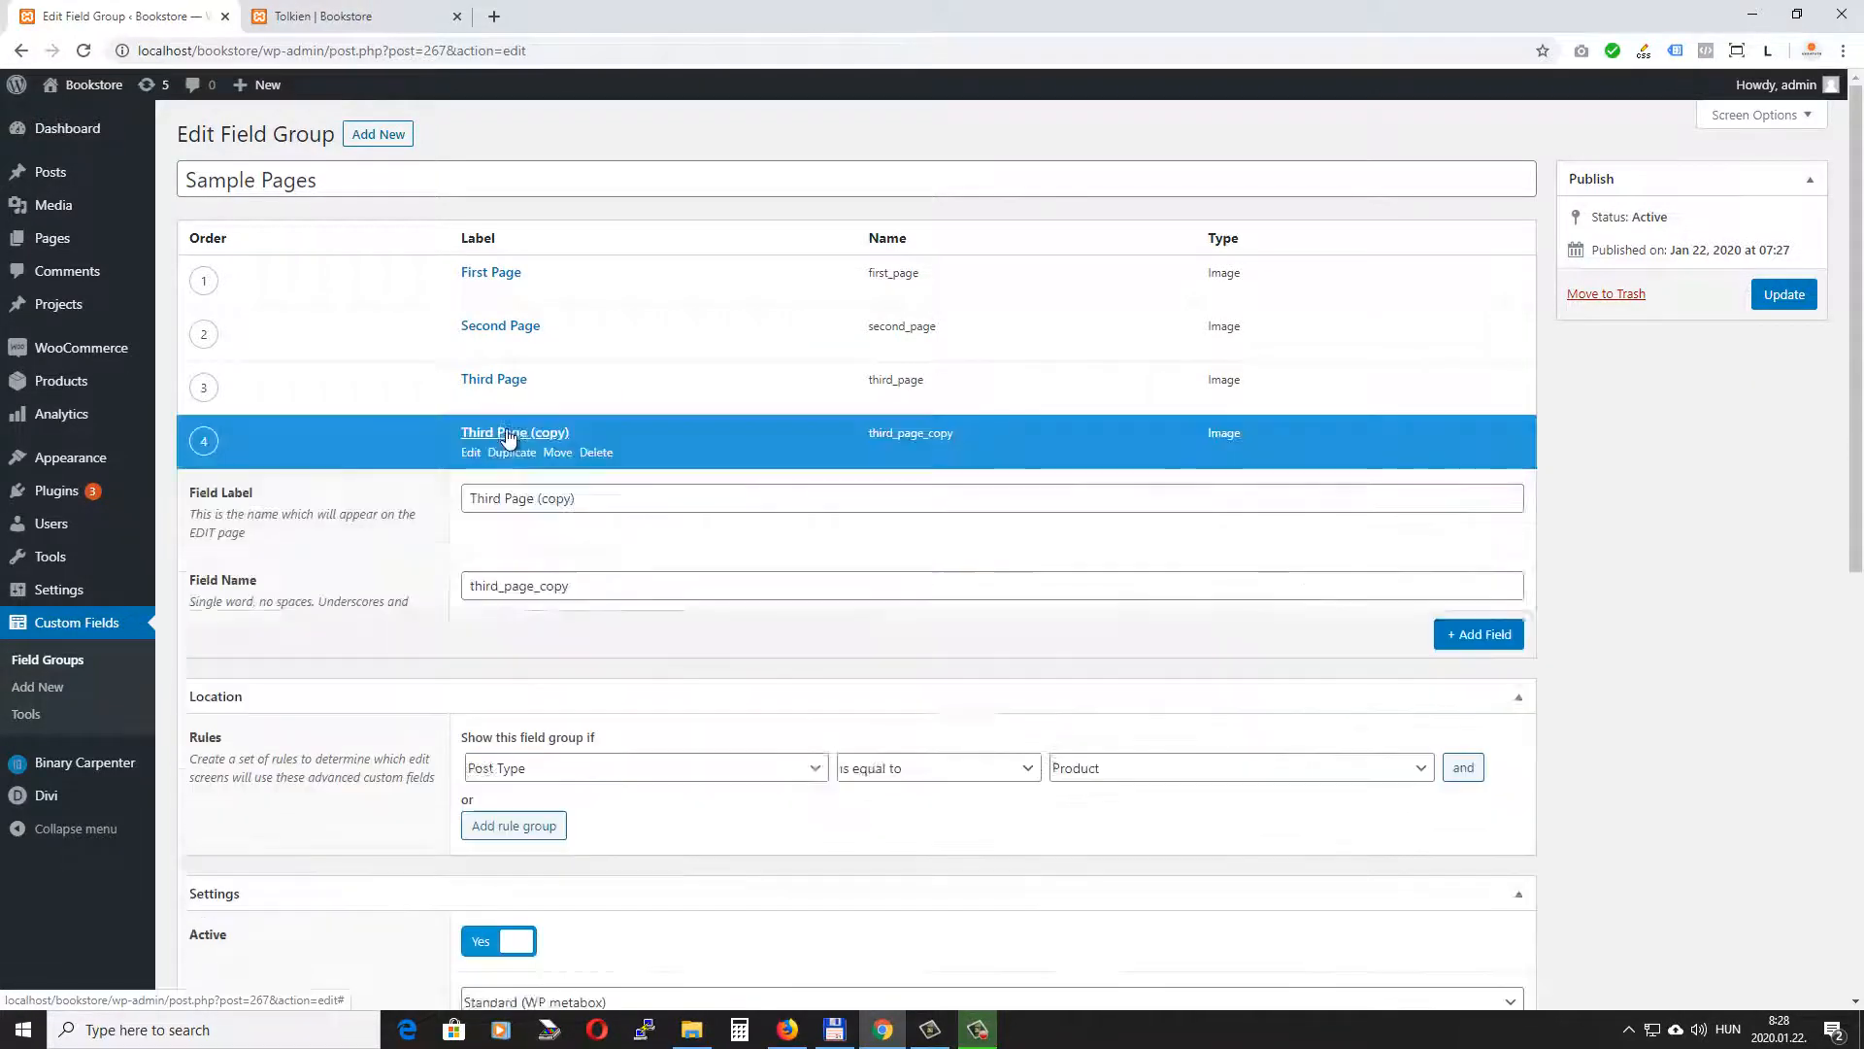
pyautogui.moveTo(585, 507); pyautogui.dragTo(386, 503)
pyautogui.write('F')
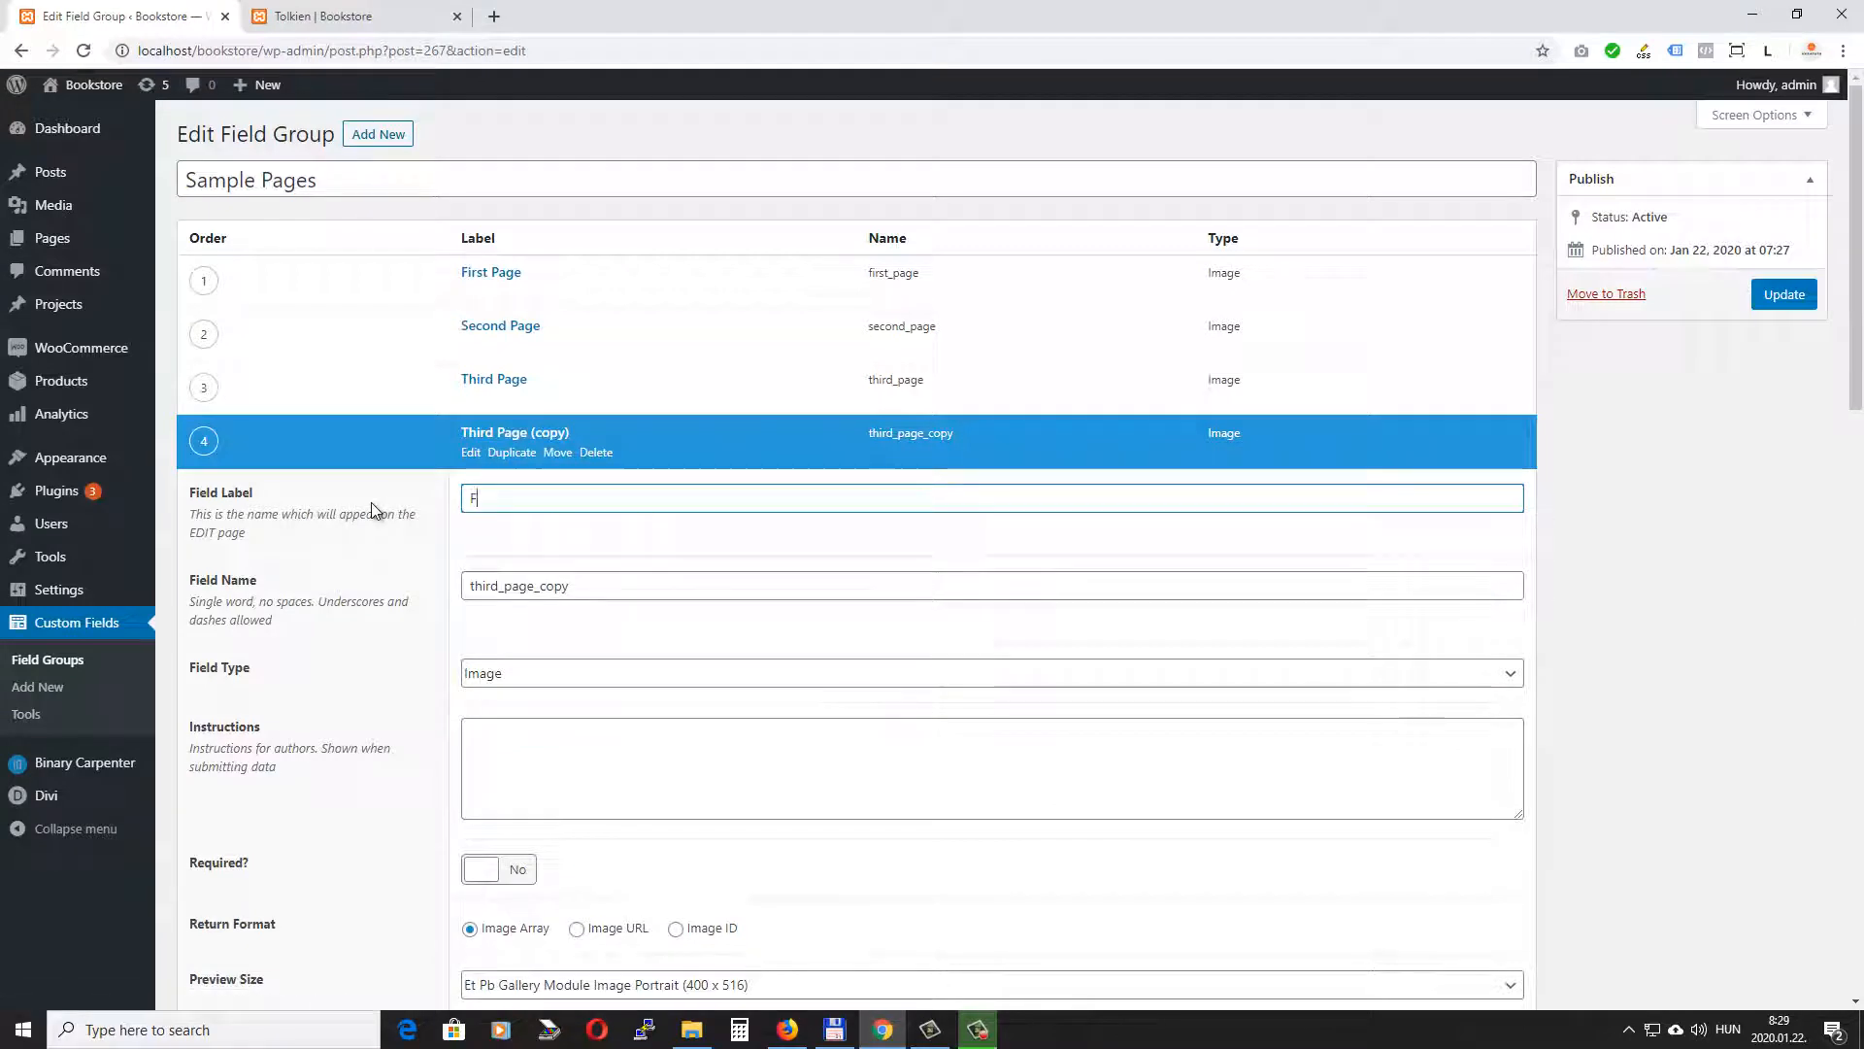
pyautogui.write('ourth Page')
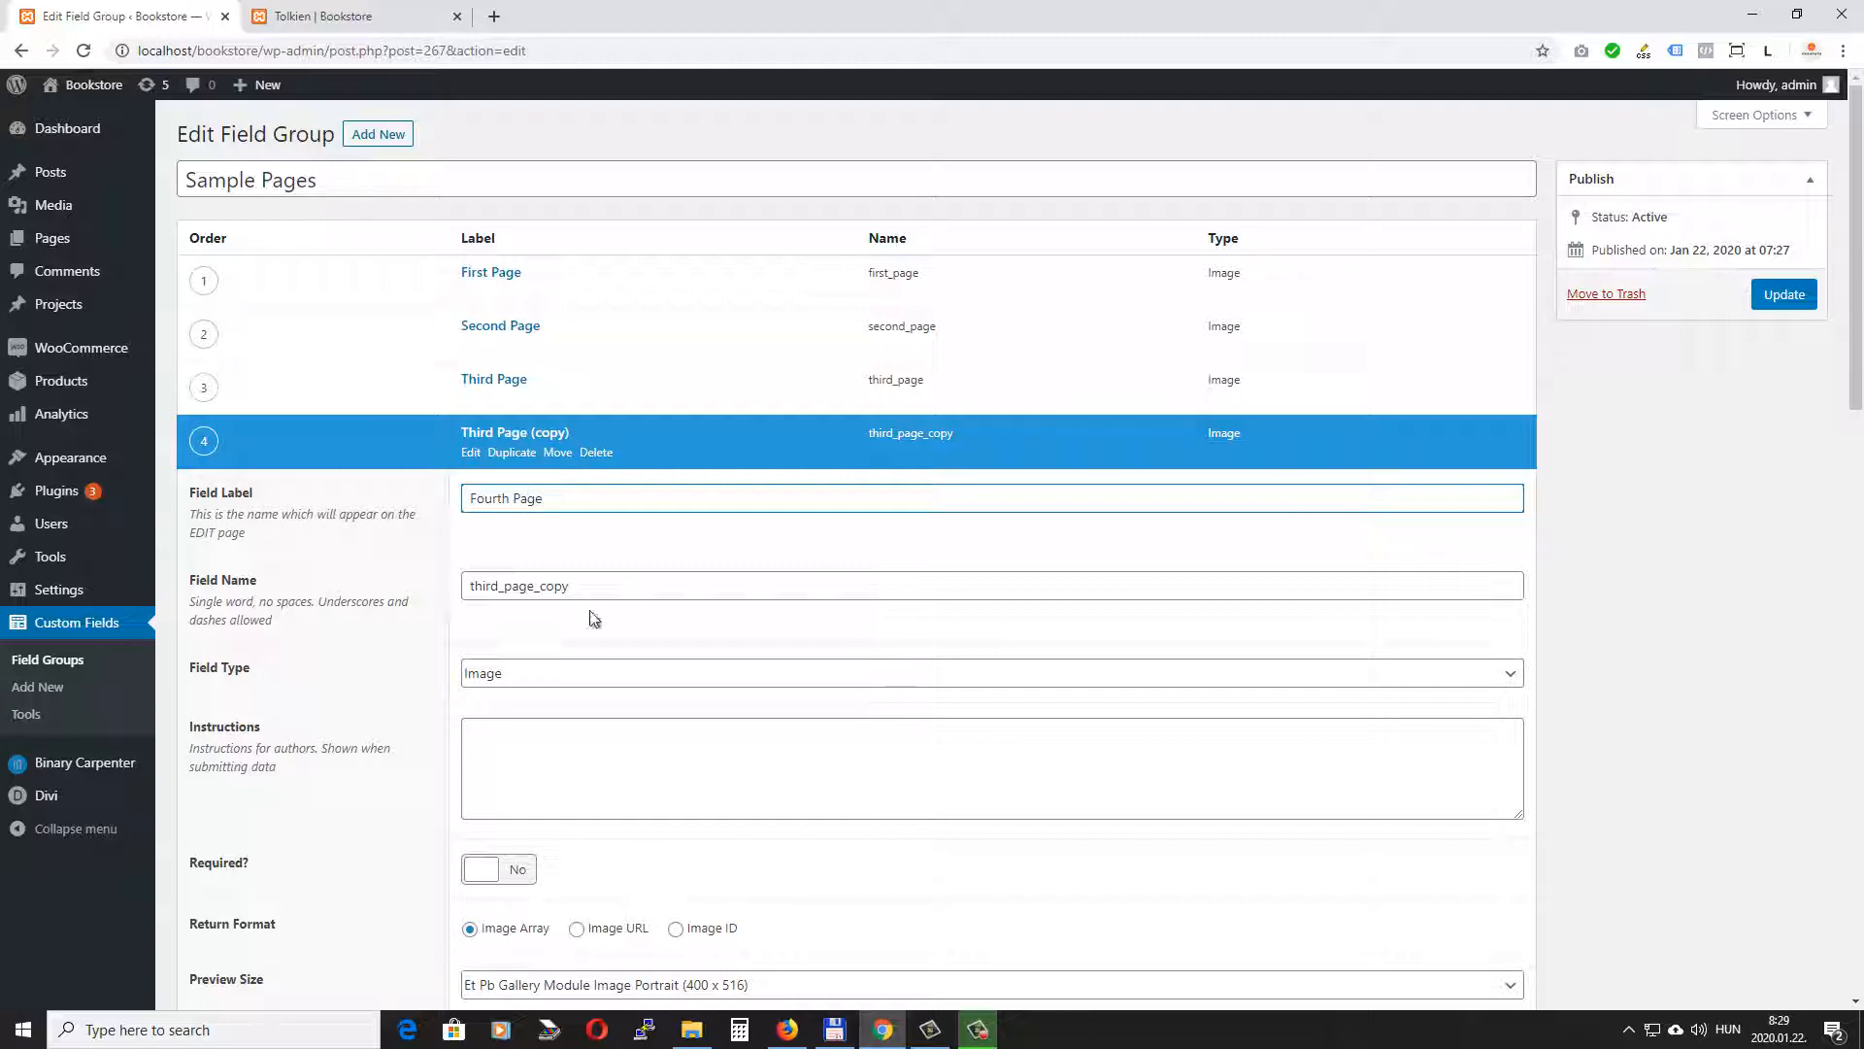
pyautogui.doubleClick(598, 592)
pyautogui.write('fou')
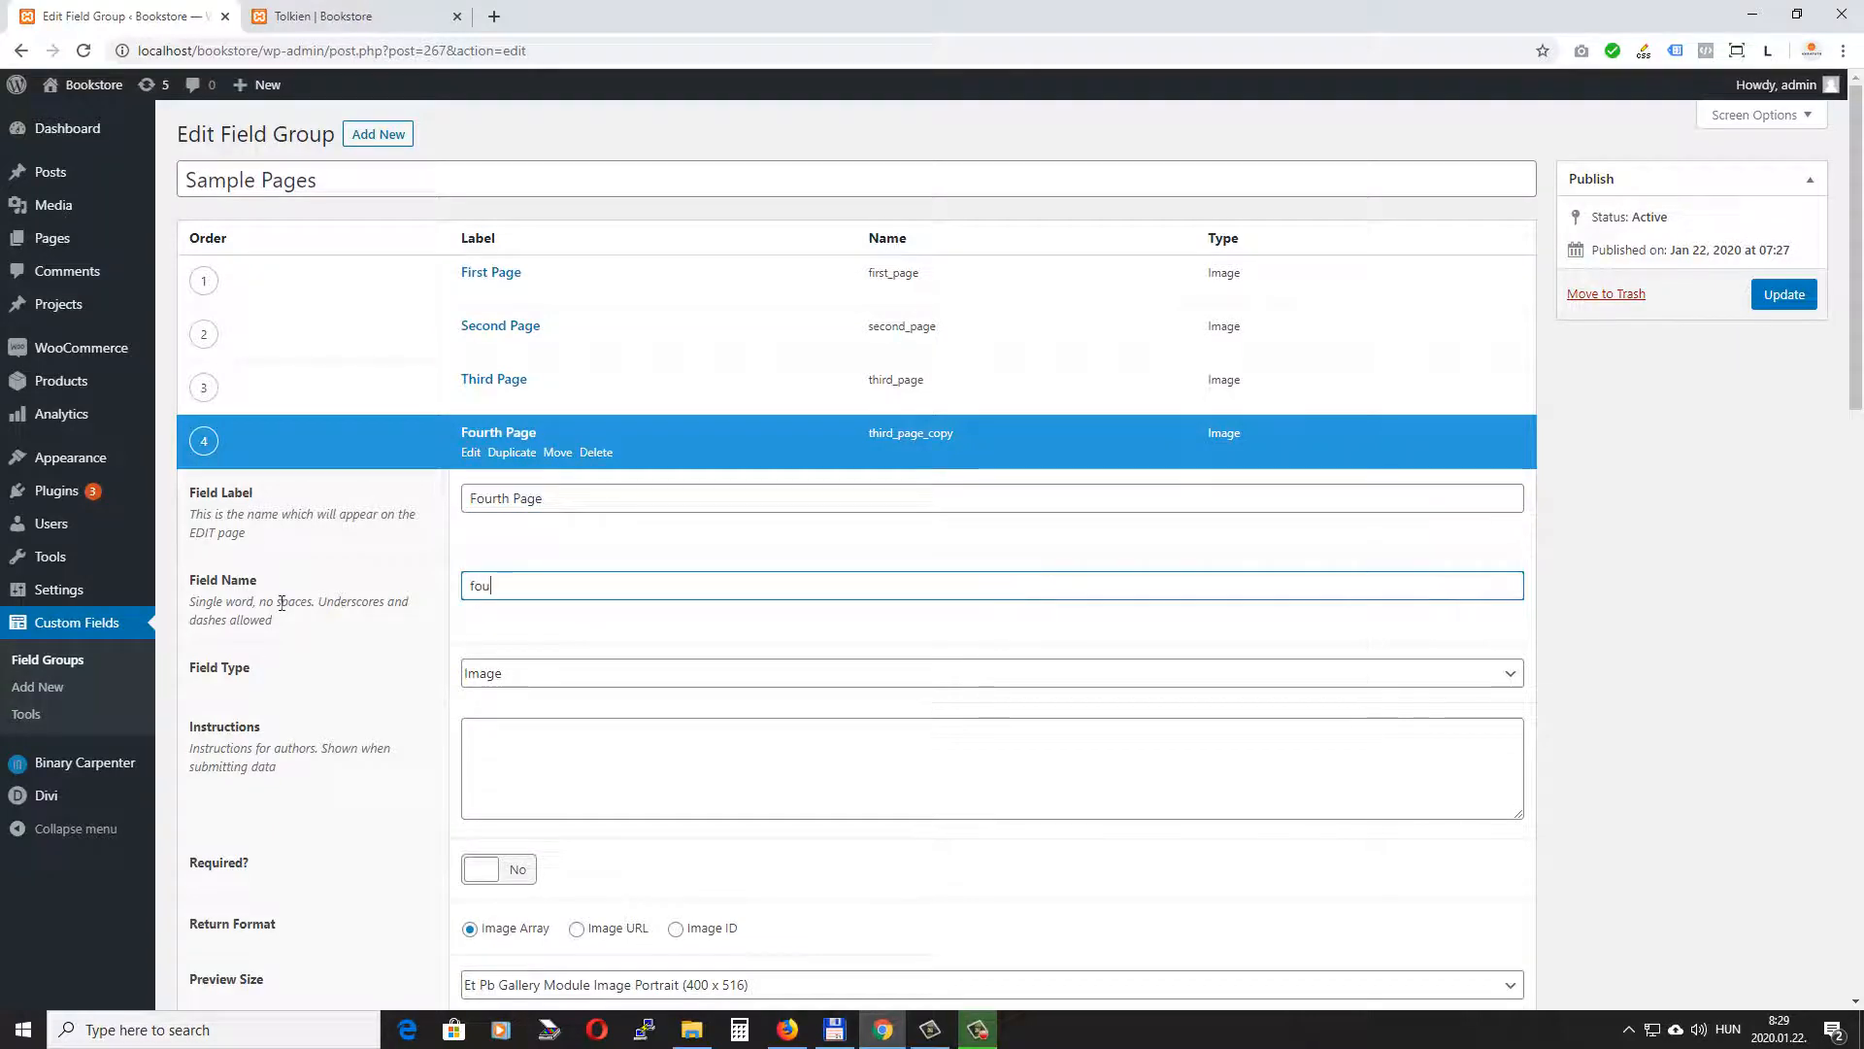
pyautogui.write('rth_page')
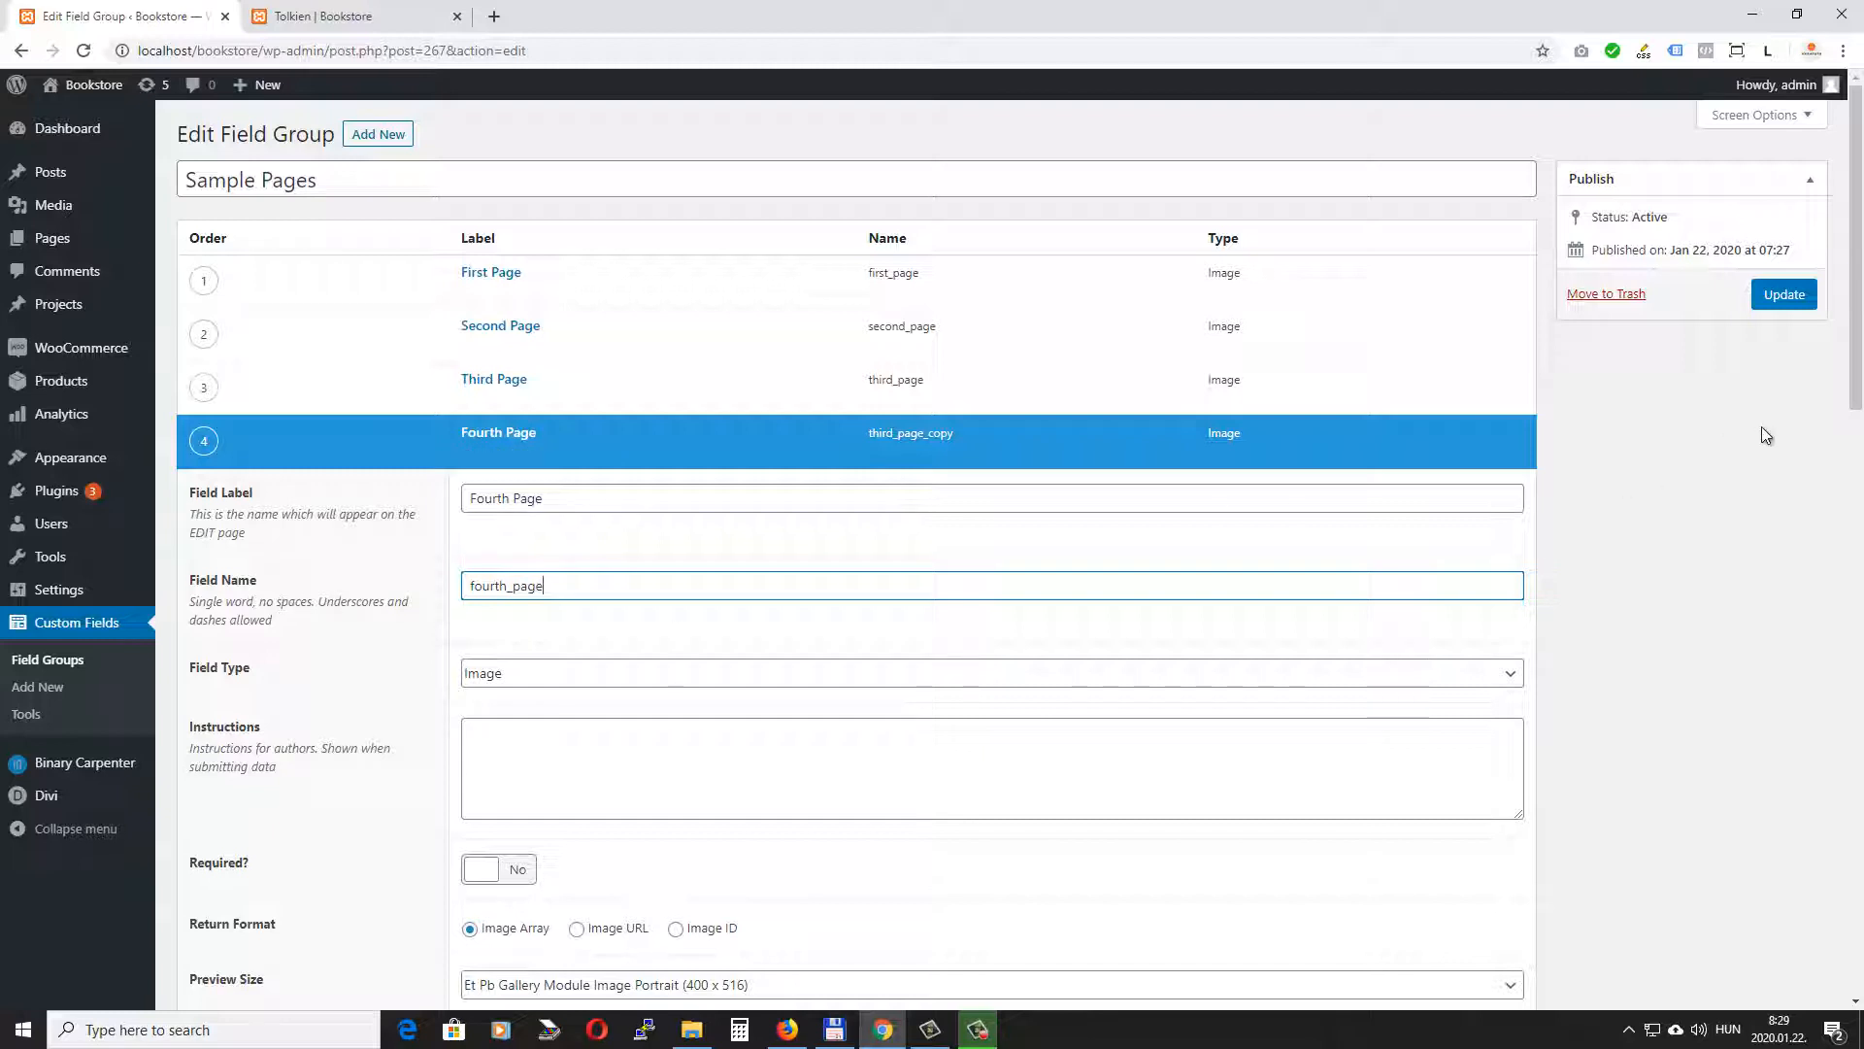
pyautogui.click(983, 437)
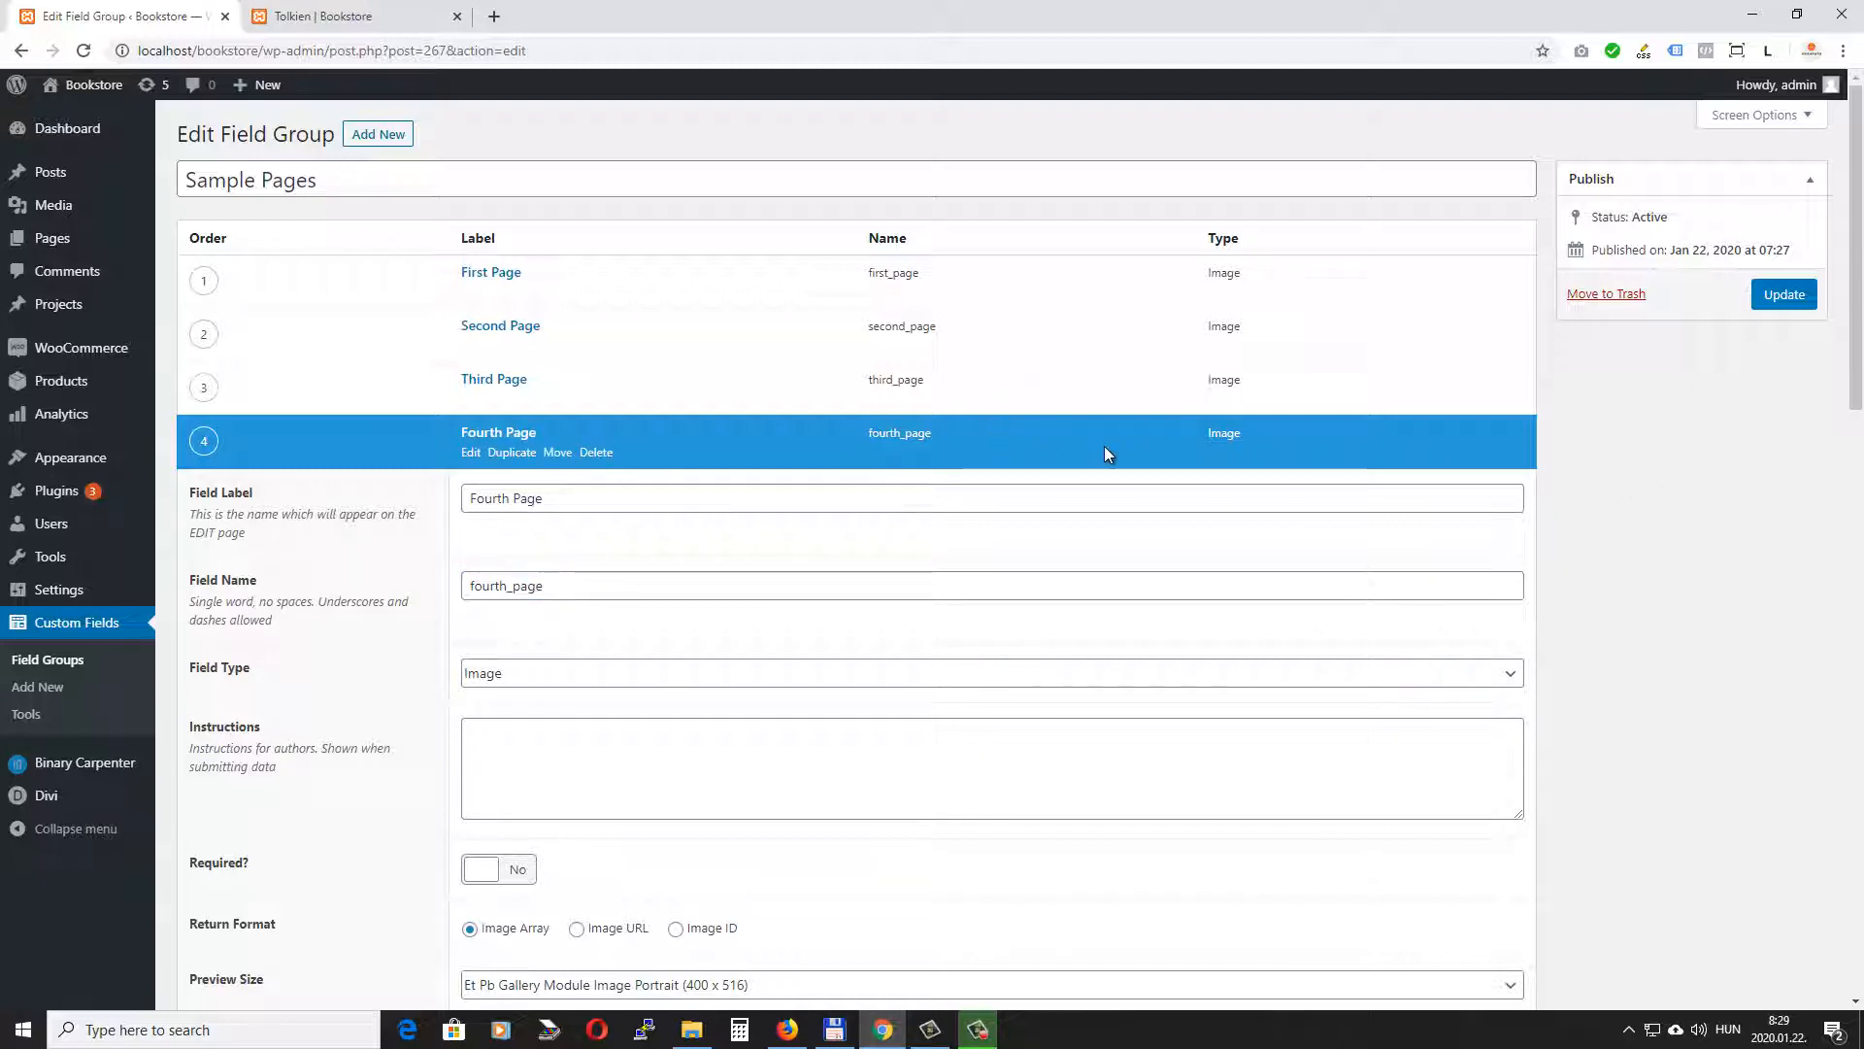
# Update the Sample Pages field group and open the Tolkien product for editing.
pyautogui.click(1784, 295)
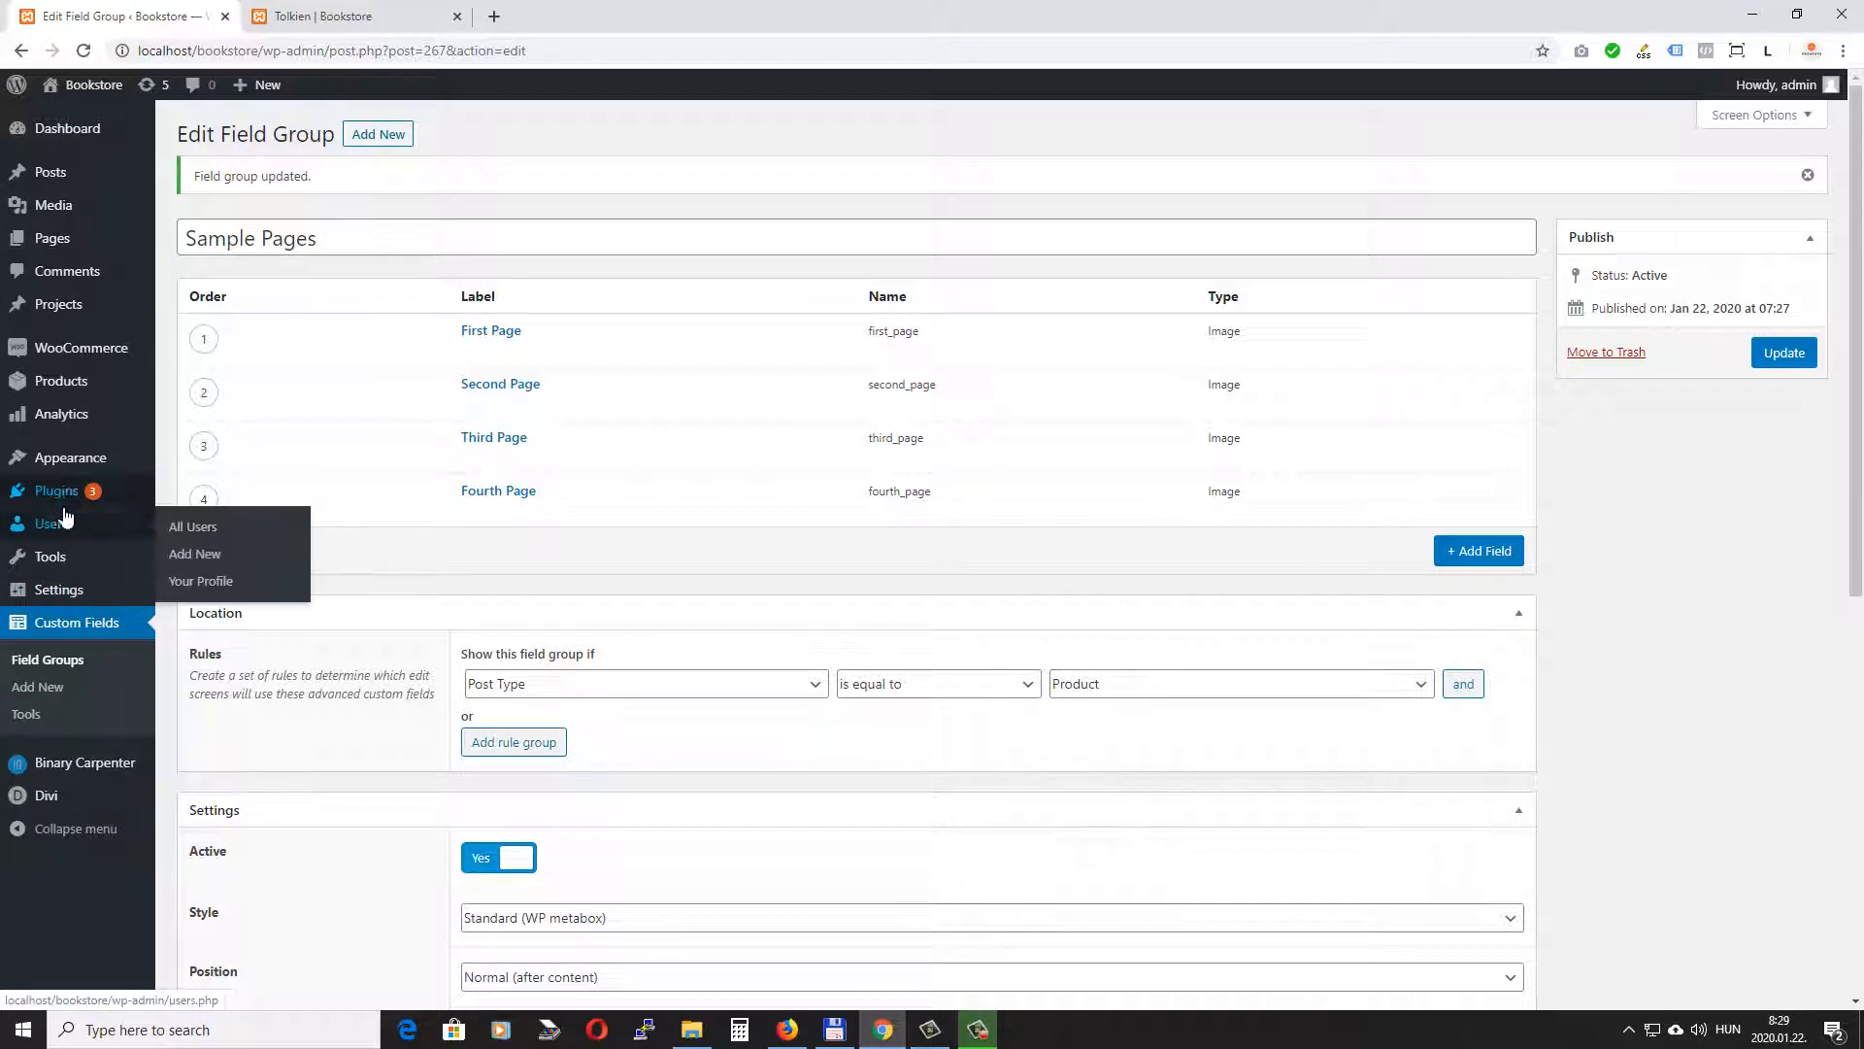
pyautogui.moveTo(67, 497)
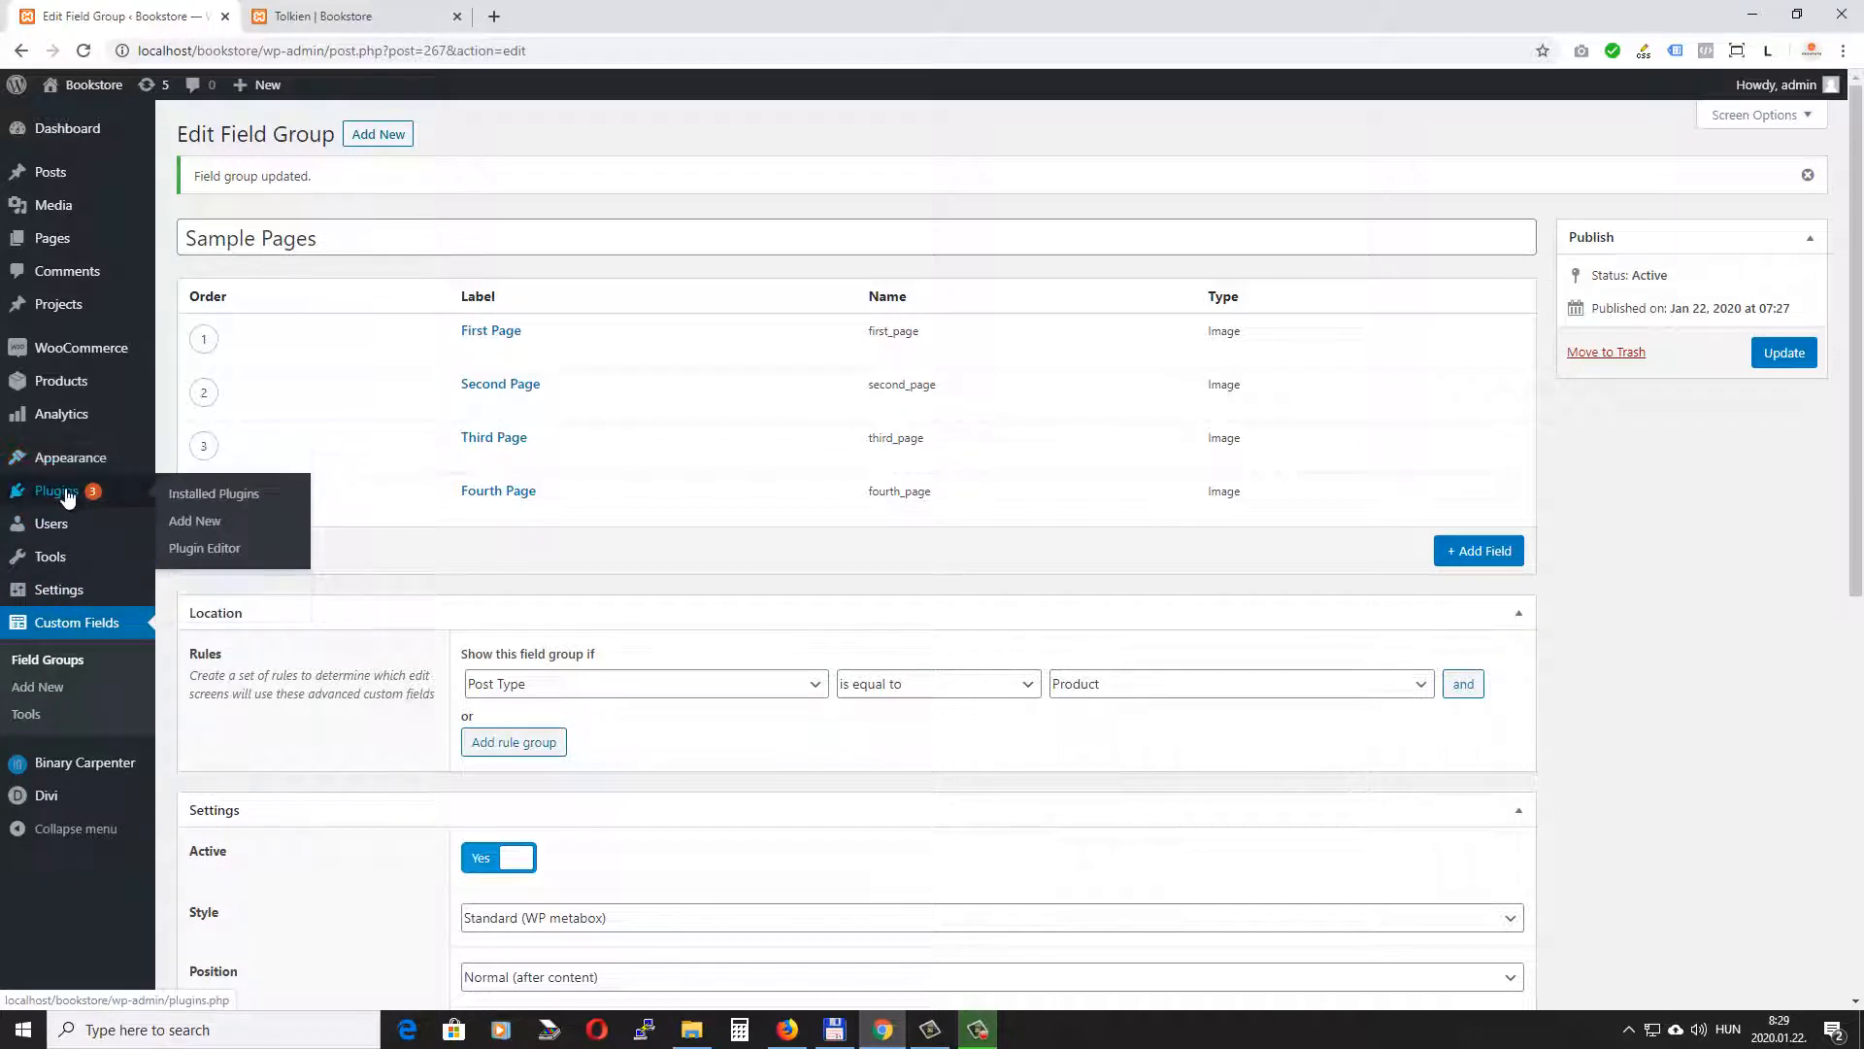
pyautogui.click(62, 384)
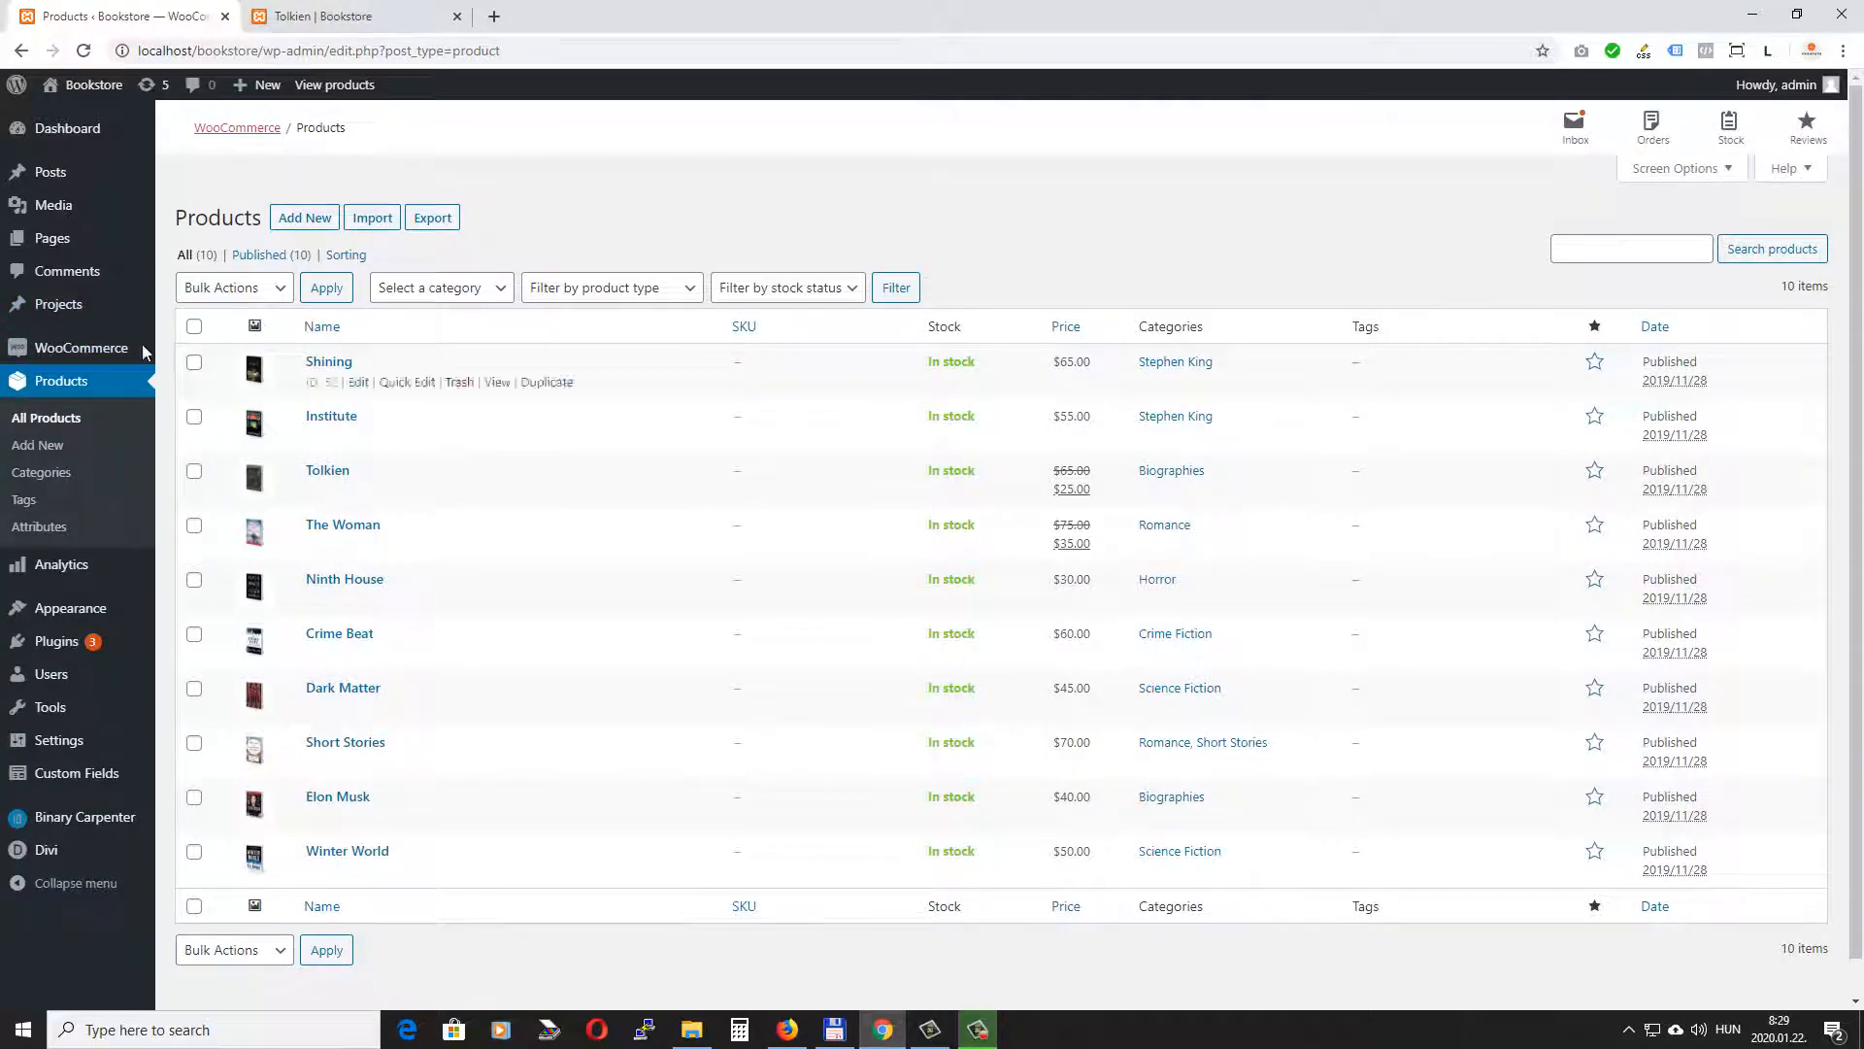
pyautogui.moveTo(403, 503)
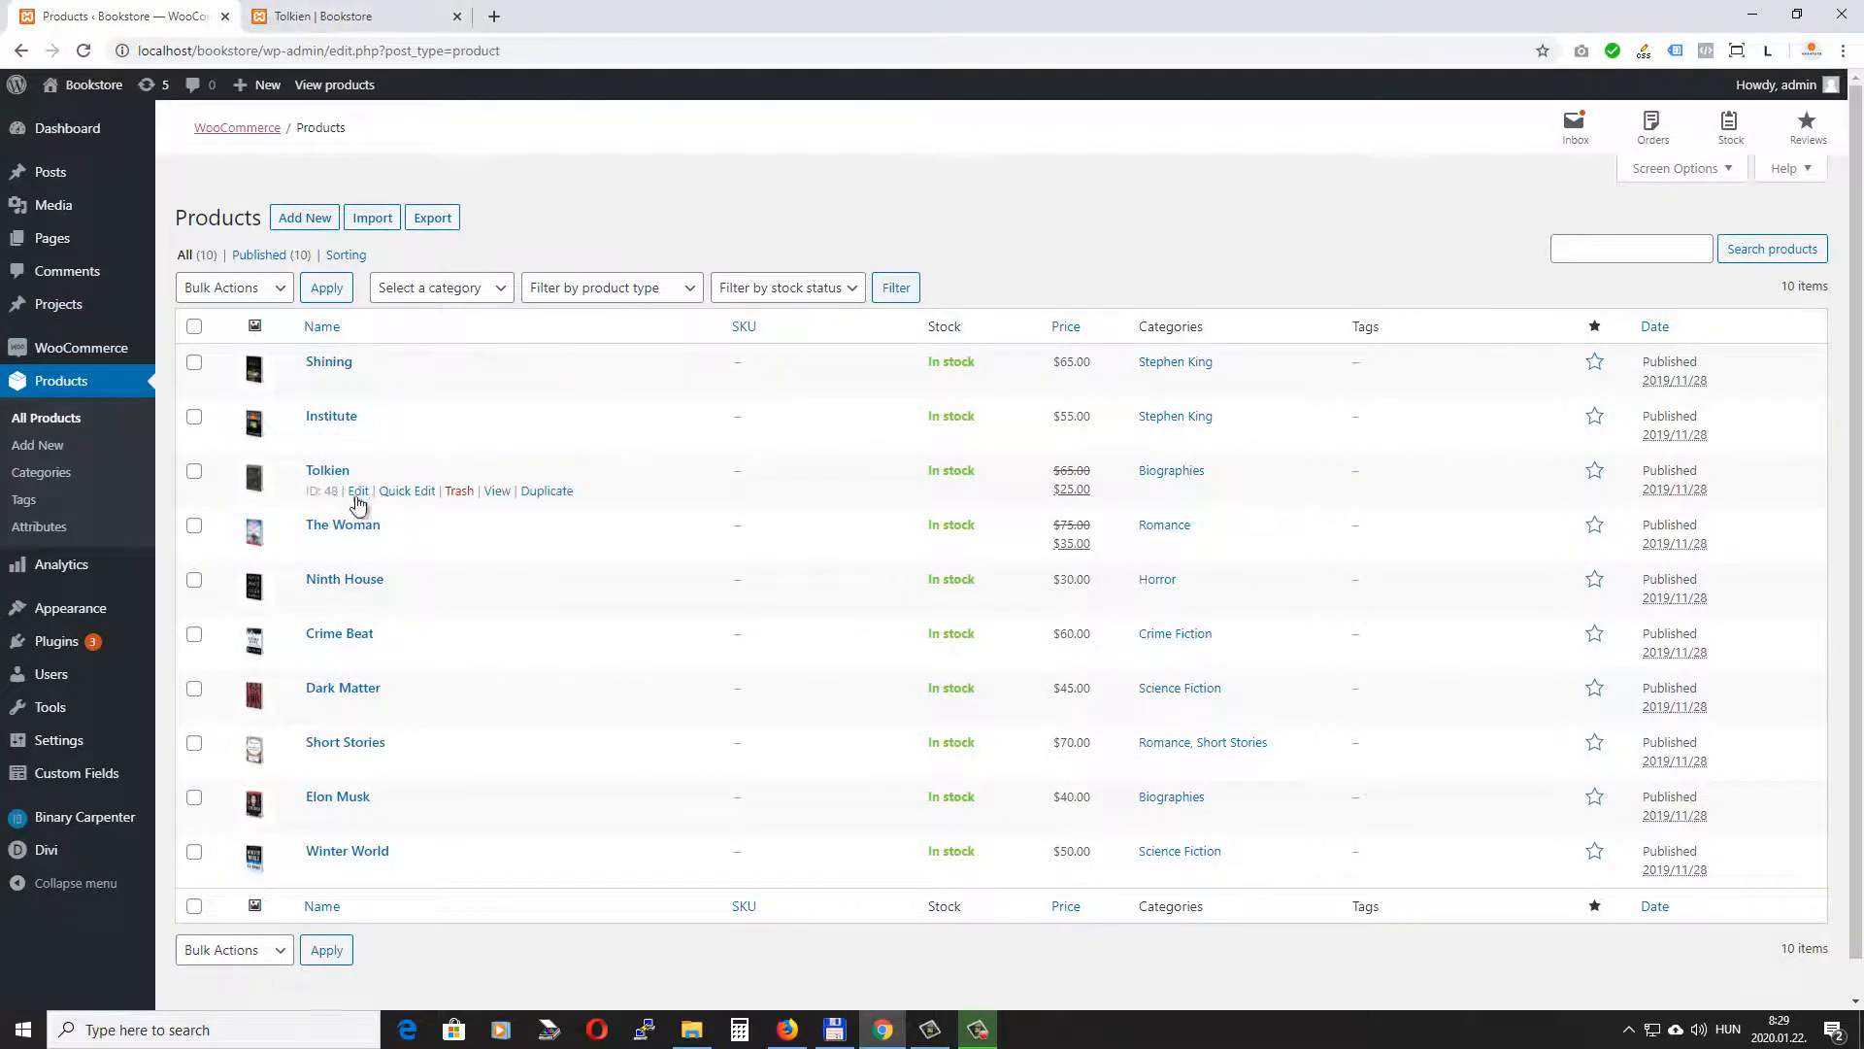
pyautogui.click(359, 492)
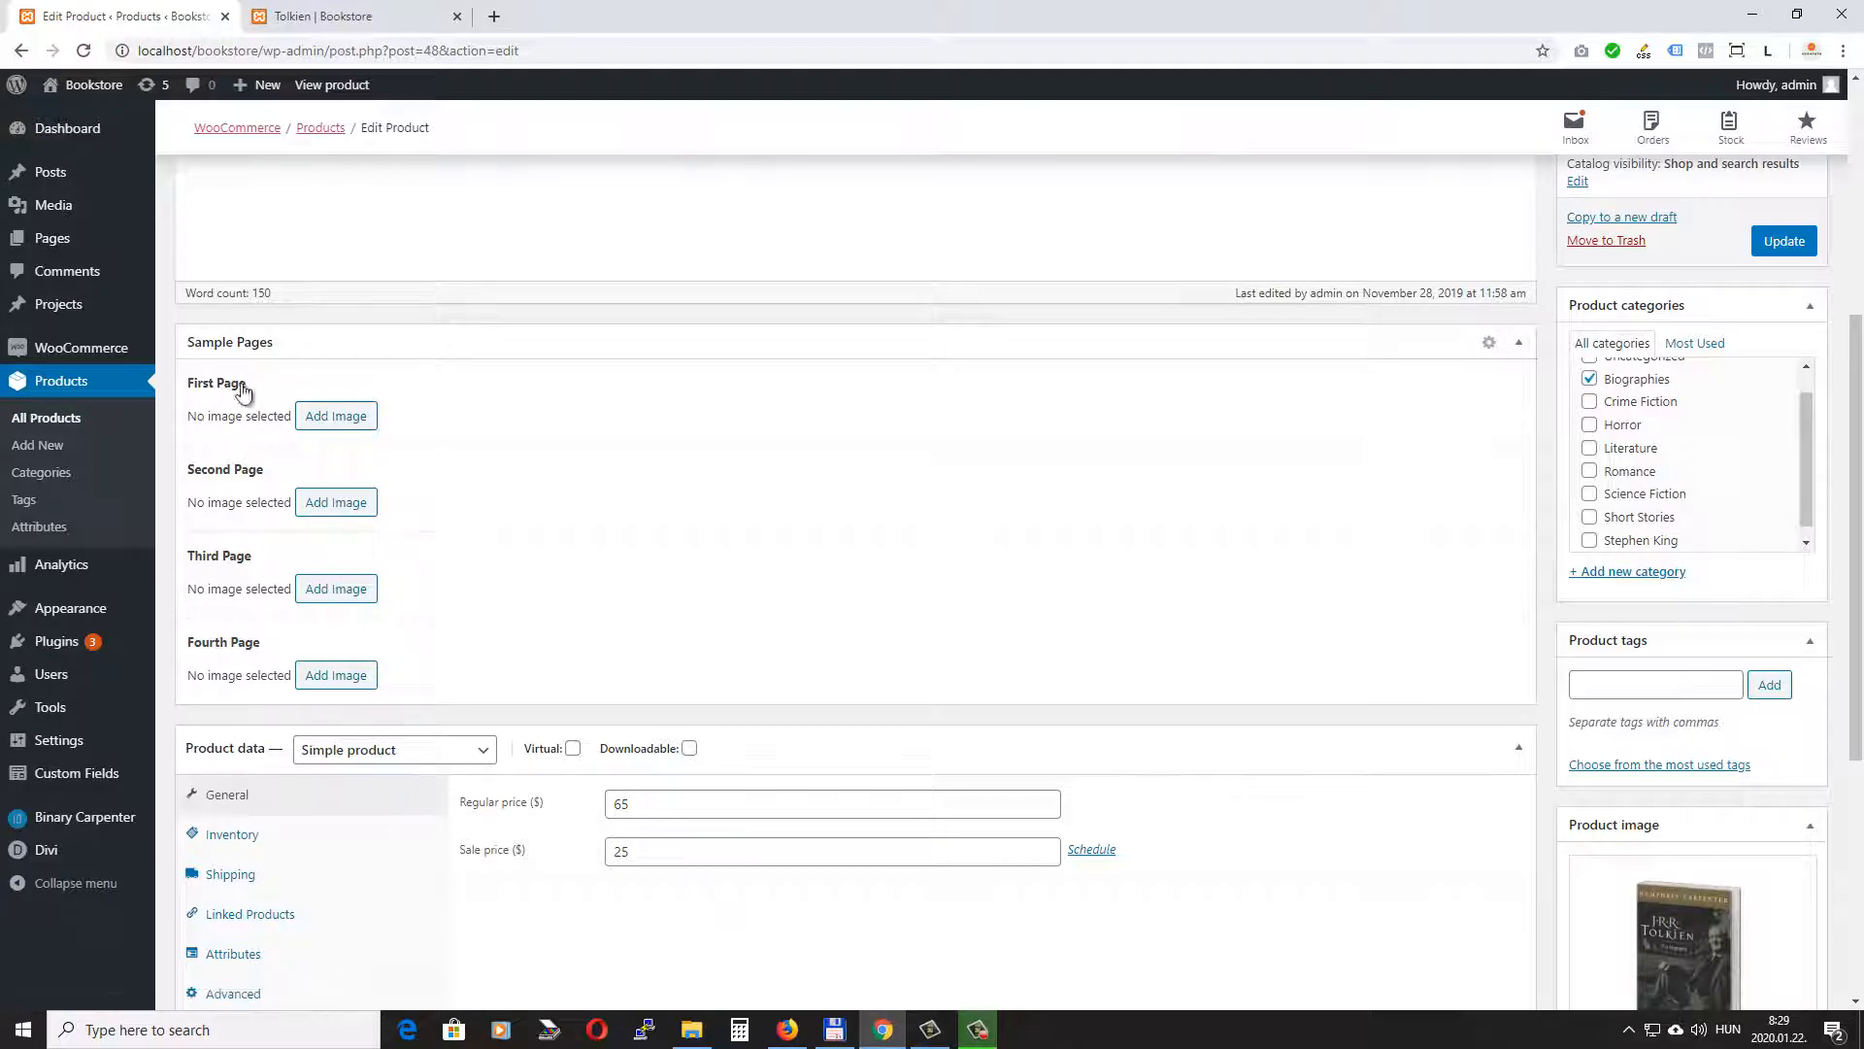
# Add the Minimalism page image (page1.jpg) from the media library to the Tolkien product's First Page field.
pyautogui.click(343, 416)
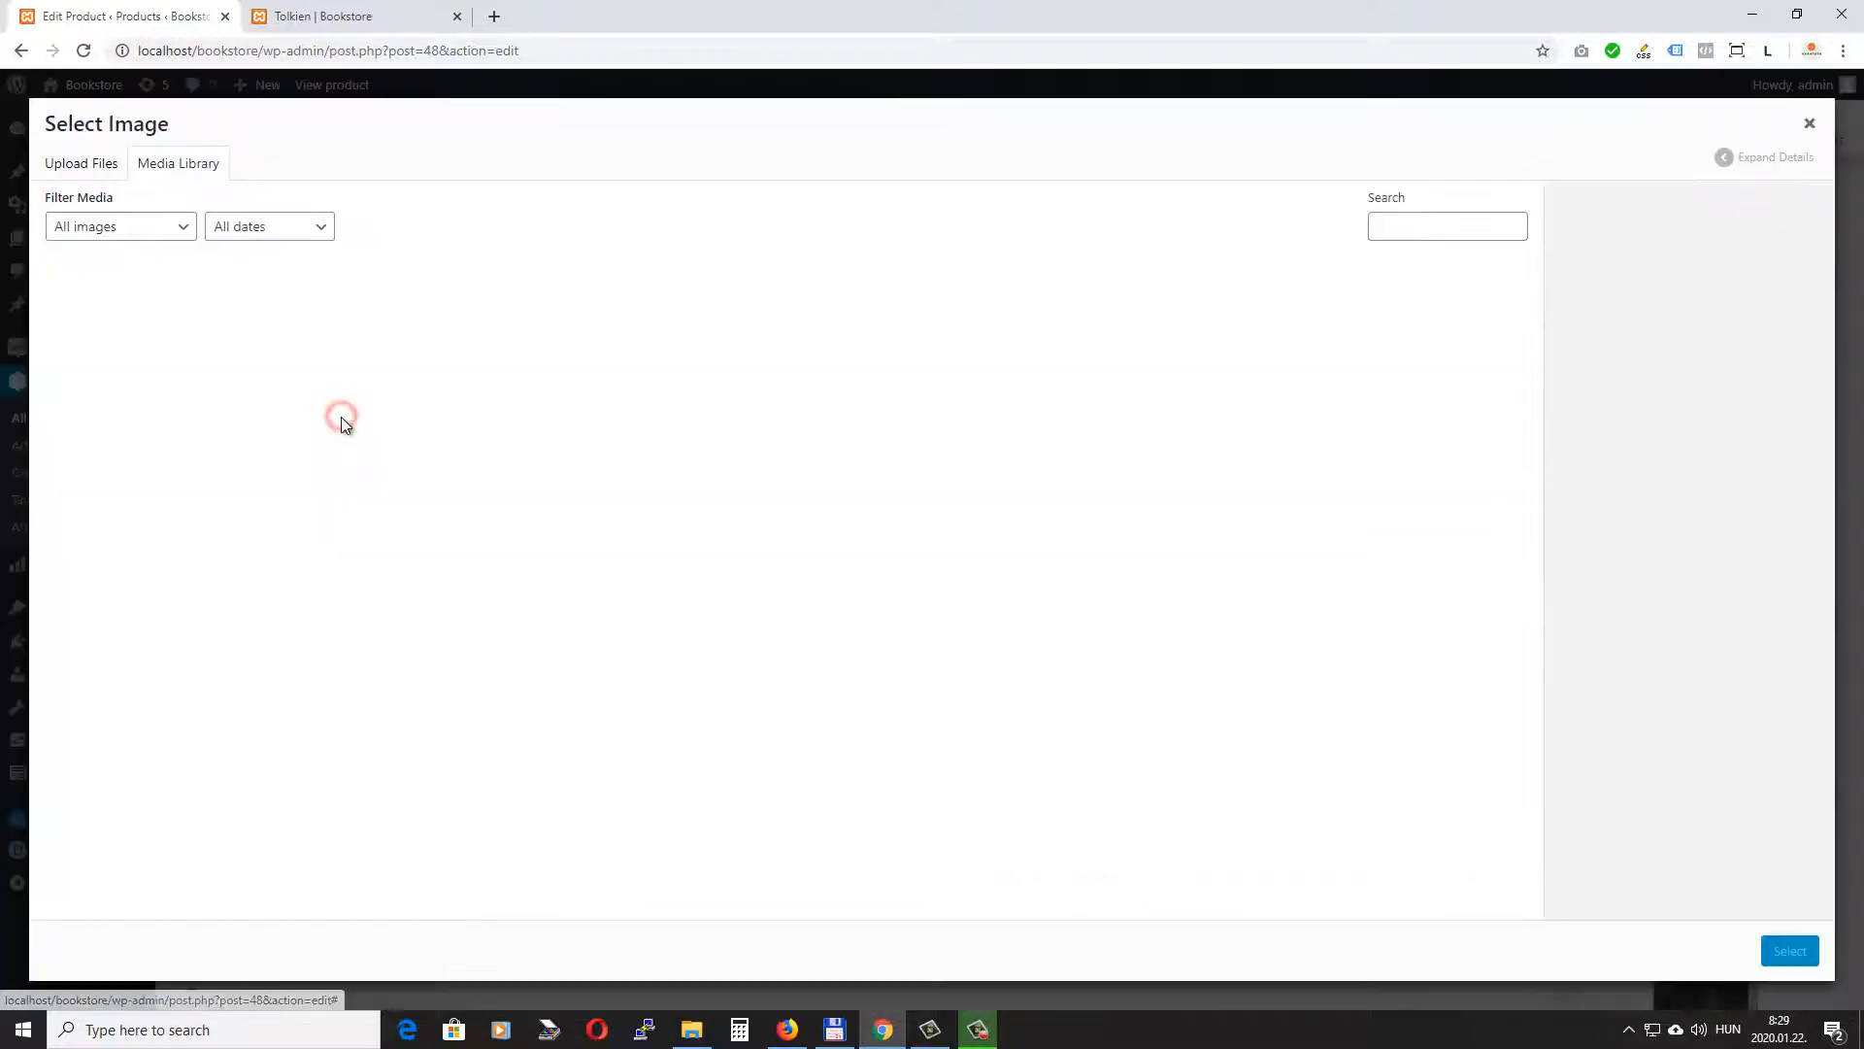
pyautogui.click(595, 366)
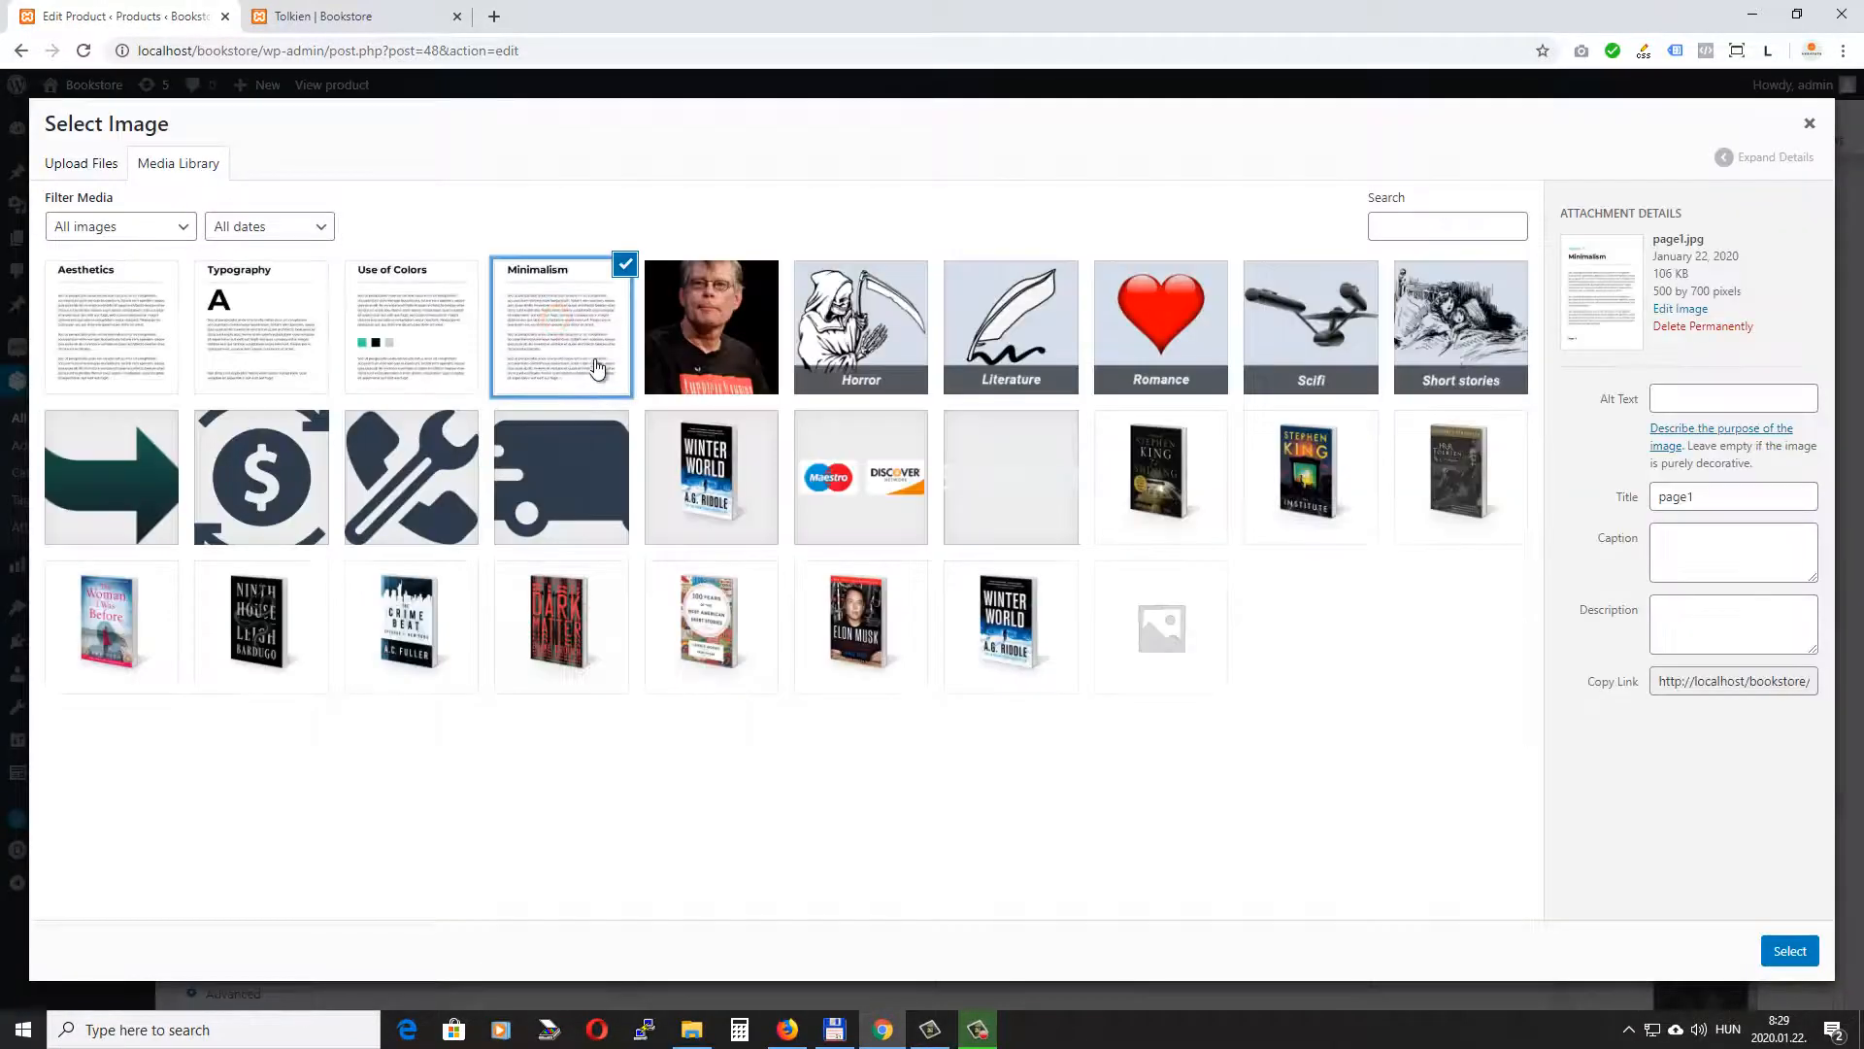
pyautogui.click(1790, 950)
# Add the Use of Colors page image from the media library to the product's Second Page field.
pyautogui.scroll(-2, 653, 580)
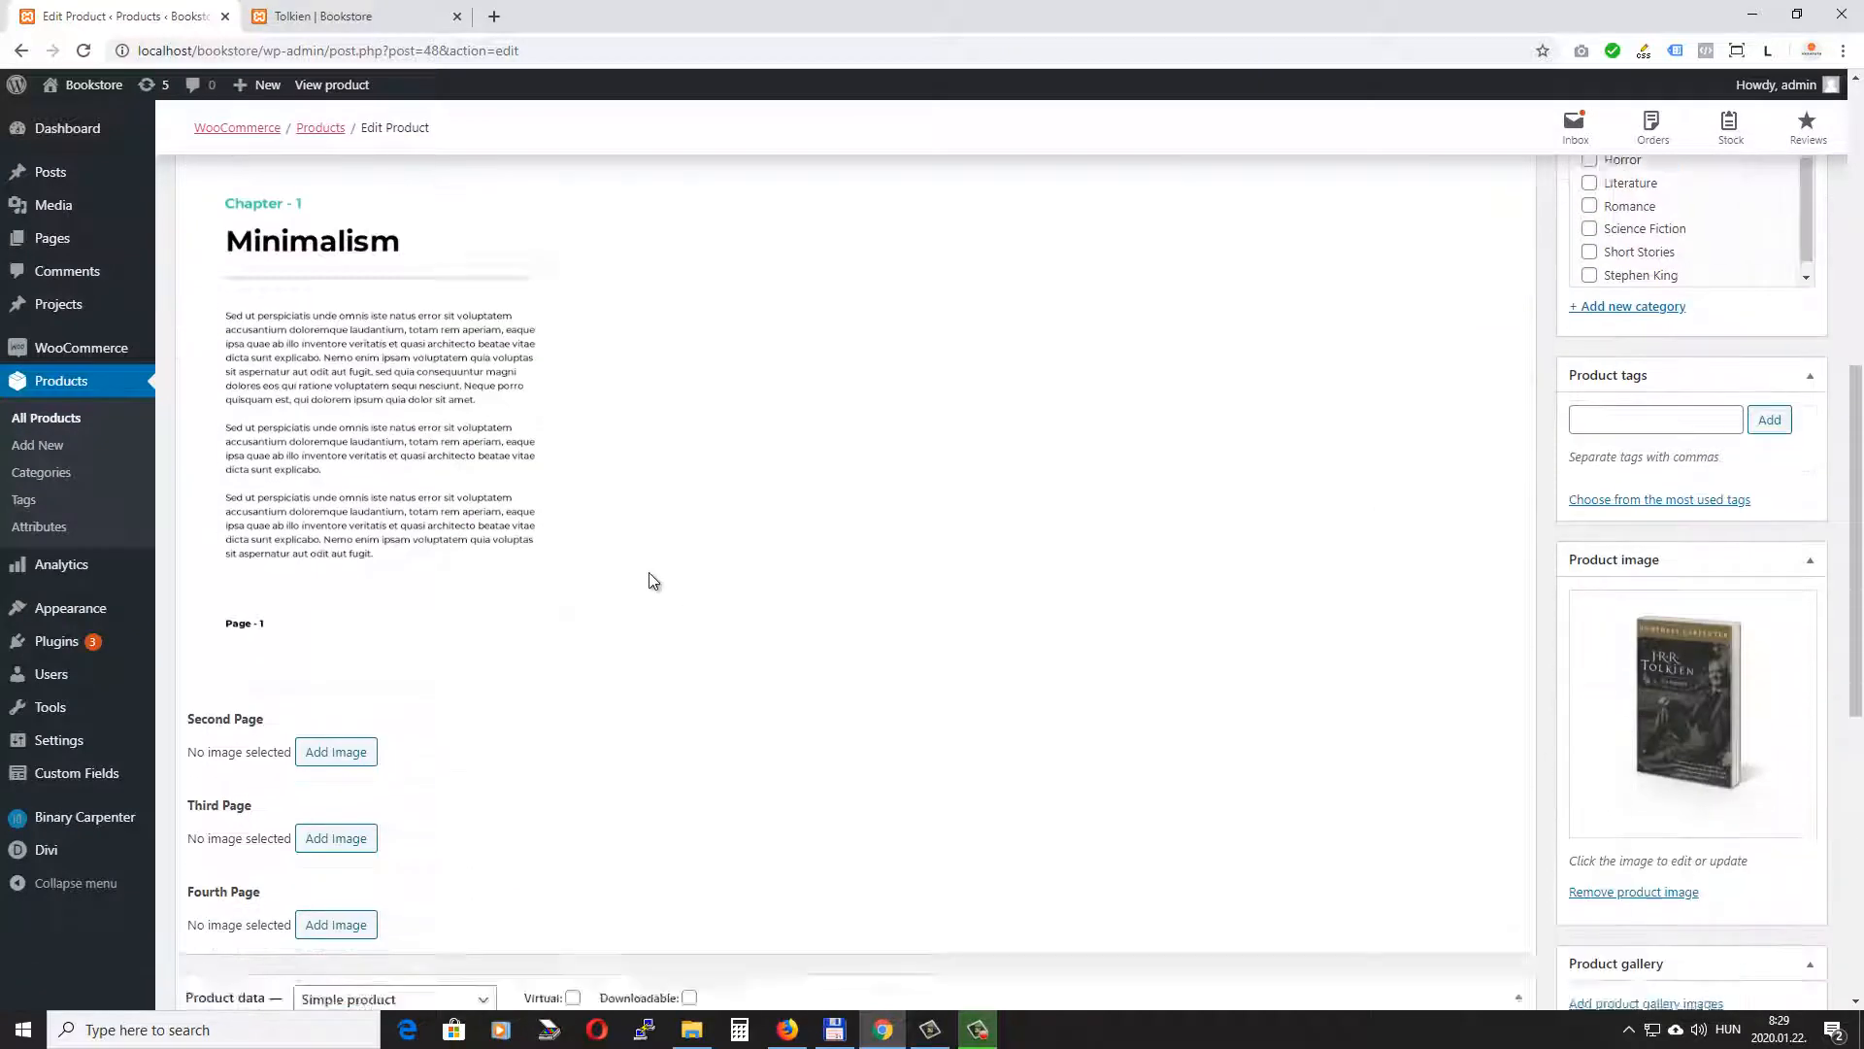
pyautogui.scroll(-2, 653, 579)
pyautogui.click(331, 530)
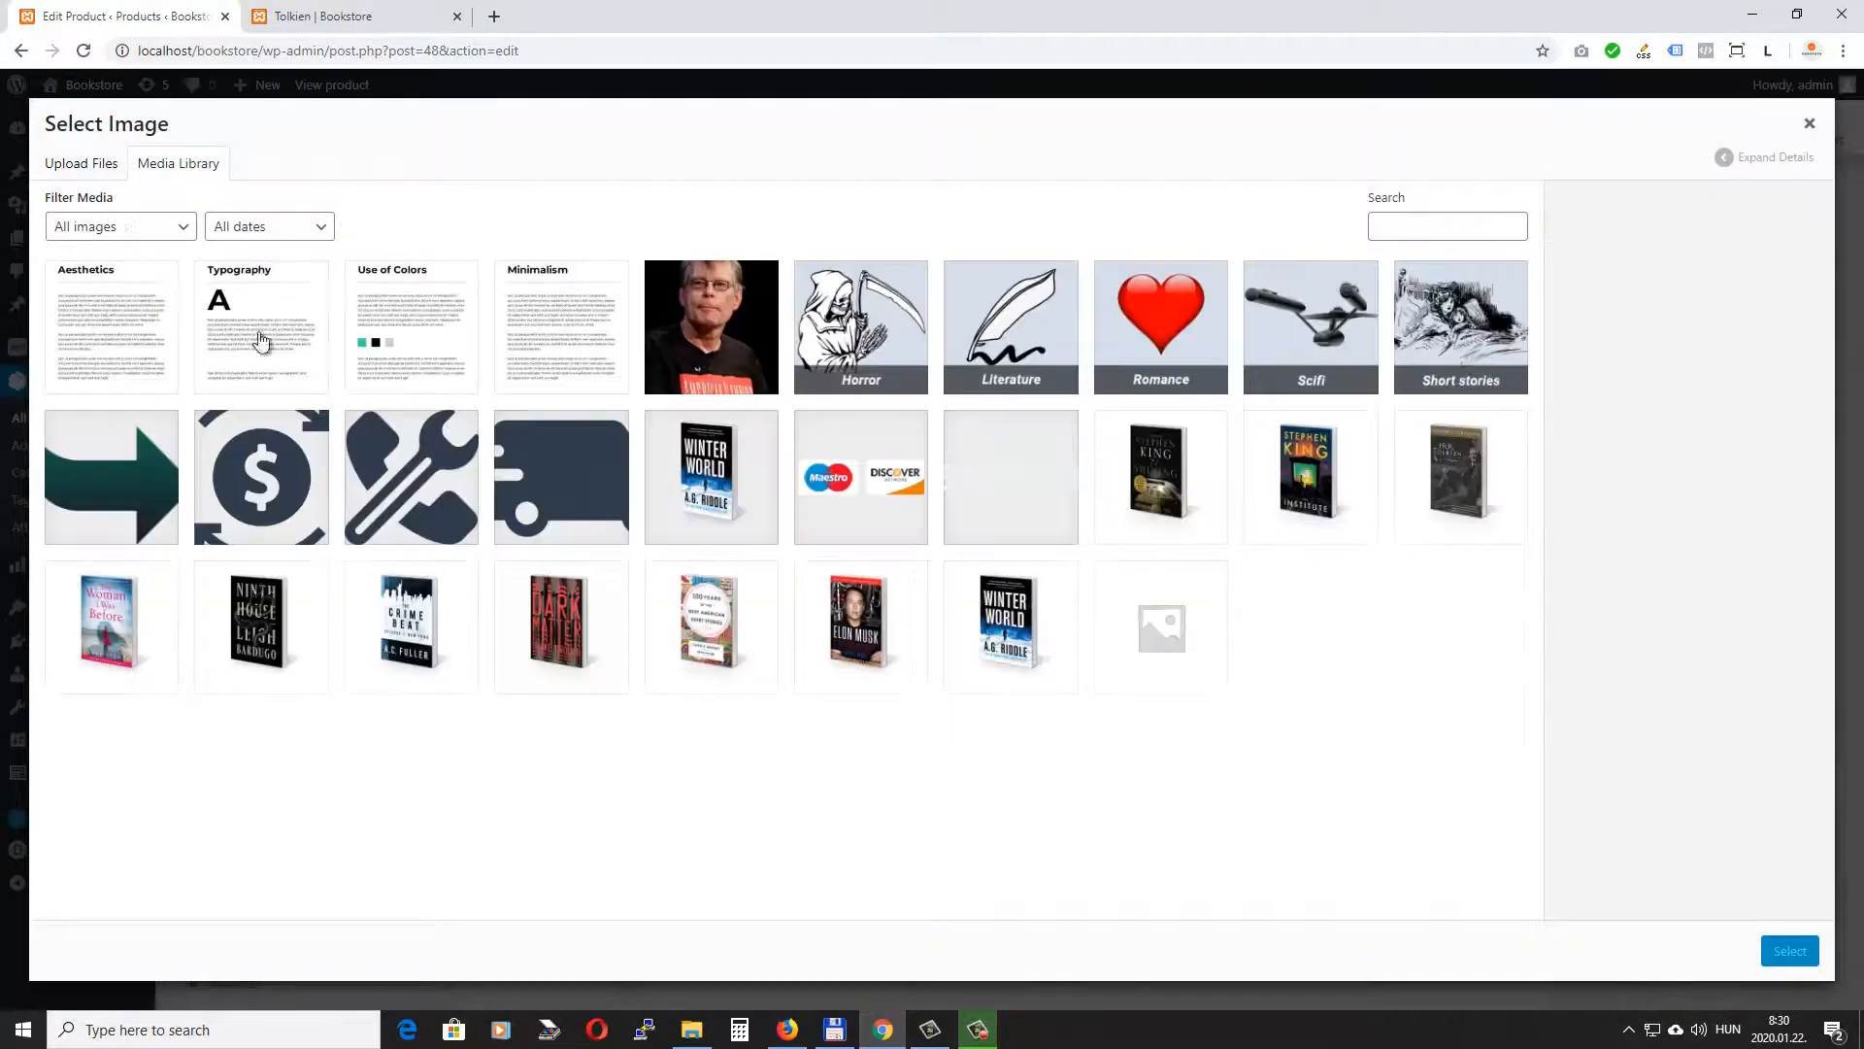
pyautogui.click(429, 354)
pyautogui.click(1789, 950)
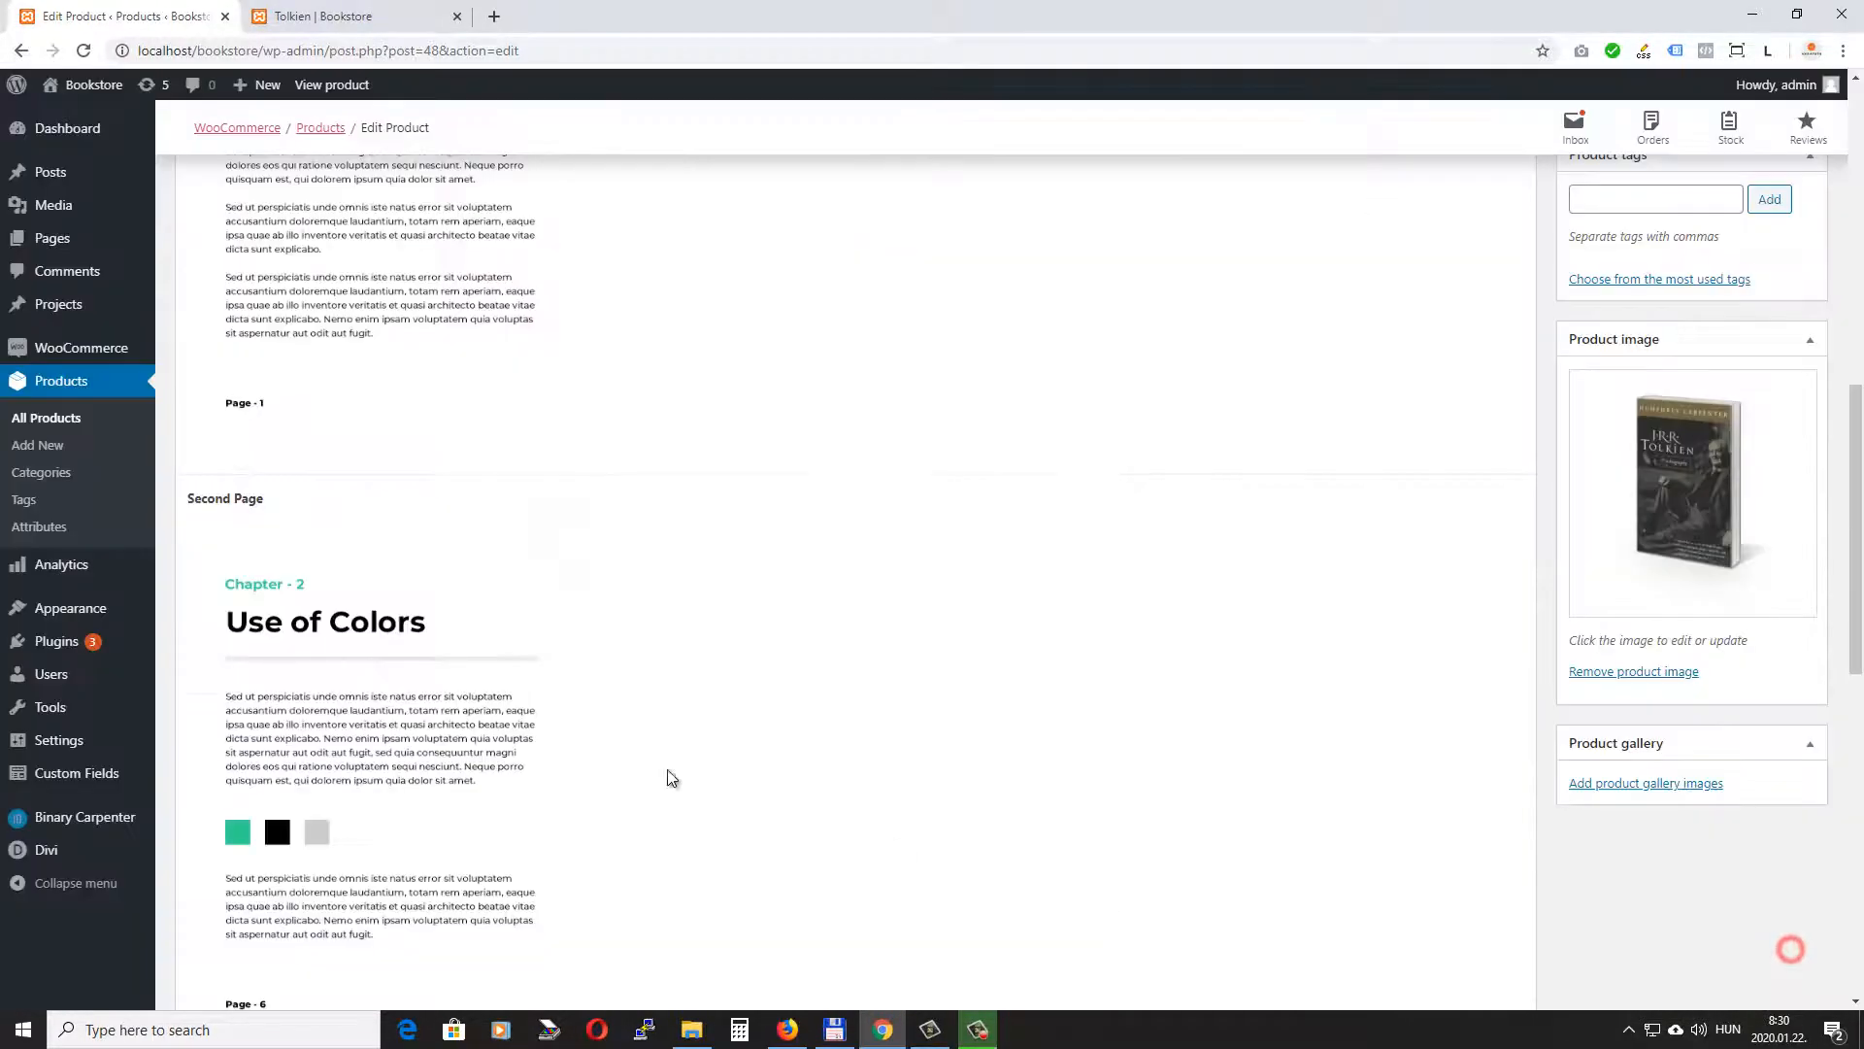
# Add the Typography page image (page3.jpg) from the media library to the Tolkien product's Third Page field.
pyautogui.scroll(-6, 668, 777)
pyautogui.click(333, 548)
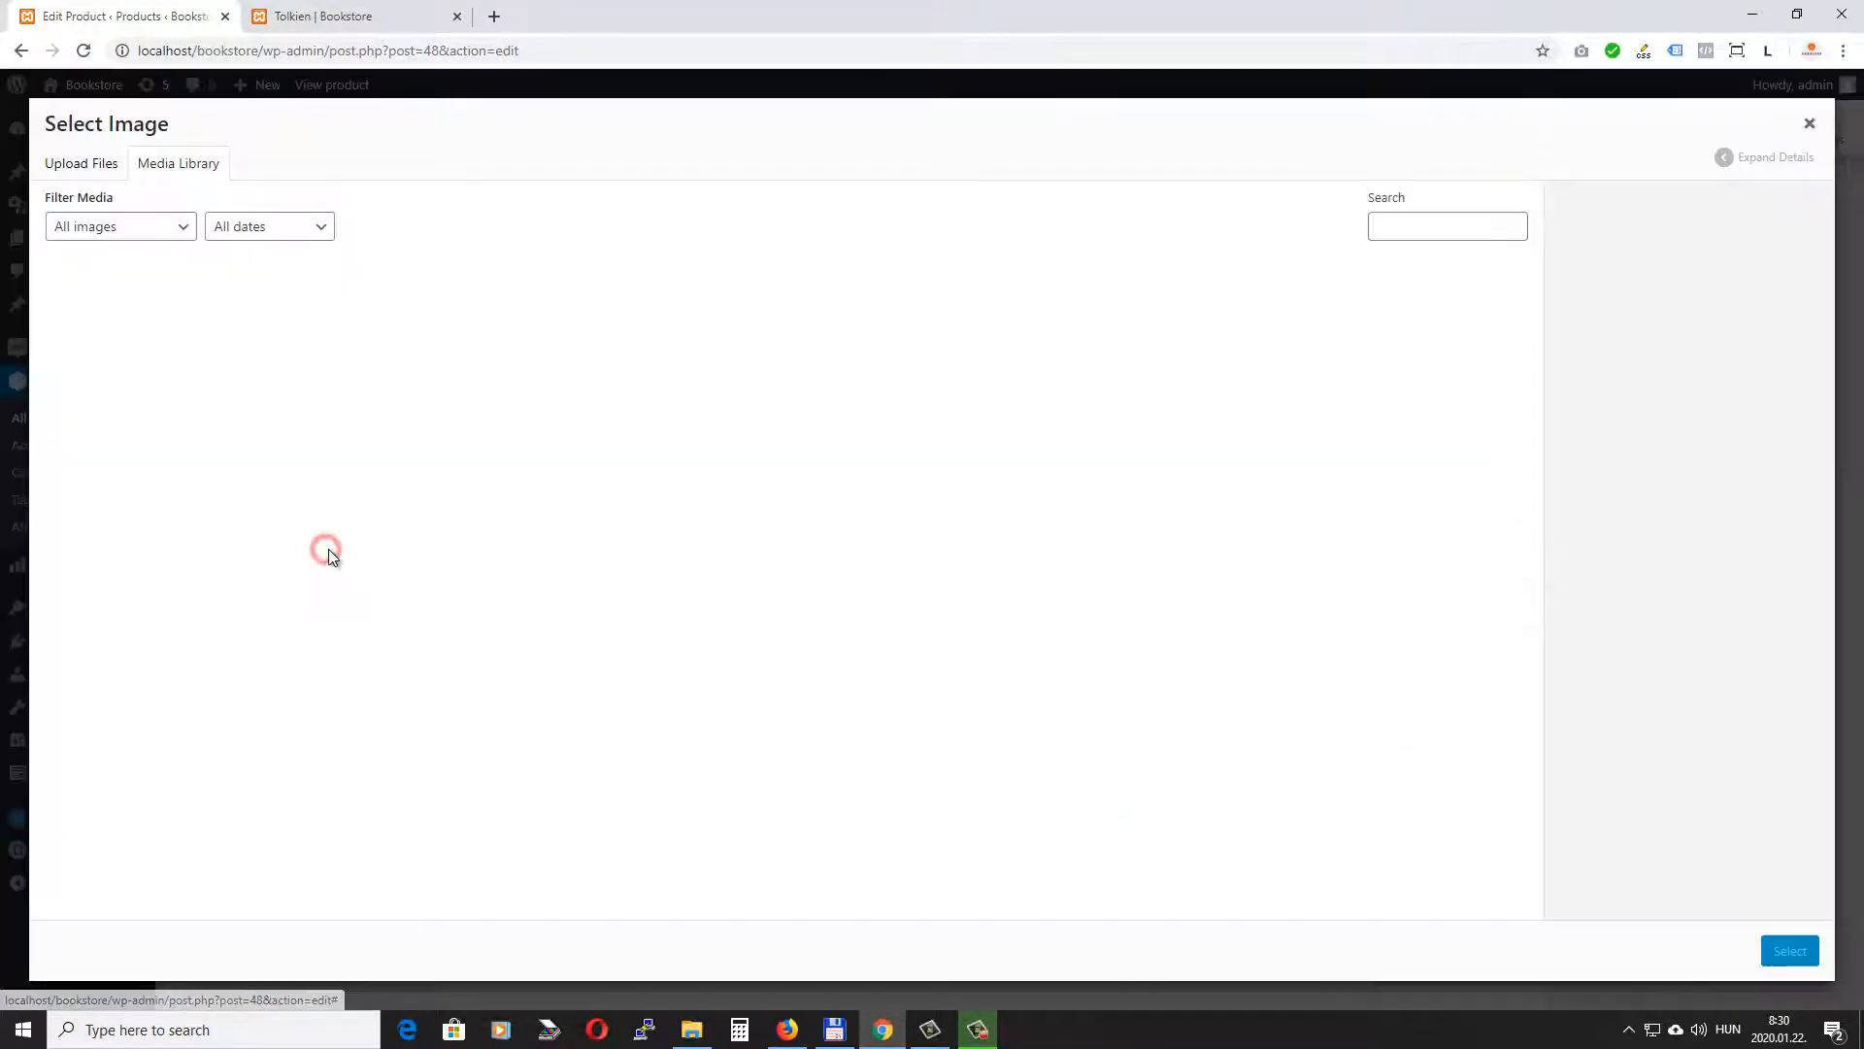
pyautogui.click(243, 312)
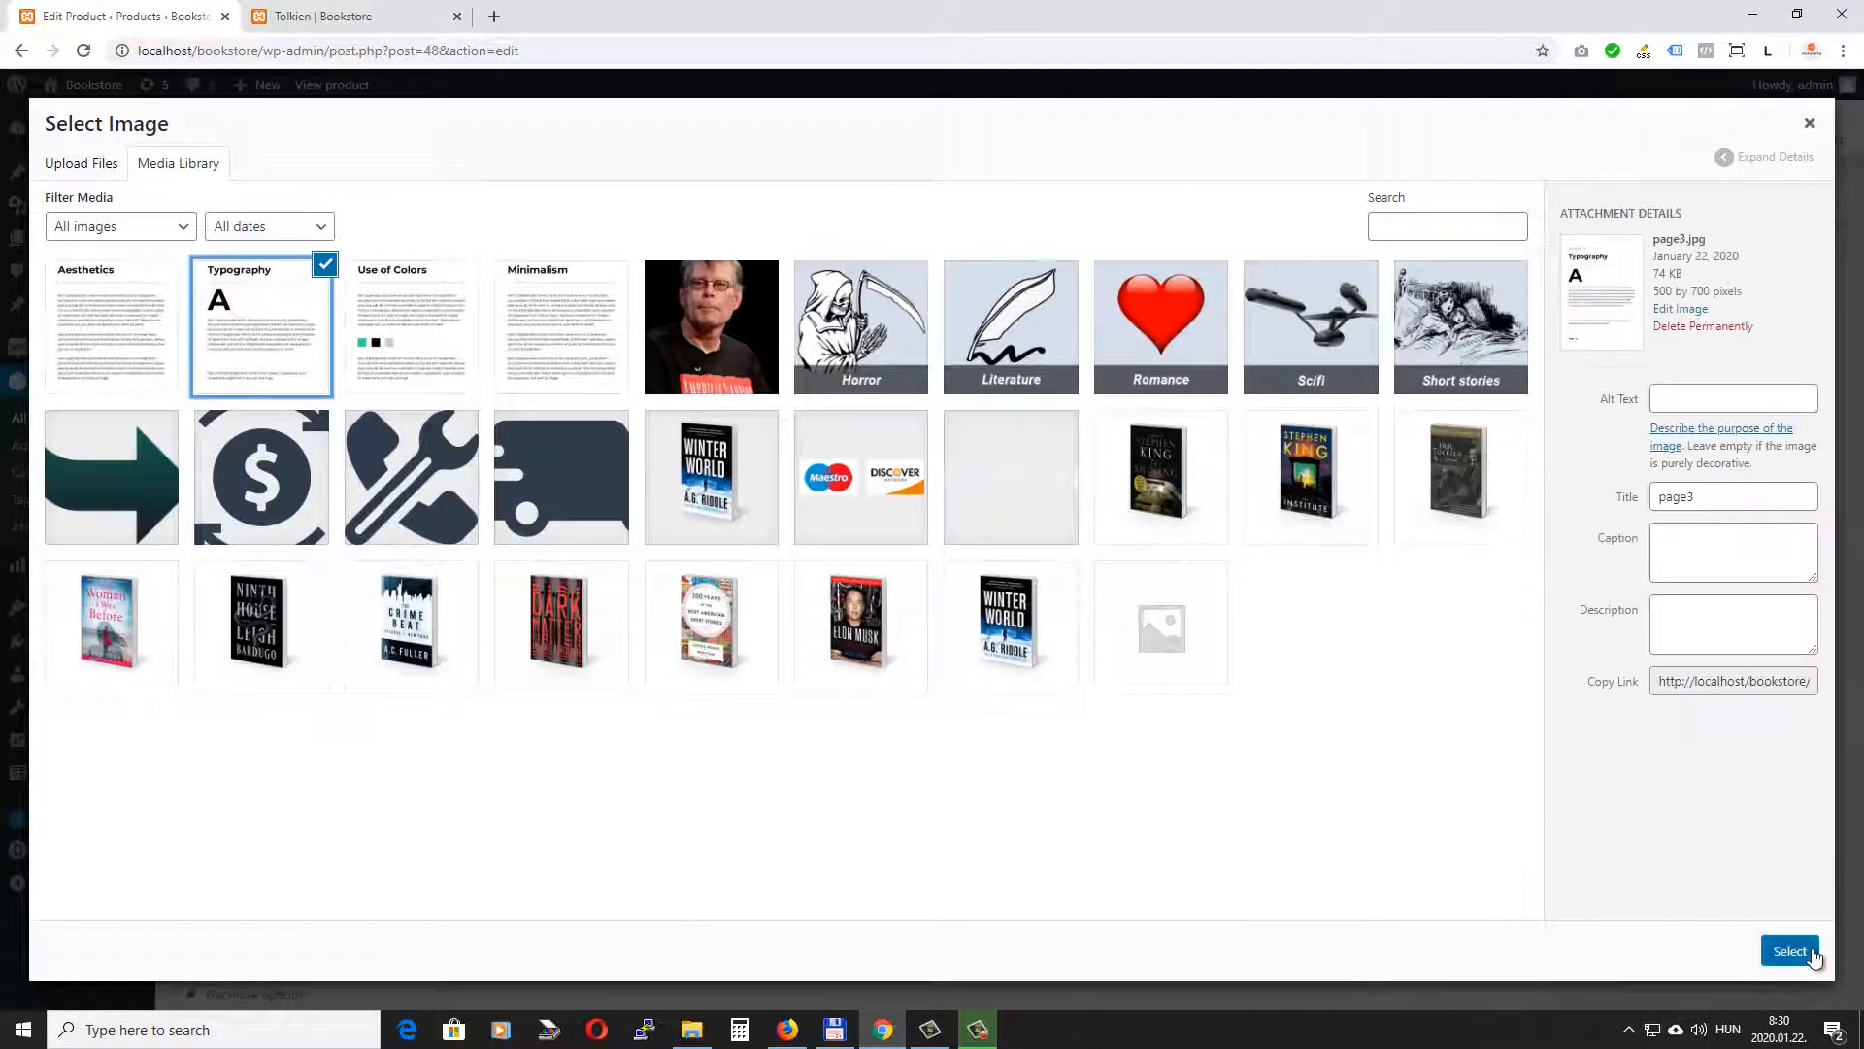
pyautogui.click(1790, 950)
# Add the Aesthetics page image (page4.jpg) from the media library to the product's Fourth Page field.
pyautogui.scroll(-5, 679, 777)
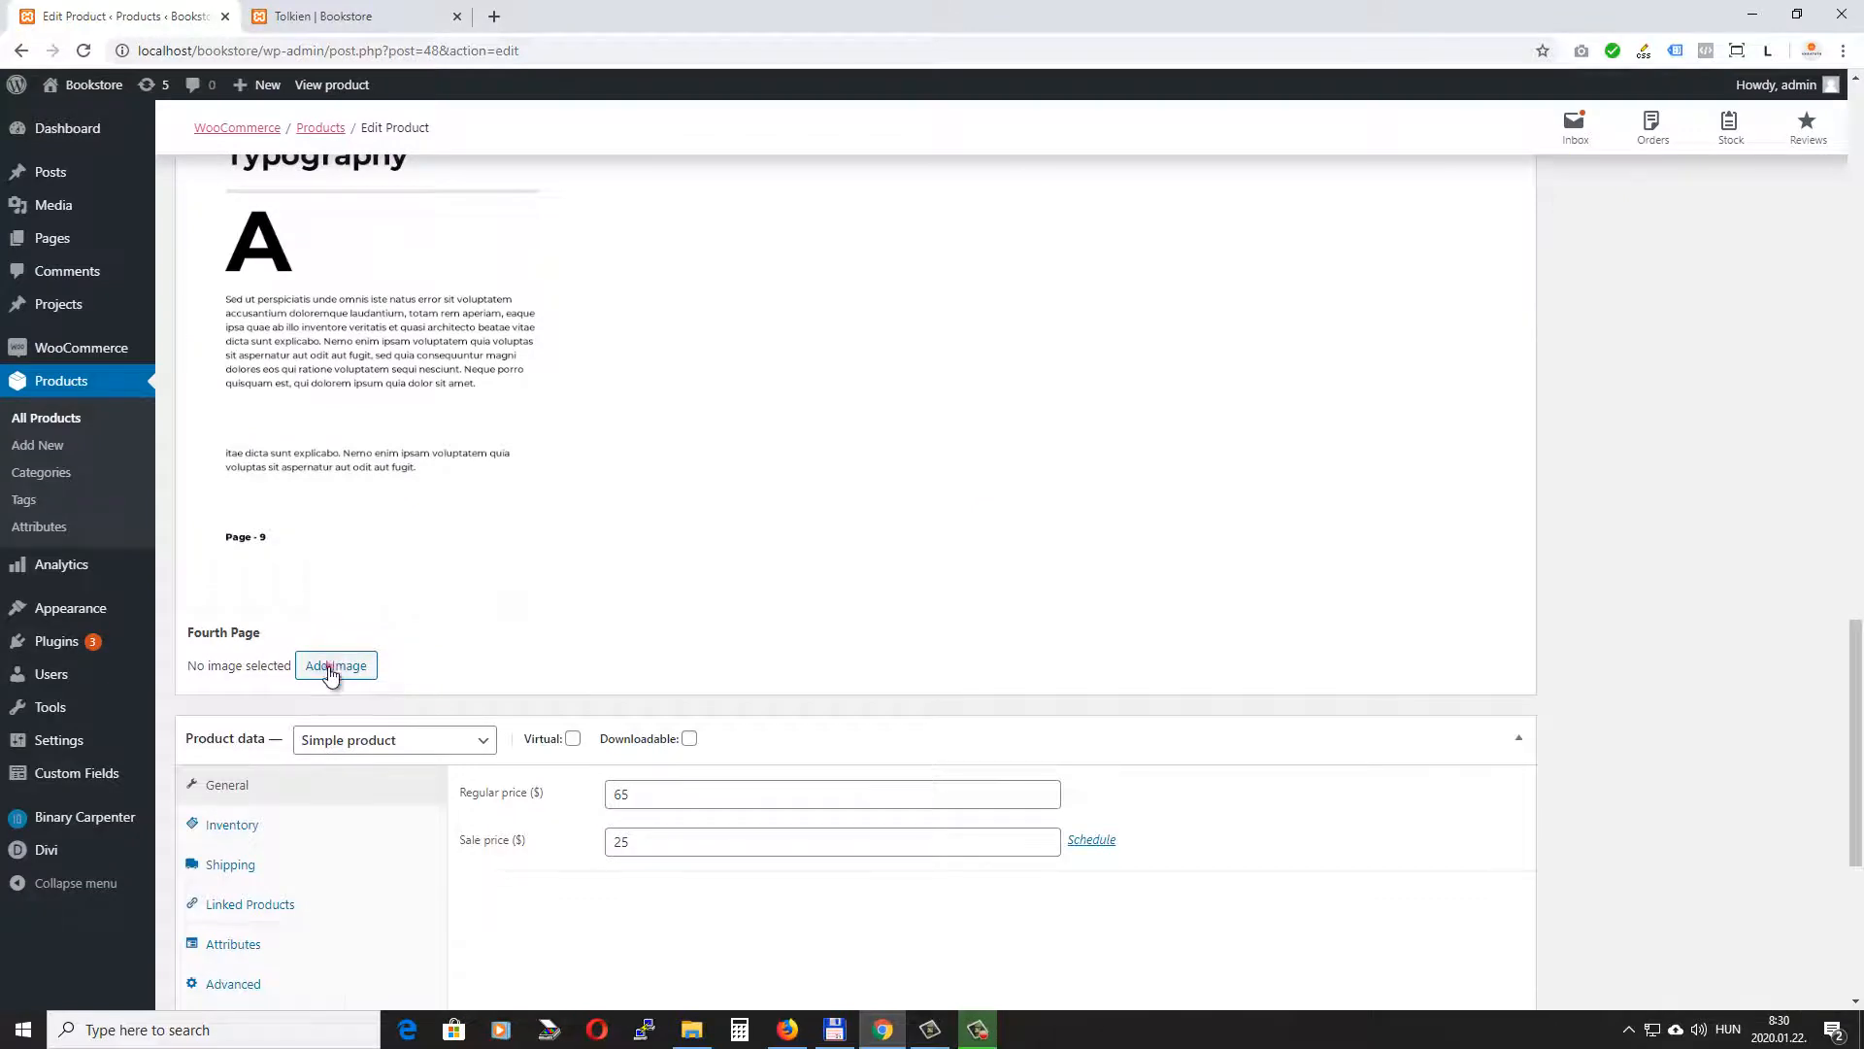
pyautogui.click(330, 668)
pyautogui.click(109, 340)
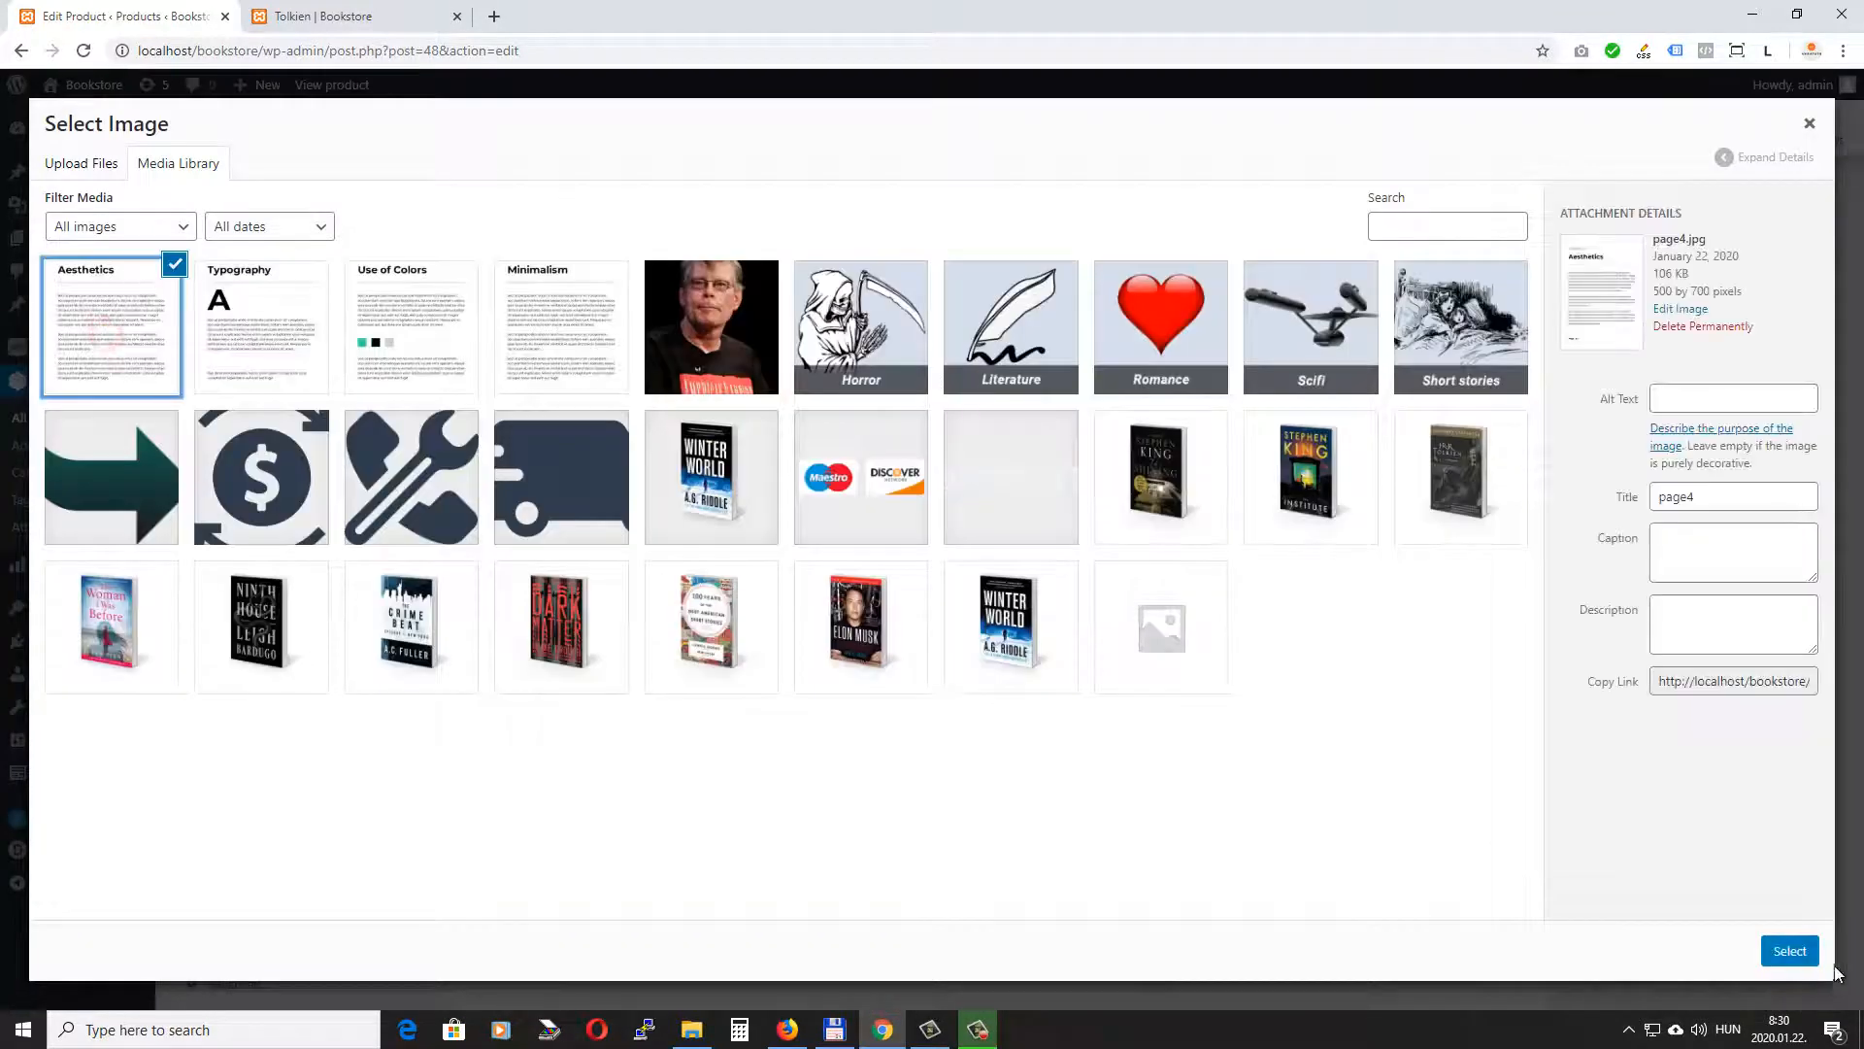
pyautogui.click(1790, 950)
# Update the Tolkien product, then reload its storefront page and look over its layout.
pyautogui.scroll(-5, 1582, 767)
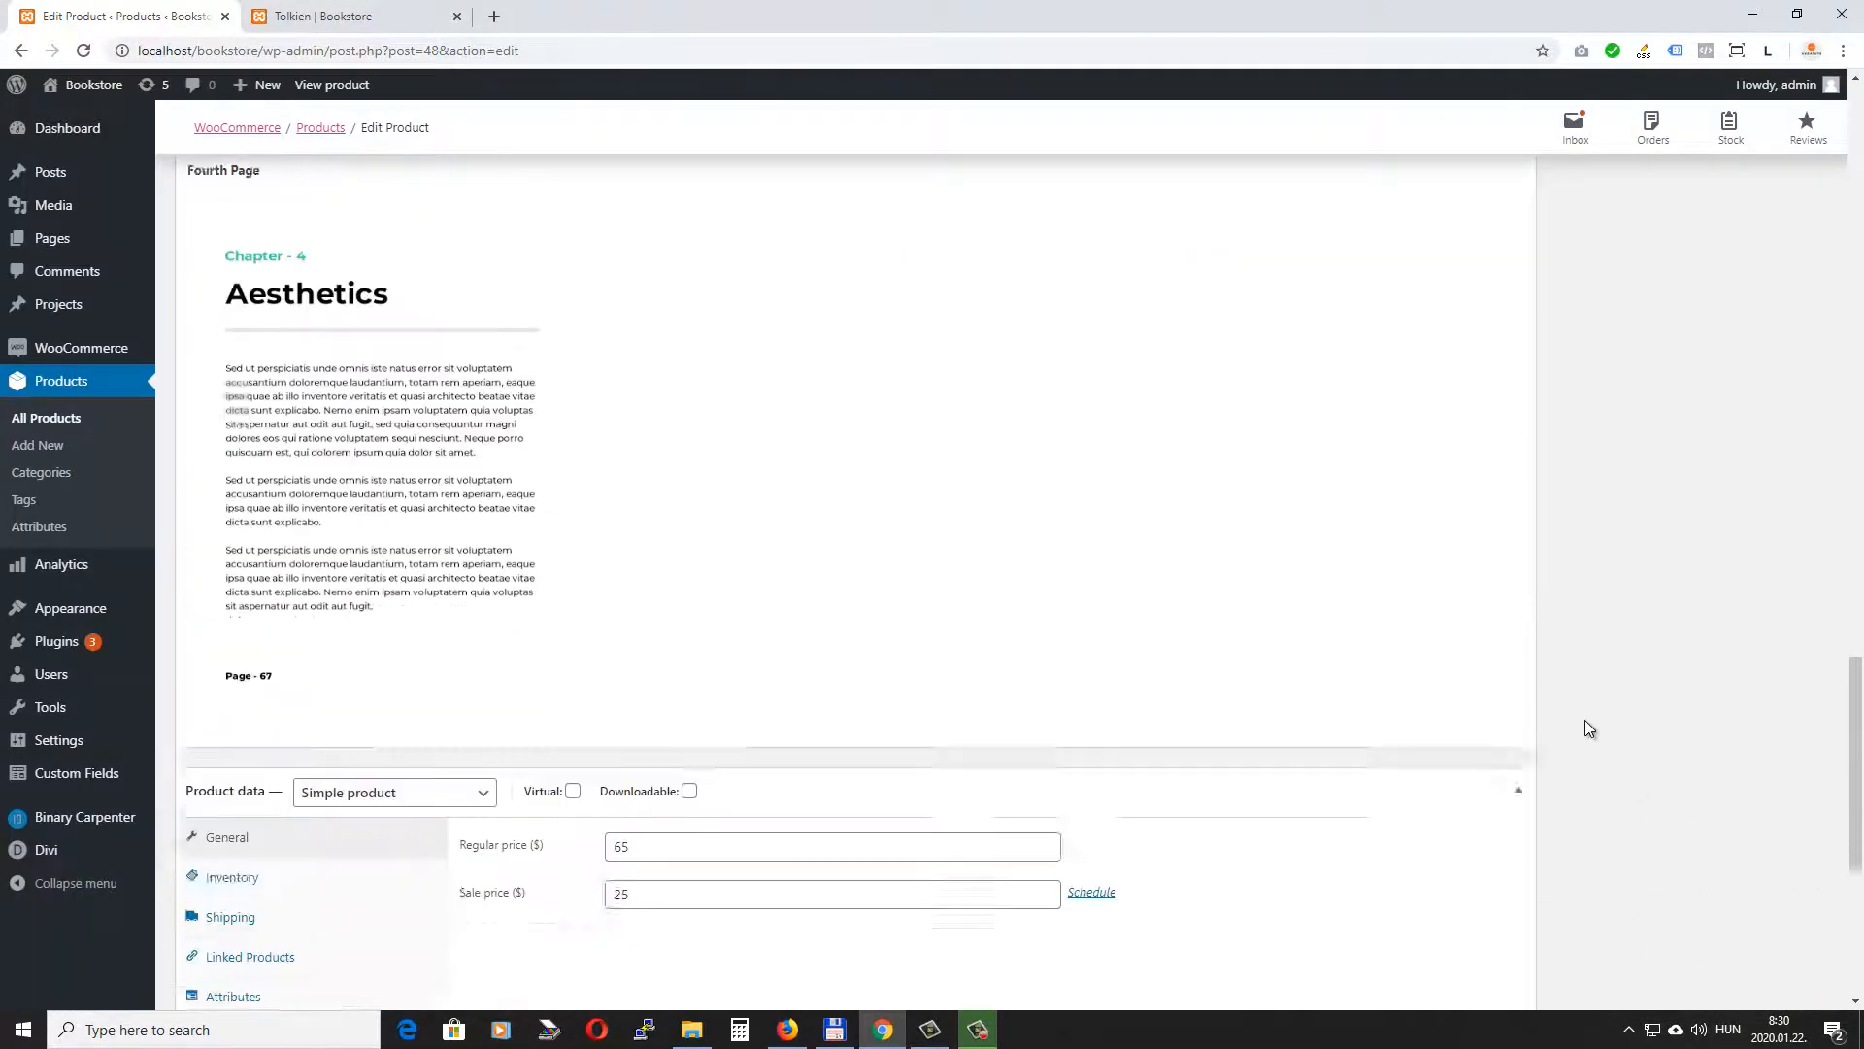
pyautogui.scroll(15, 1641, 755)
pyautogui.click(1784, 533)
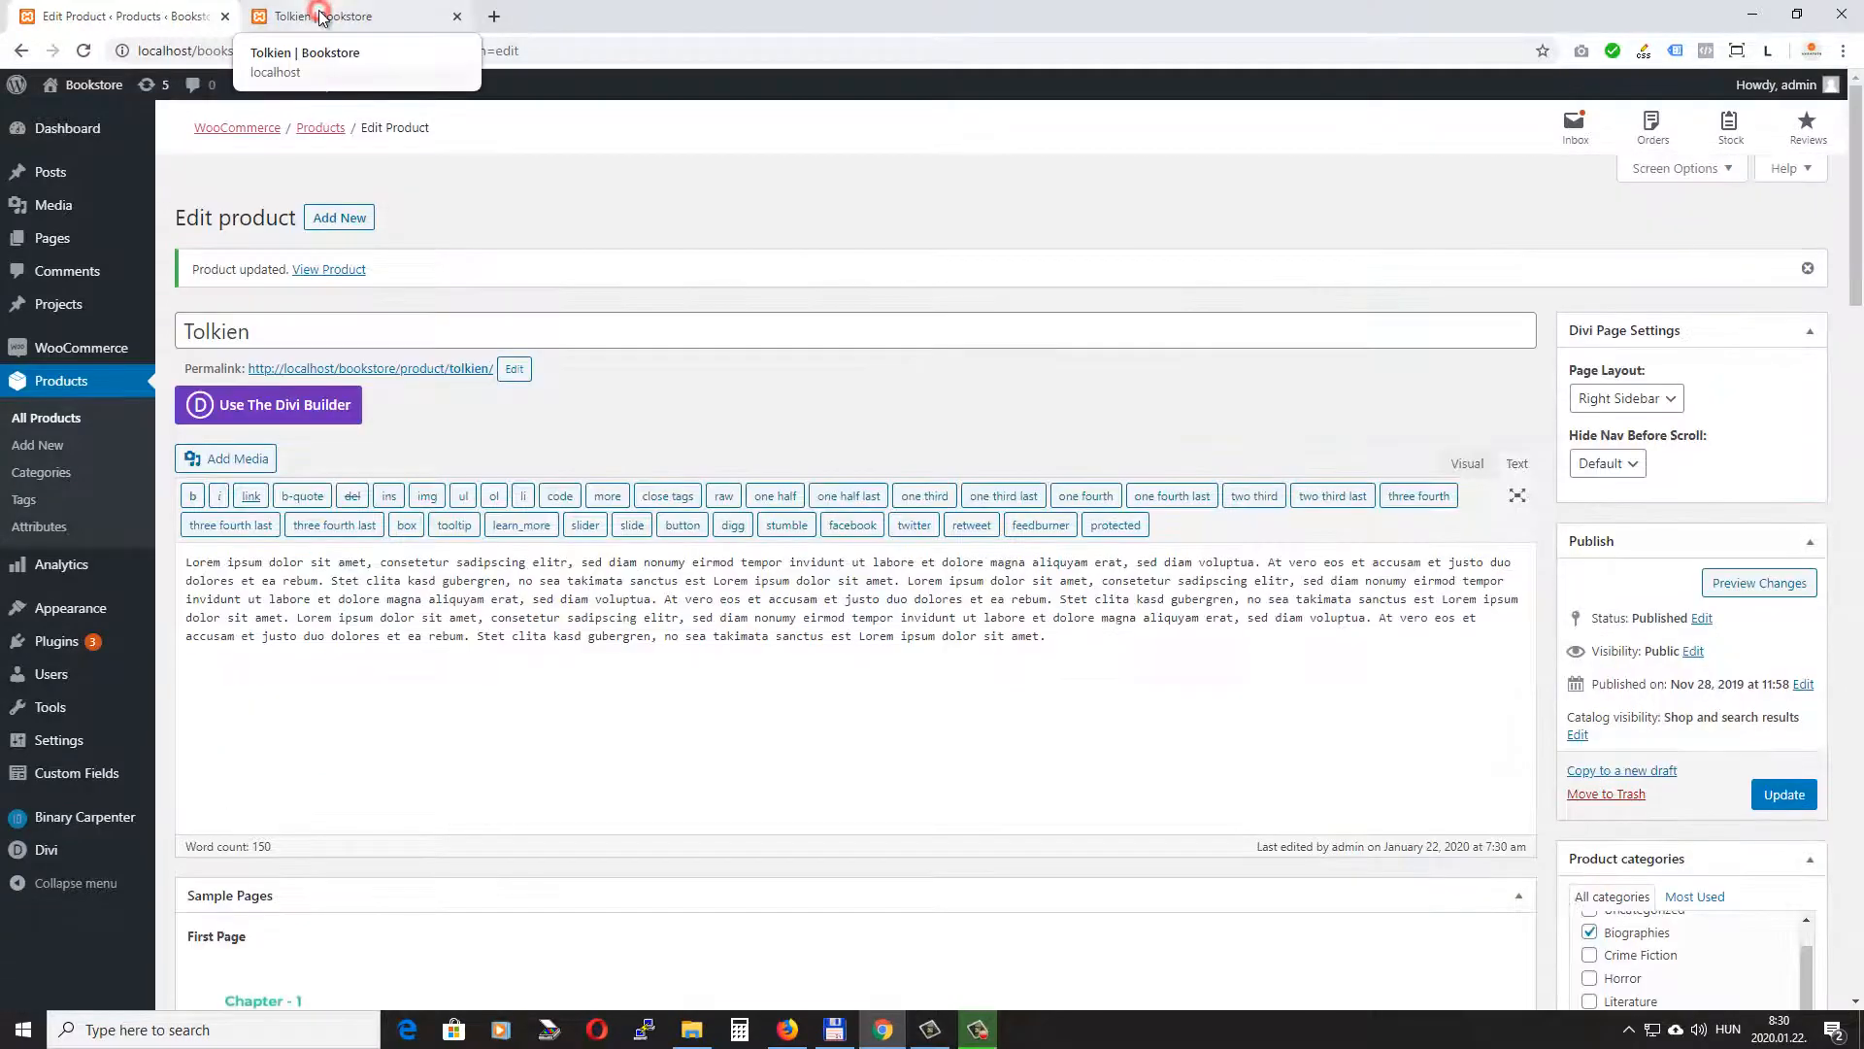
pyautogui.click(311, 16)
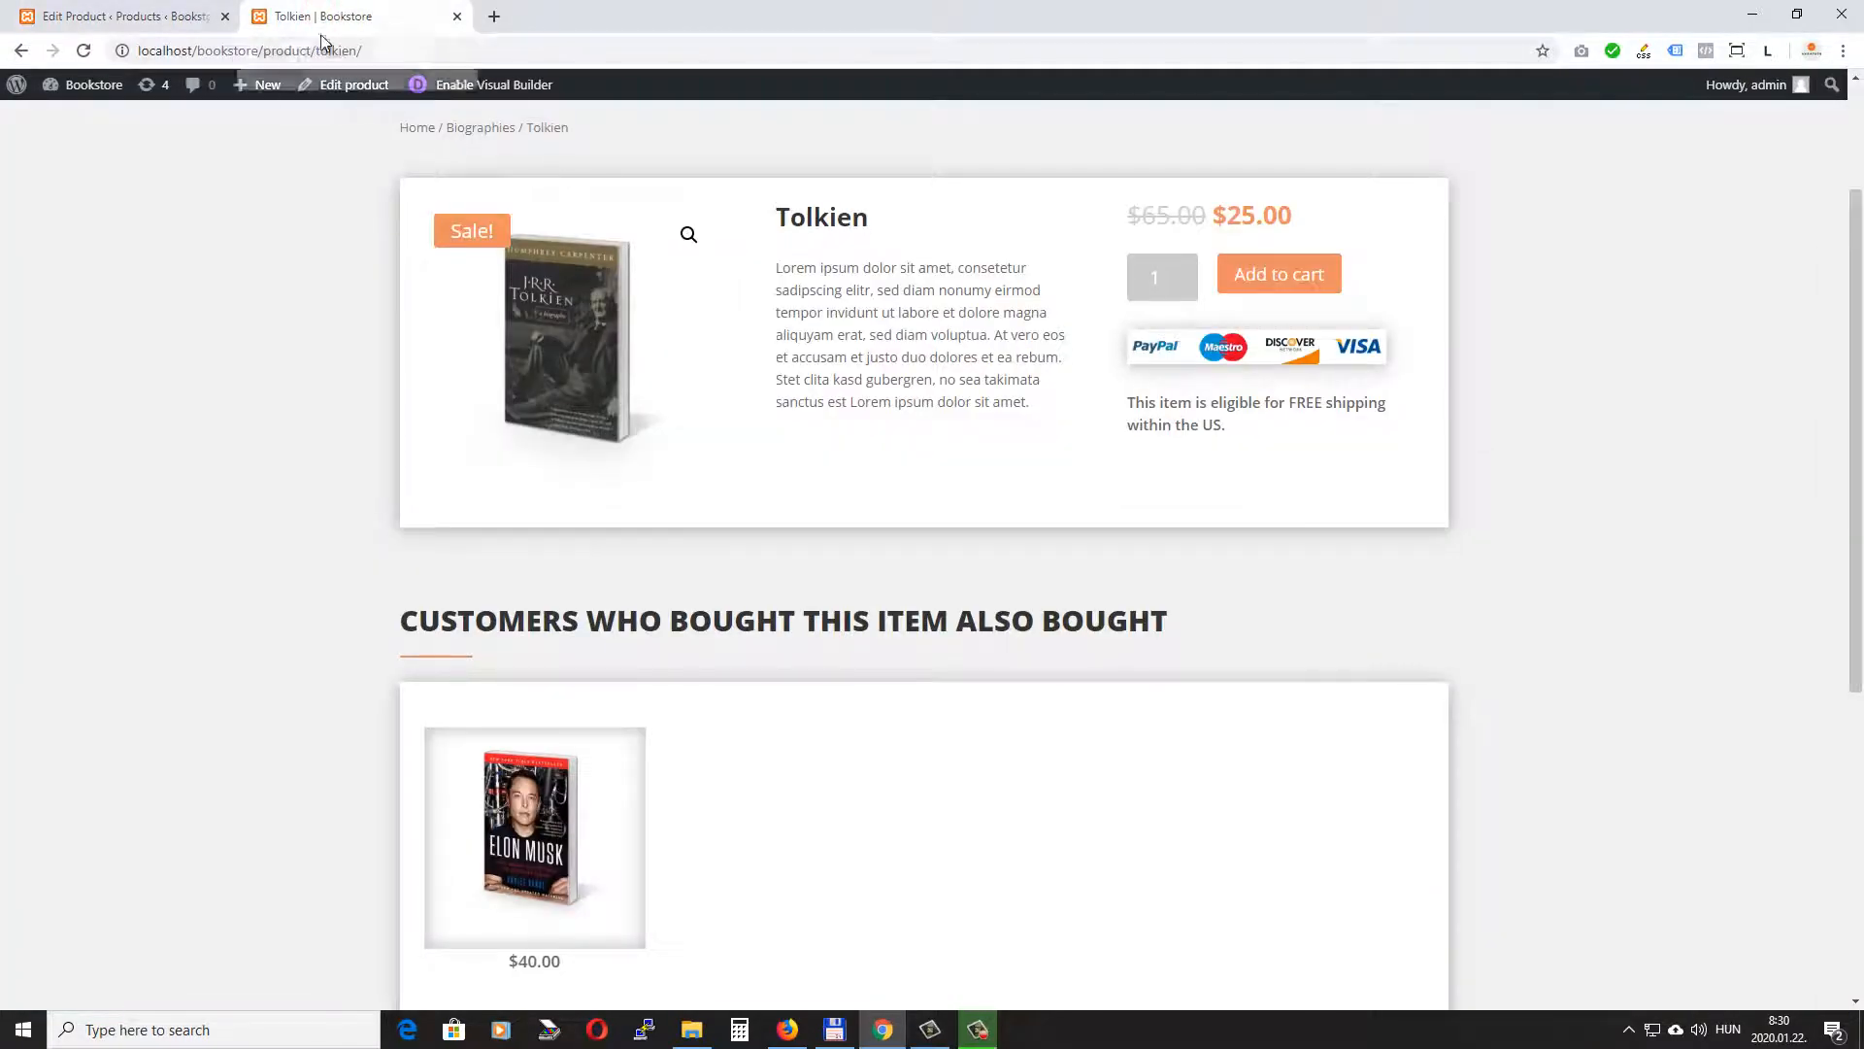
pyautogui.click(87, 52)
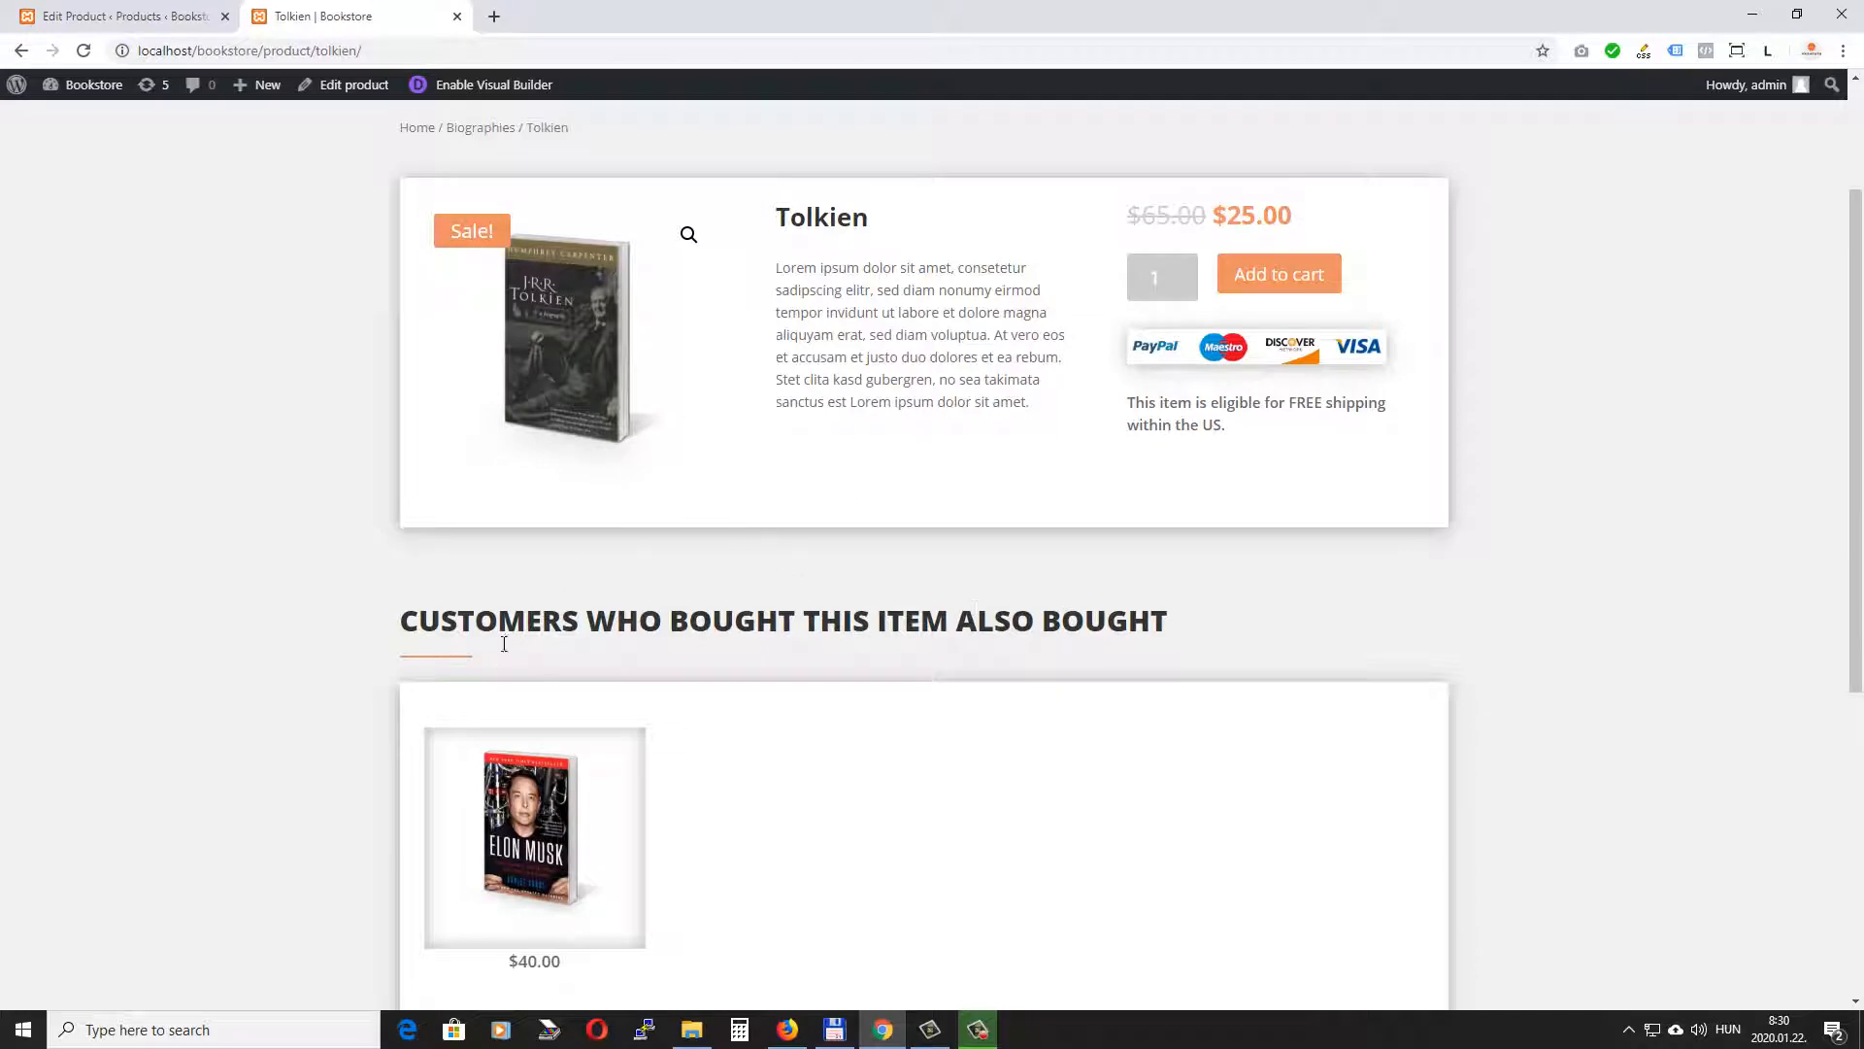
pyautogui.scroll(-4, 1041, 716)
pyautogui.scroll(5, 1041, 717)
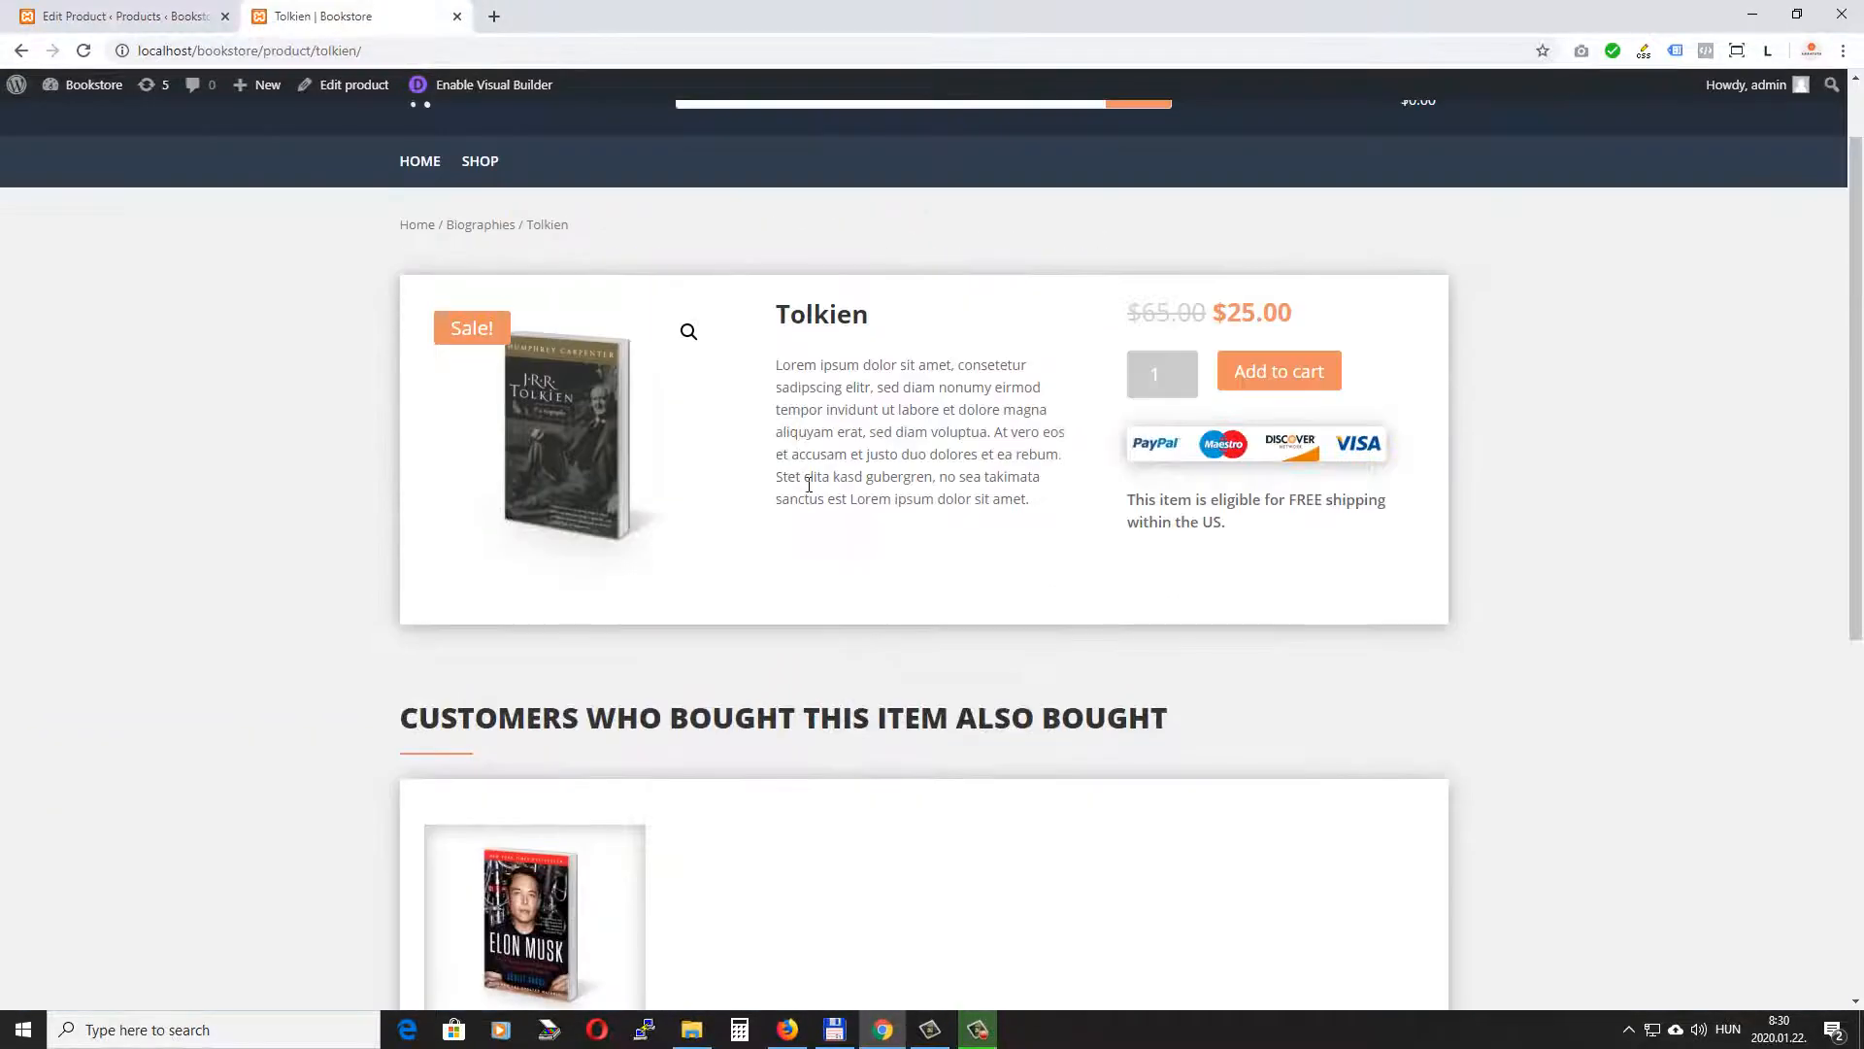
# Open the custom body layout of the All Products template in the Divi Theme Builder for editing.
pyautogui.click(94, 27)
pyautogui.moveTo(68, 855)
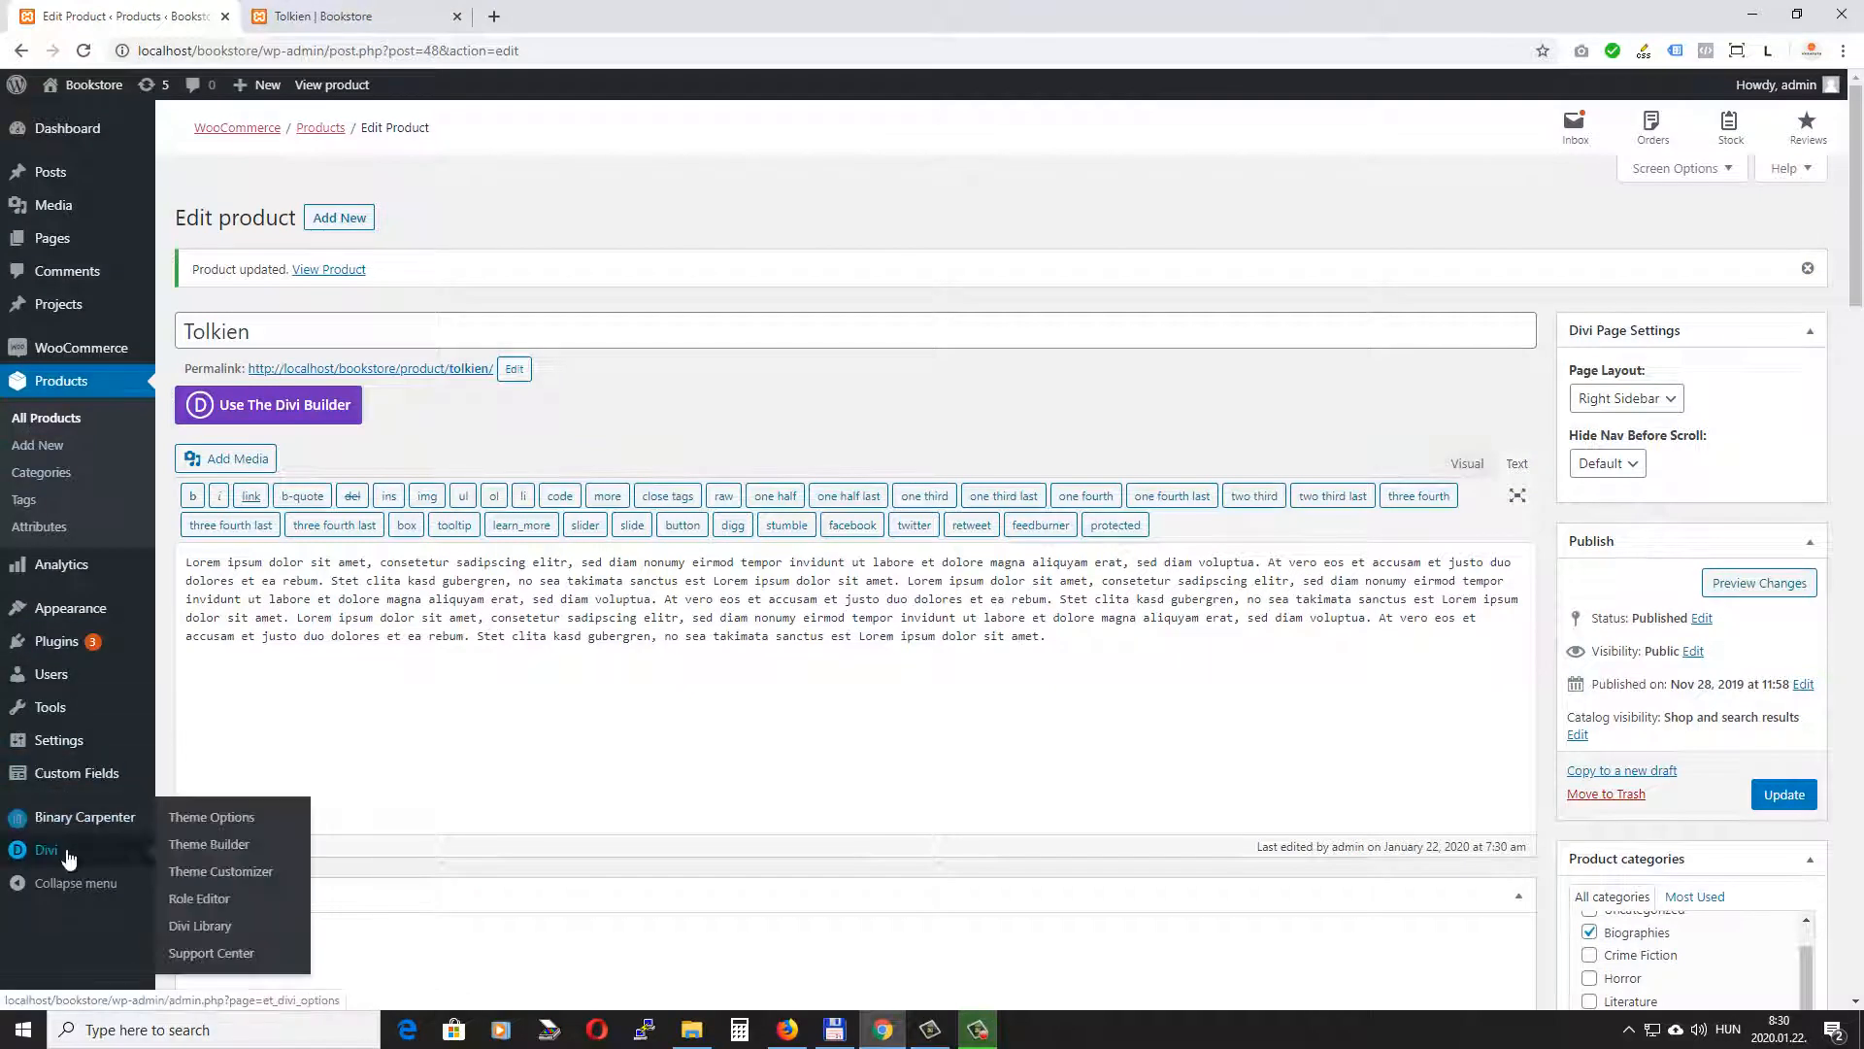
pyautogui.click(194, 845)
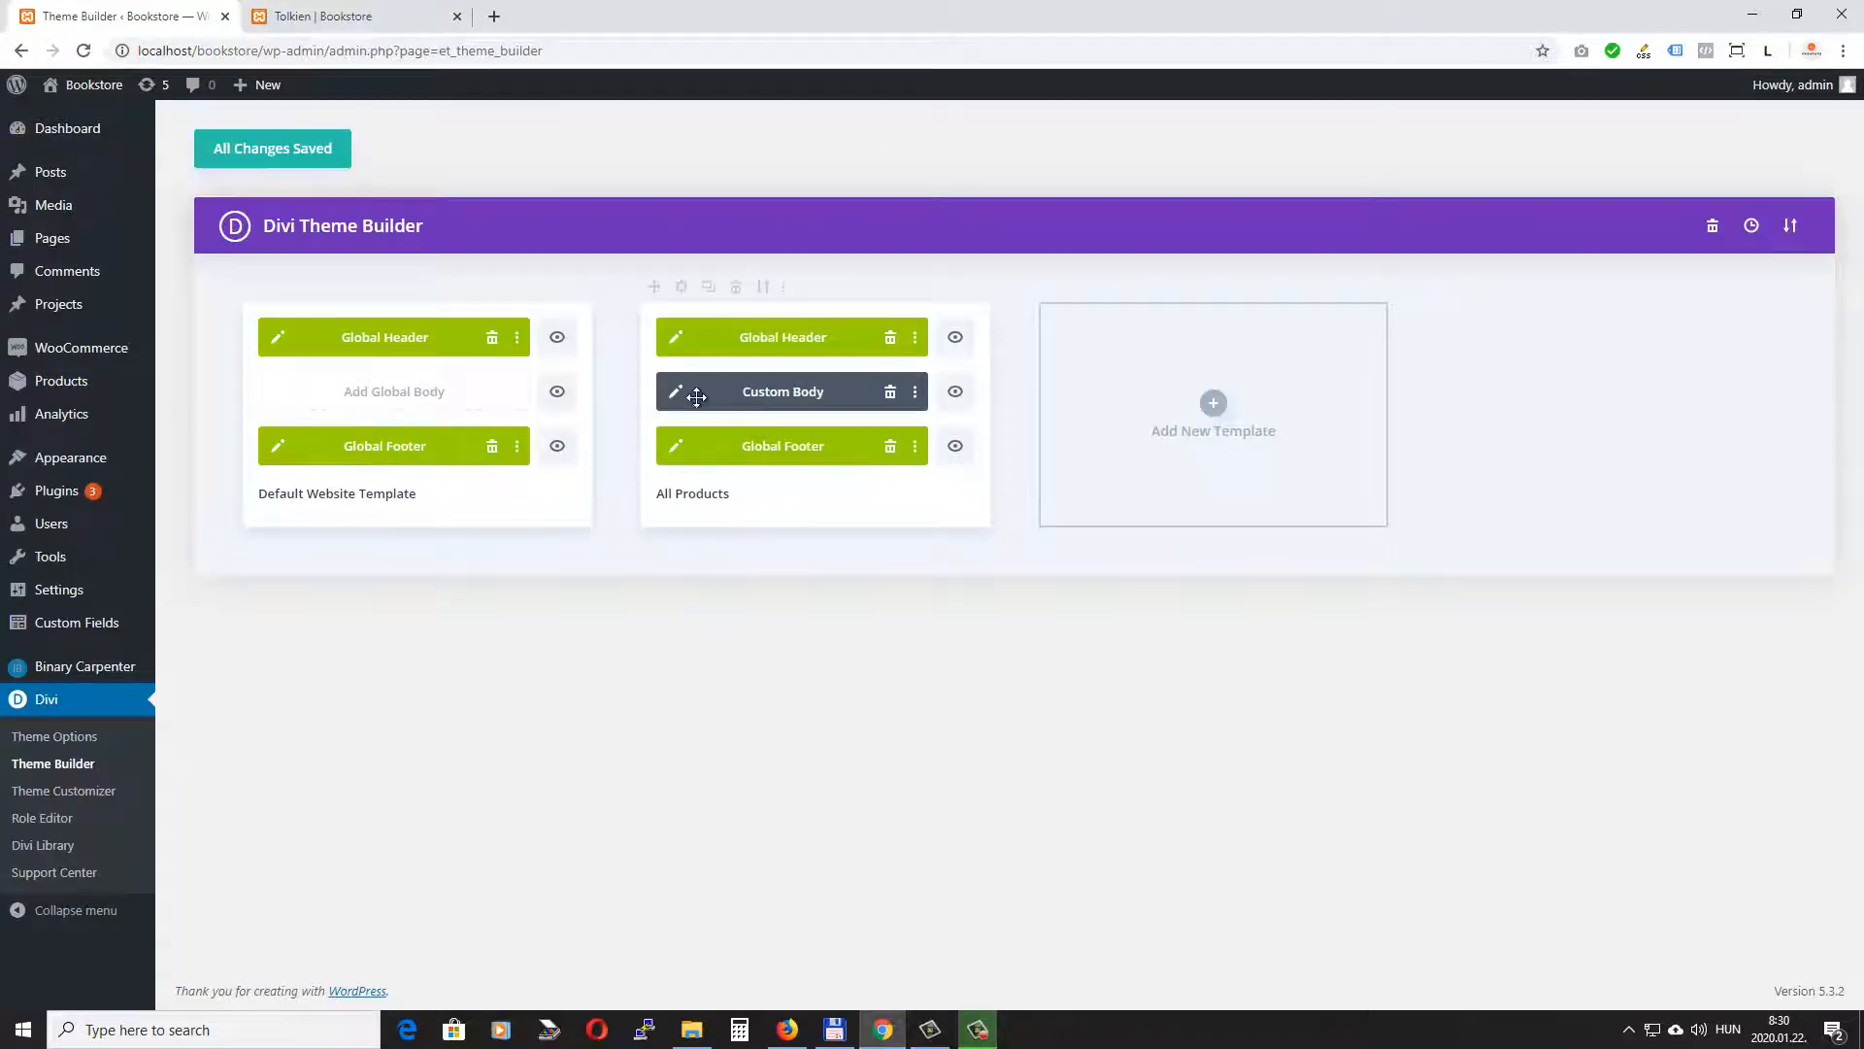
pyautogui.click(677, 391)
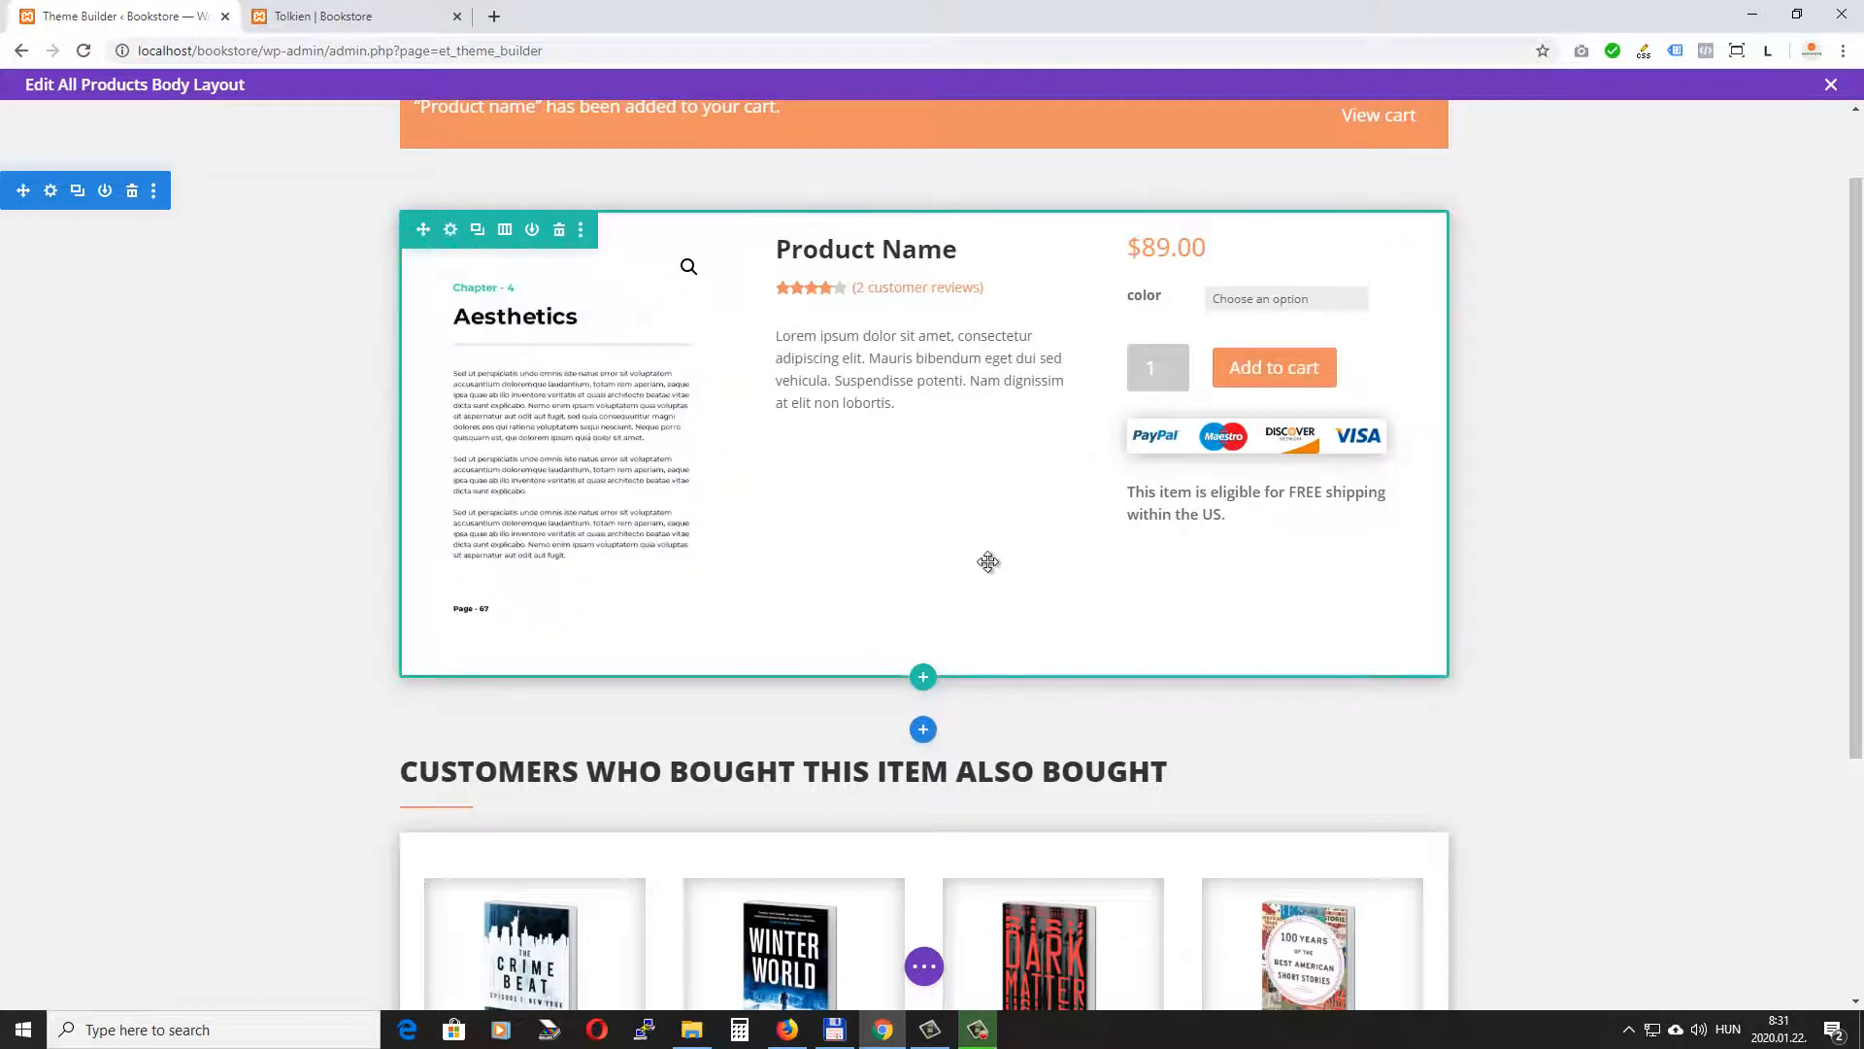
# Insert the saved Section Title section from the library between the product details and the "Customers who bought this item also bought" section.
pyautogui.scroll(-2, 1369, 582)
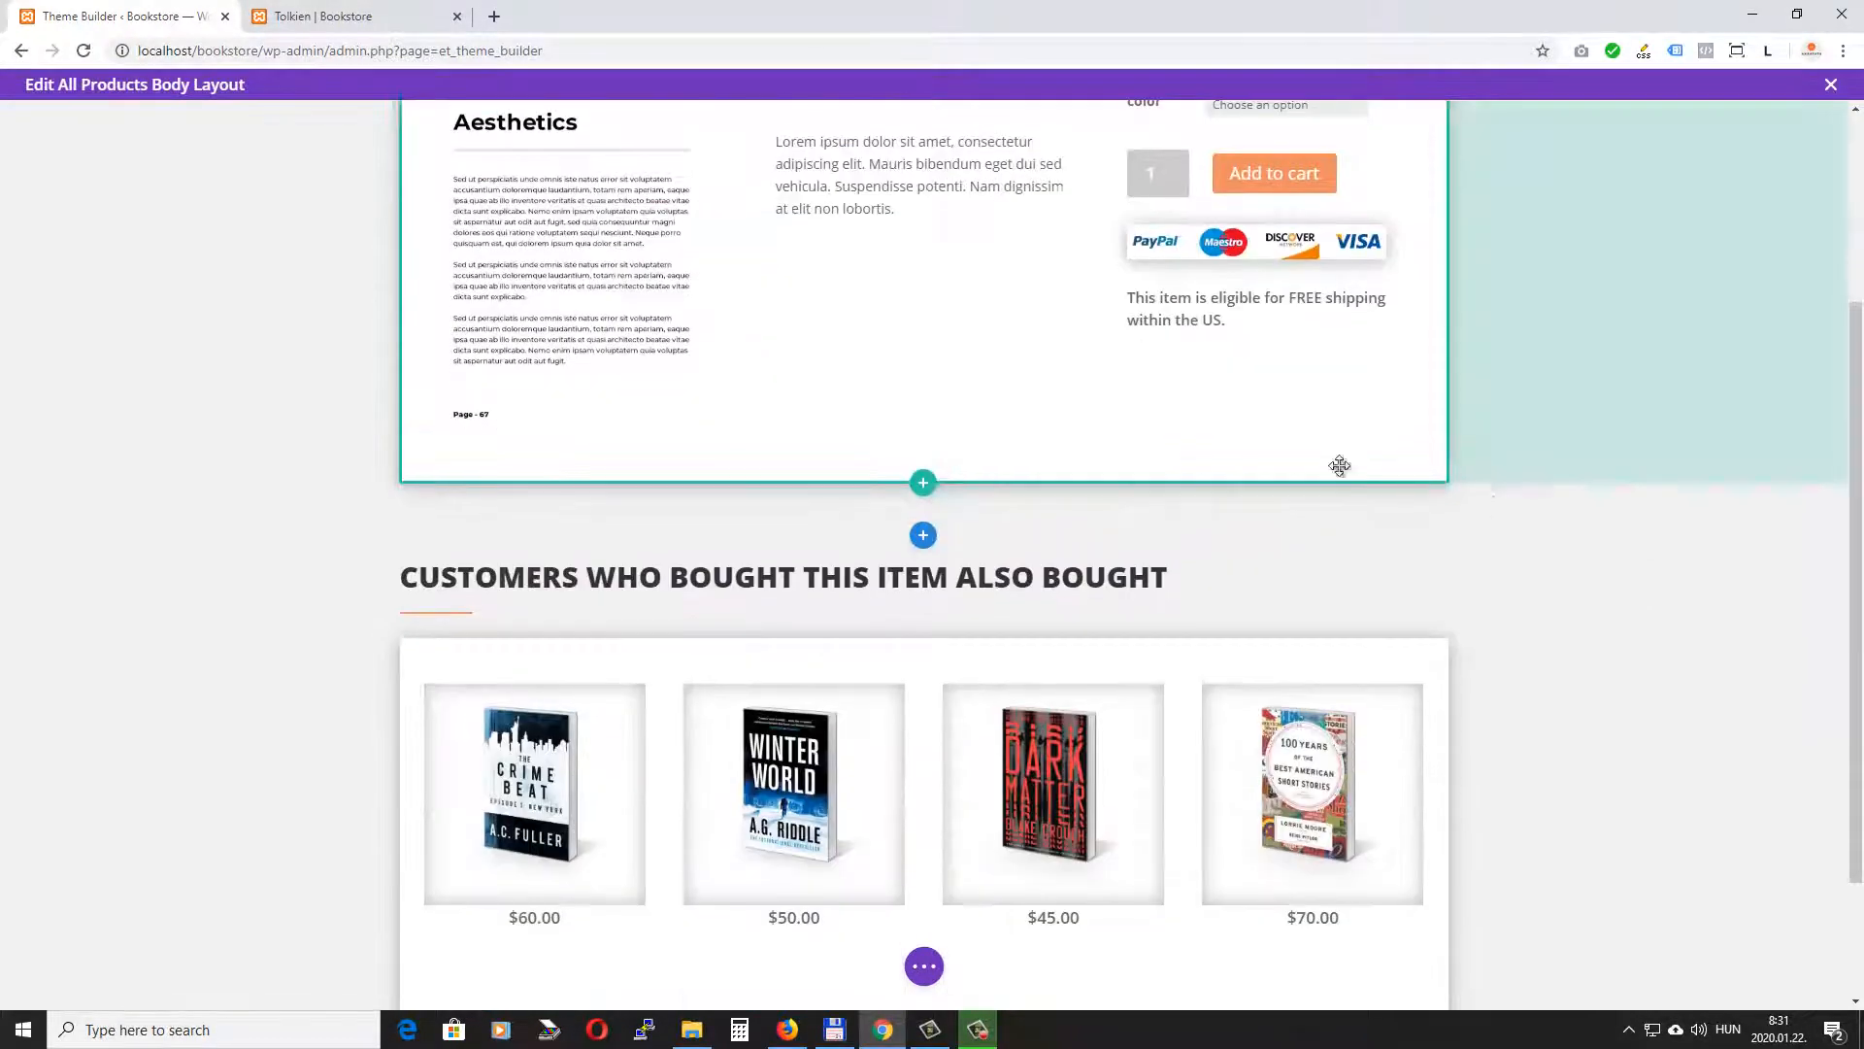
pyautogui.scroll(1, 1068, 451)
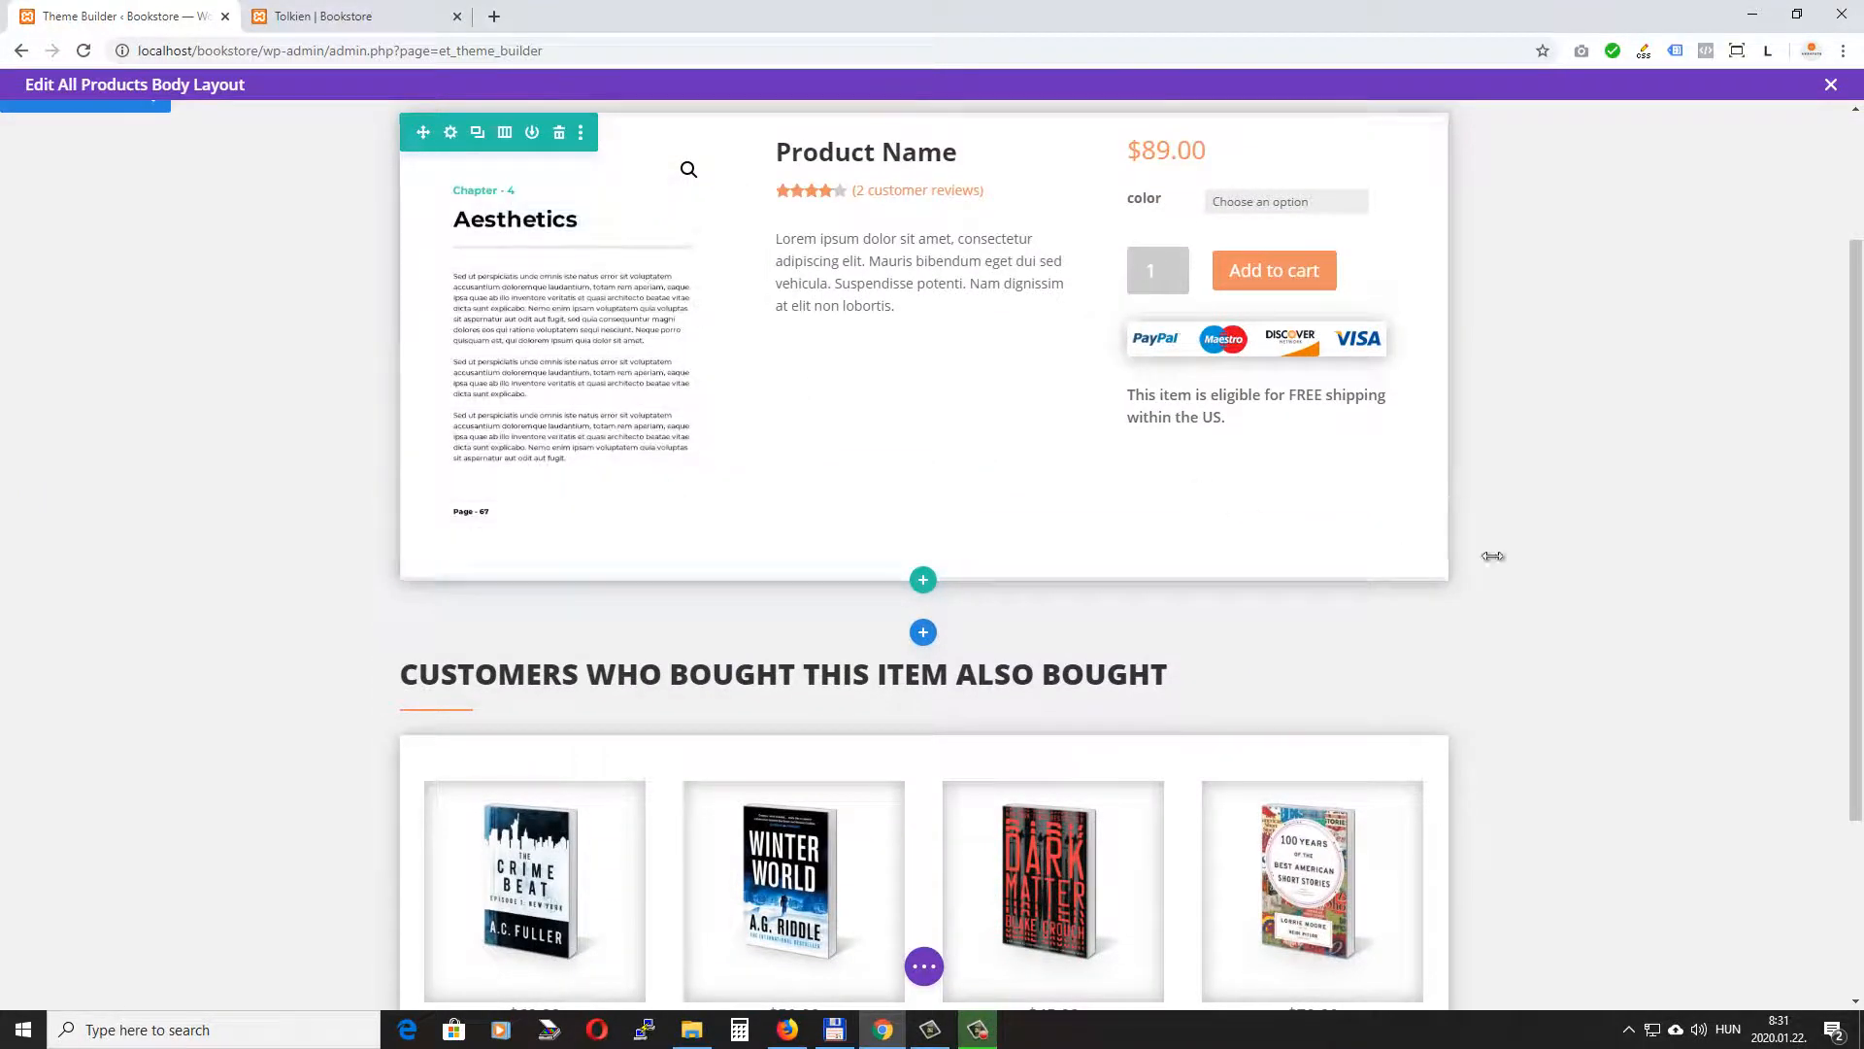
pyautogui.scroll(-2, 1666, 486)
pyautogui.scroll(-1, 923, 442)
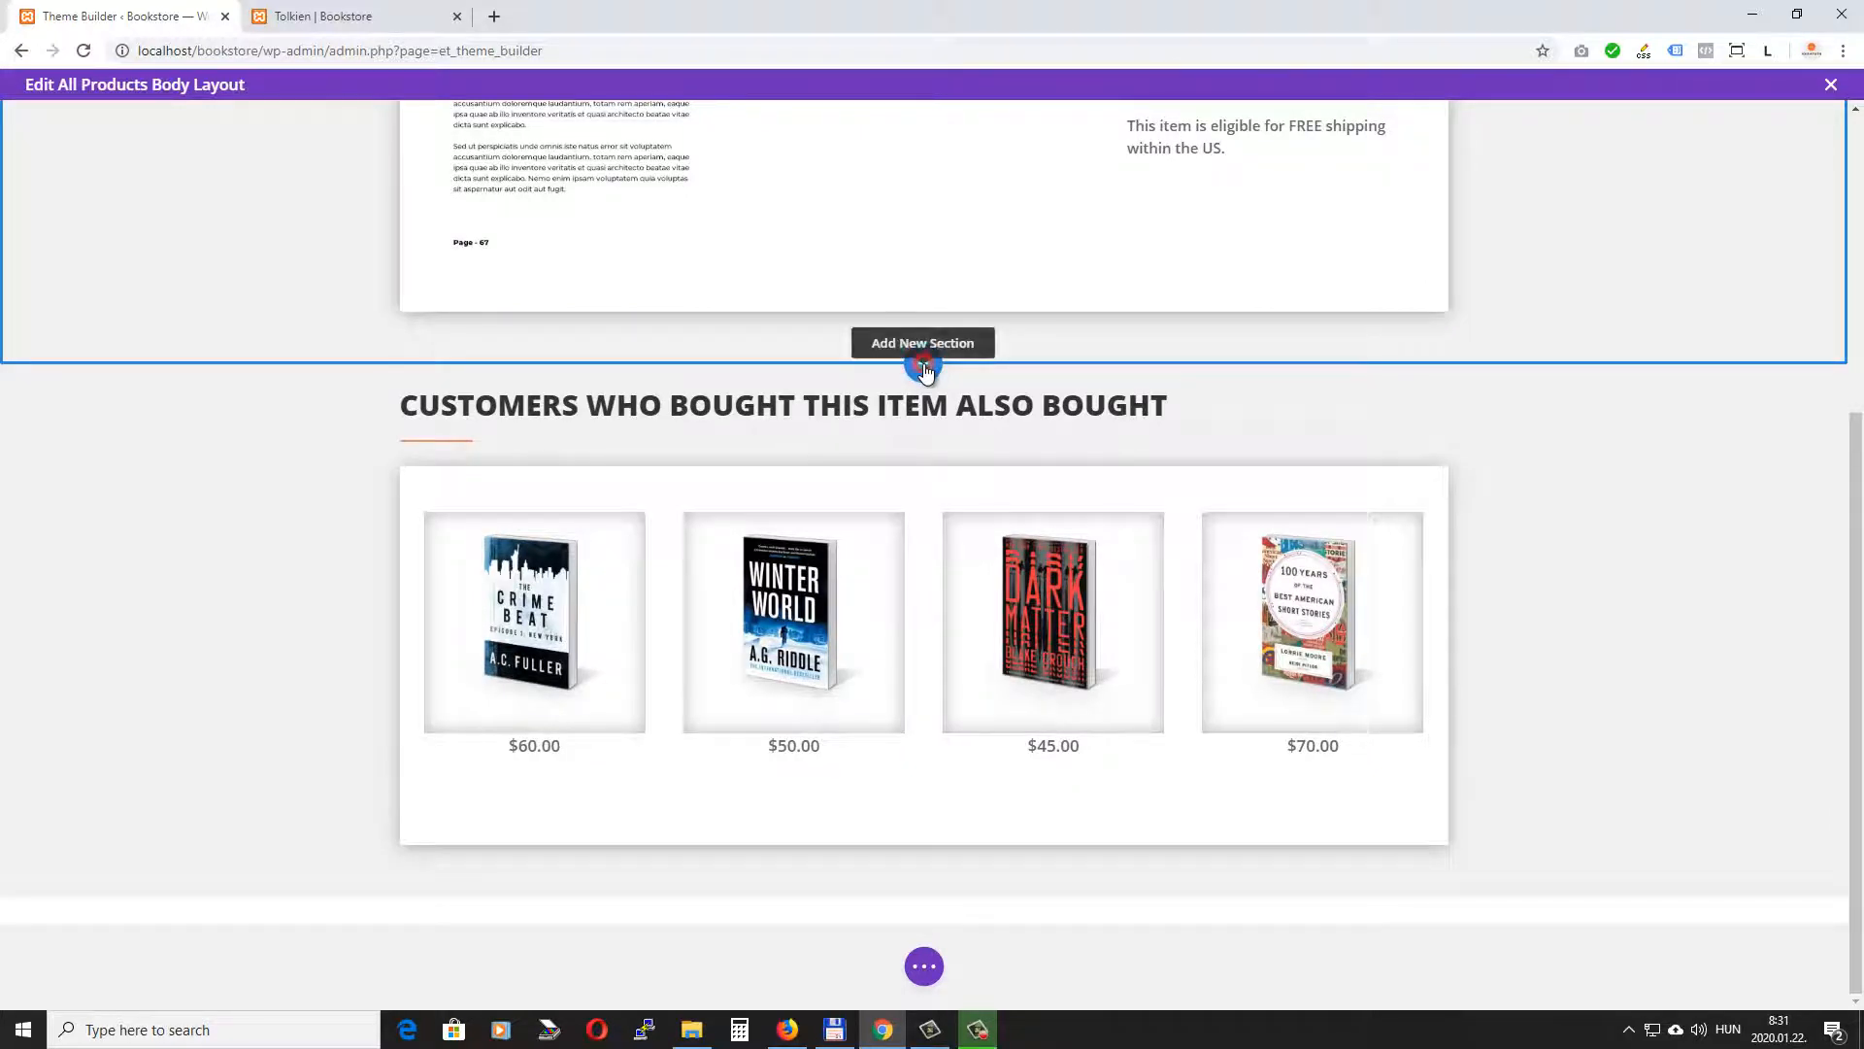
pyautogui.click(923, 365)
pyautogui.click(946, 453)
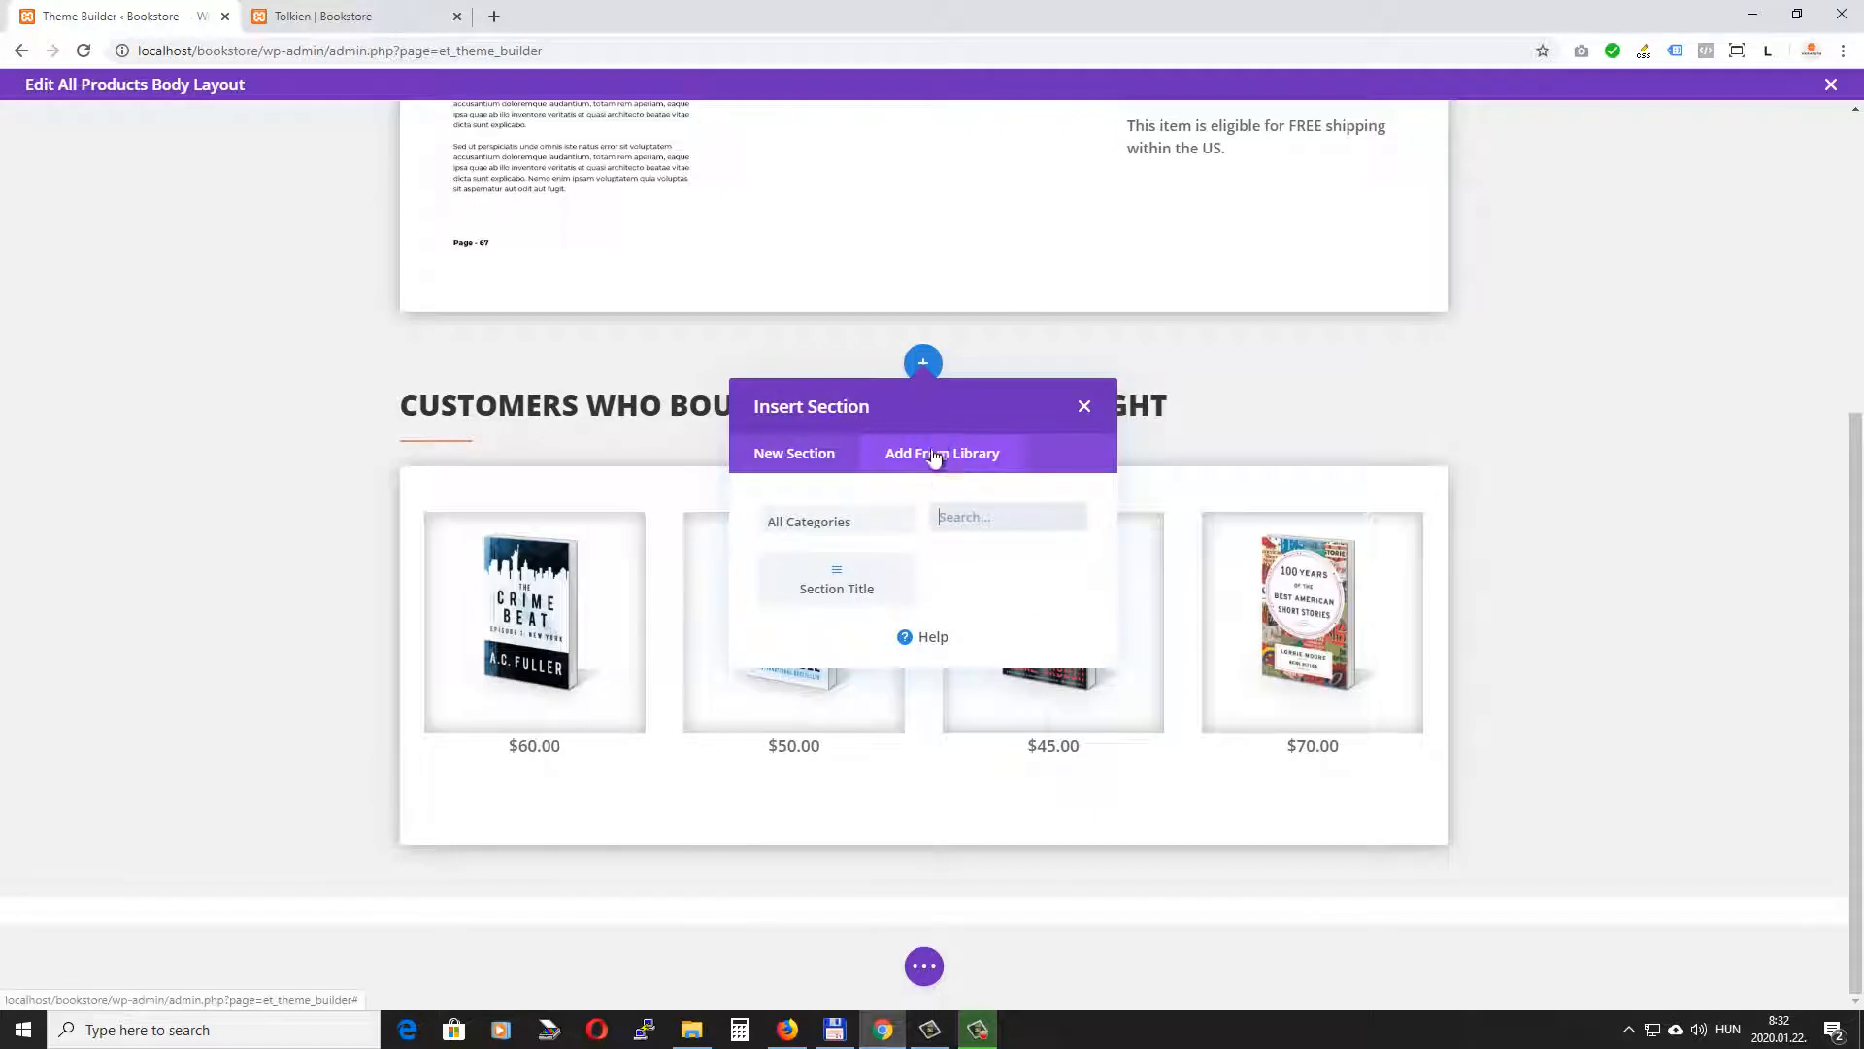
pyautogui.click(863, 589)
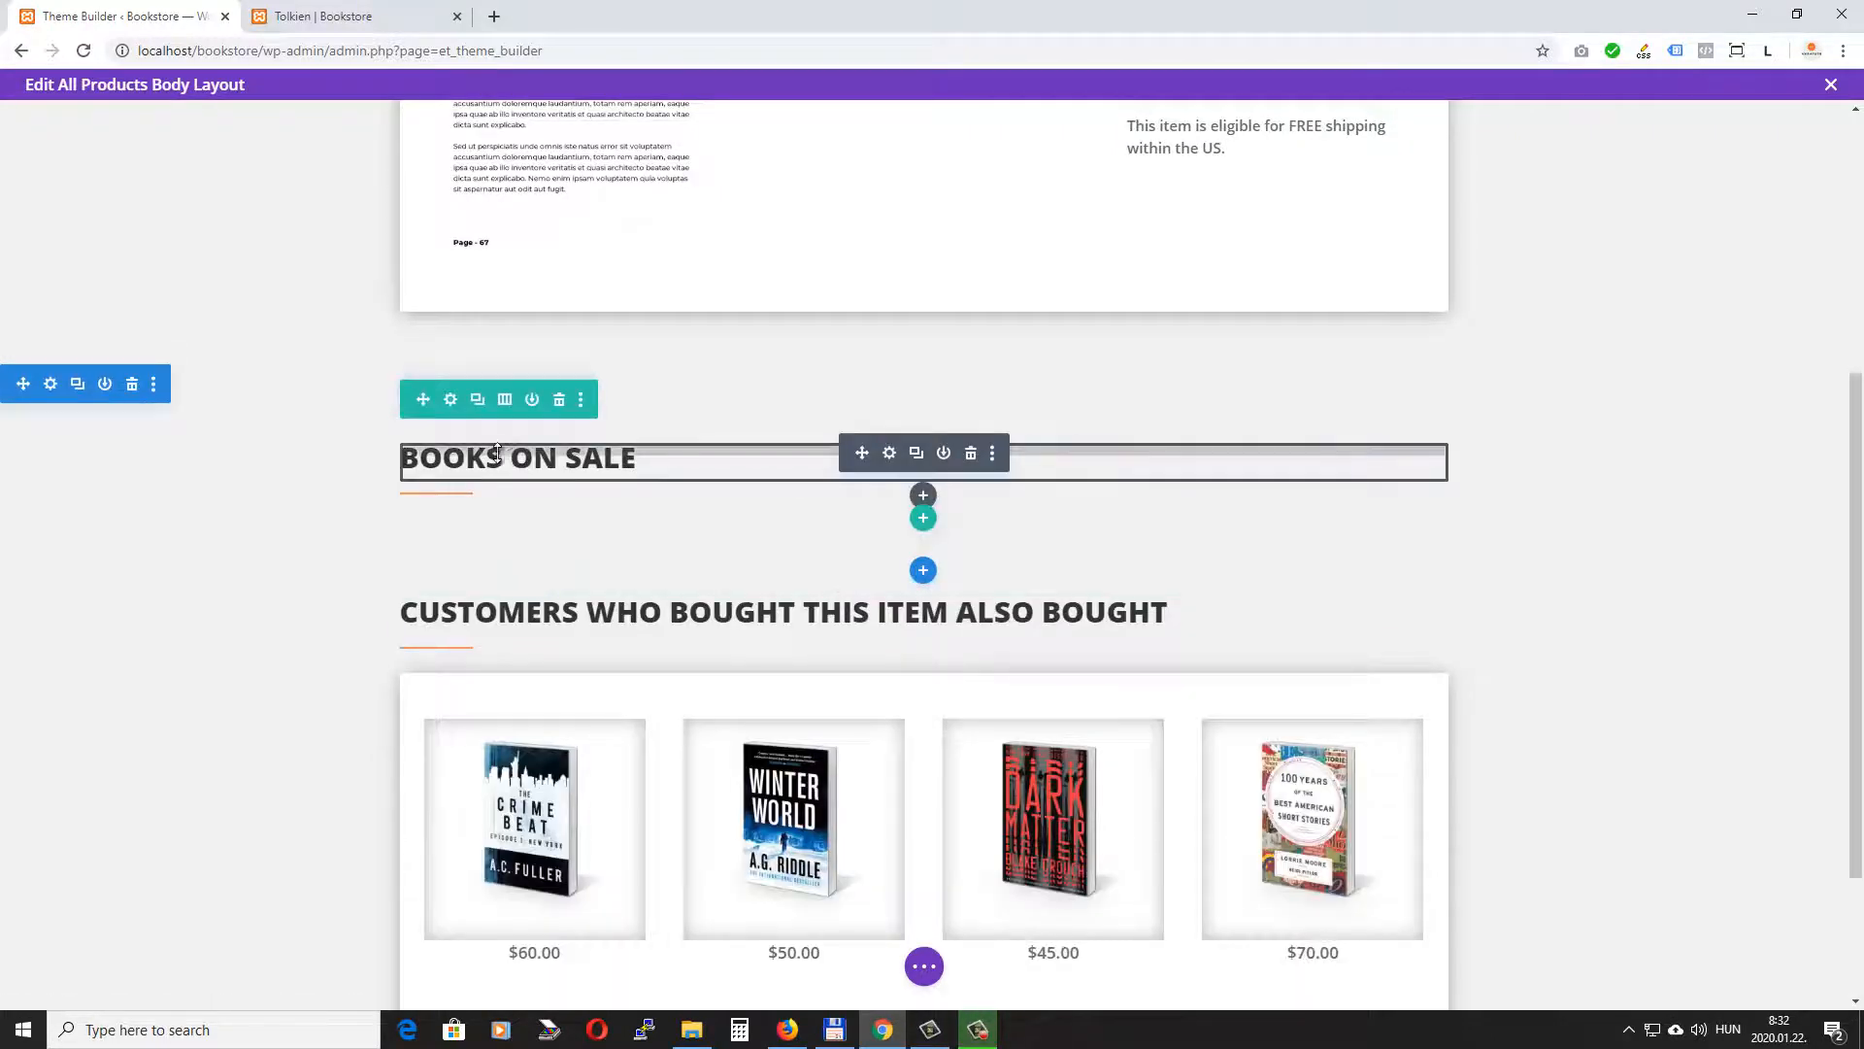
# Set the top padding of the inserted "Books on sale" title section to 0px.
pyautogui.click(50, 384)
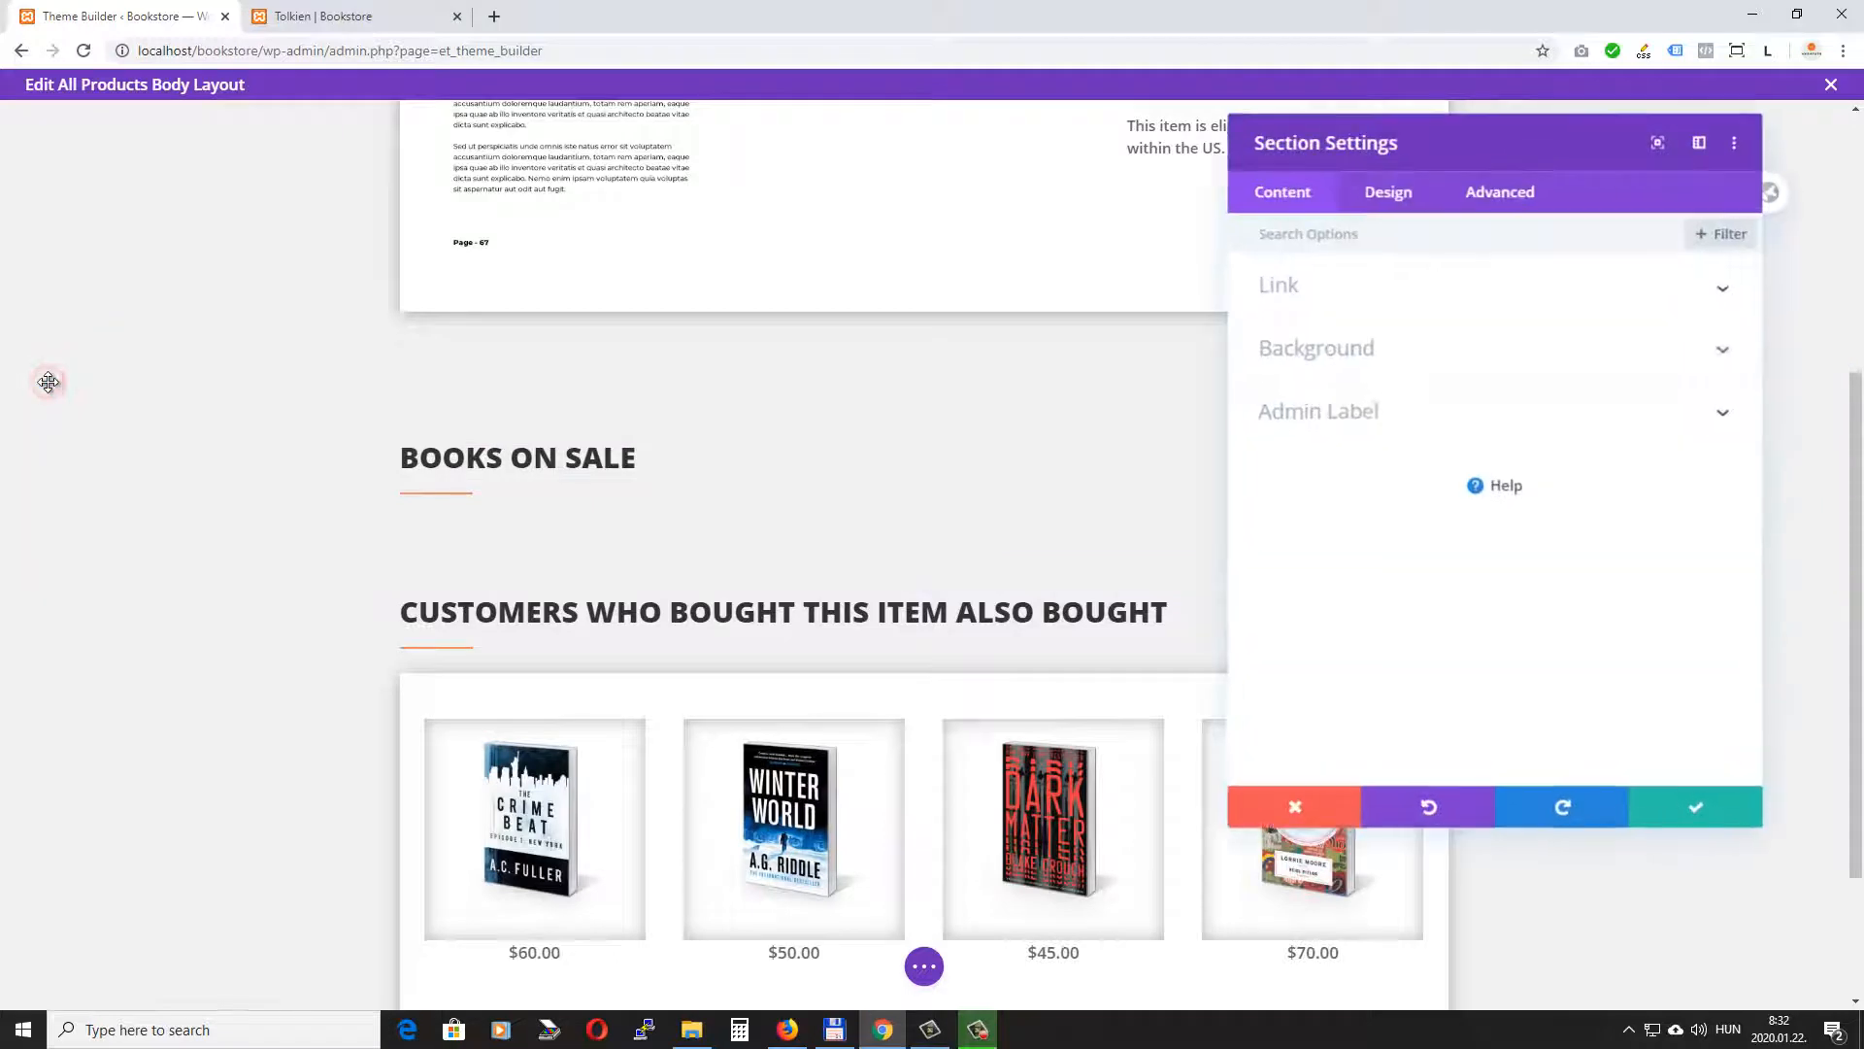
pyautogui.click(1412, 211)
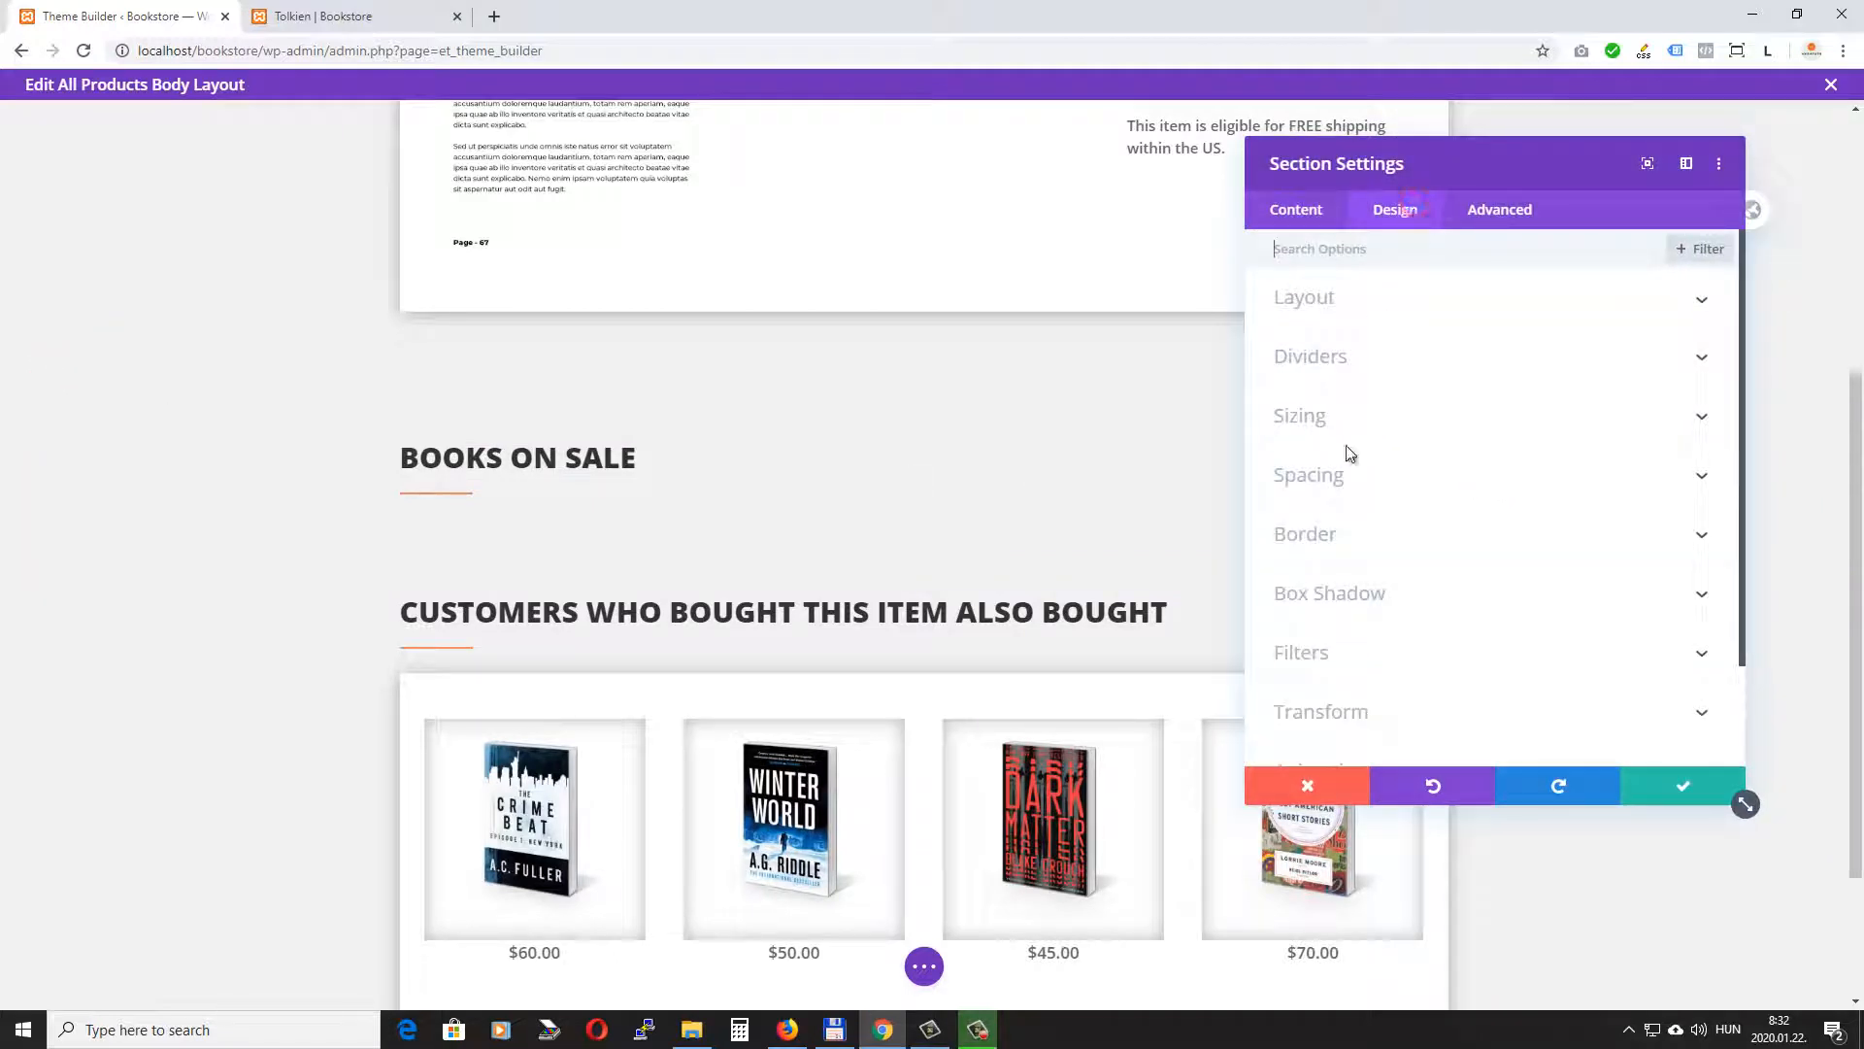
pyautogui.click(1344, 475)
pyautogui.click(1313, 424)
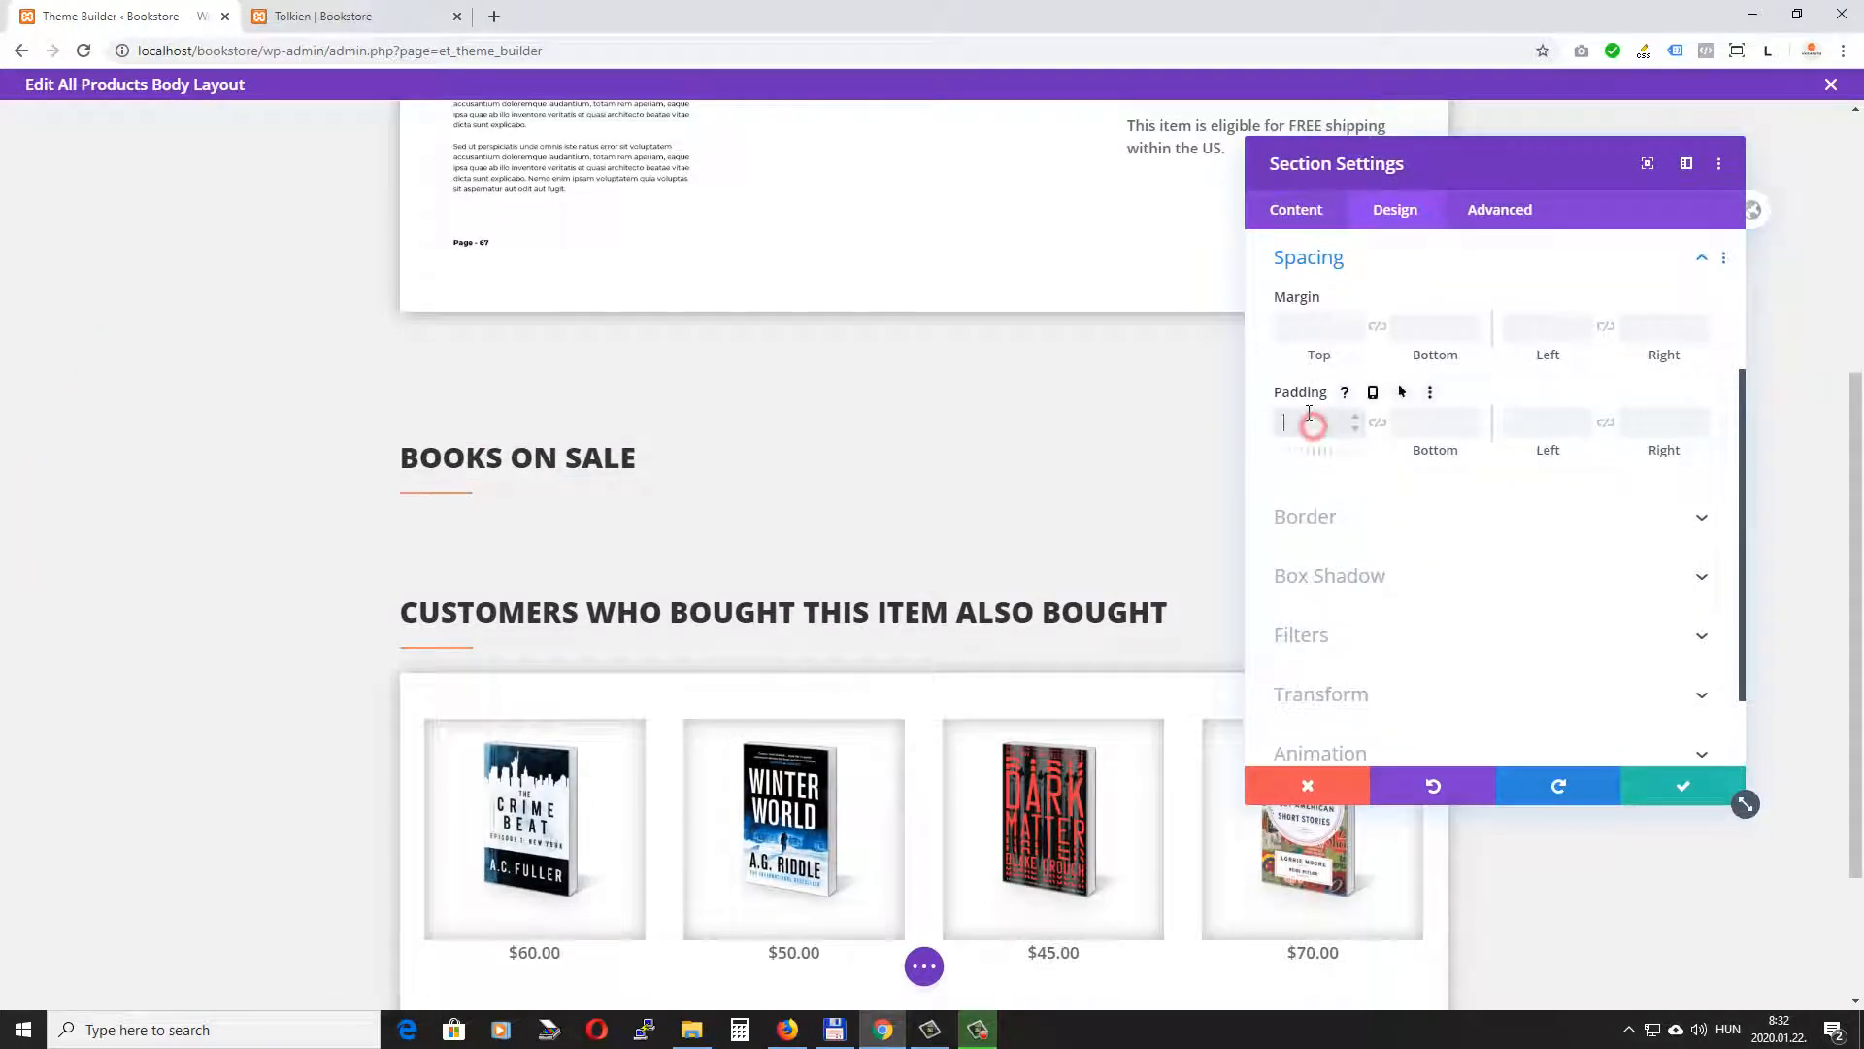
pyautogui.write('0')
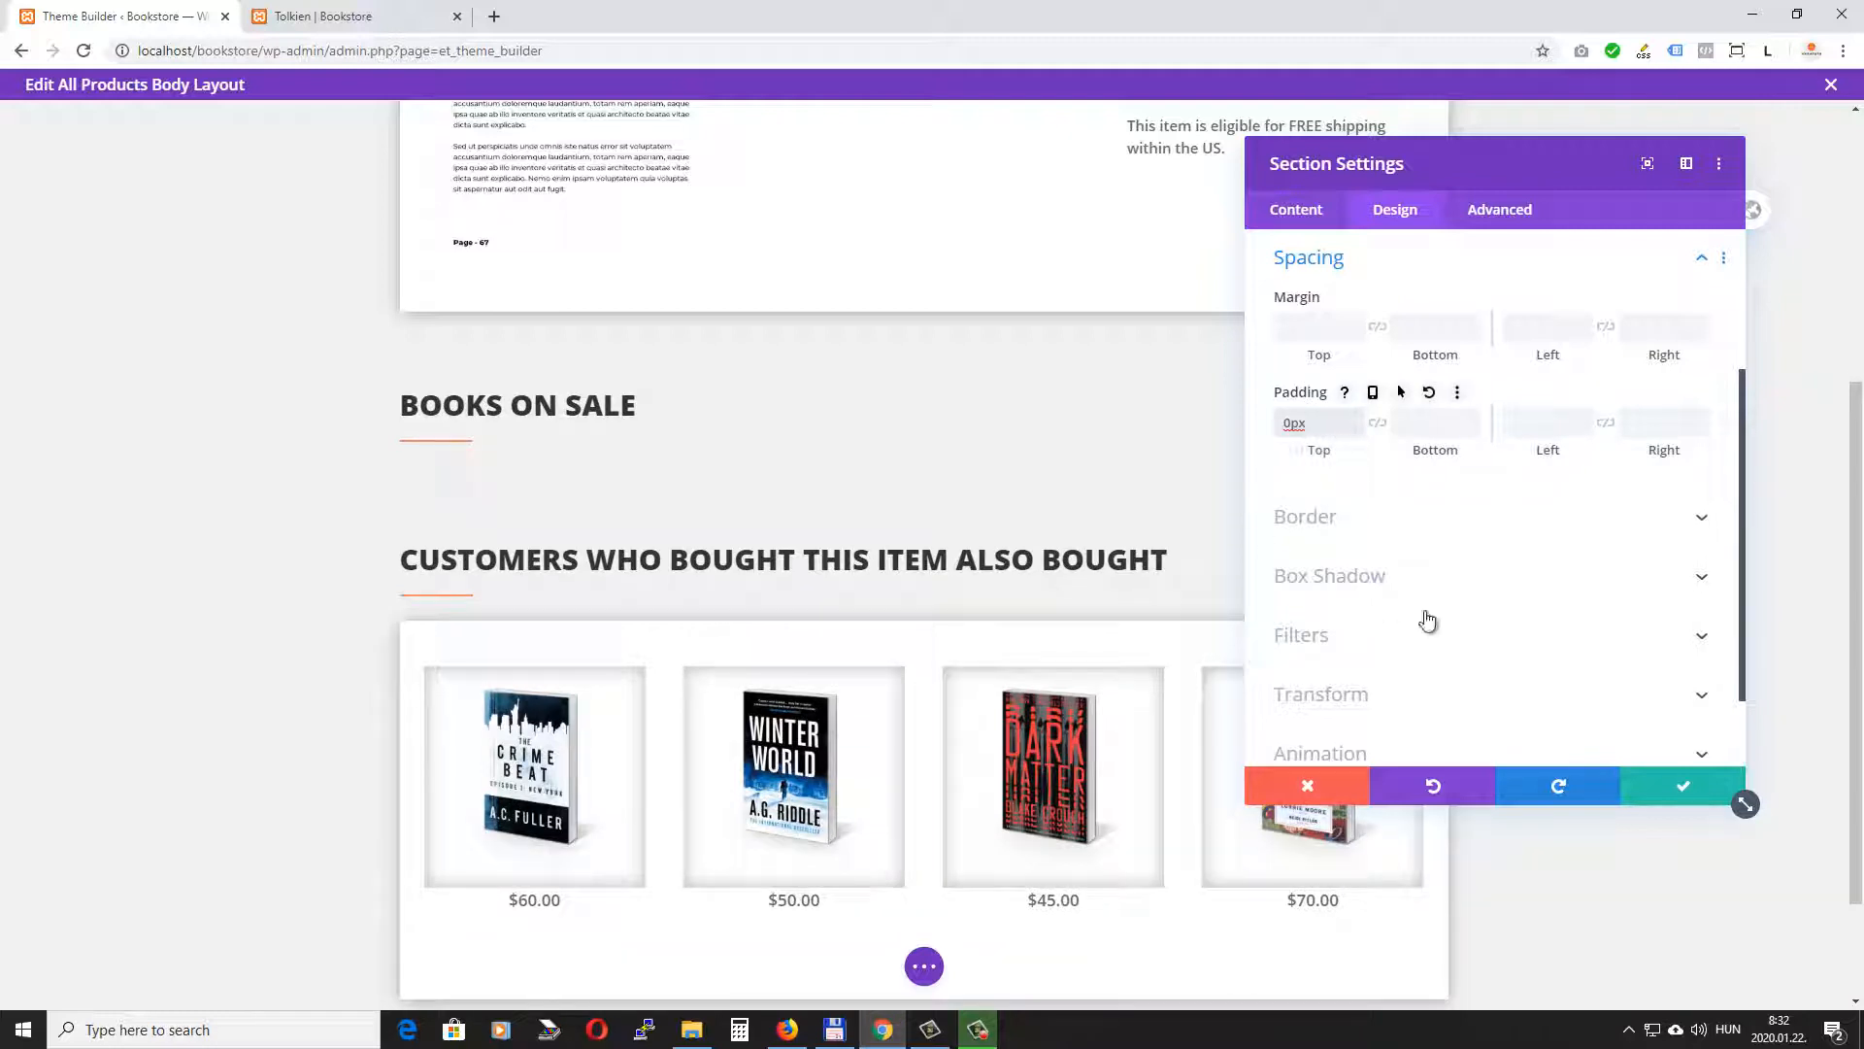
pyautogui.click(1683, 785)
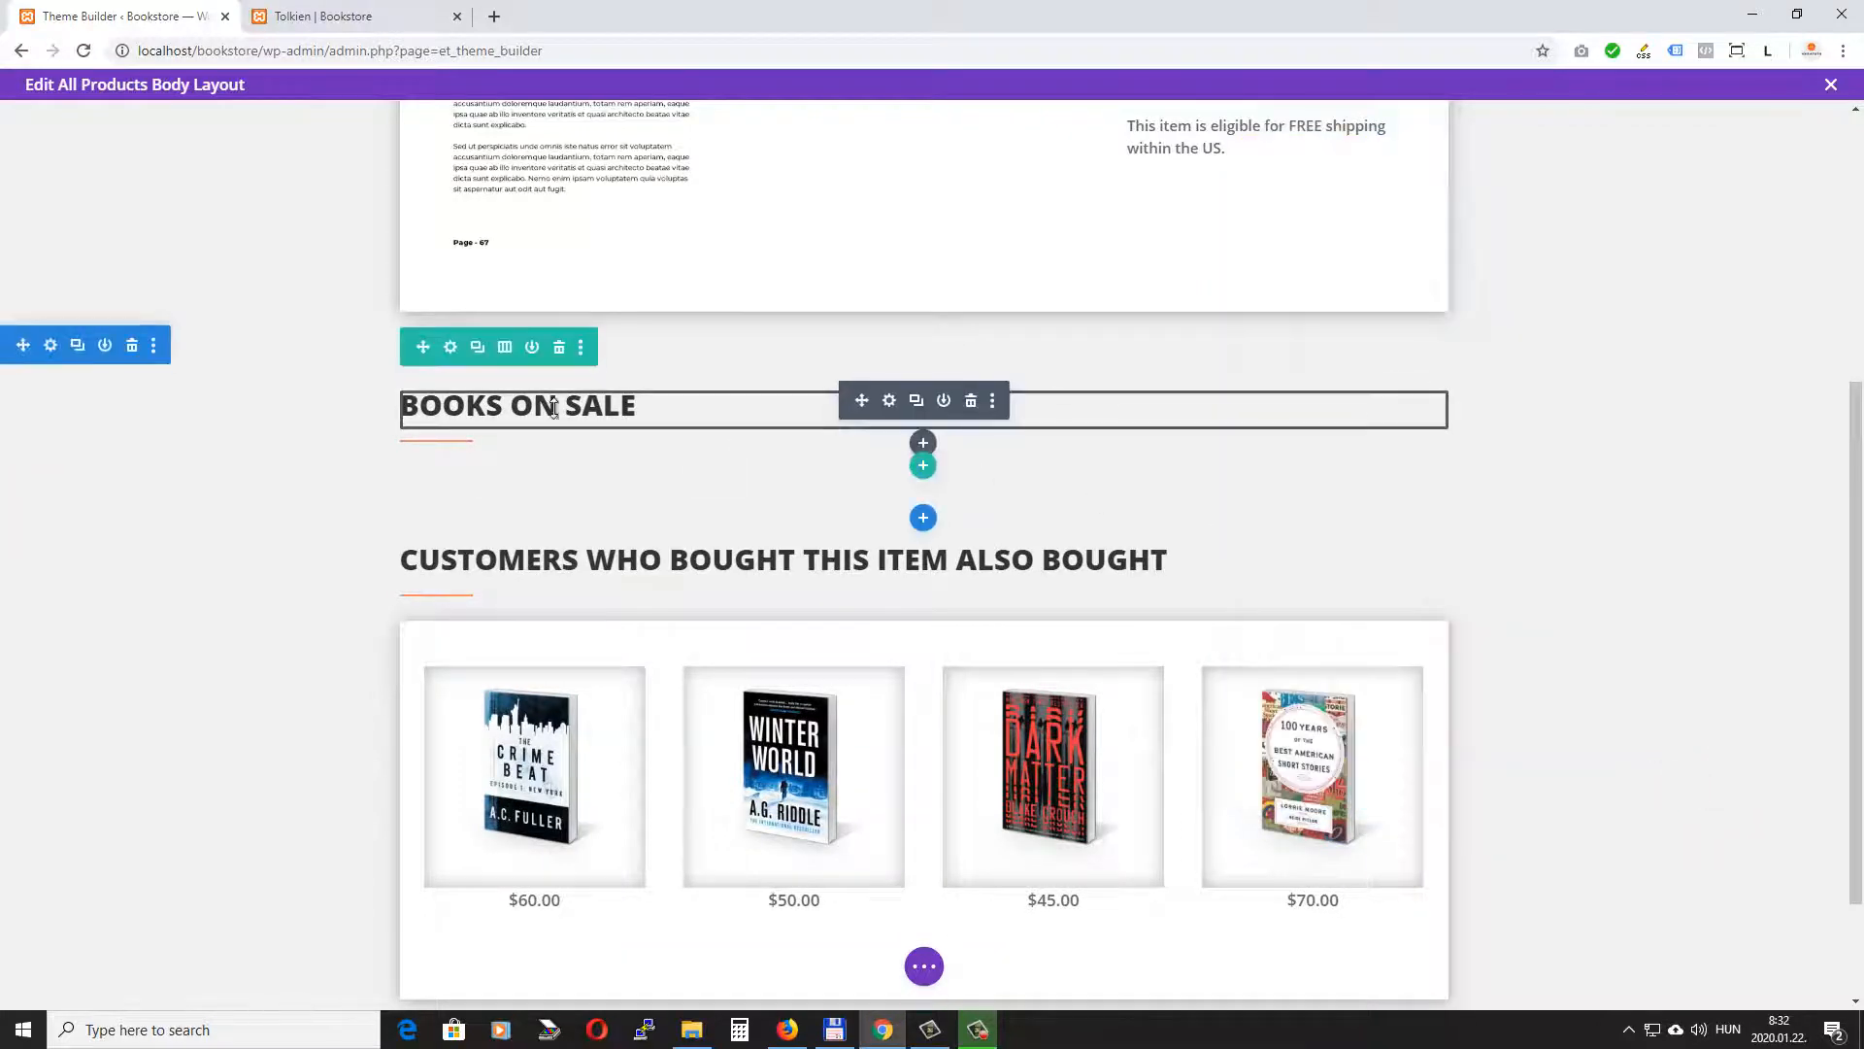
# Replace the "Books on sale" heading text in the inserted title section with "preview".
pyautogui.click(887, 401)
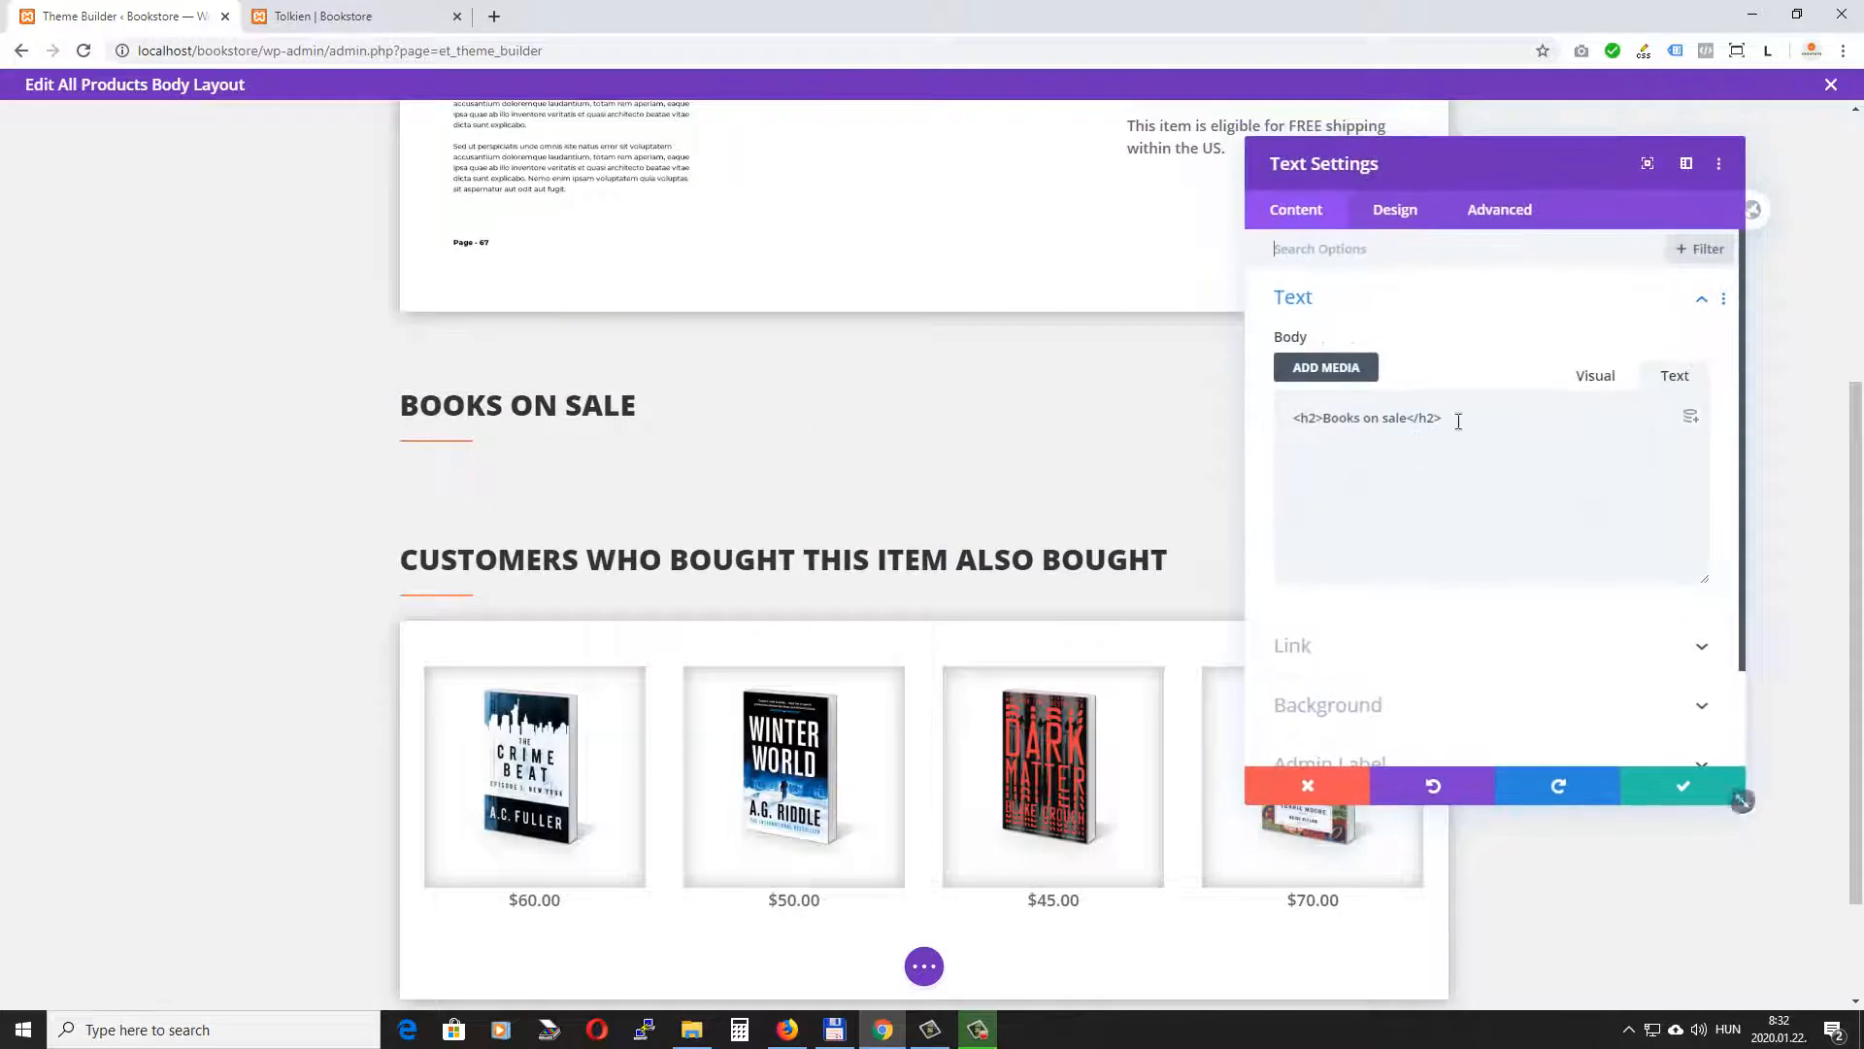
pyautogui.moveTo(1356, 426); pyautogui.dragTo(1404, 420)
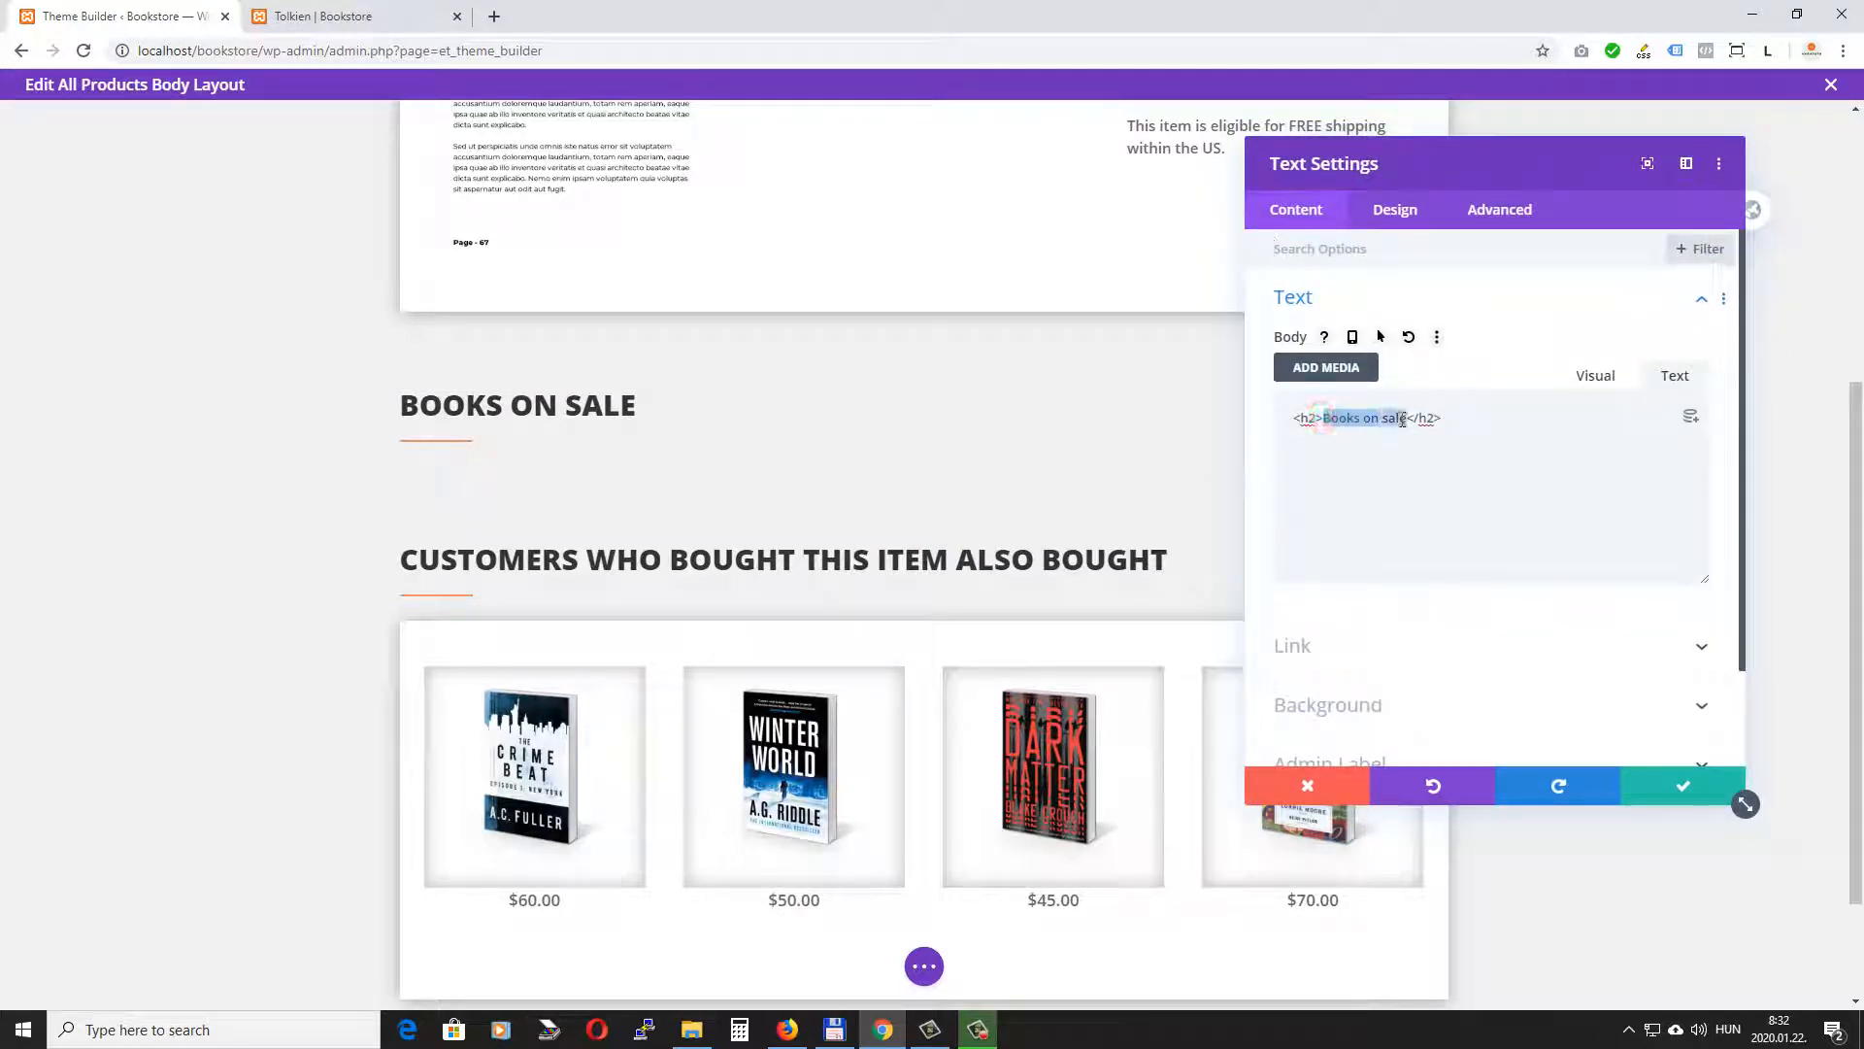
pyautogui.write('preview')
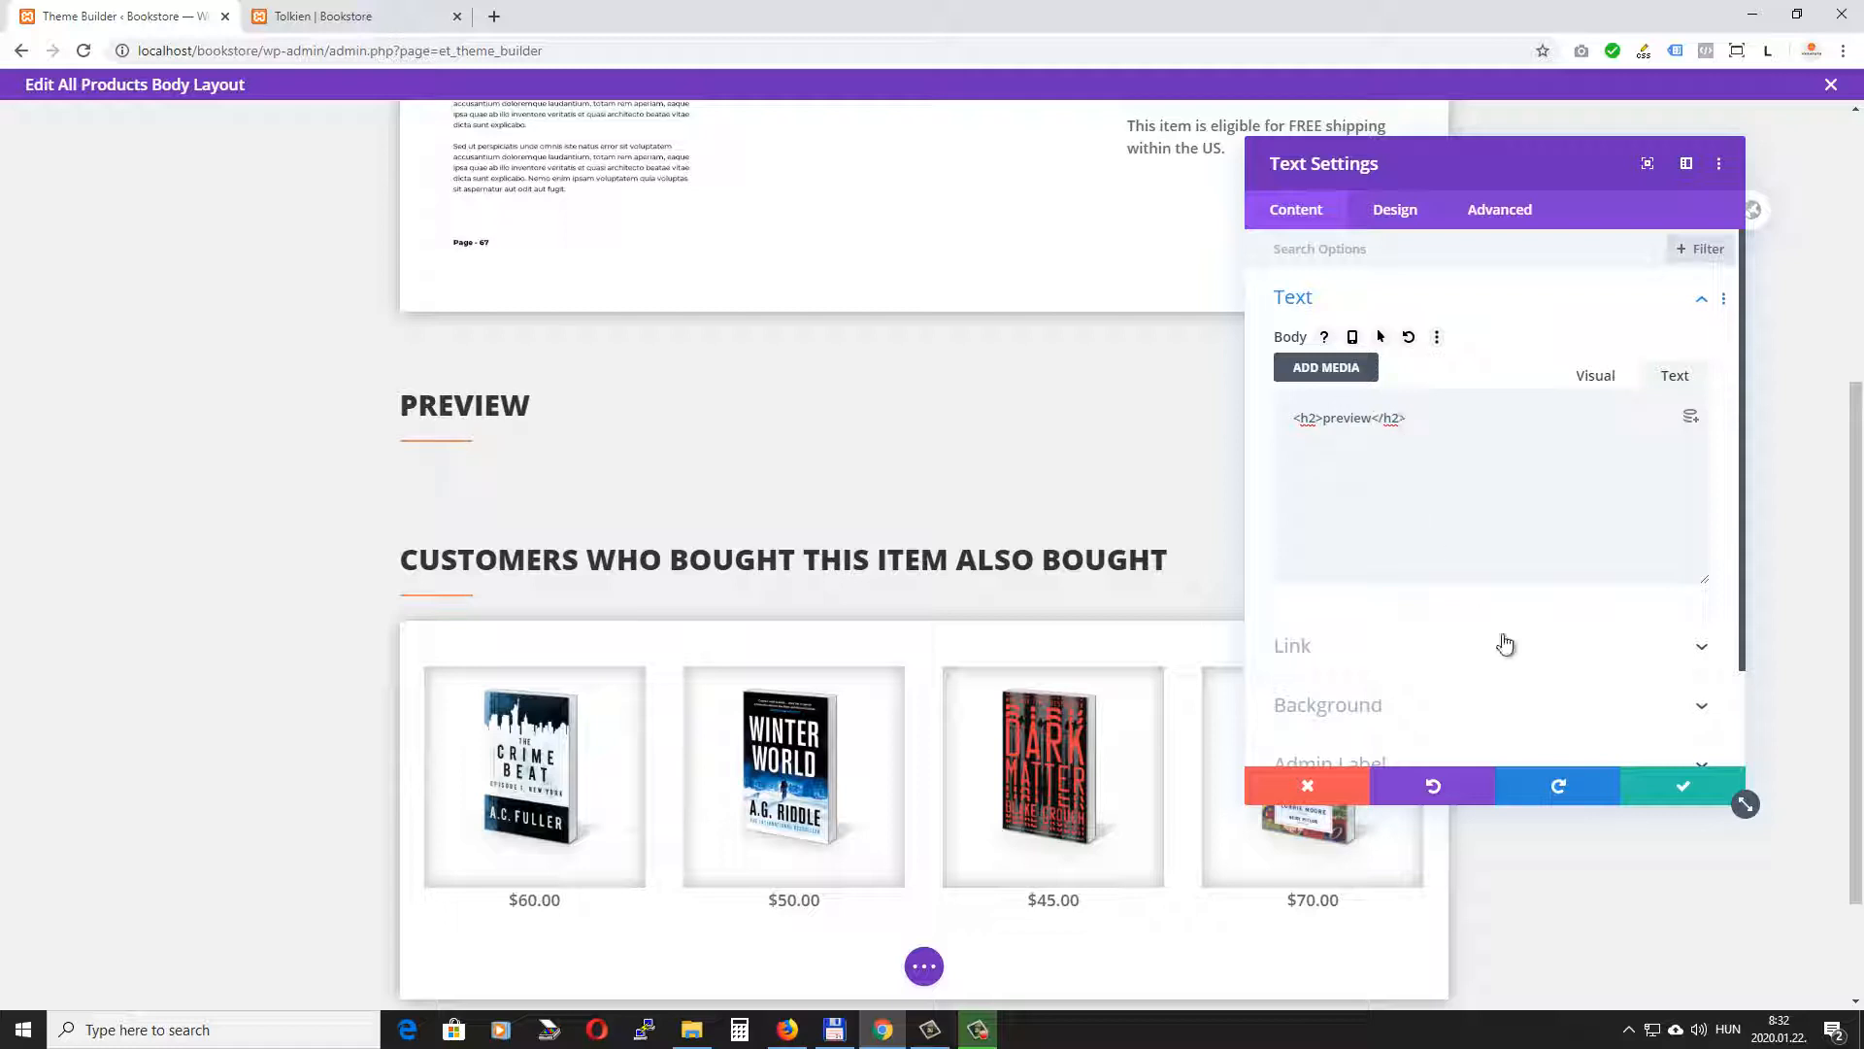
pyautogui.click(1687, 794)
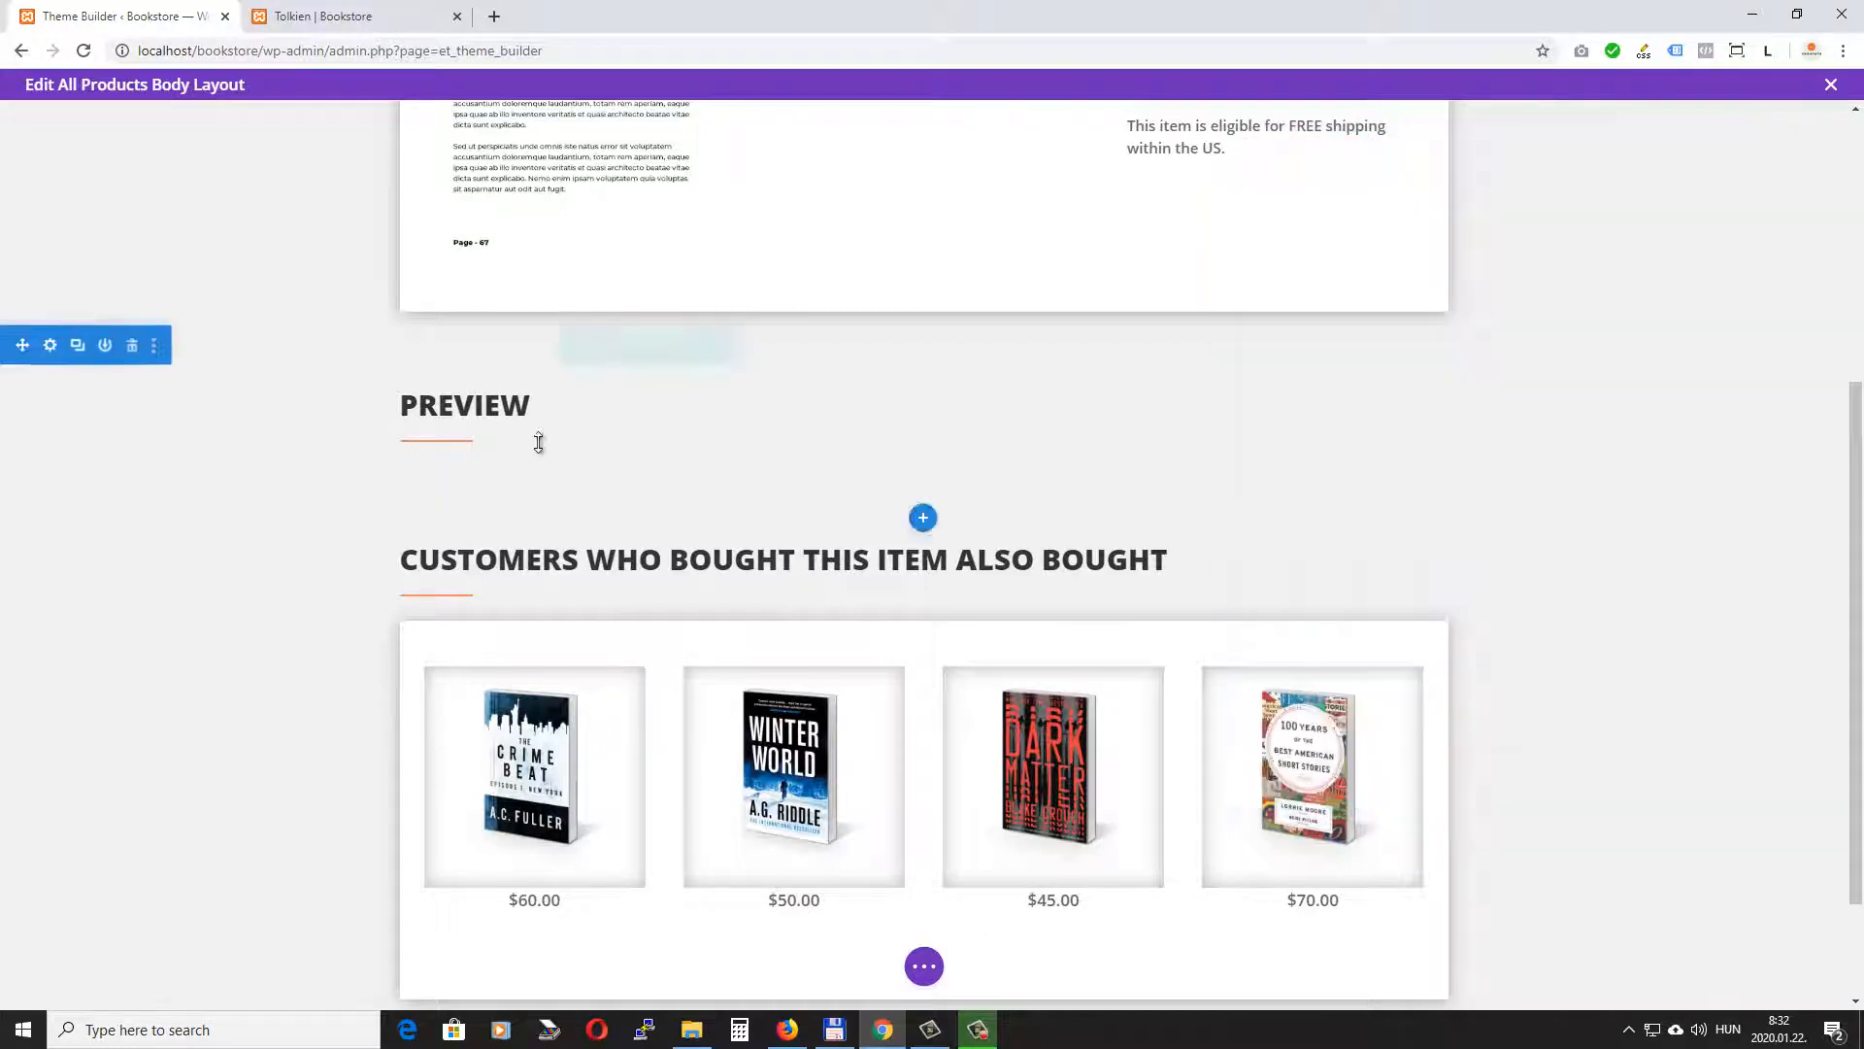
# Add a regular section with a four-equal-column row below the Preview heading, without inserting a module.
pyautogui.click(922, 520)
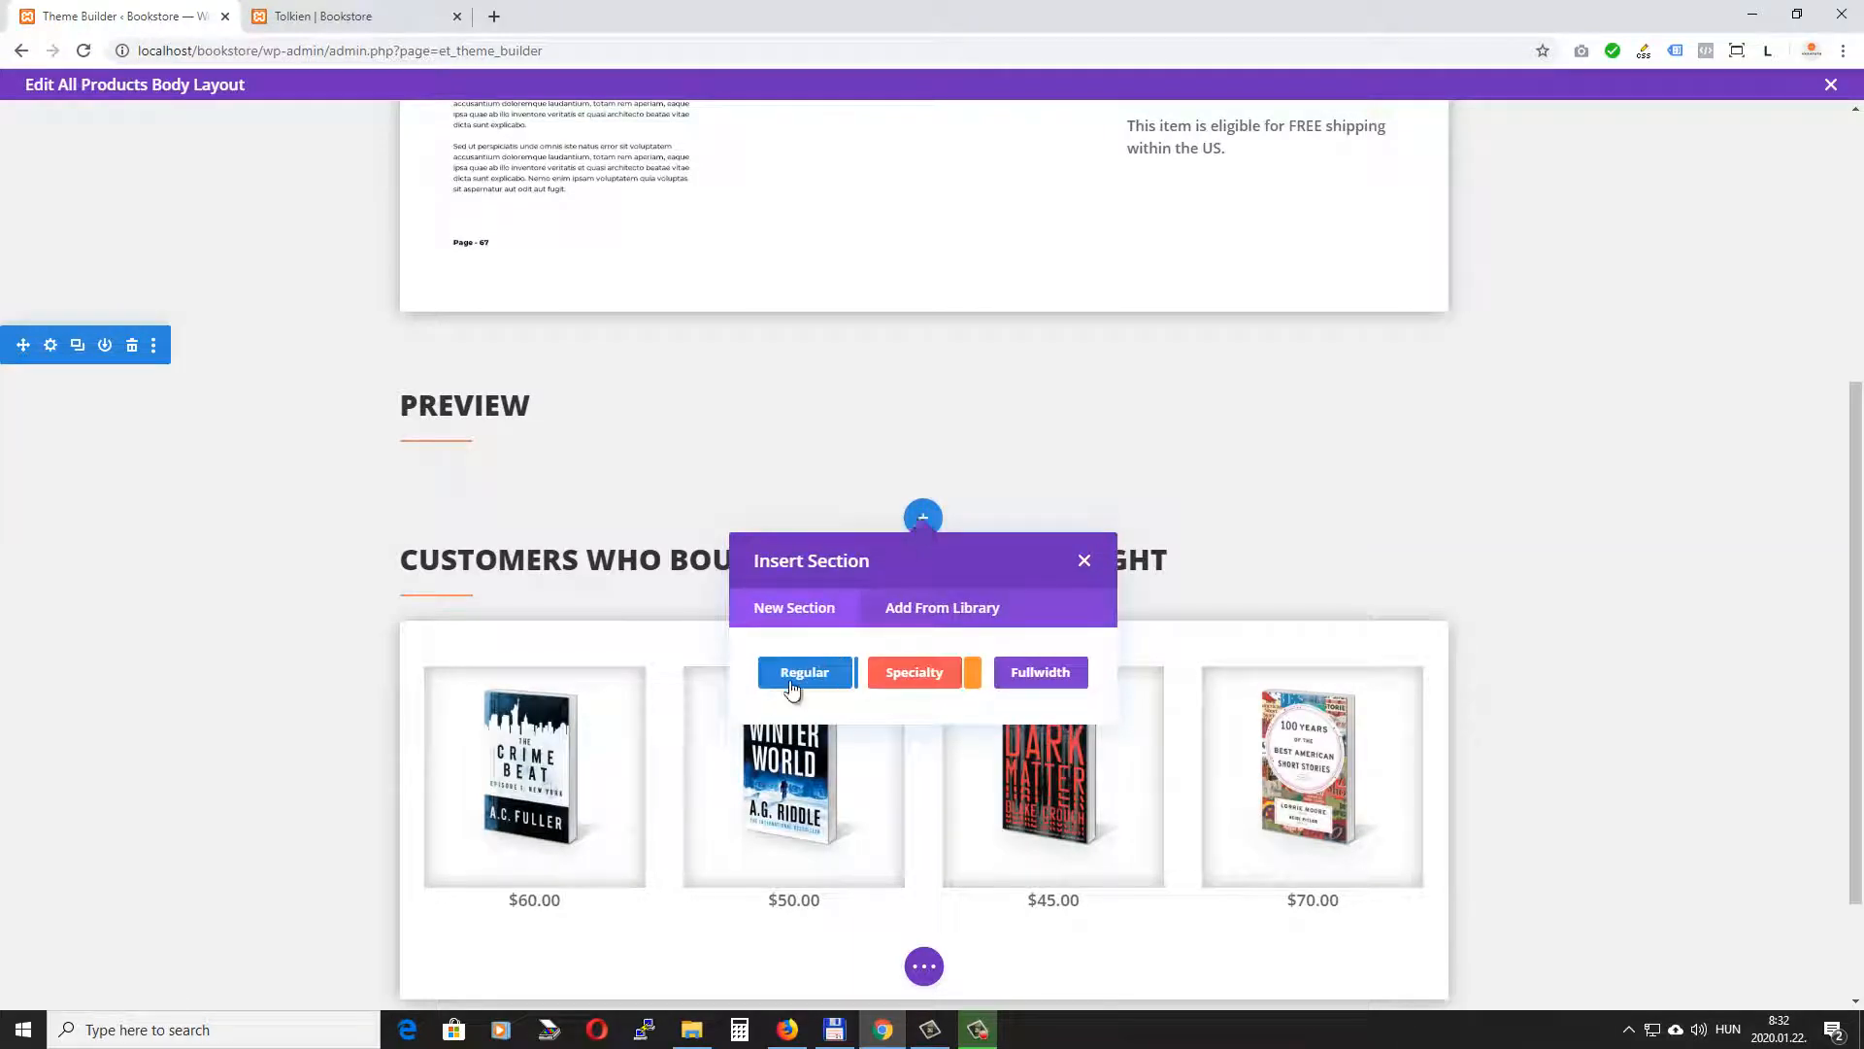
pyautogui.click(806, 673)
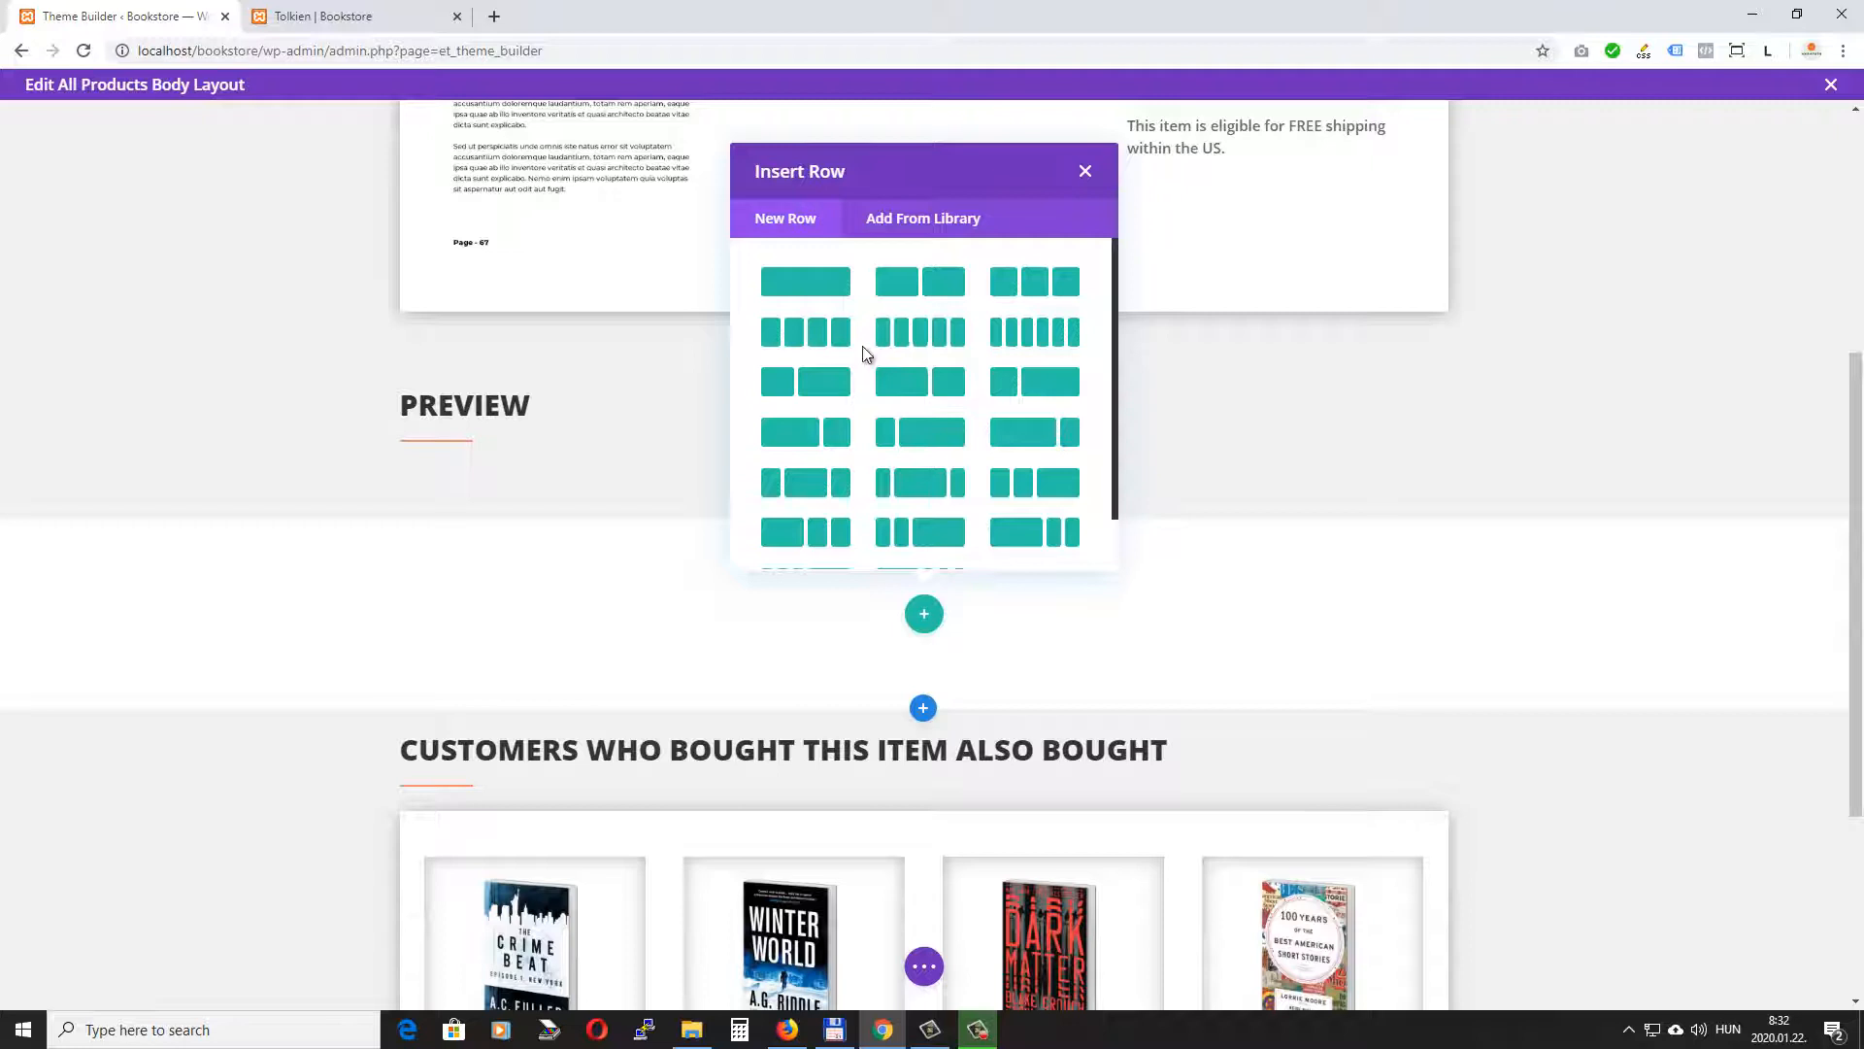
pyautogui.click(781, 328)
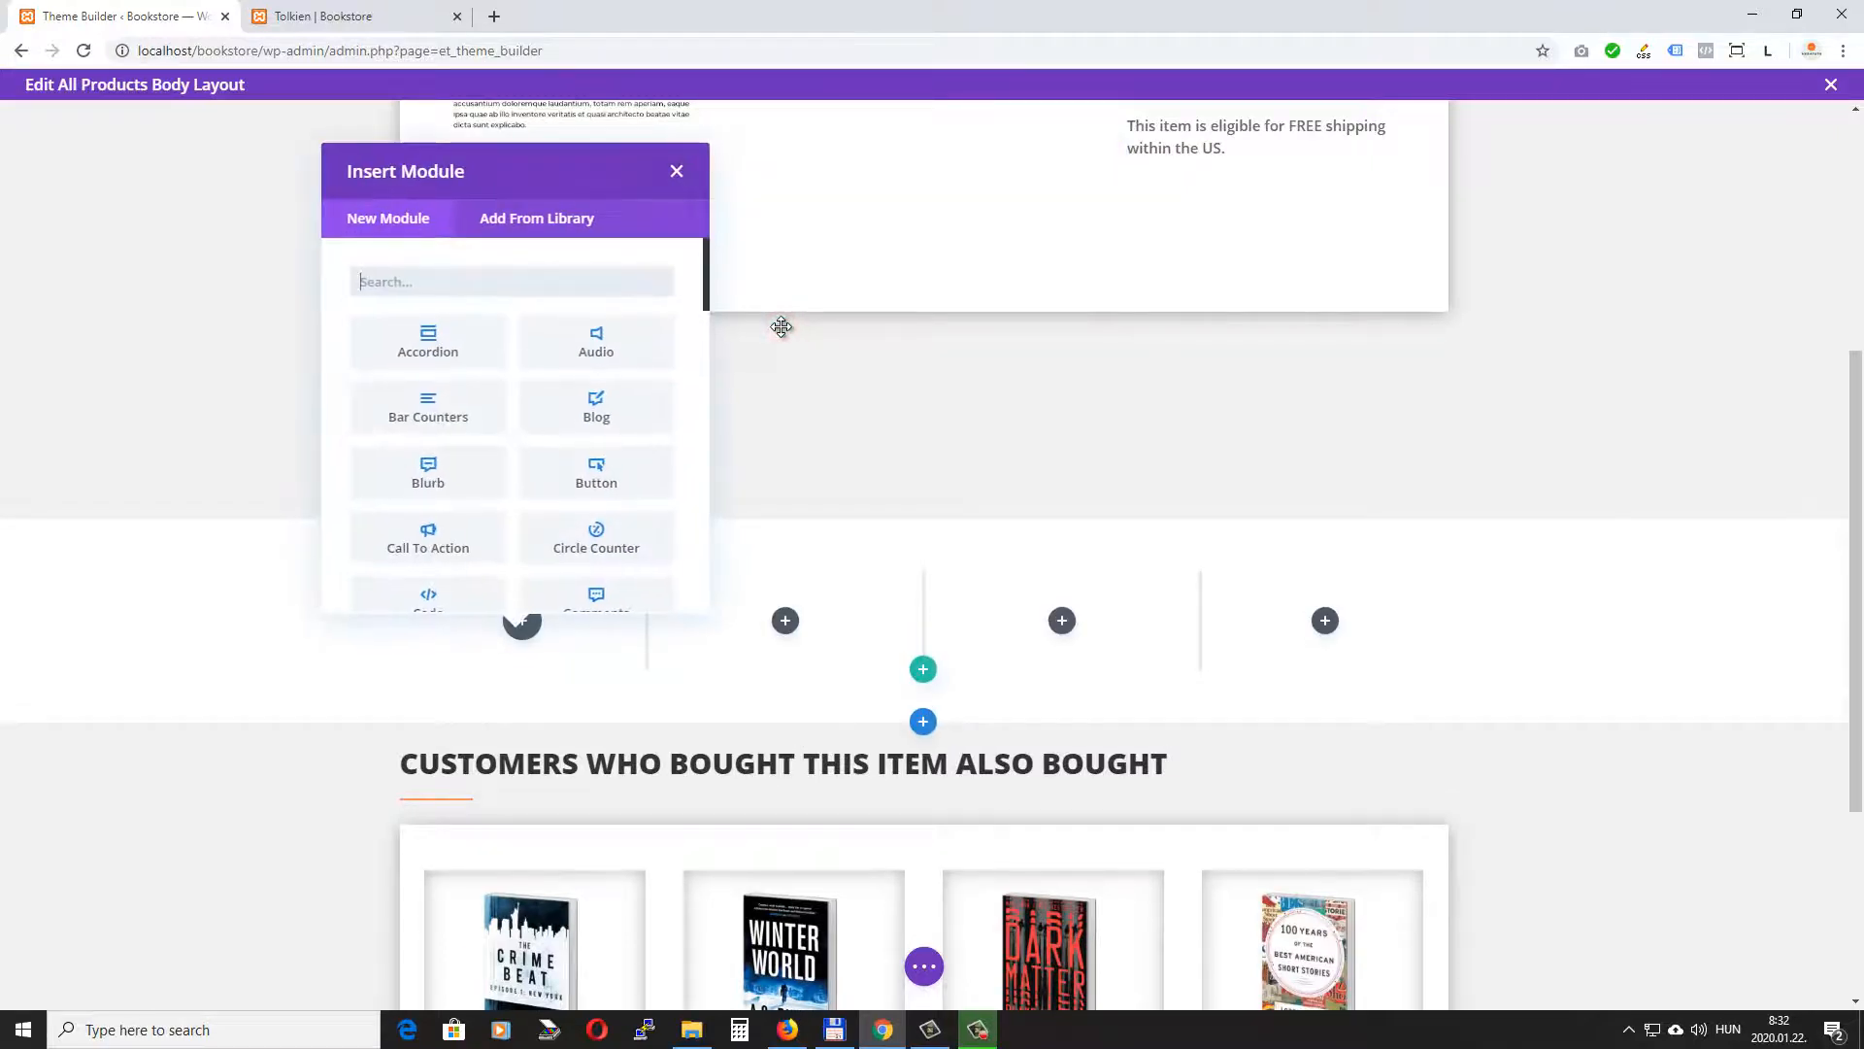
pyautogui.click(677, 171)
# Set the background color of the new four-column section to #f1f1f1.
pyautogui.click(51, 539)
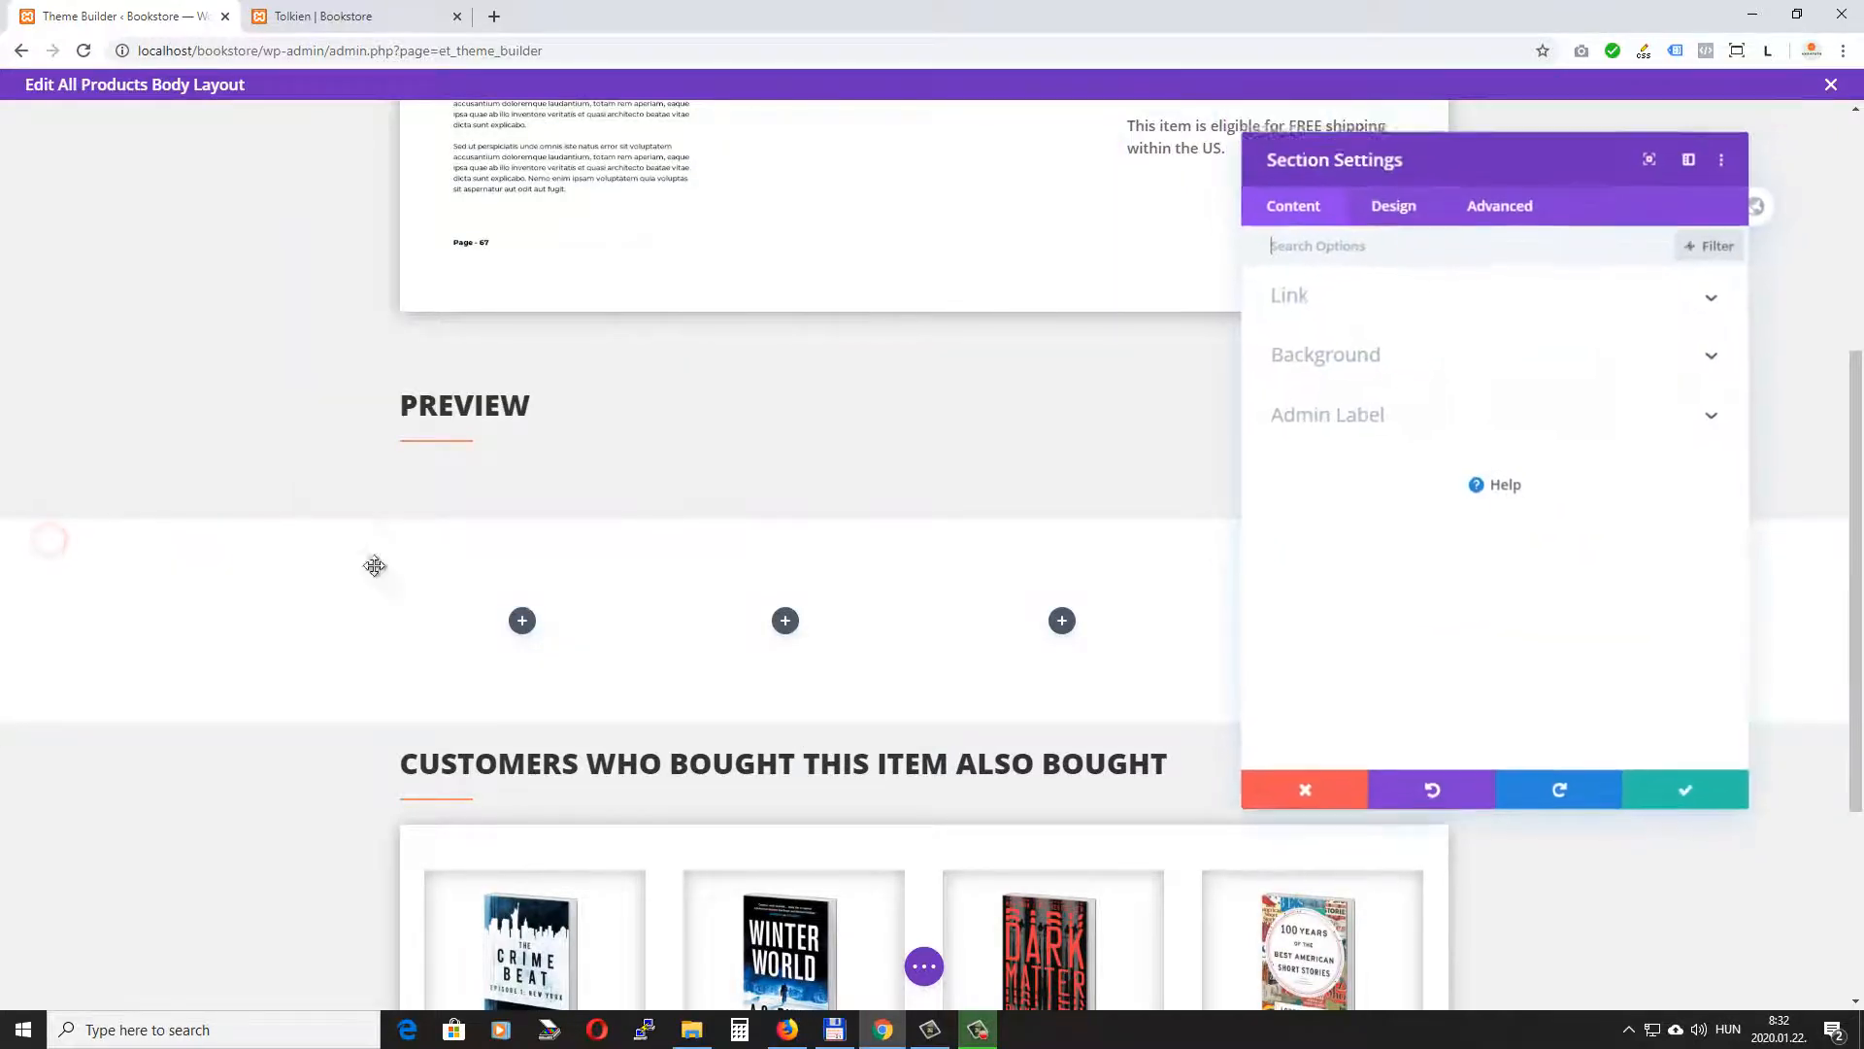
pyautogui.click(1359, 359)
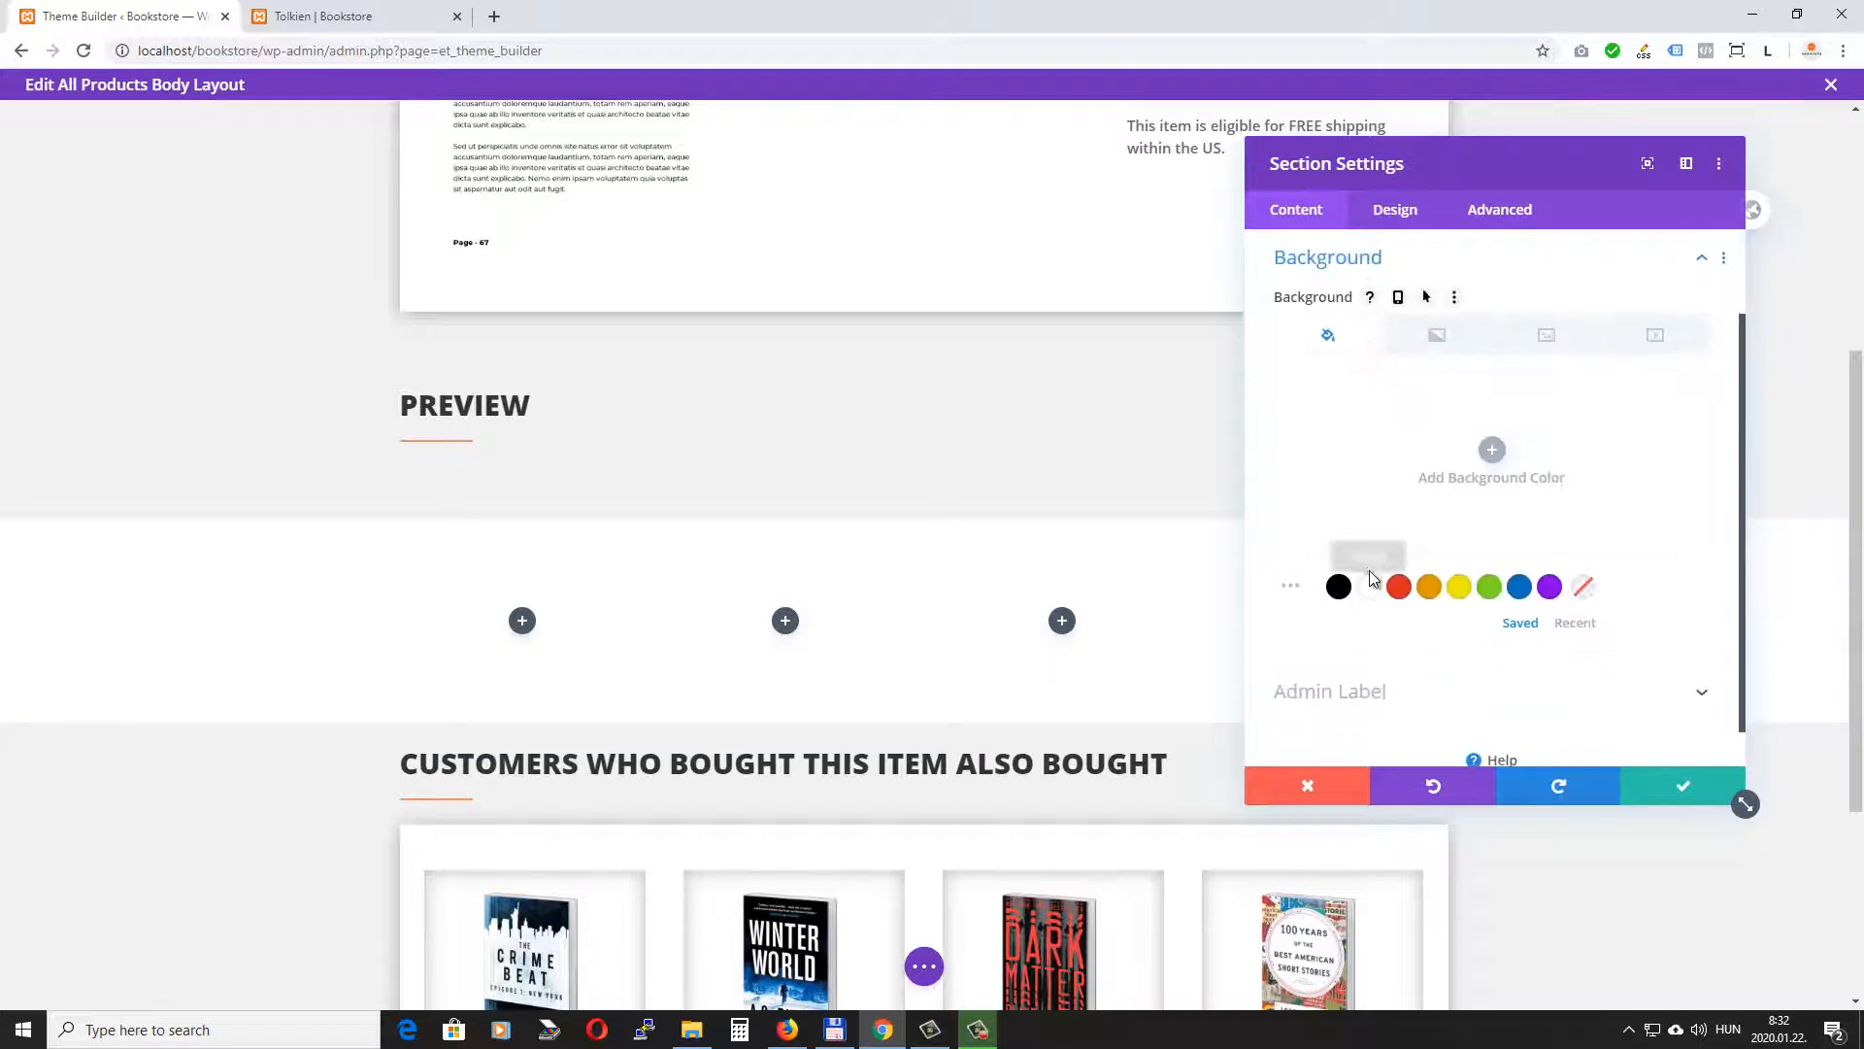
pyautogui.click(1489, 452)
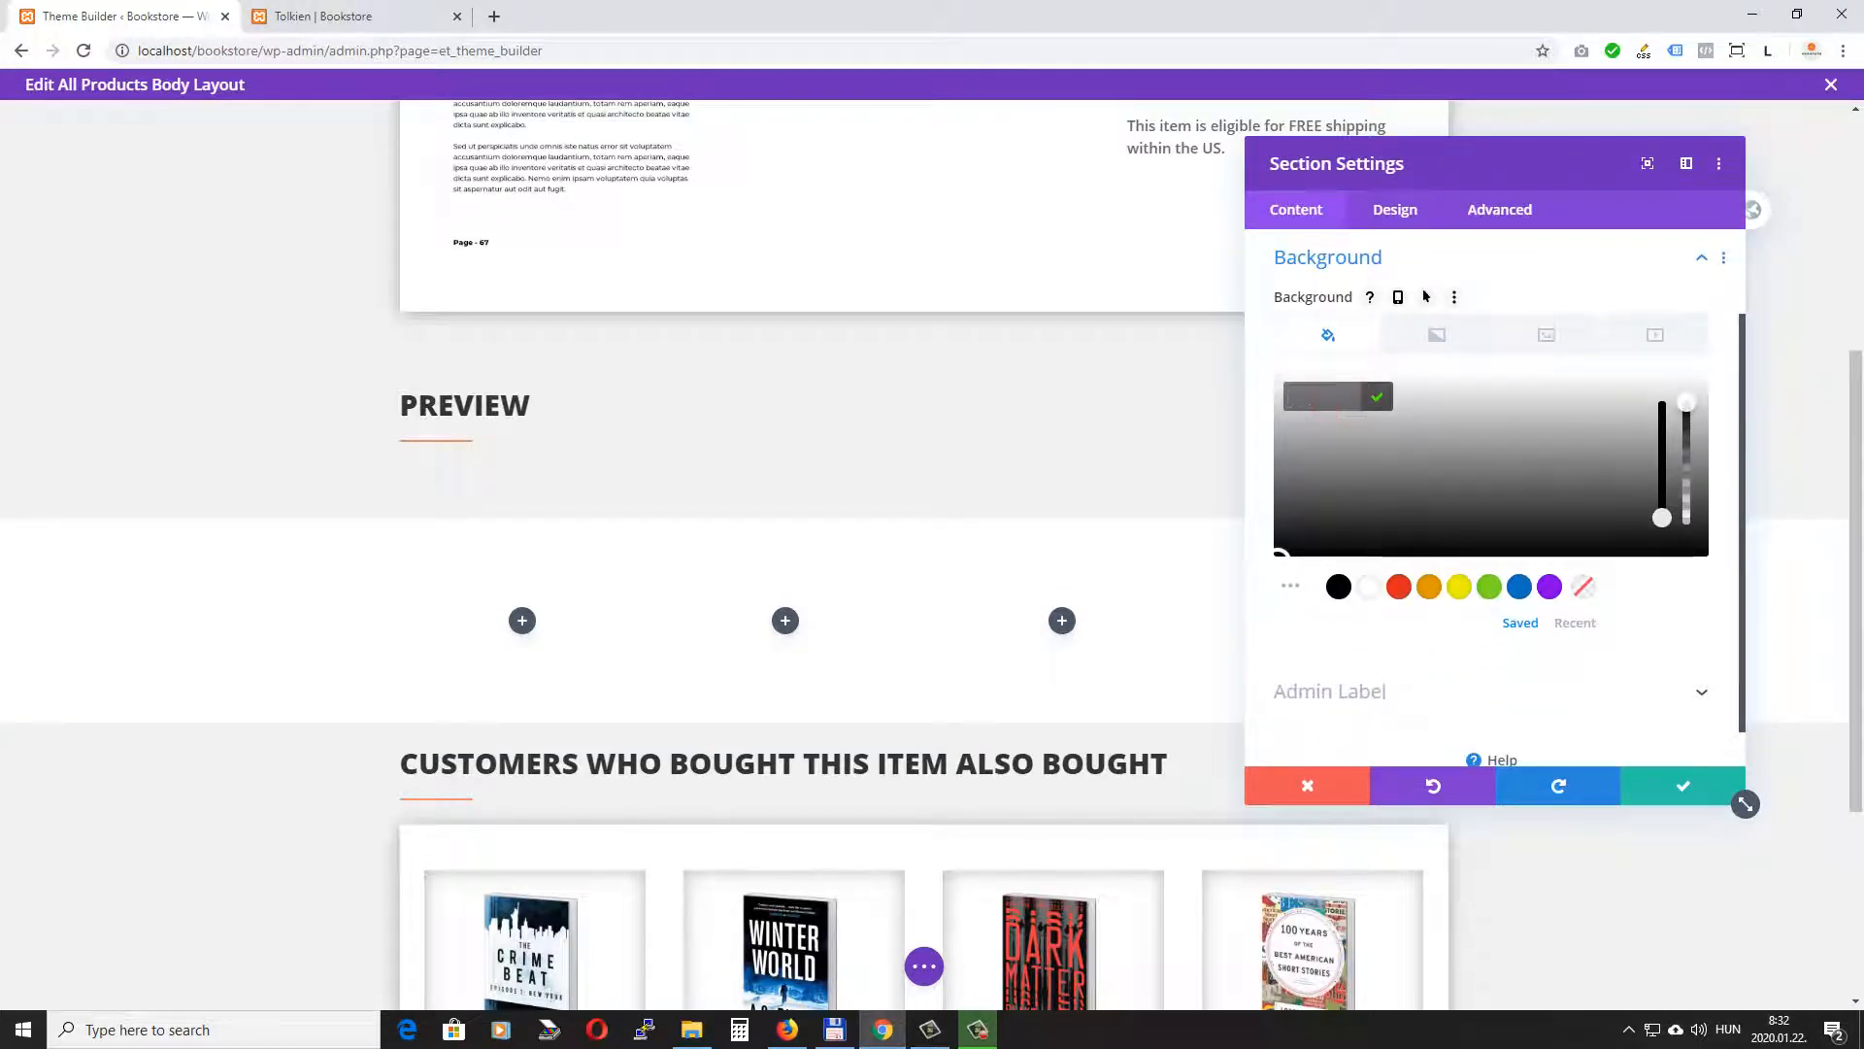
pyautogui.write('f1f1f')
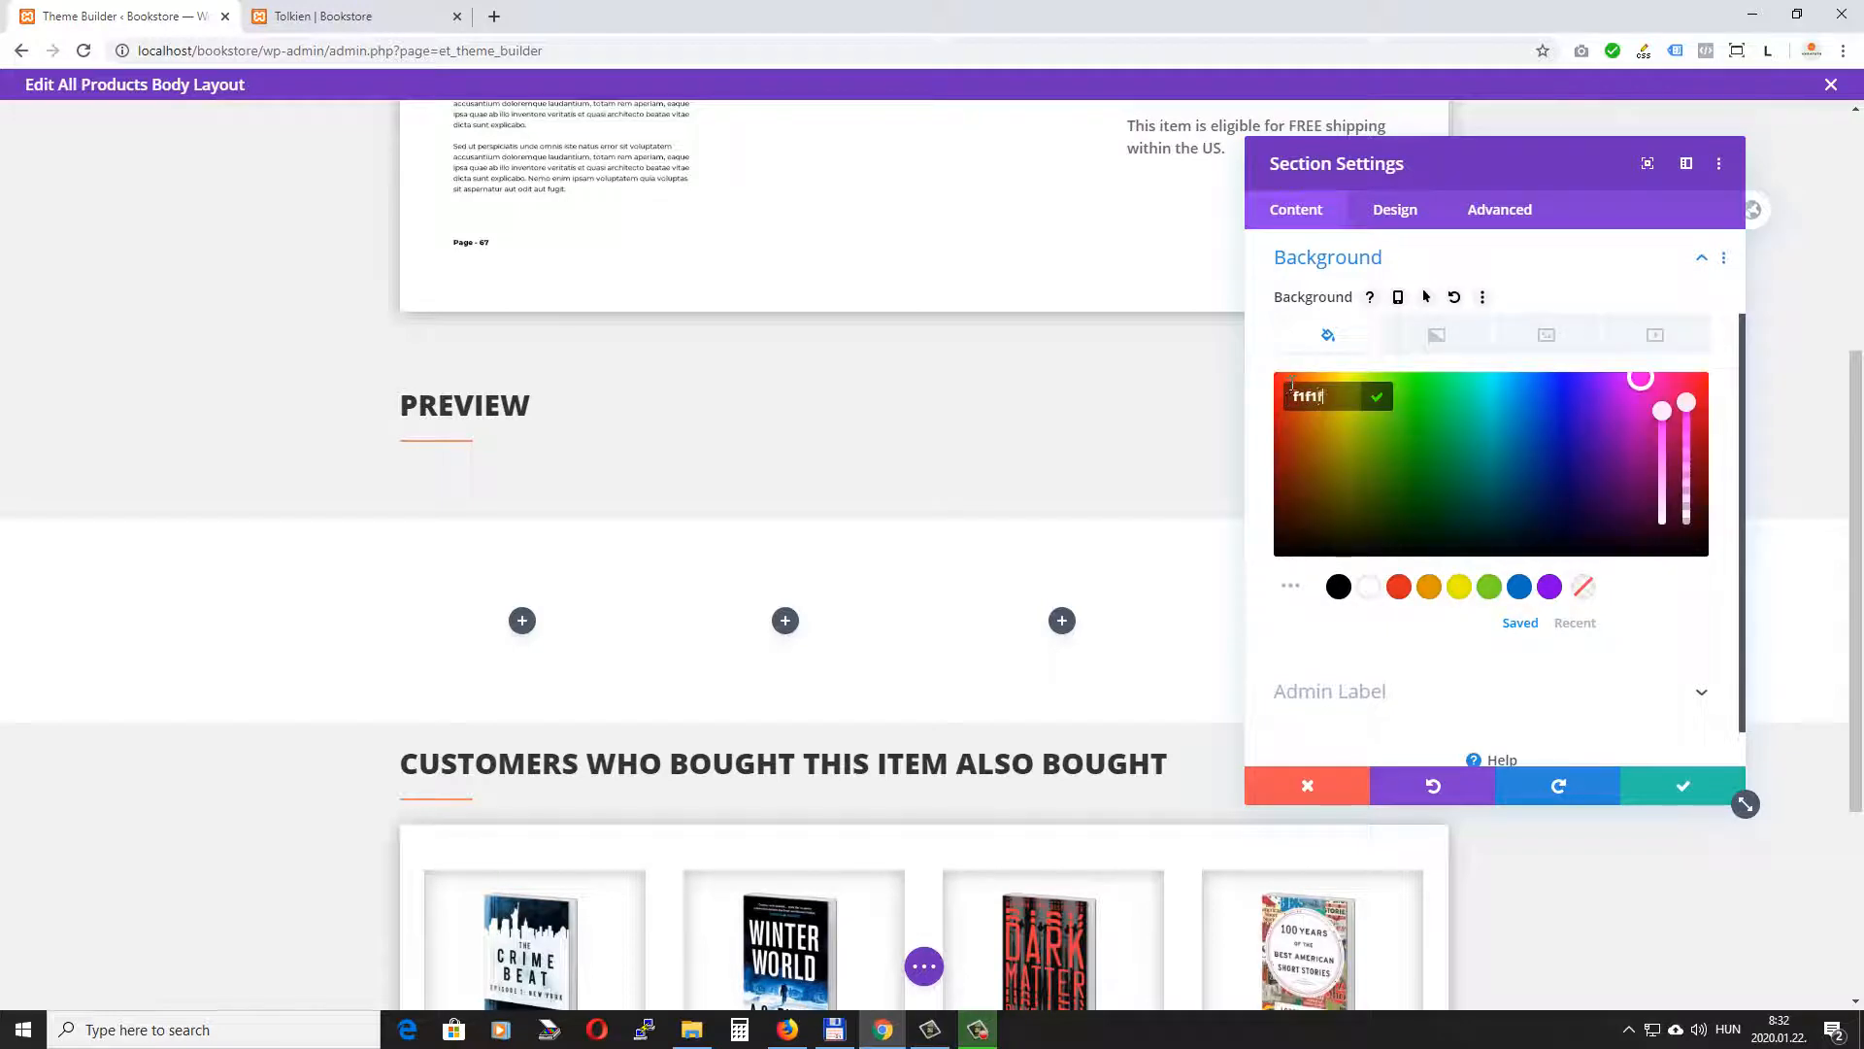
pyautogui.write('1')
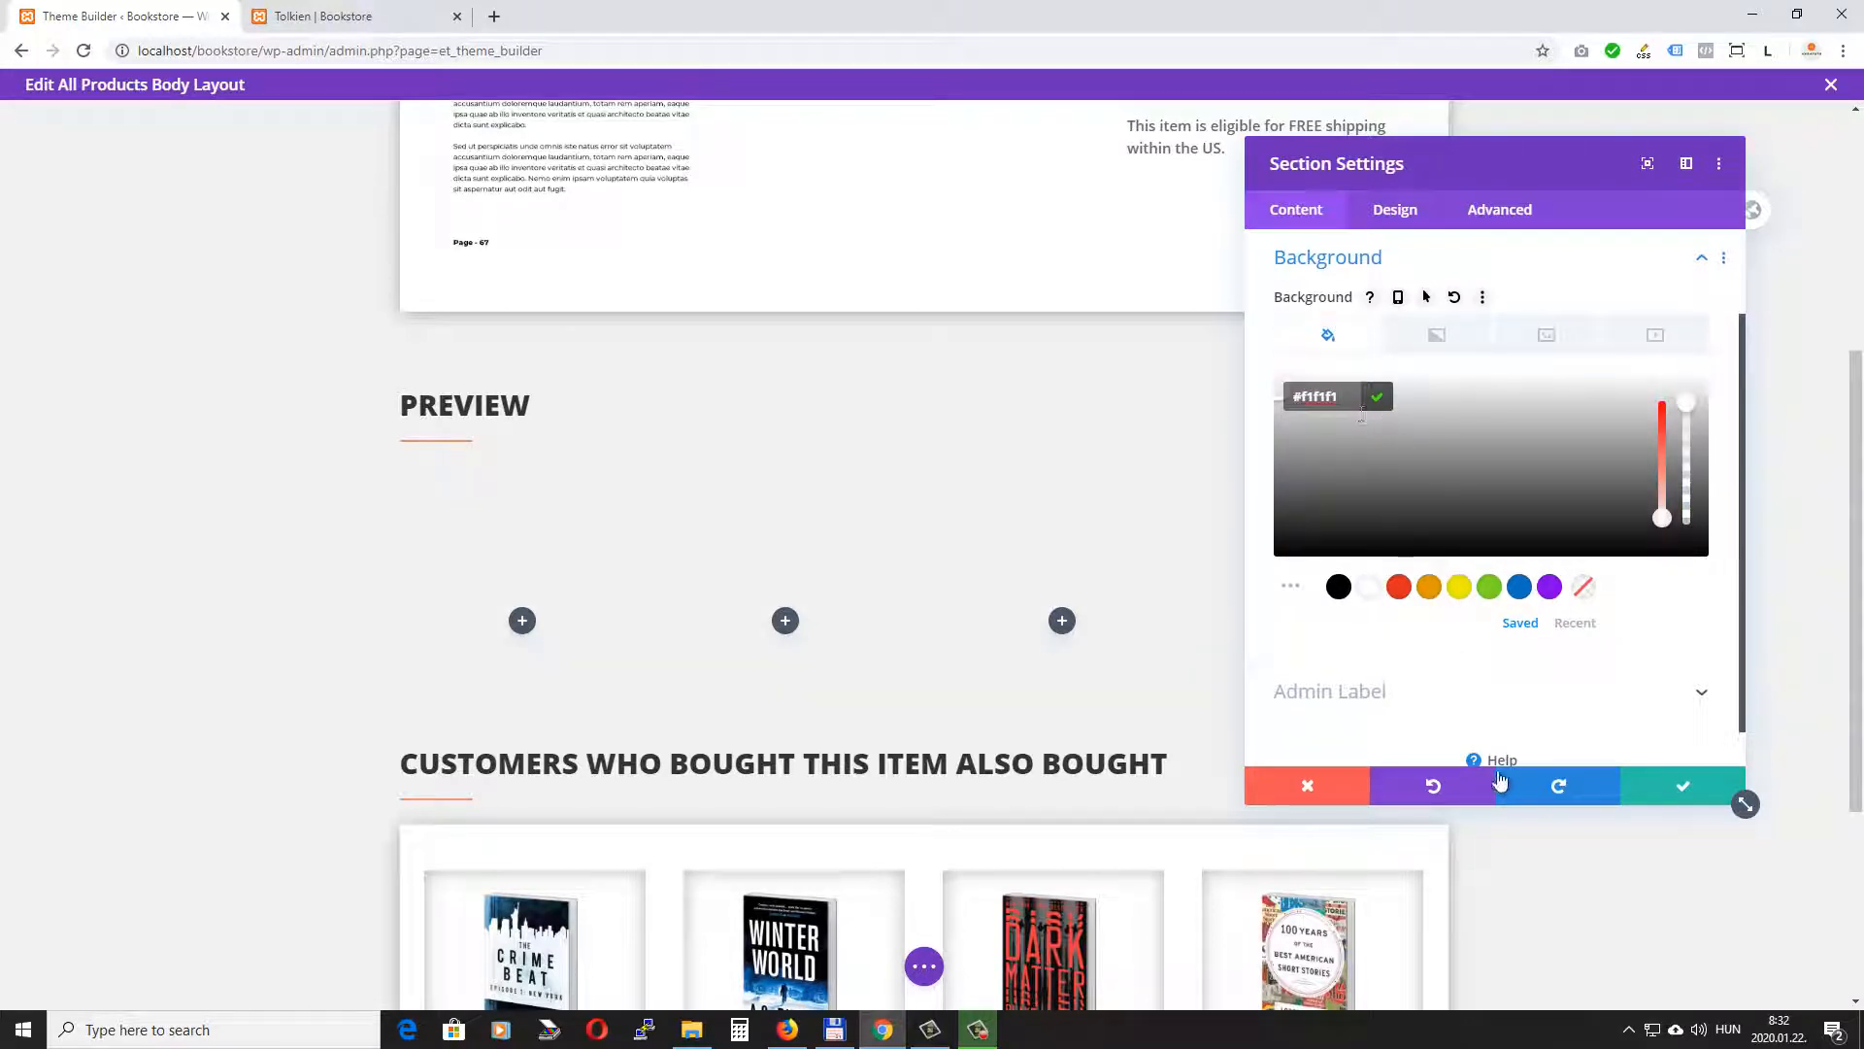
pyautogui.click(1683, 794)
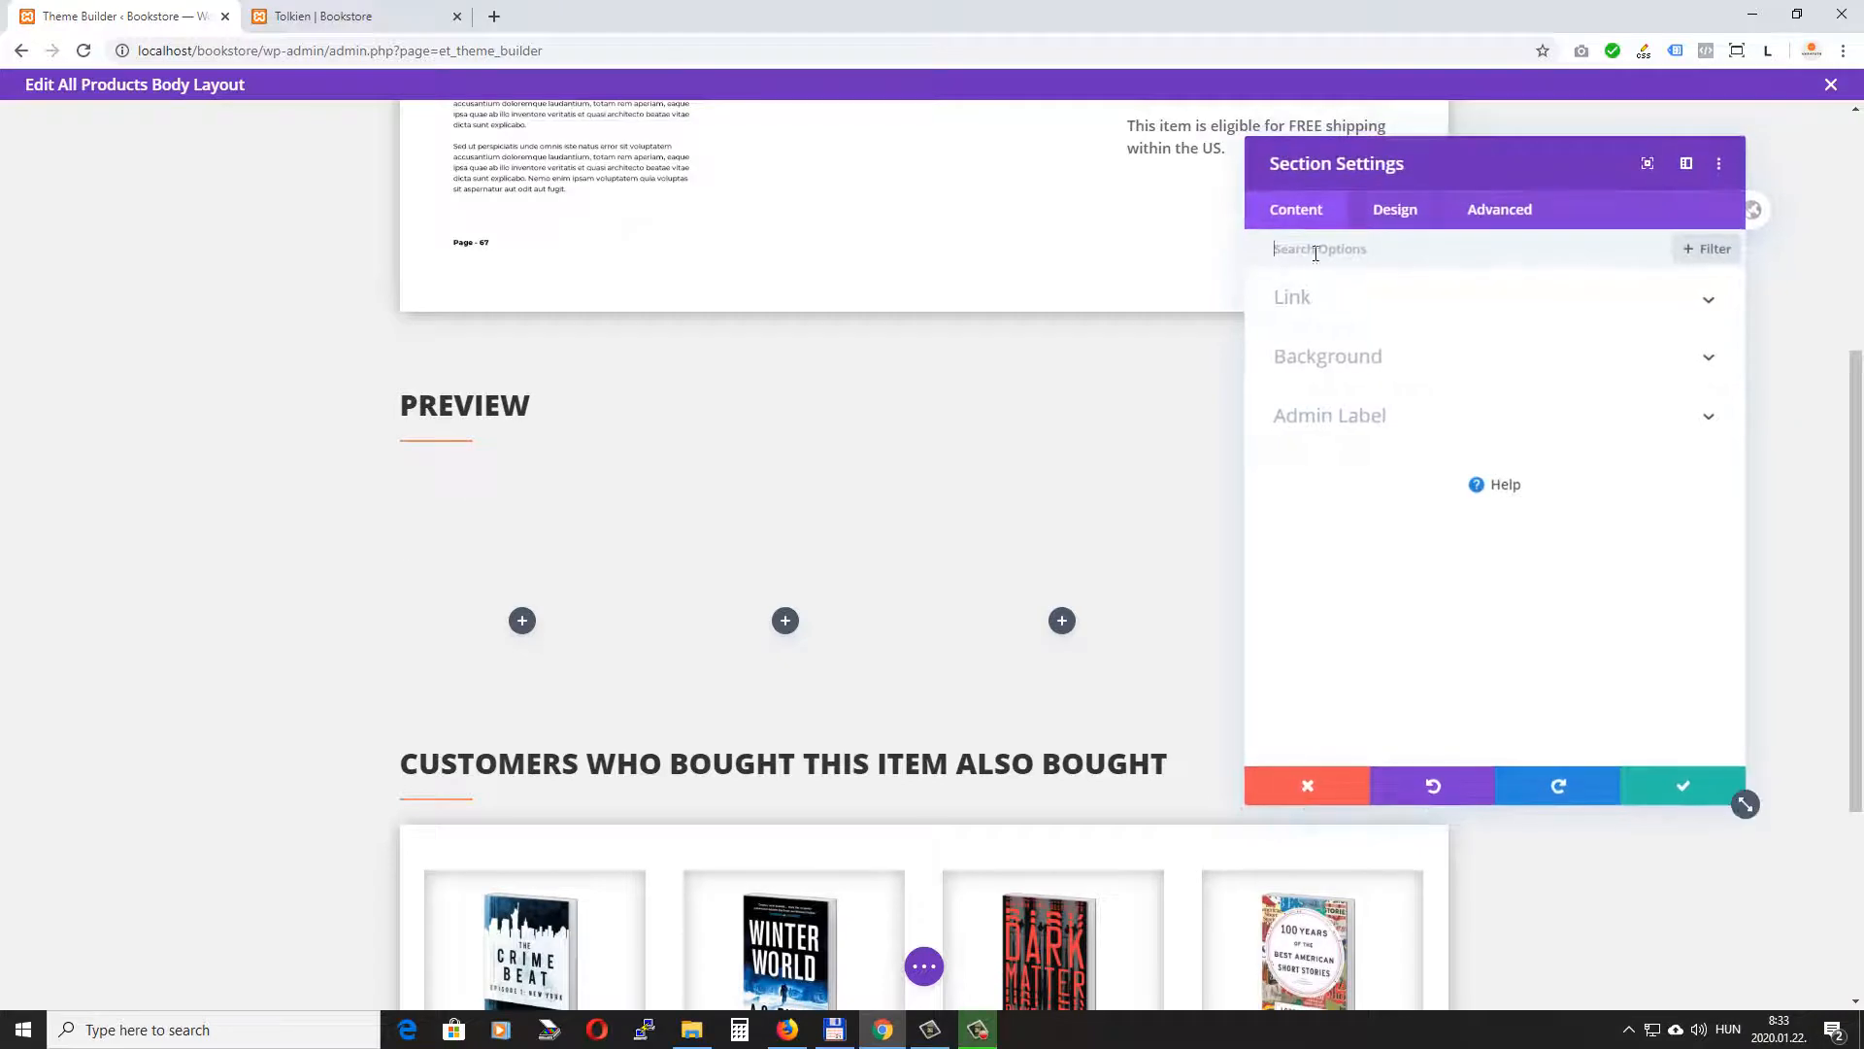
# Set the top padding of the new four-column section under the Preview heading to 0px.
pyautogui.click(1395, 210)
pyautogui.click(1323, 468)
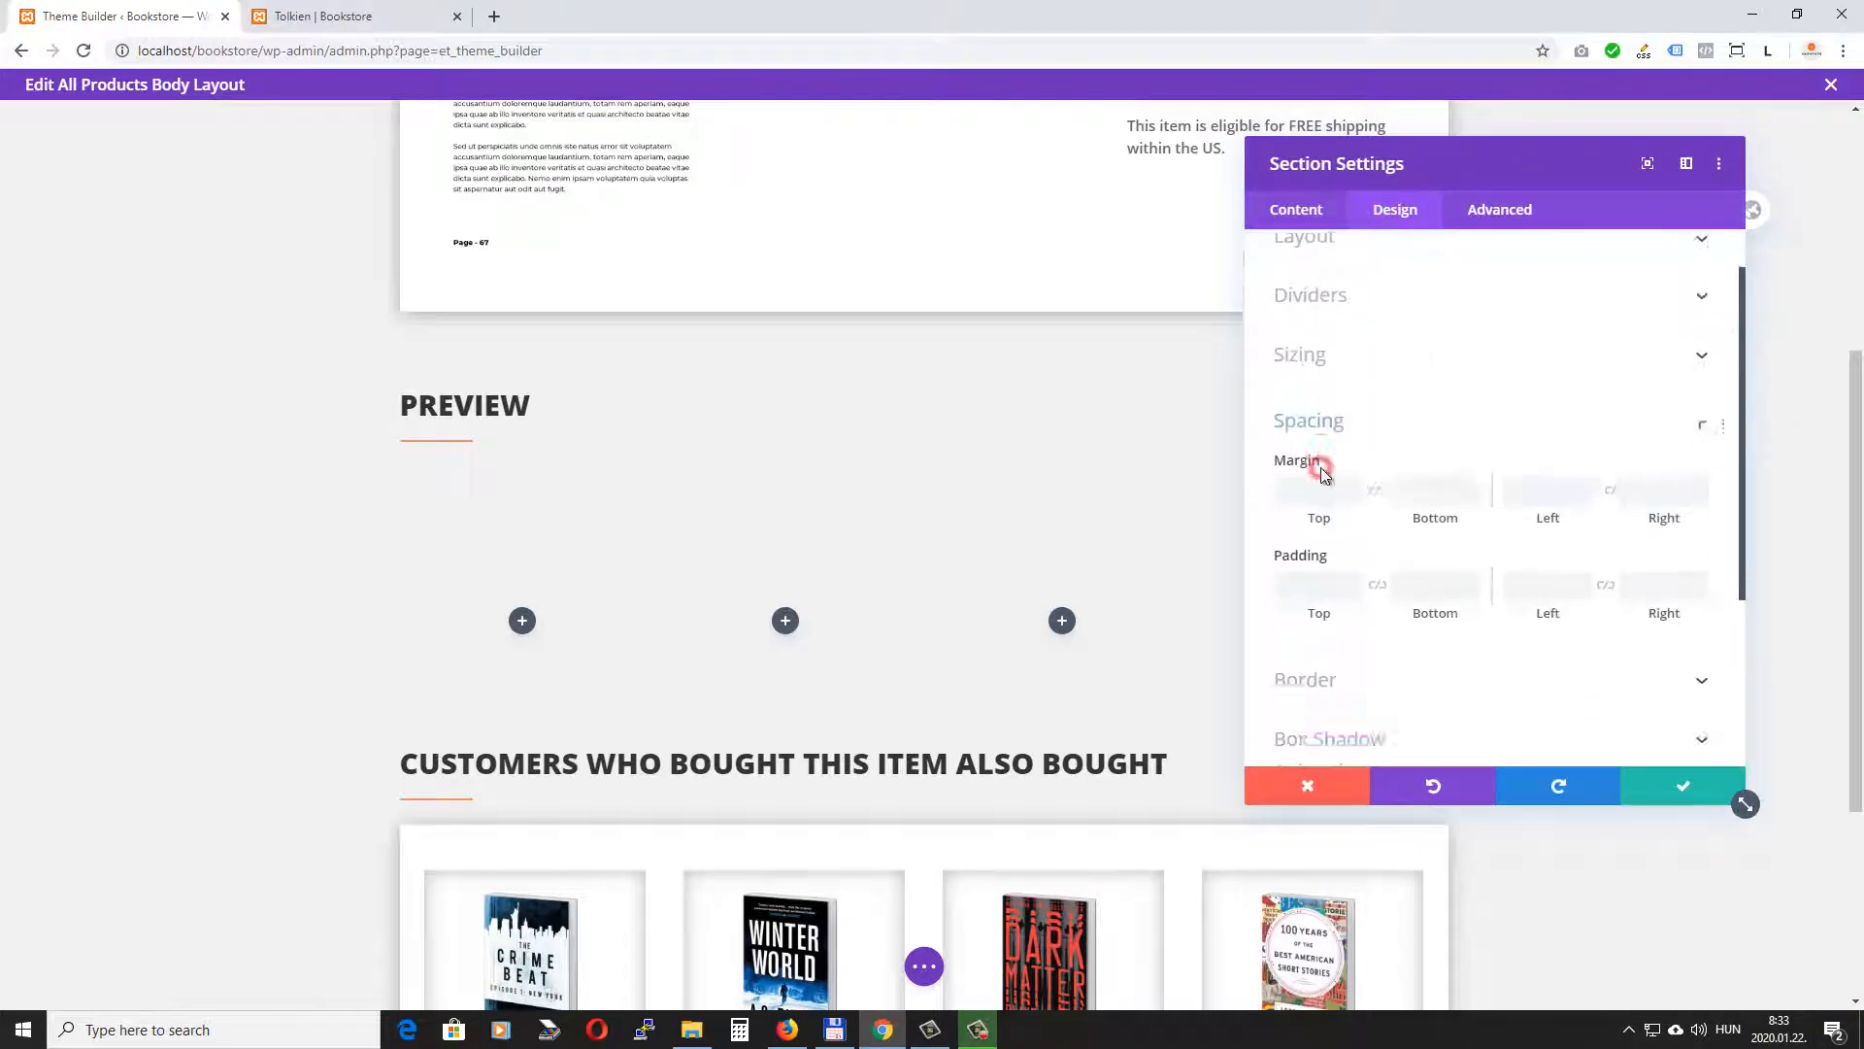
pyautogui.click(1323, 424)
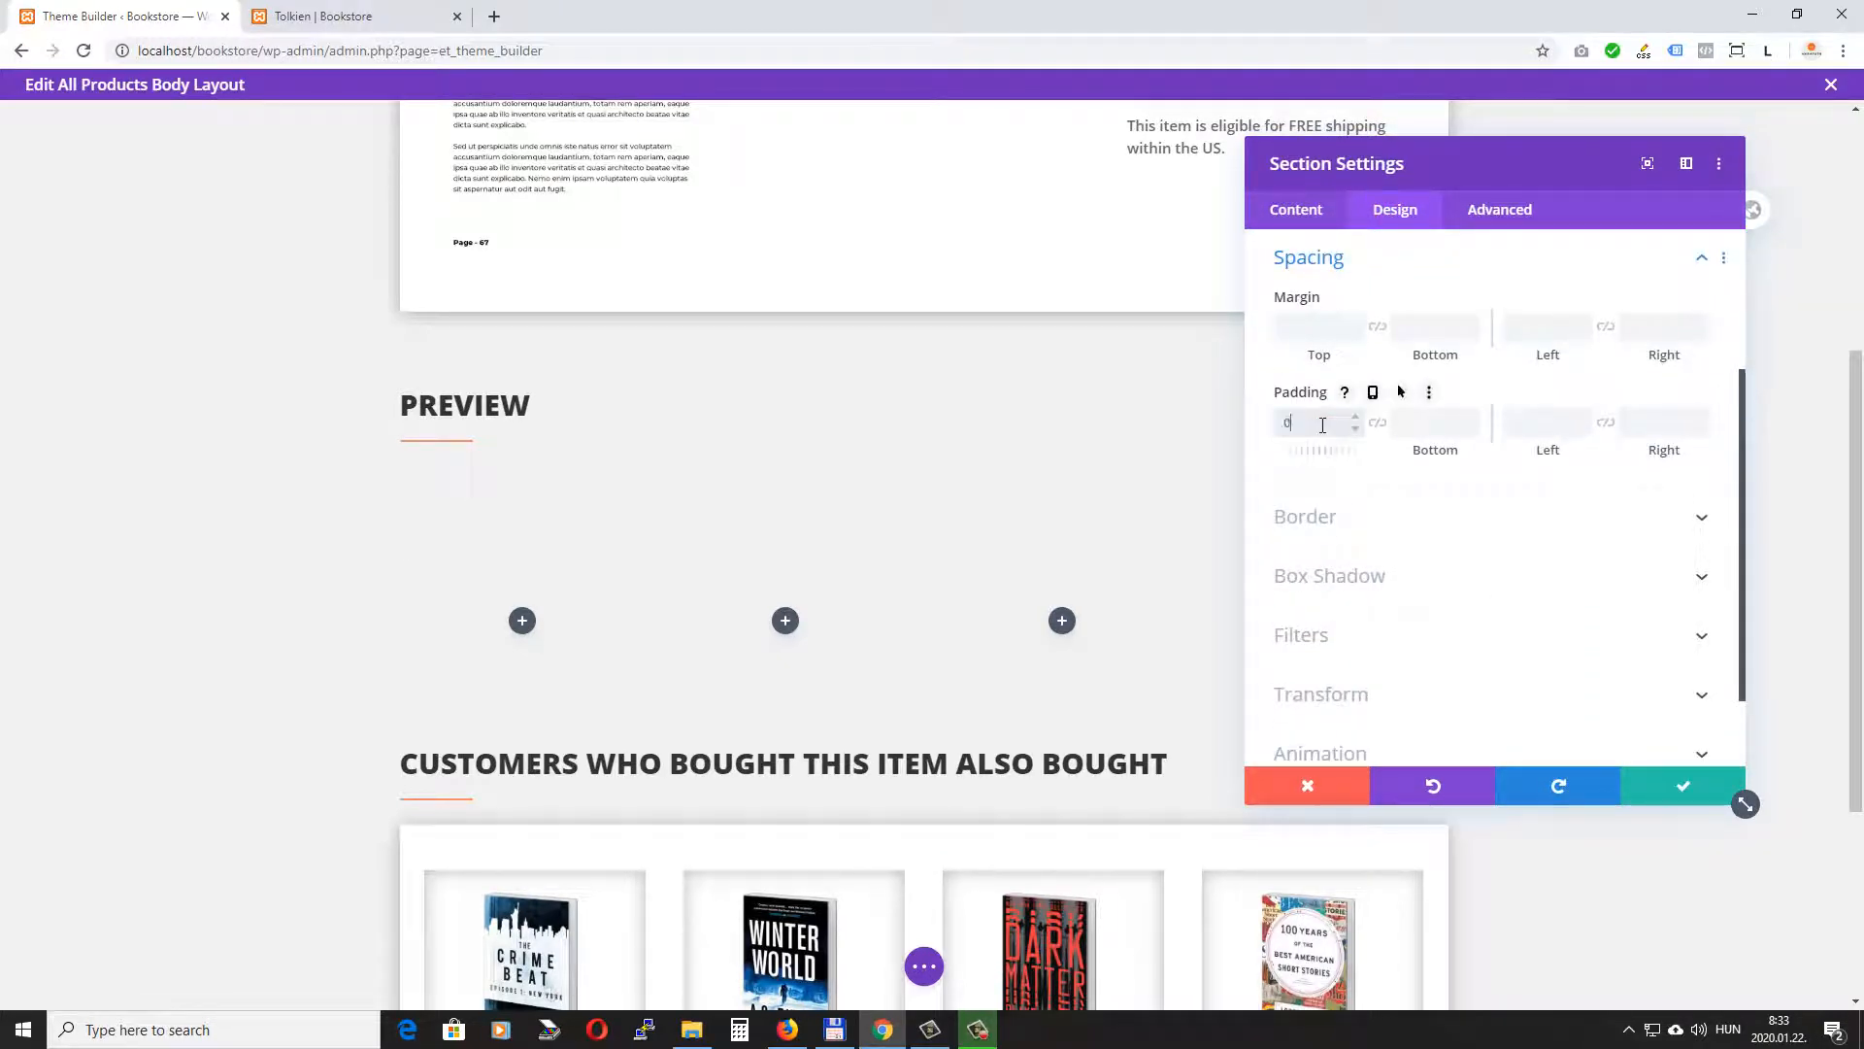
pyautogui.write('0px')
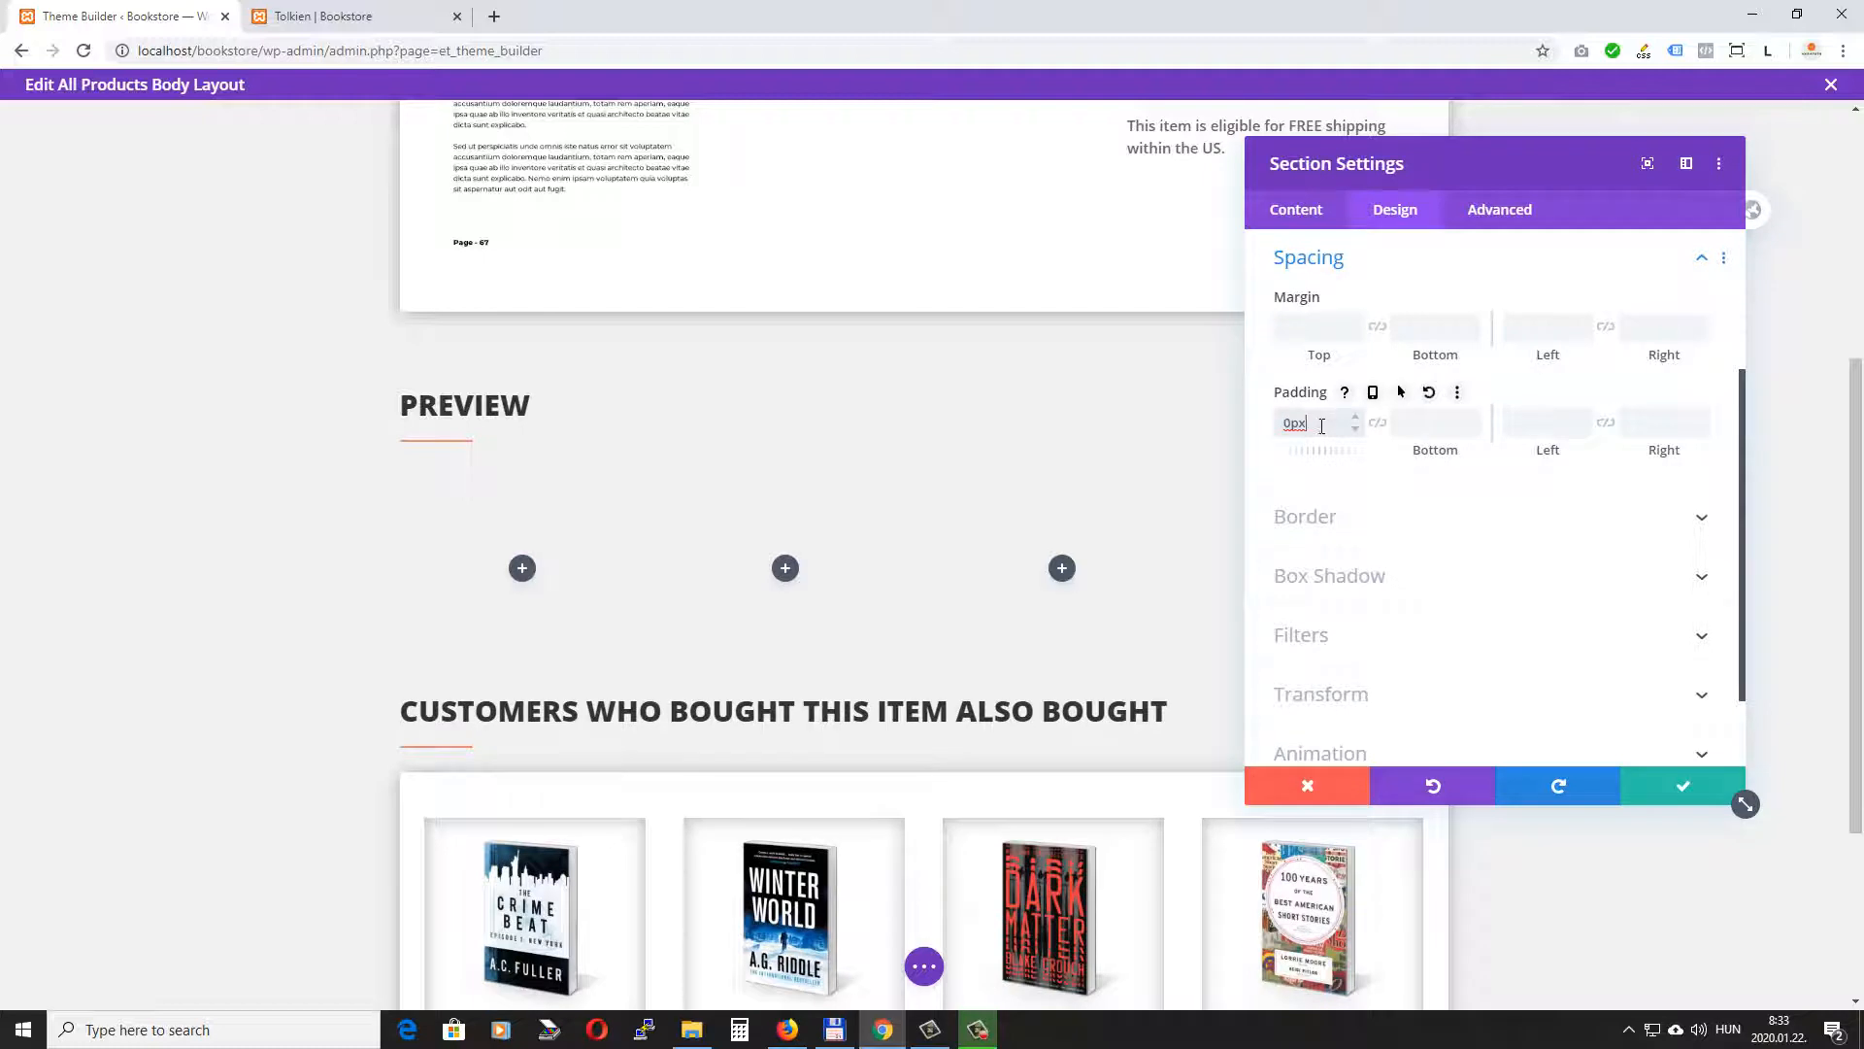
pyautogui.click(1657, 783)
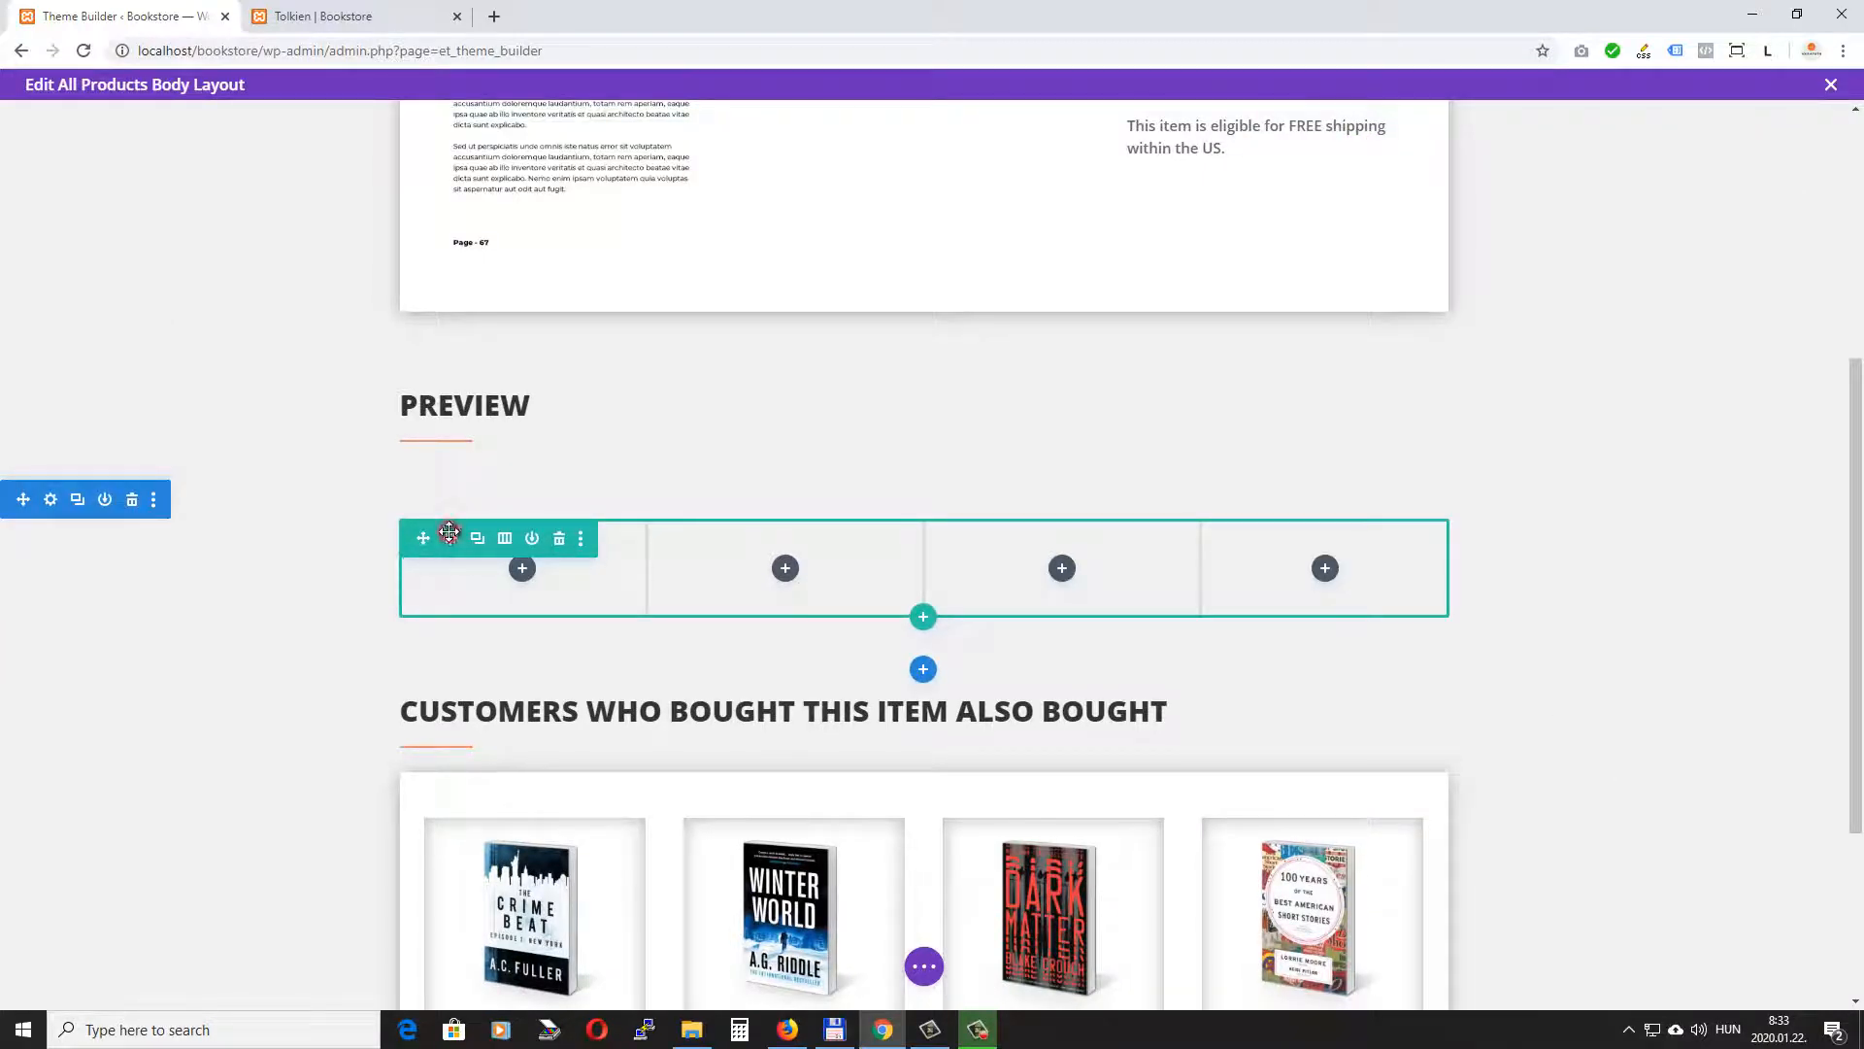
# Give the four-column row a white #ffffff background and the first box shadow preset, the soft one spreading around all sides.
pyautogui.click(449, 532)
pyautogui.scroll(-2, 1411, 649)
pyautogui.click(1359, 597)
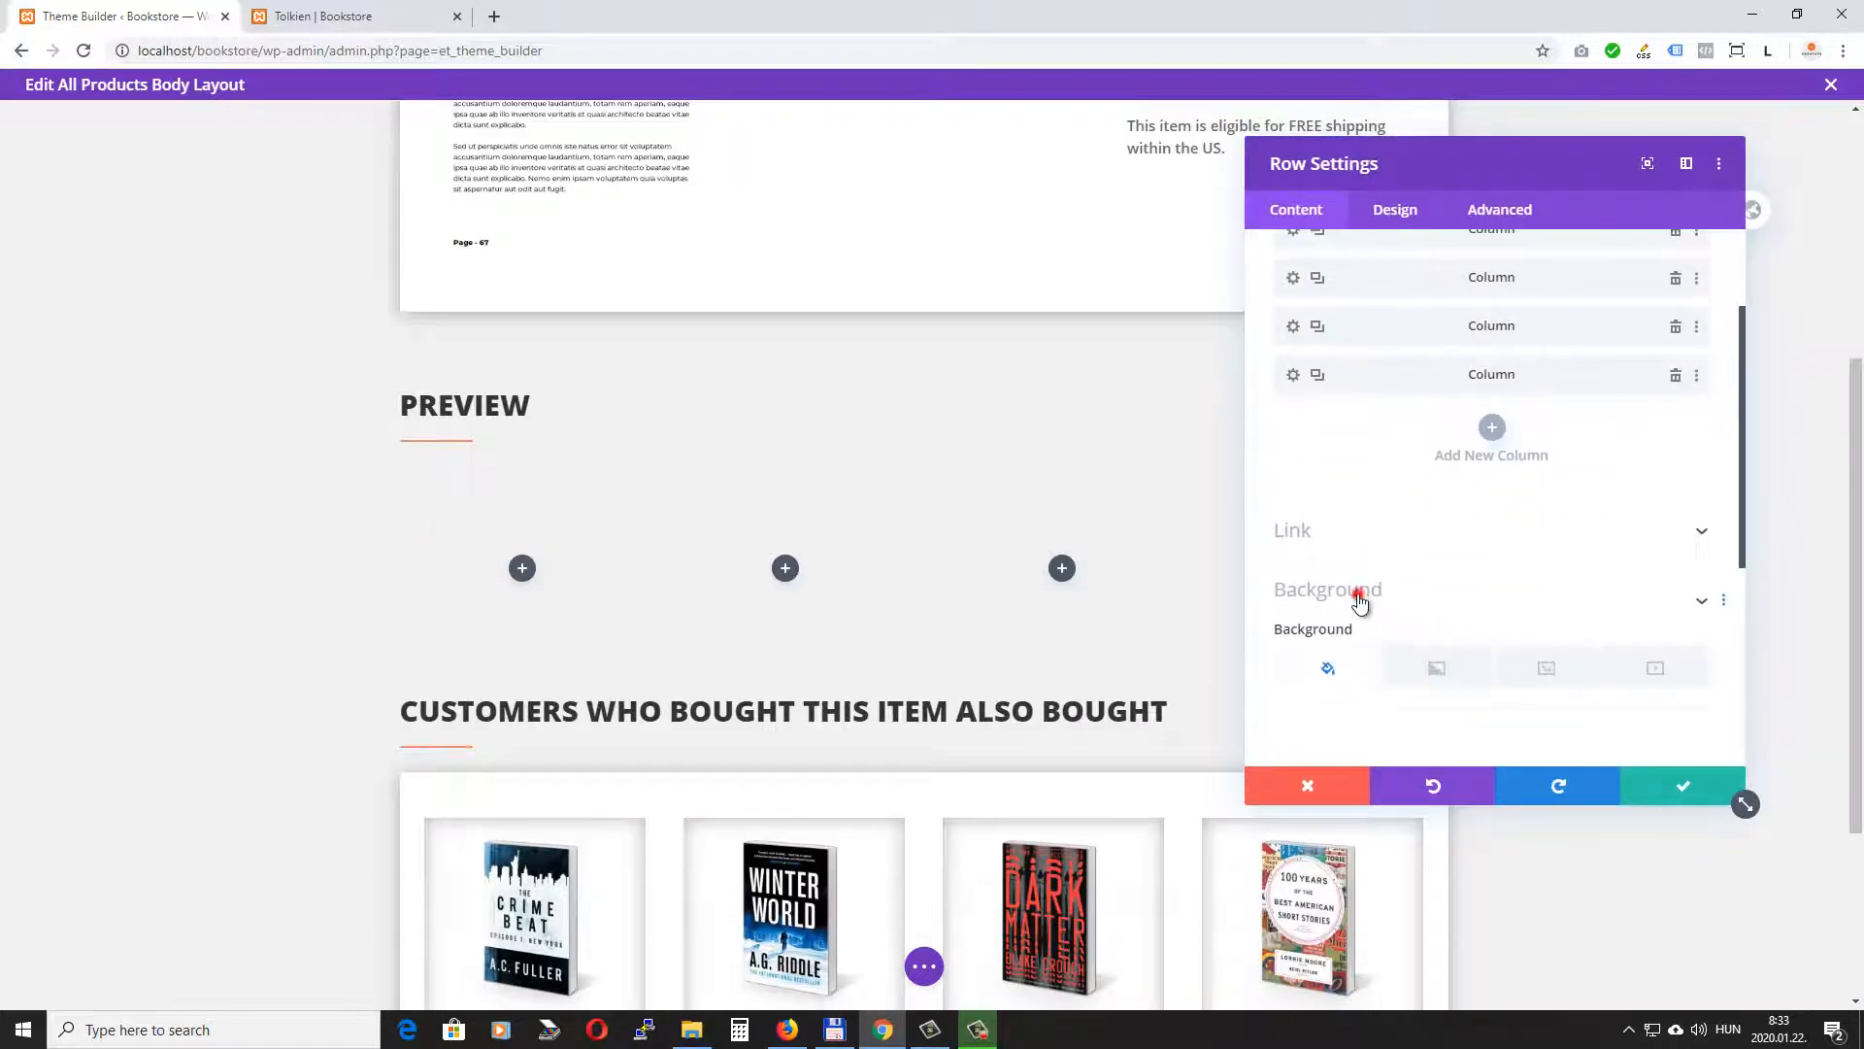
pyautogui.click(1368, 628)
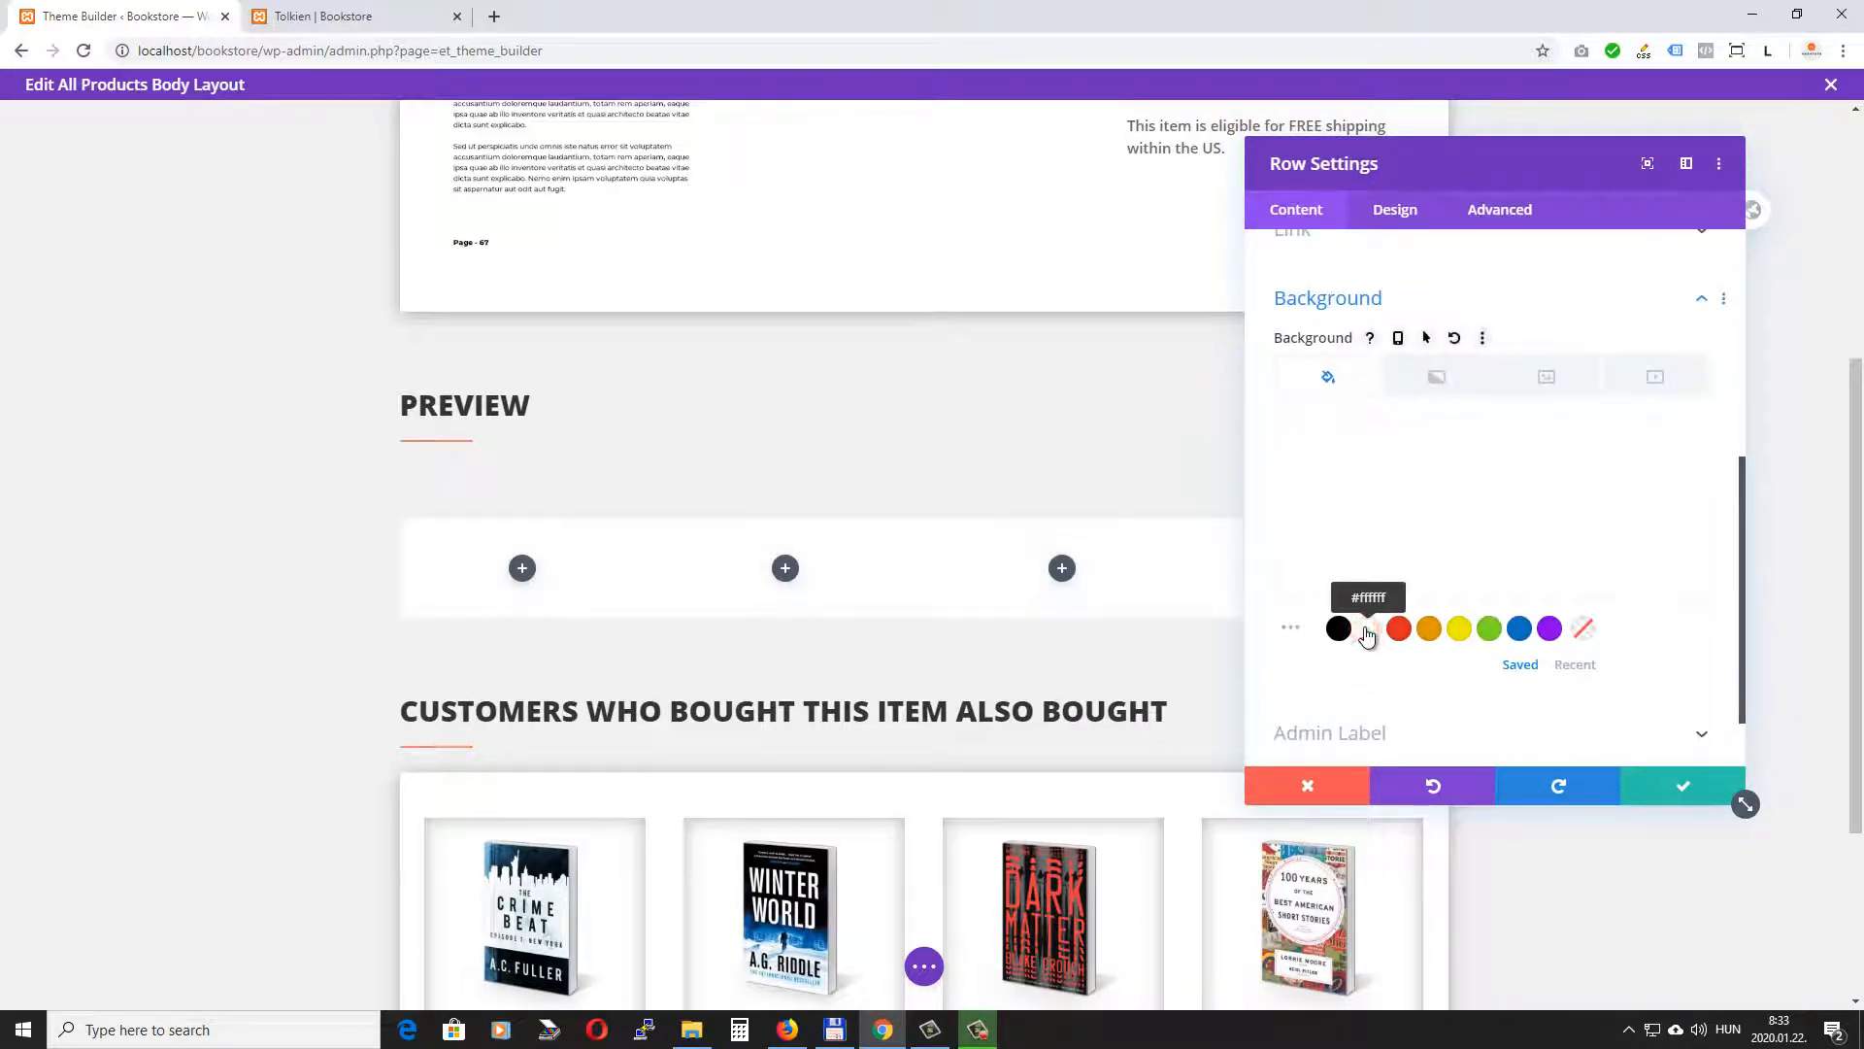
pyautogui.click(1398, 209)
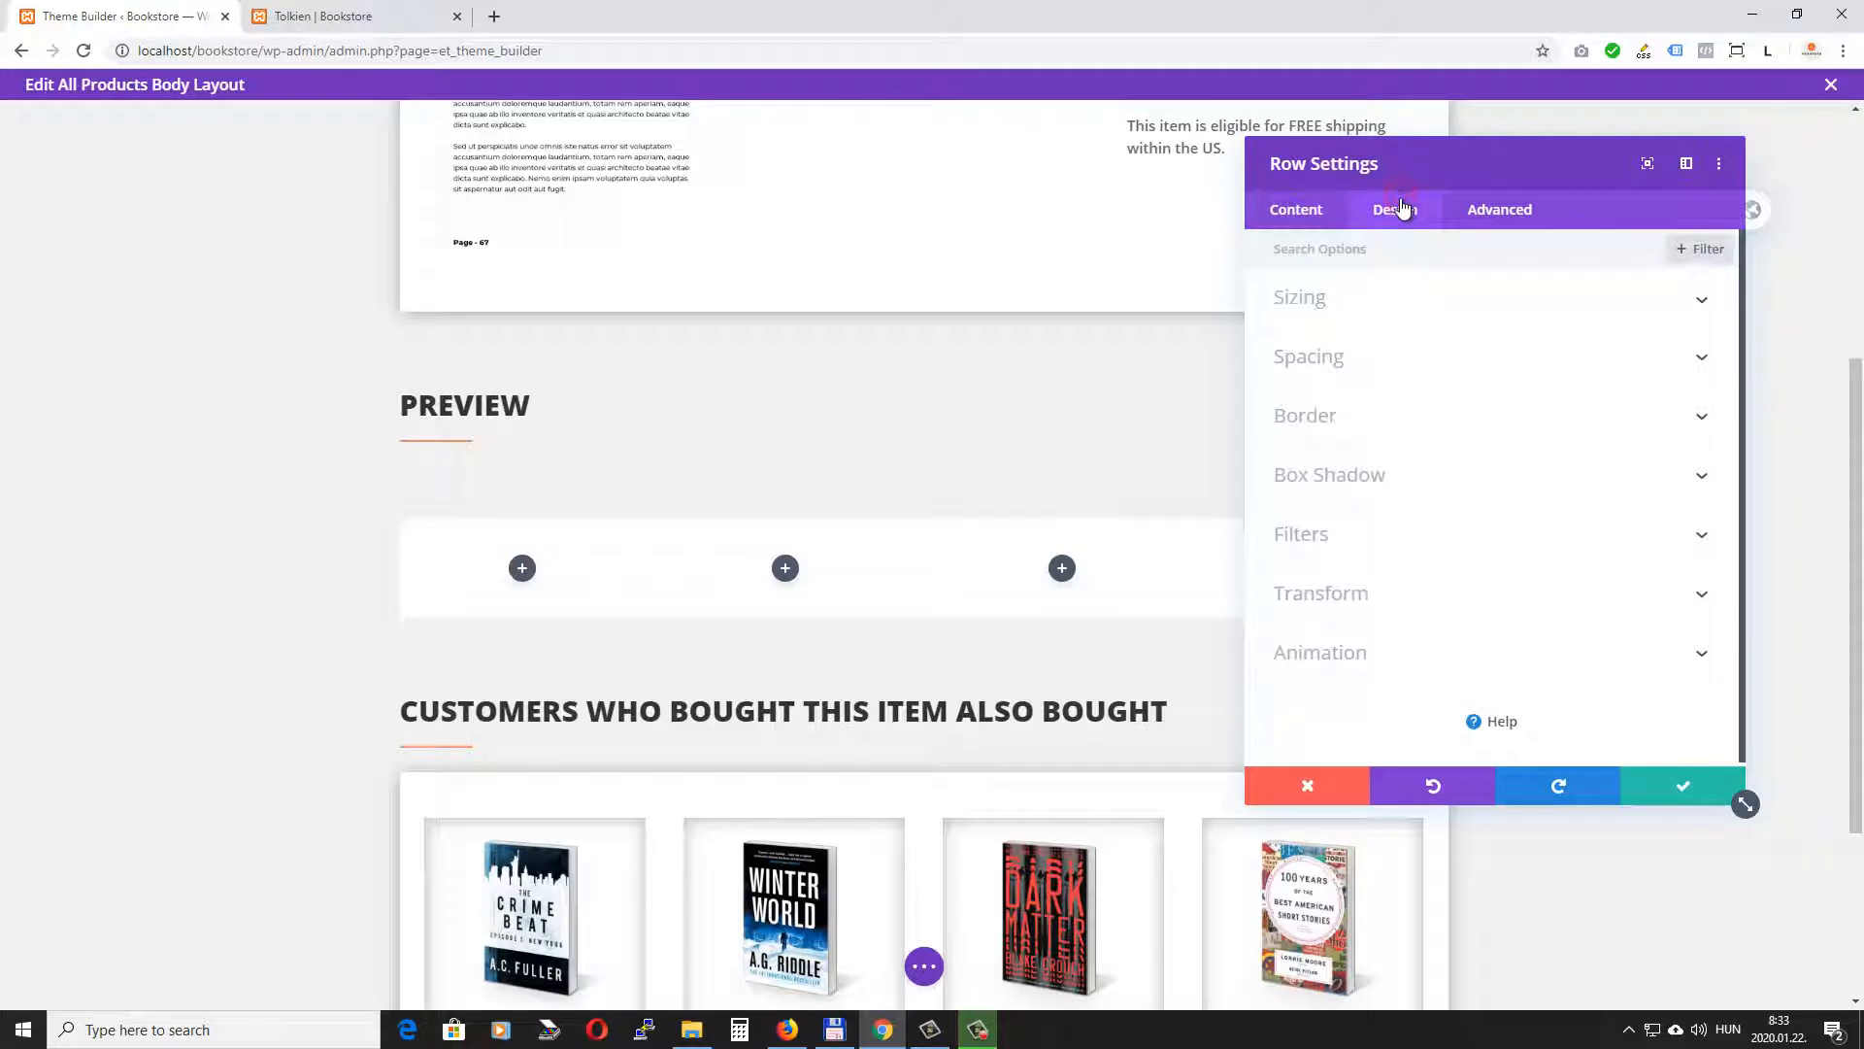
pyautogui.click(1388, 485)
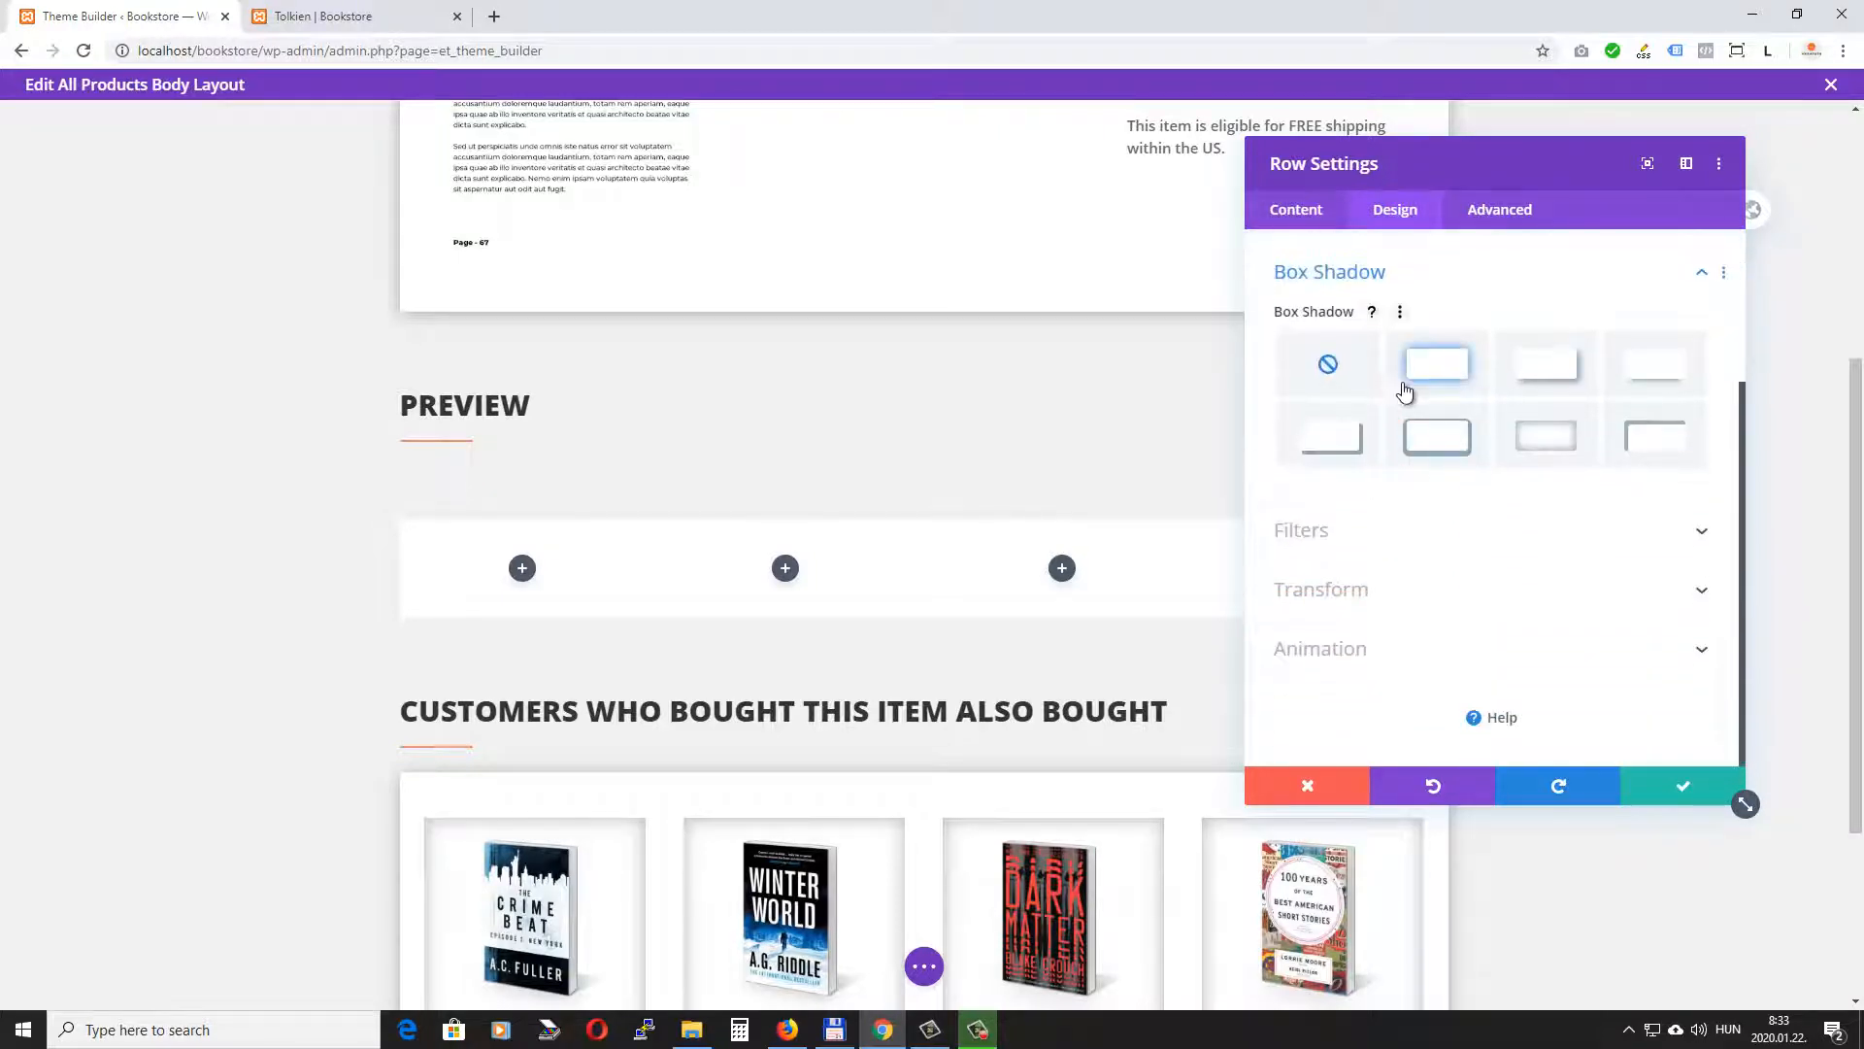
pyautogui.click(1436, 375)
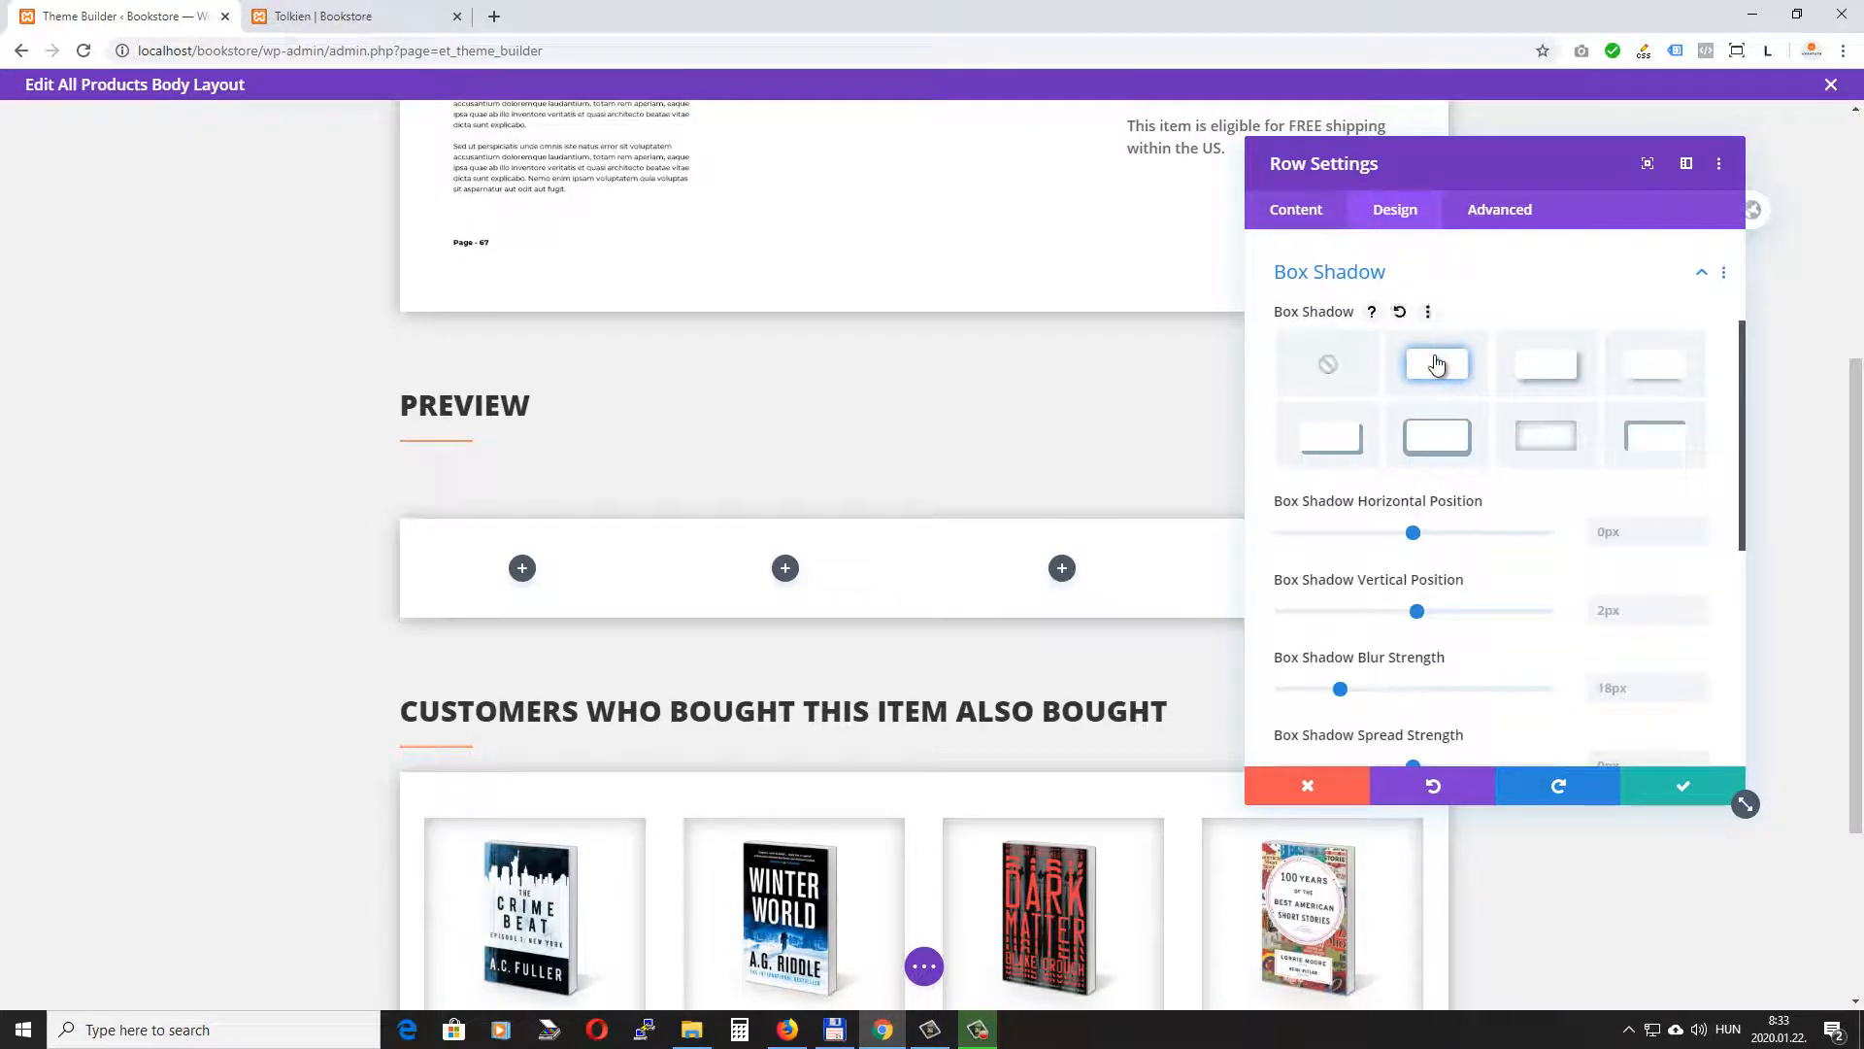
pyautogui.click(1697, 789)
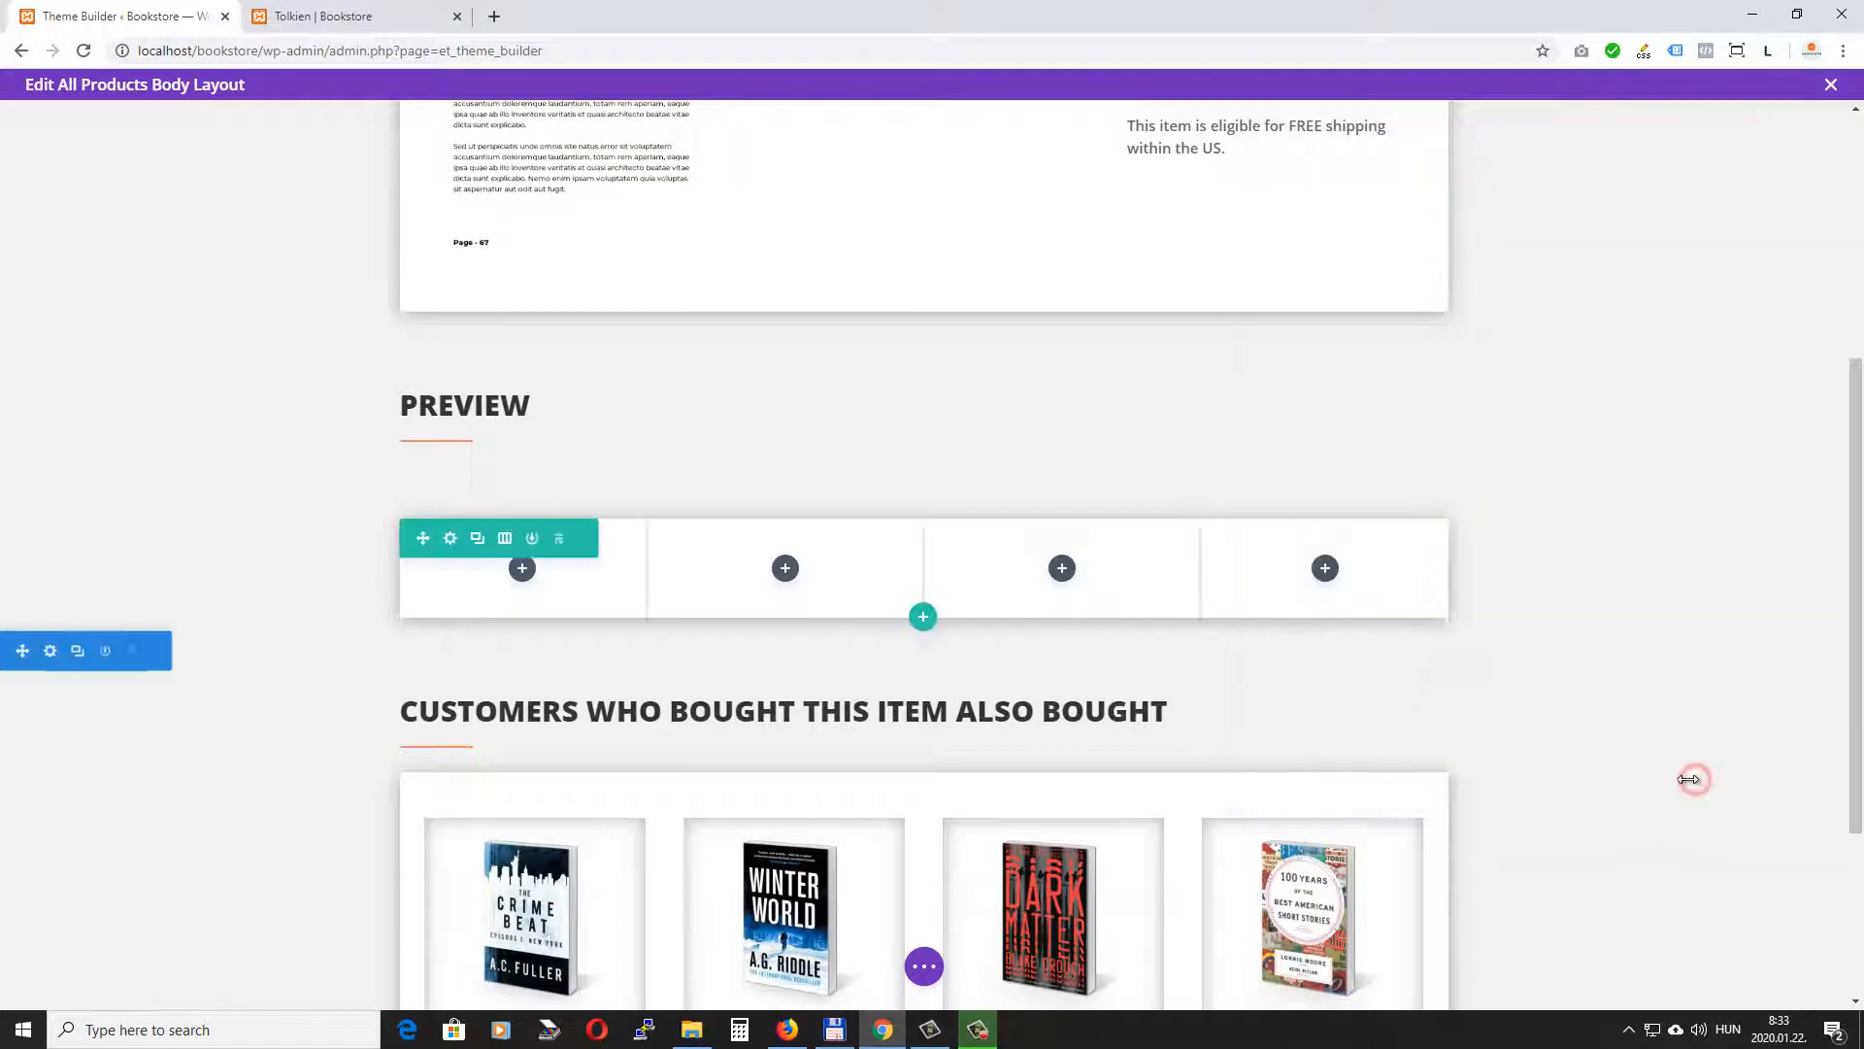
# Insert an Image module in the row's first column and link its image to the ACF Sample Pages field First Page.
pyautogui.click(522, 569)
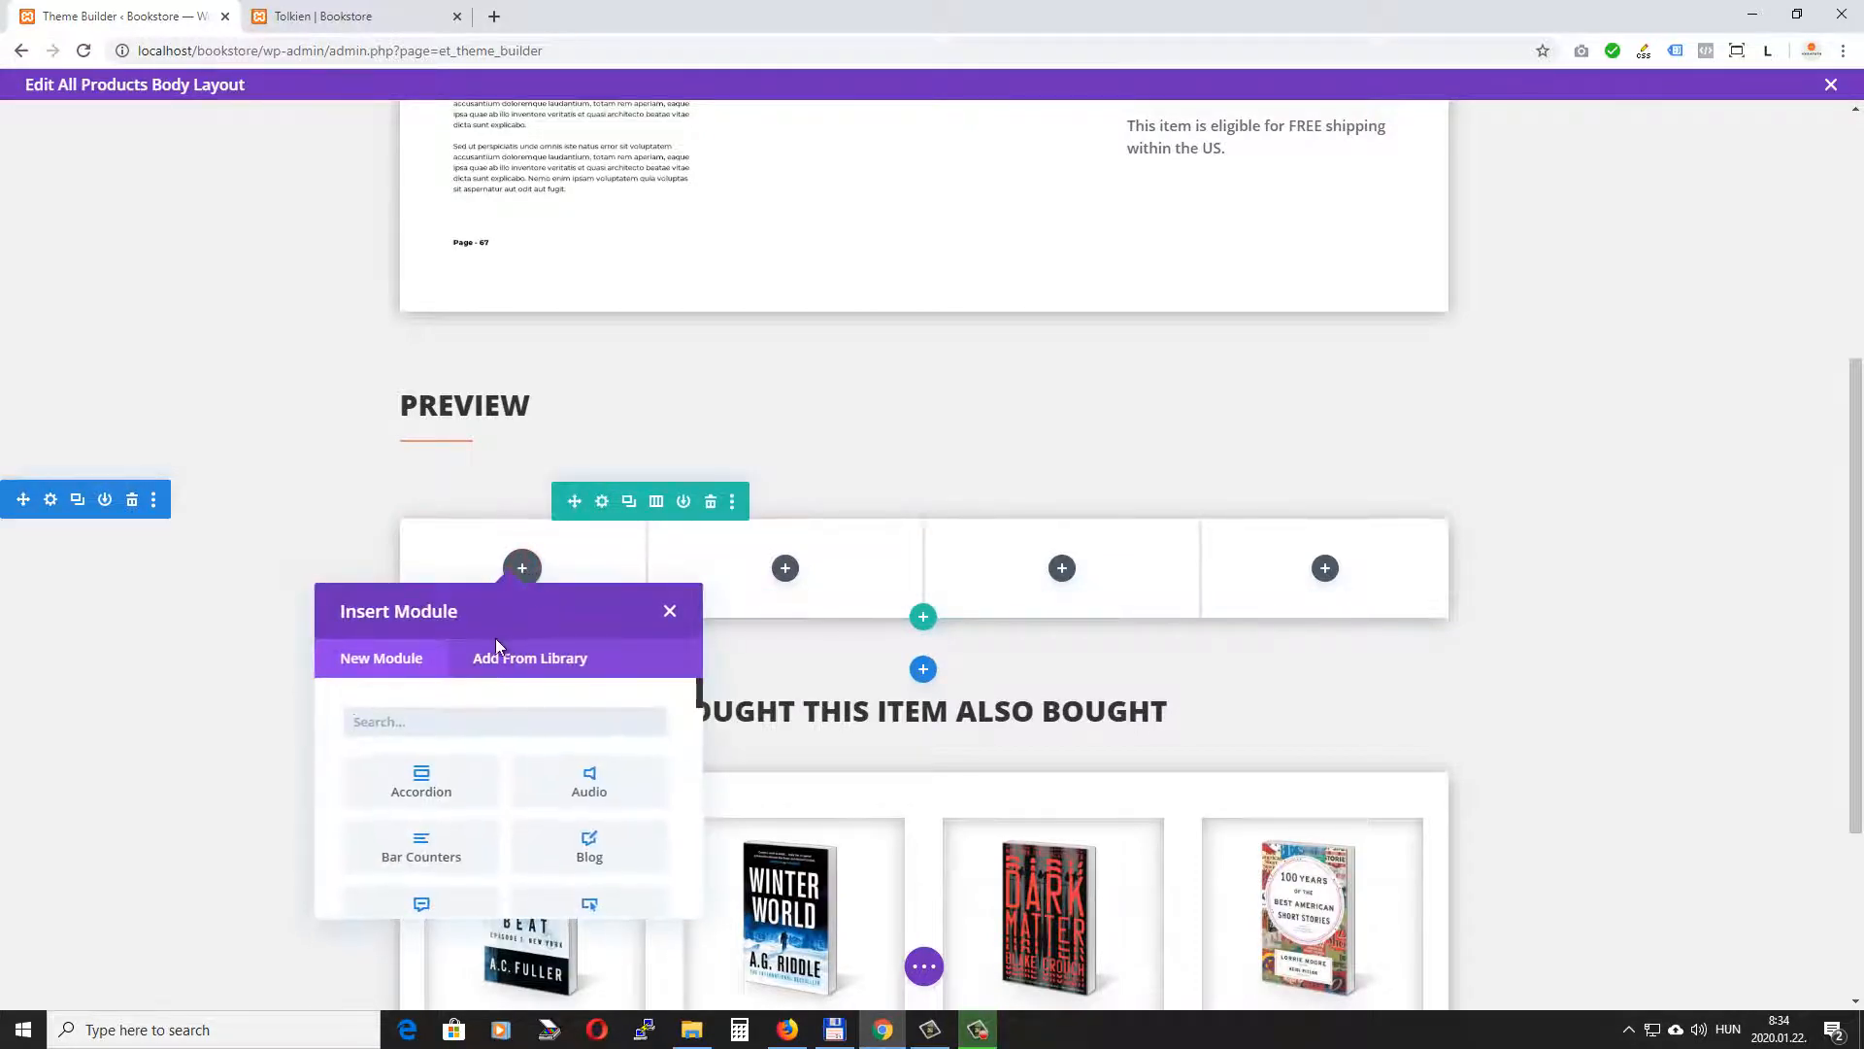
pyautogui.write('image')
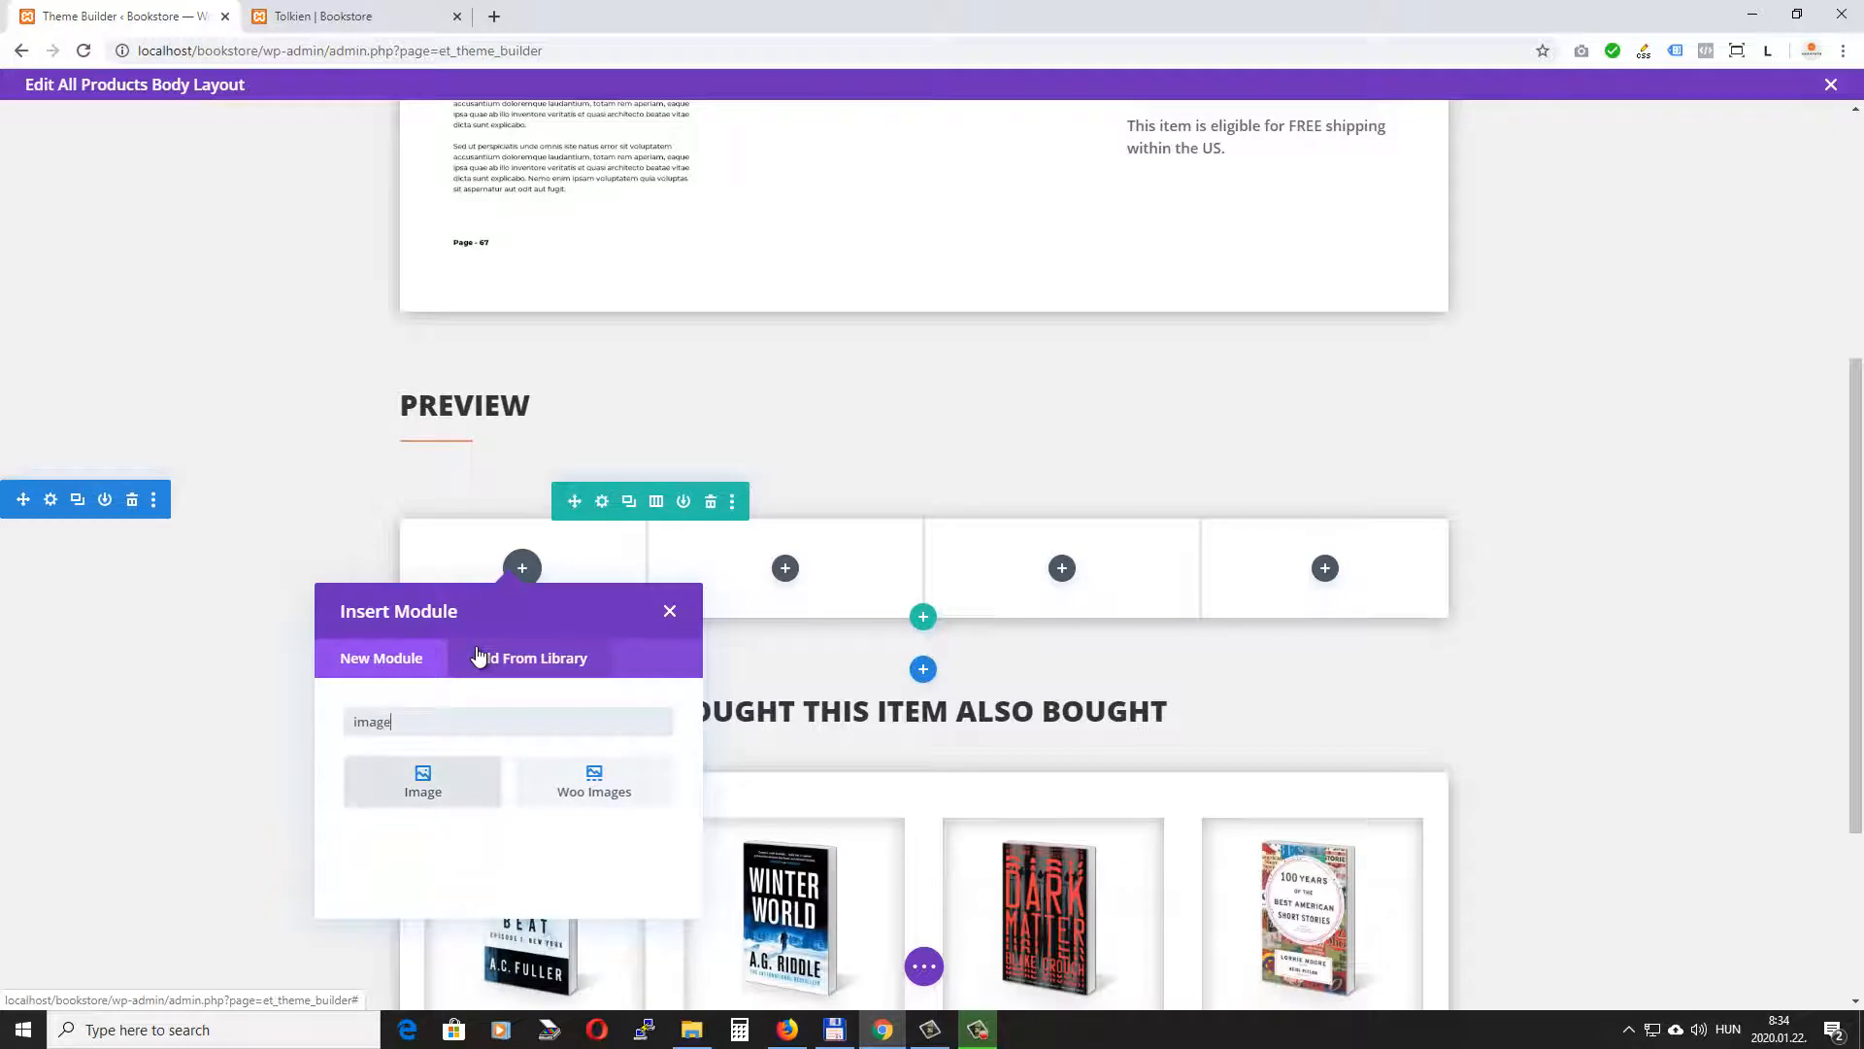
pyautogui.click(435, 788)
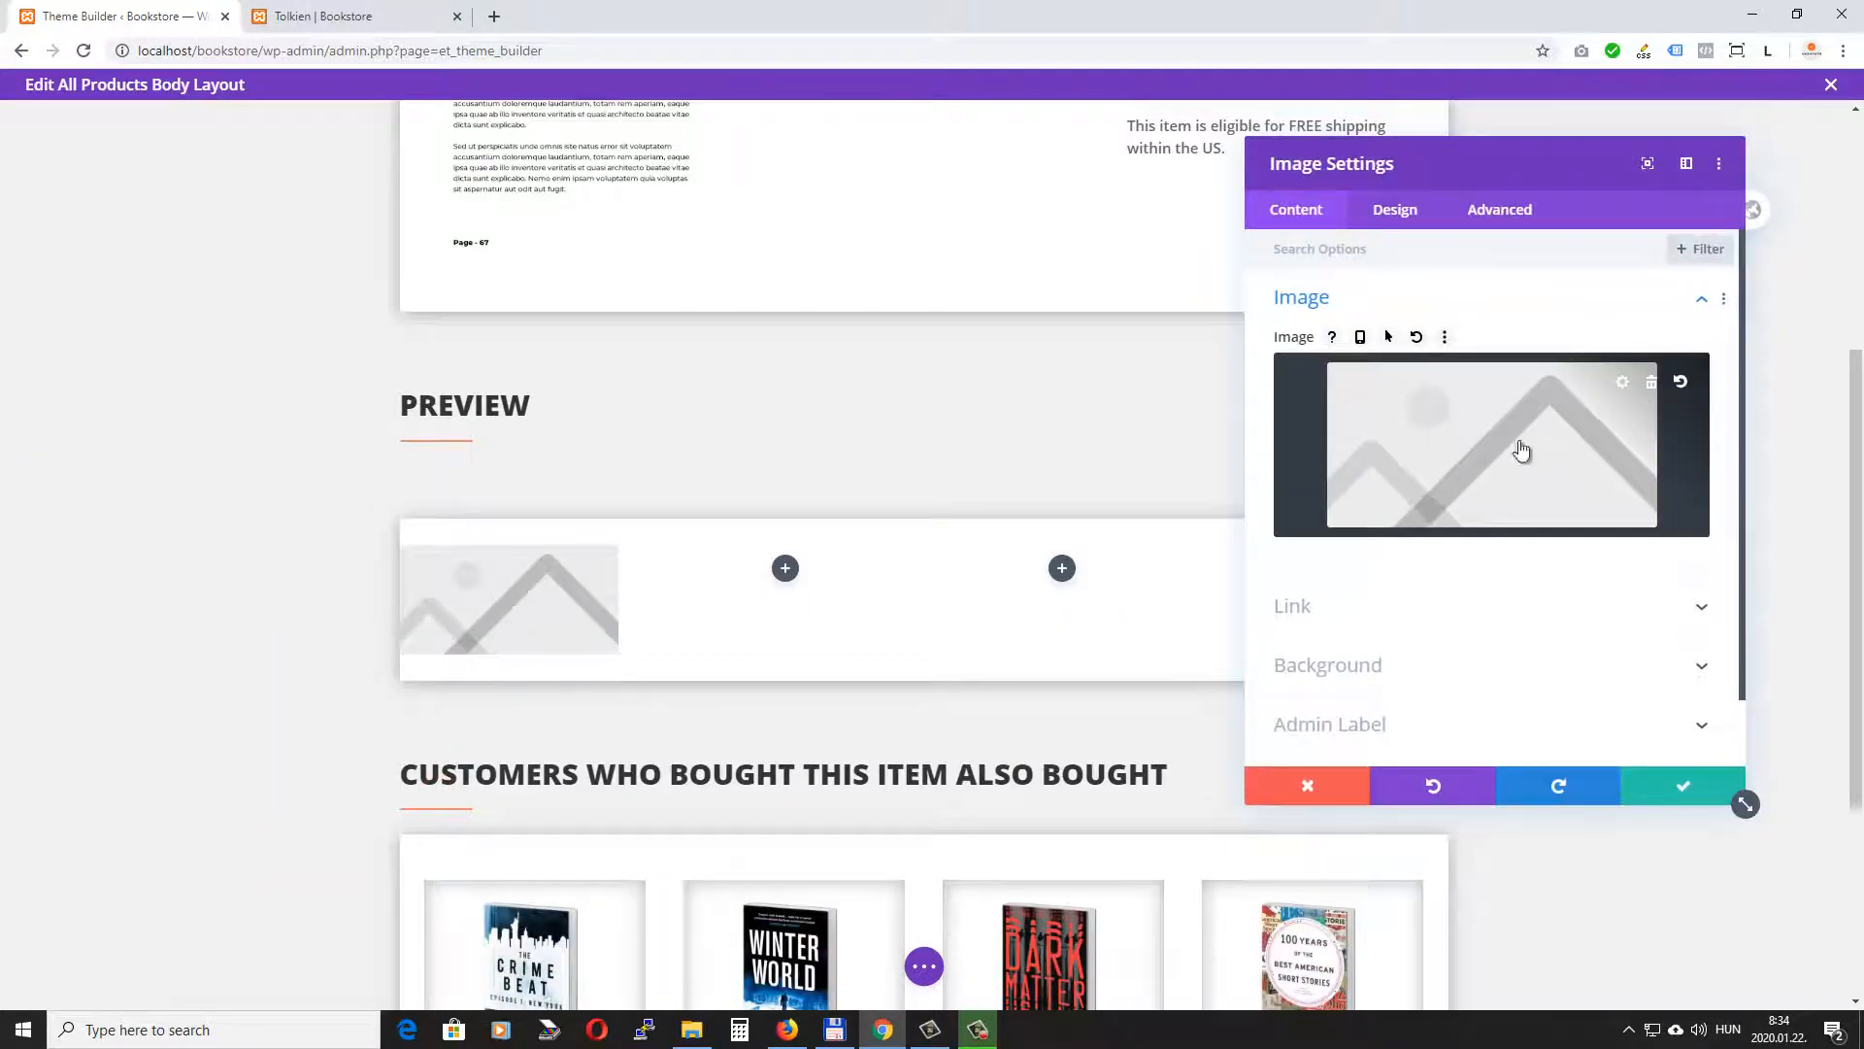
pyautogui.click(1652, 385)
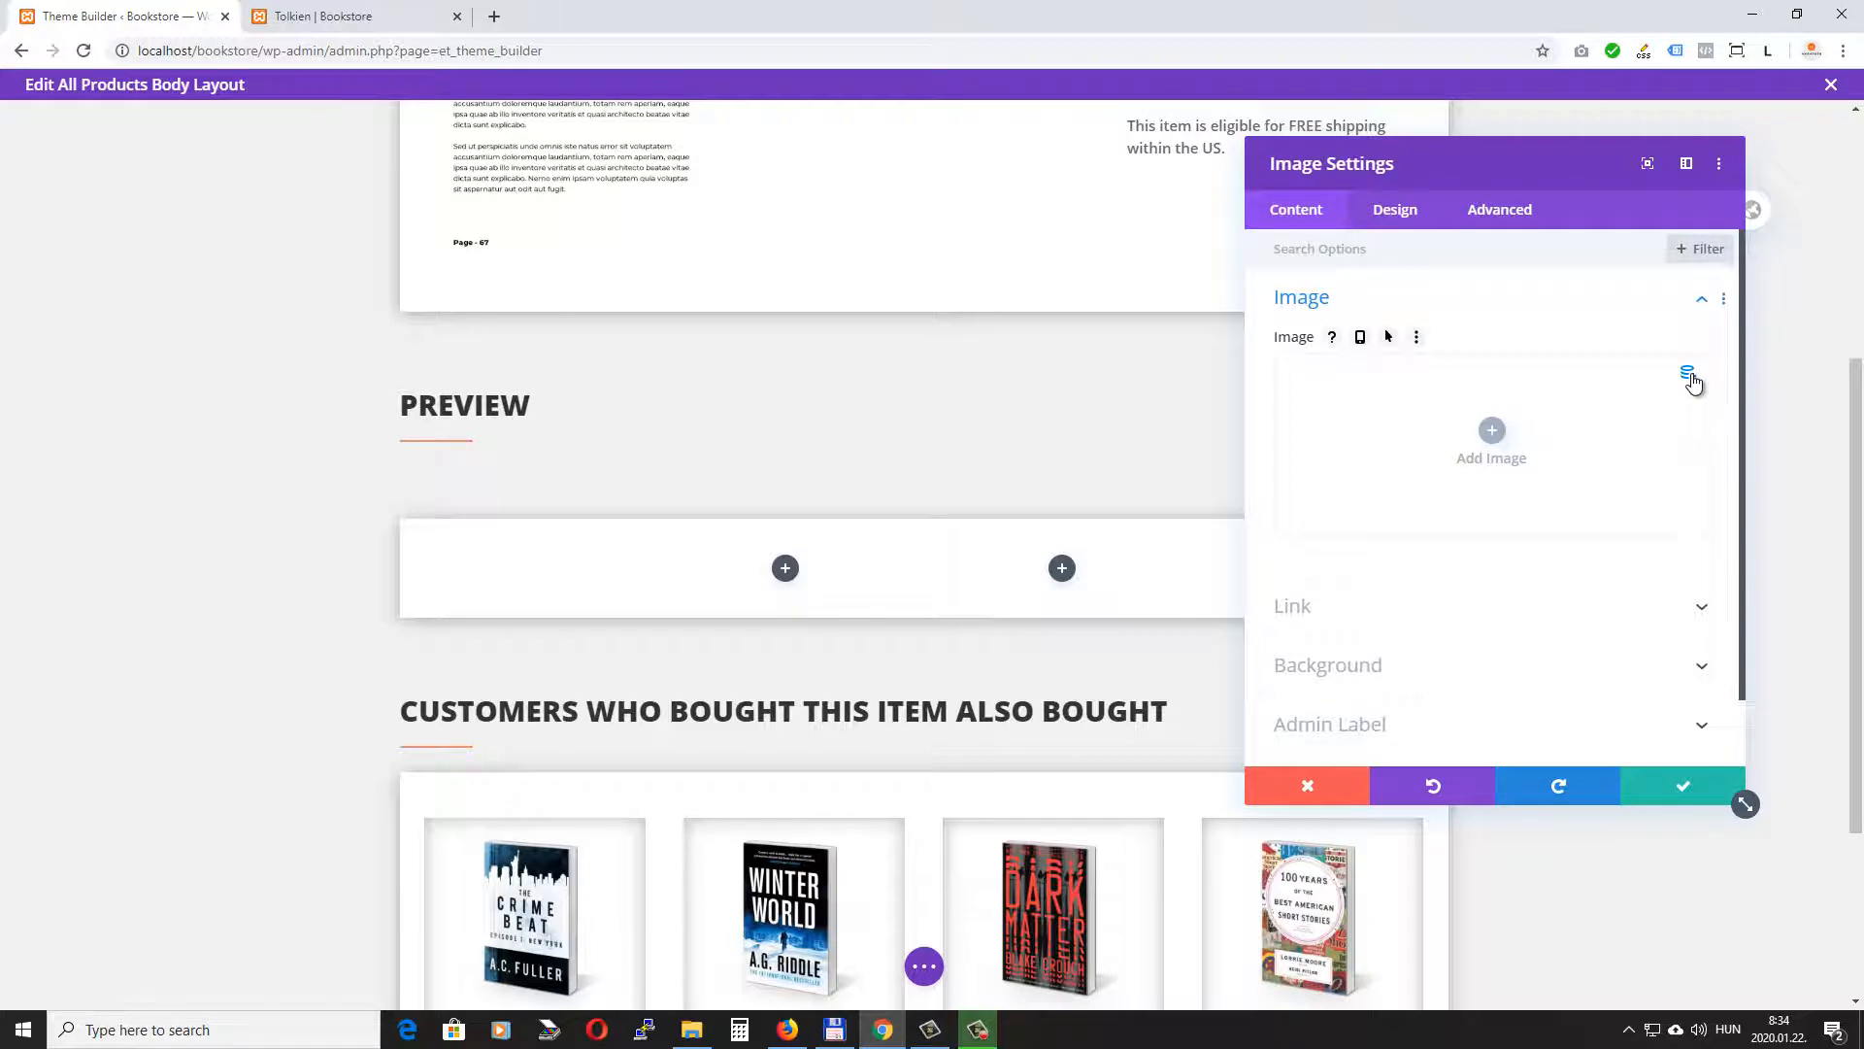
pyautogui.click(1690, 376)
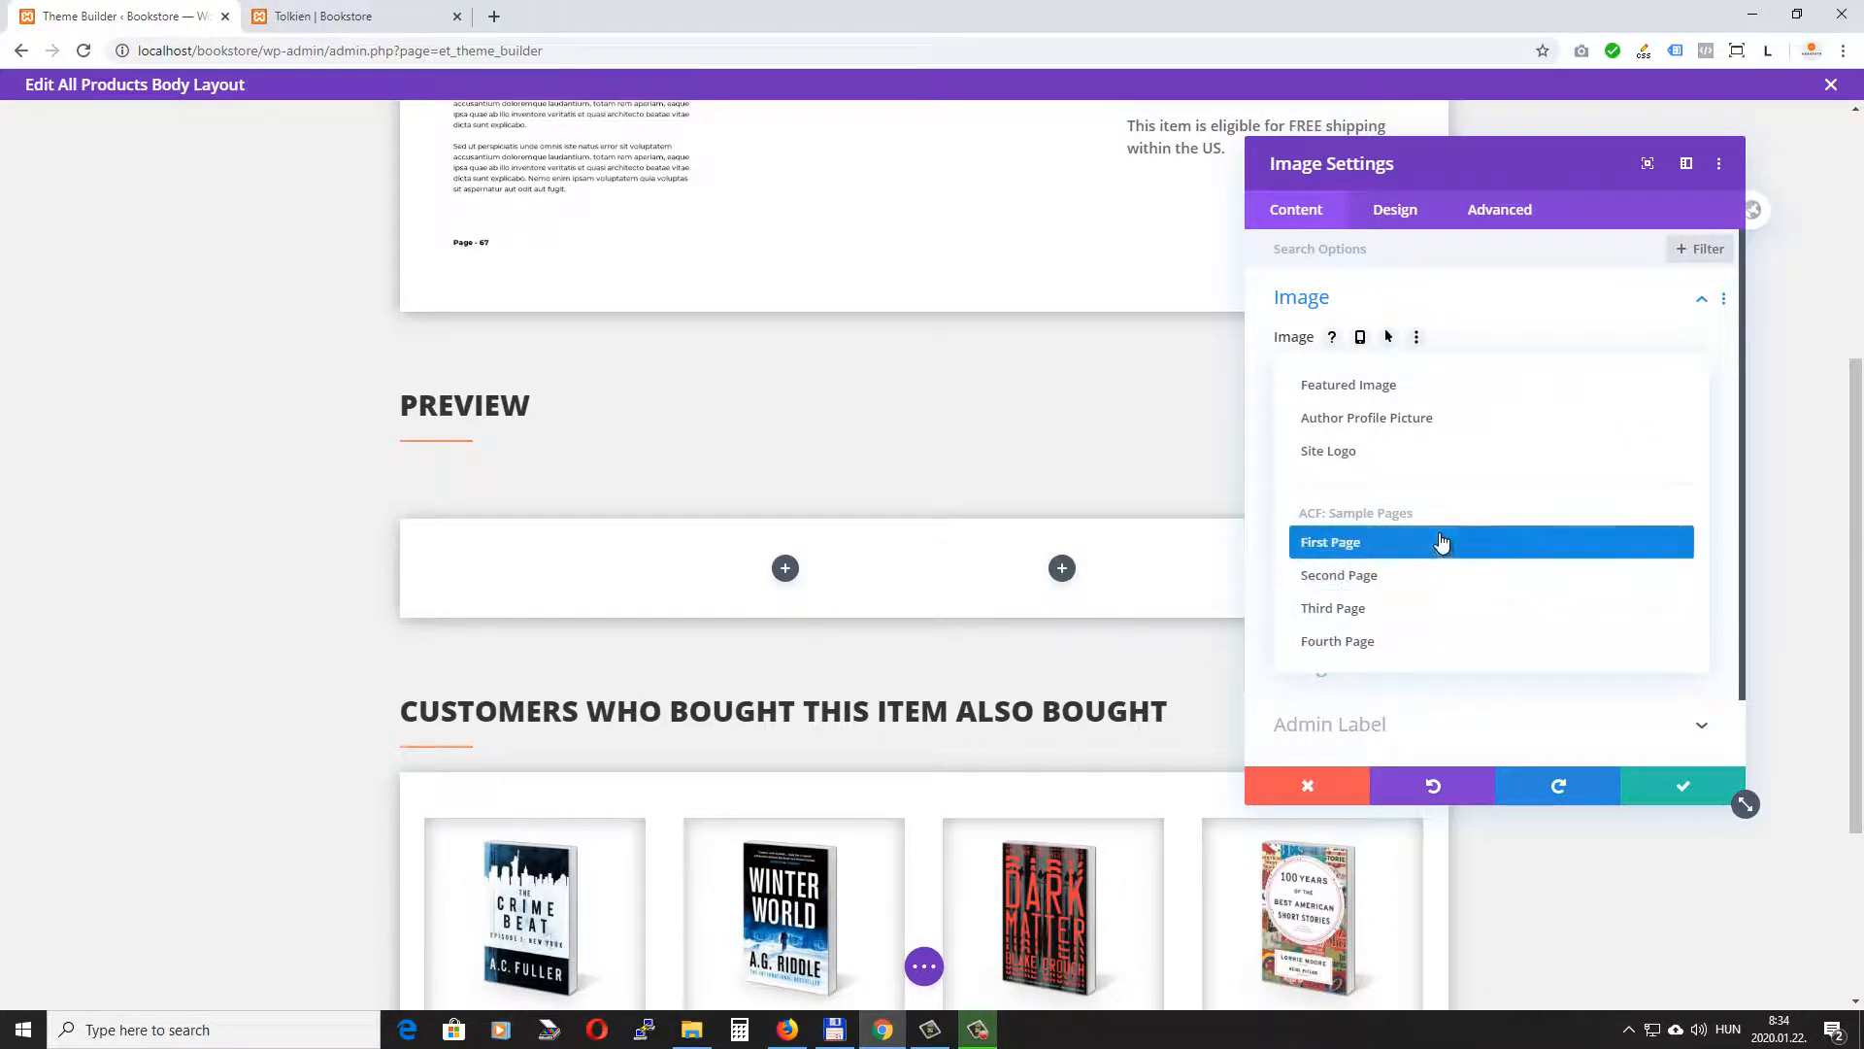
pyautogui.click(1346, 546)
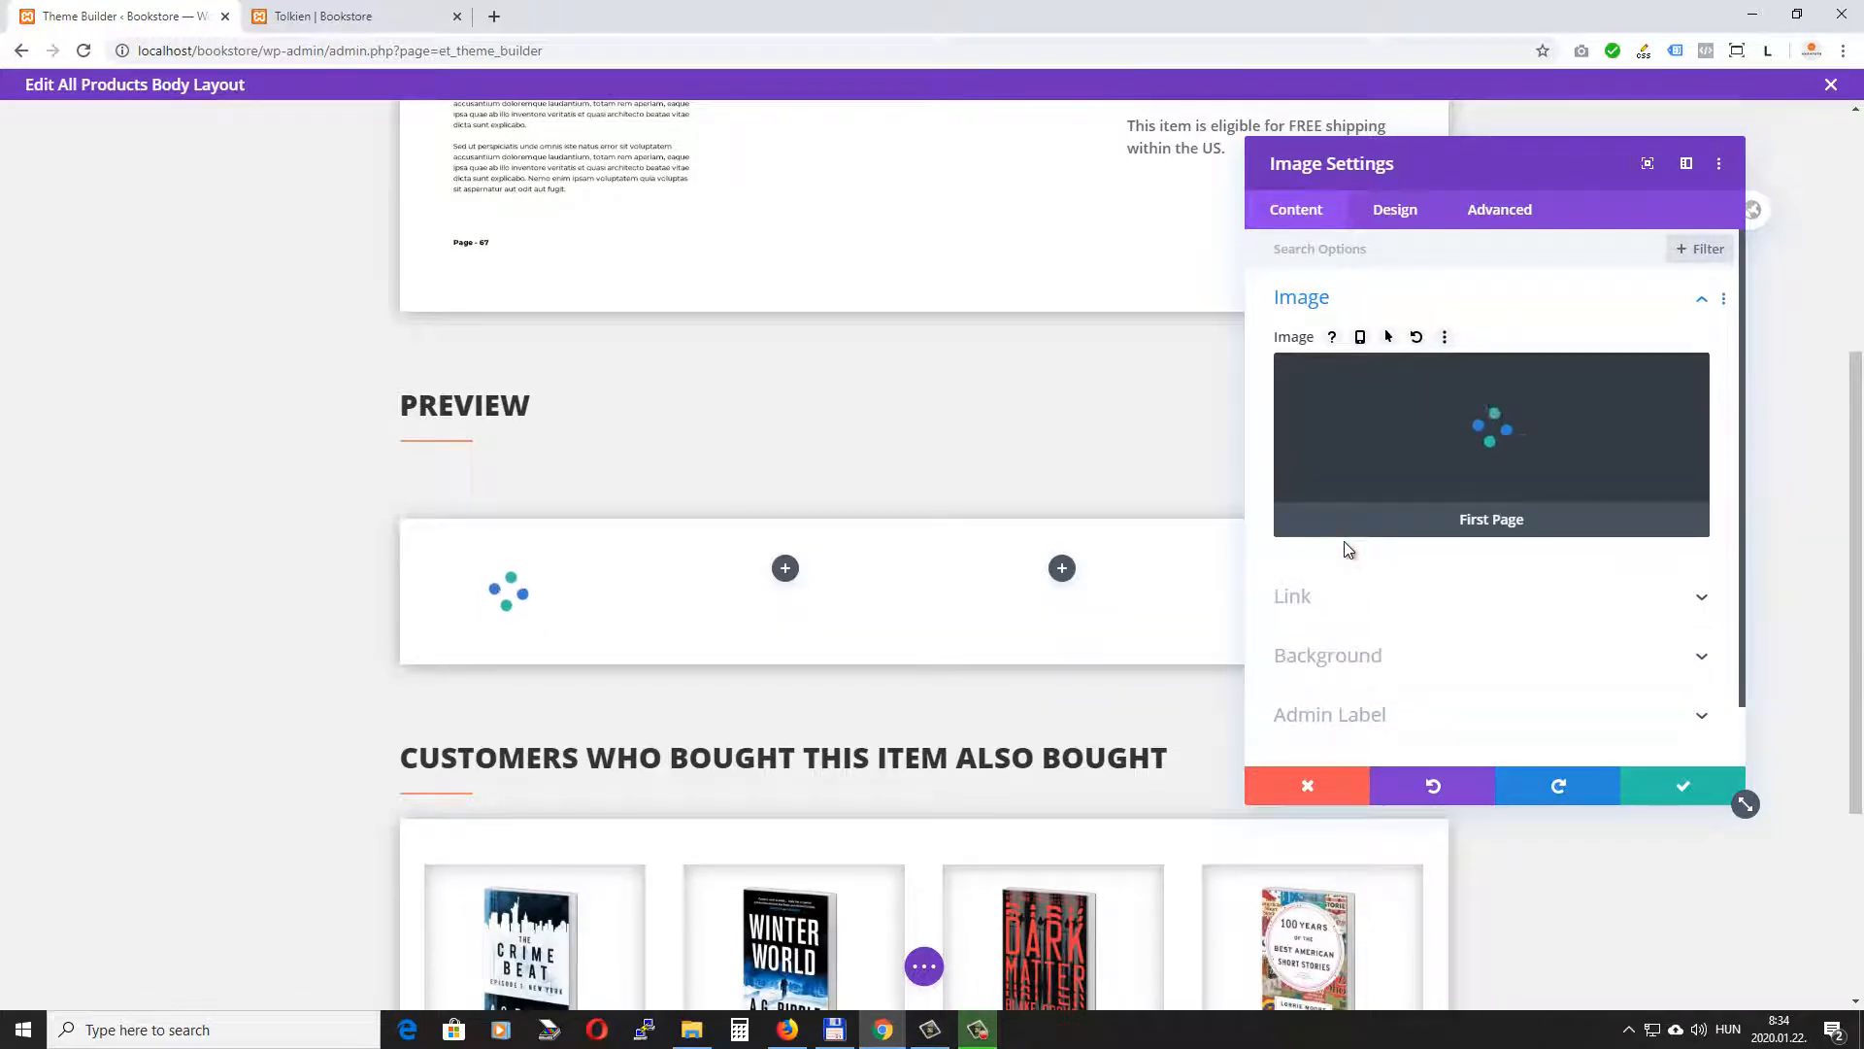
pyautogui.click(1692, 788)
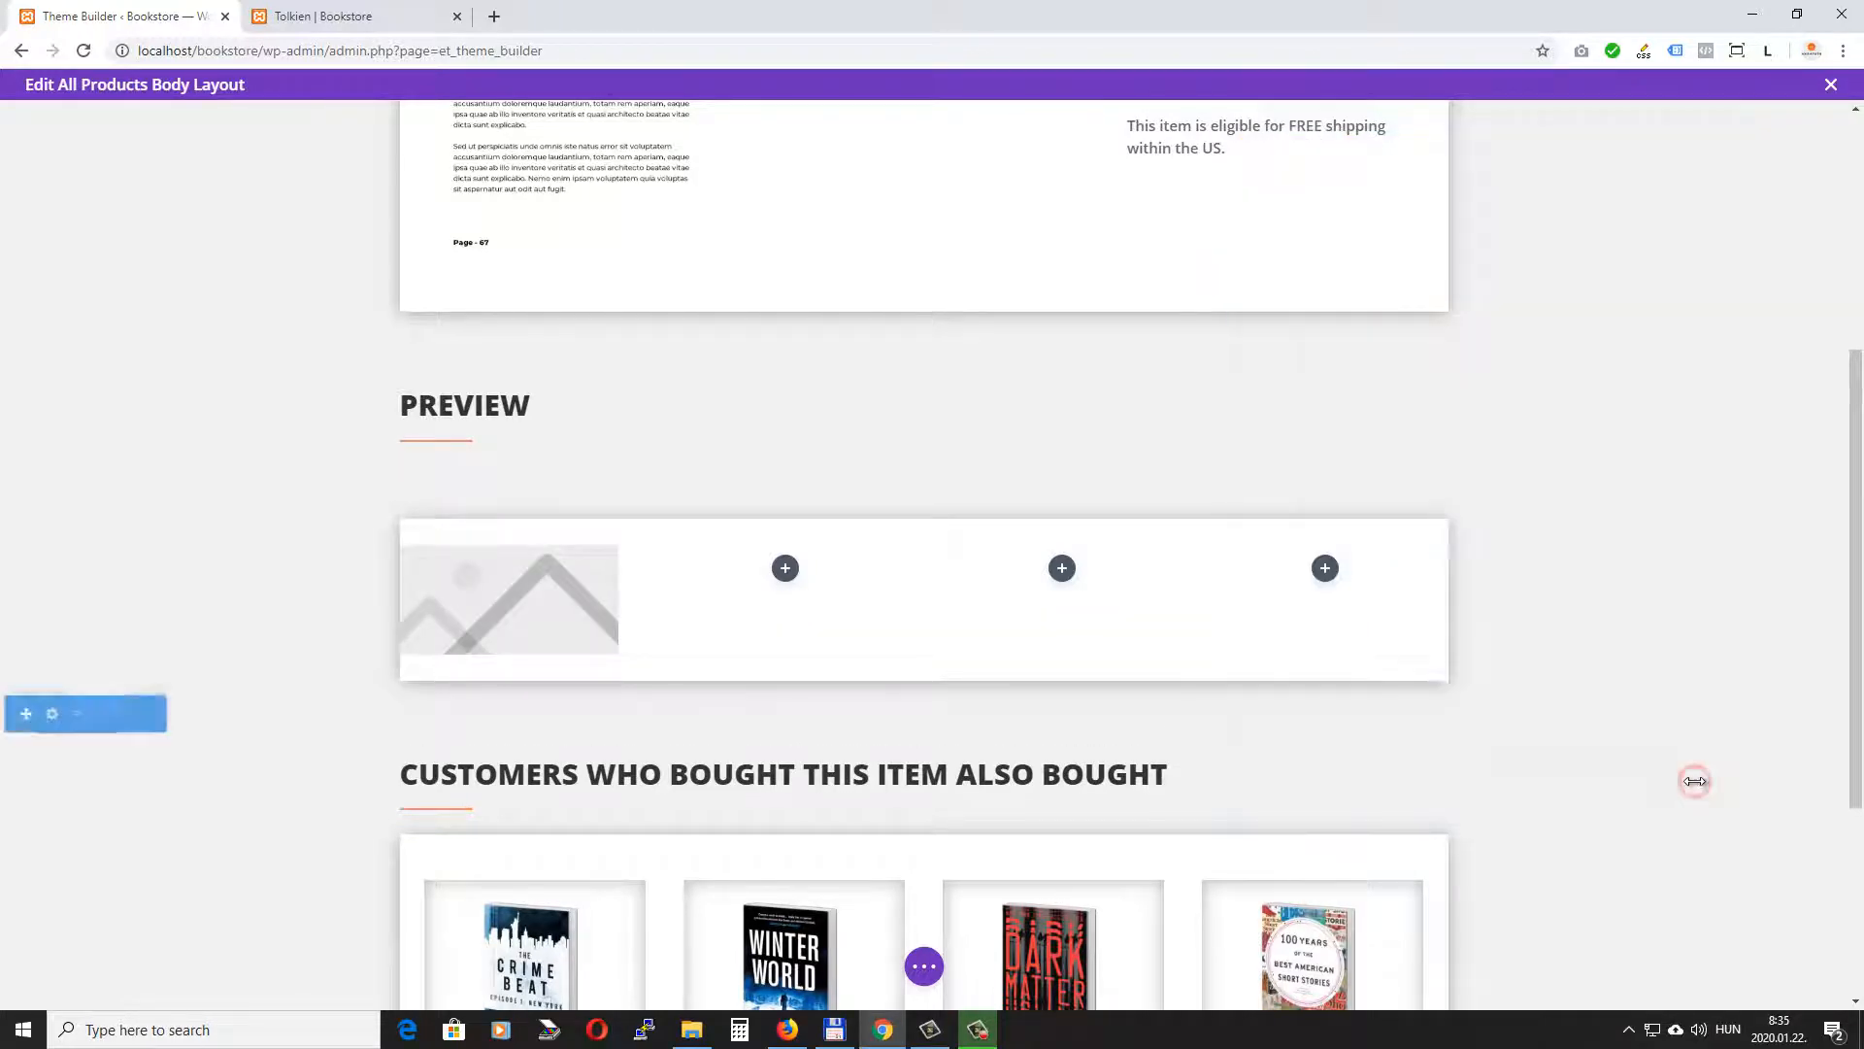
# Insert an Image module in the second column and link its image to the ACF field Second Page.
pyautogui.click(785, 571)
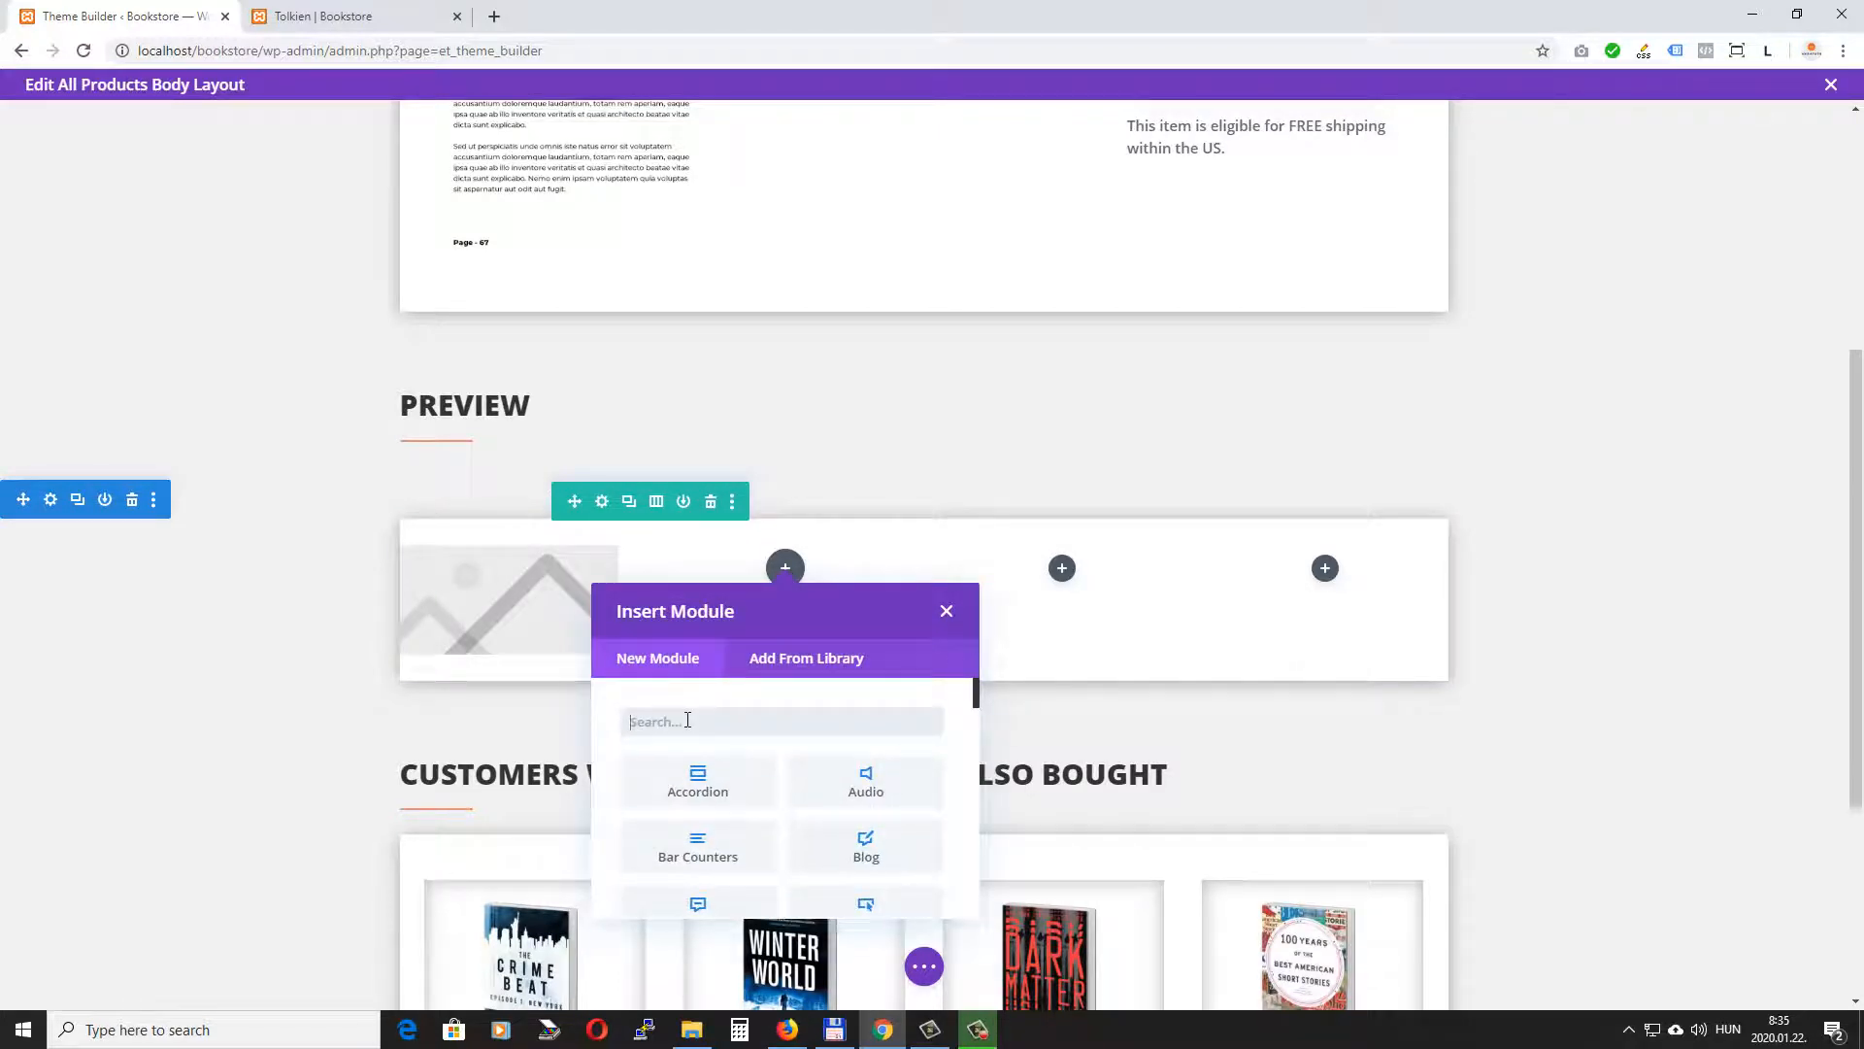
pyautogui.write('ima')
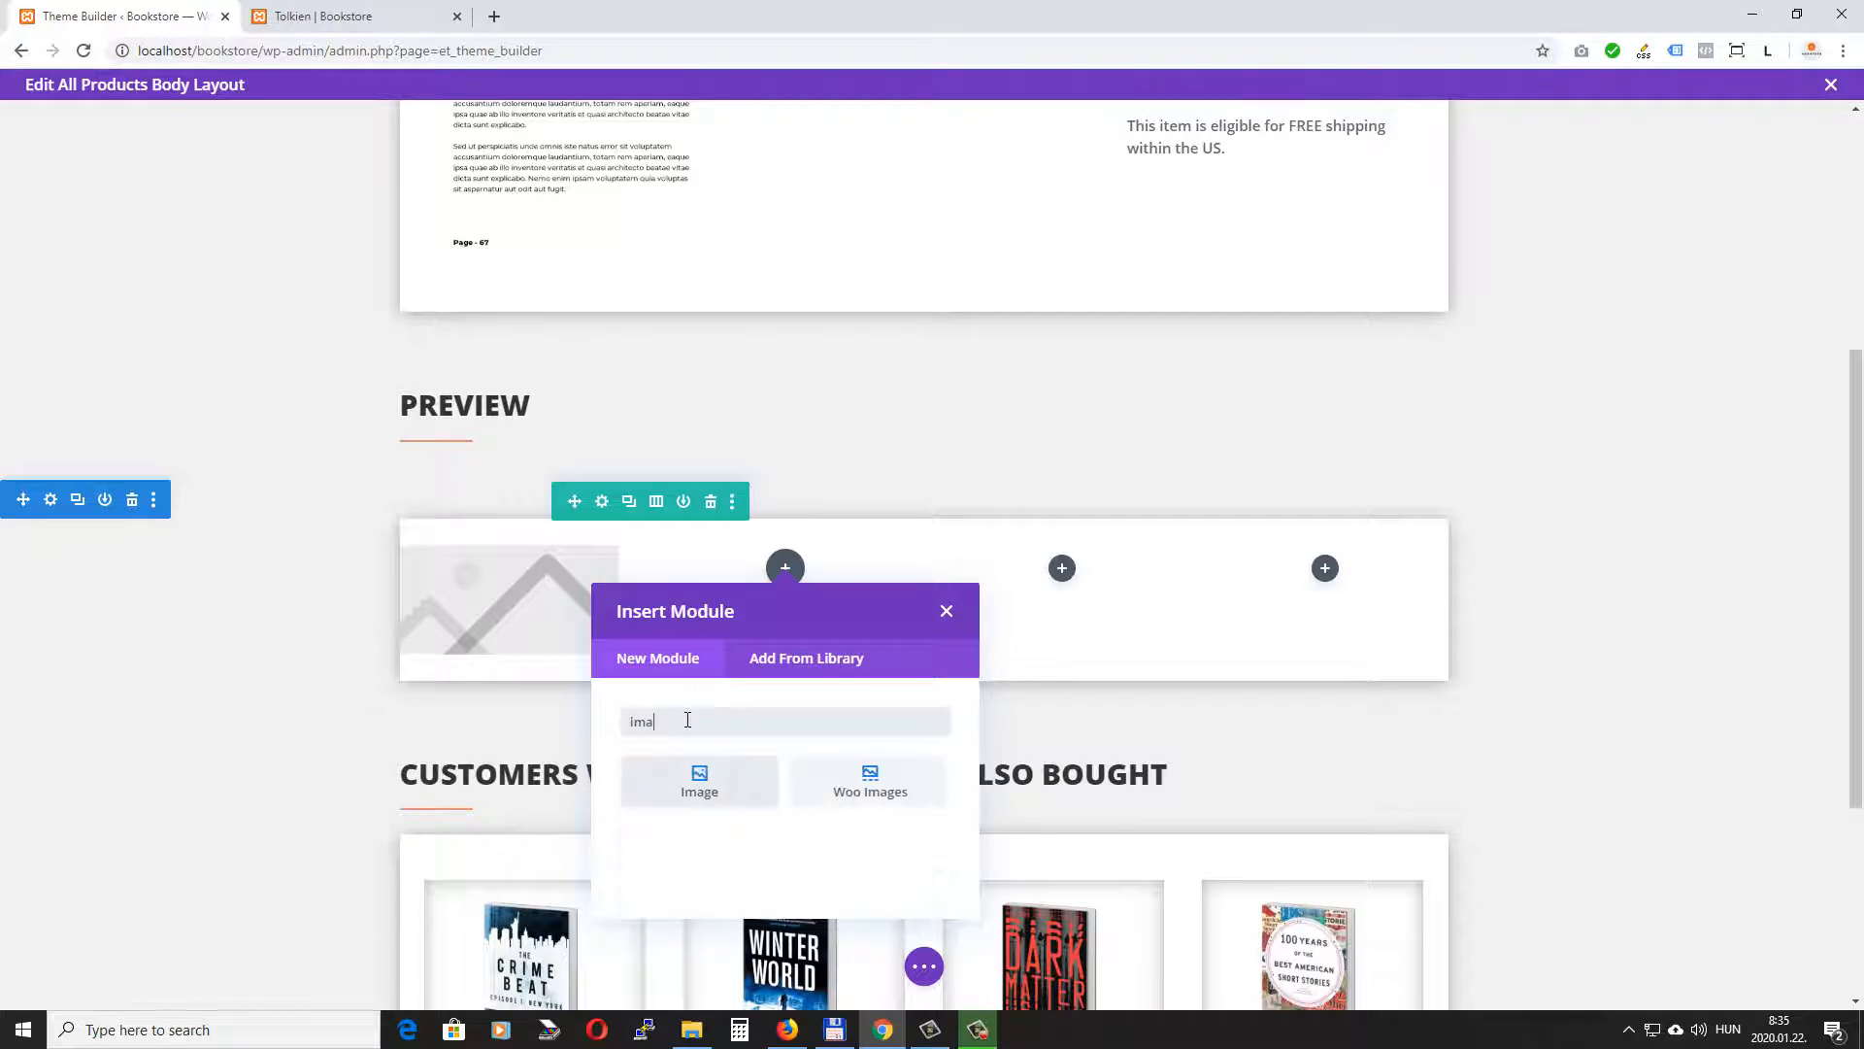
pyautogui.click(675, 798)
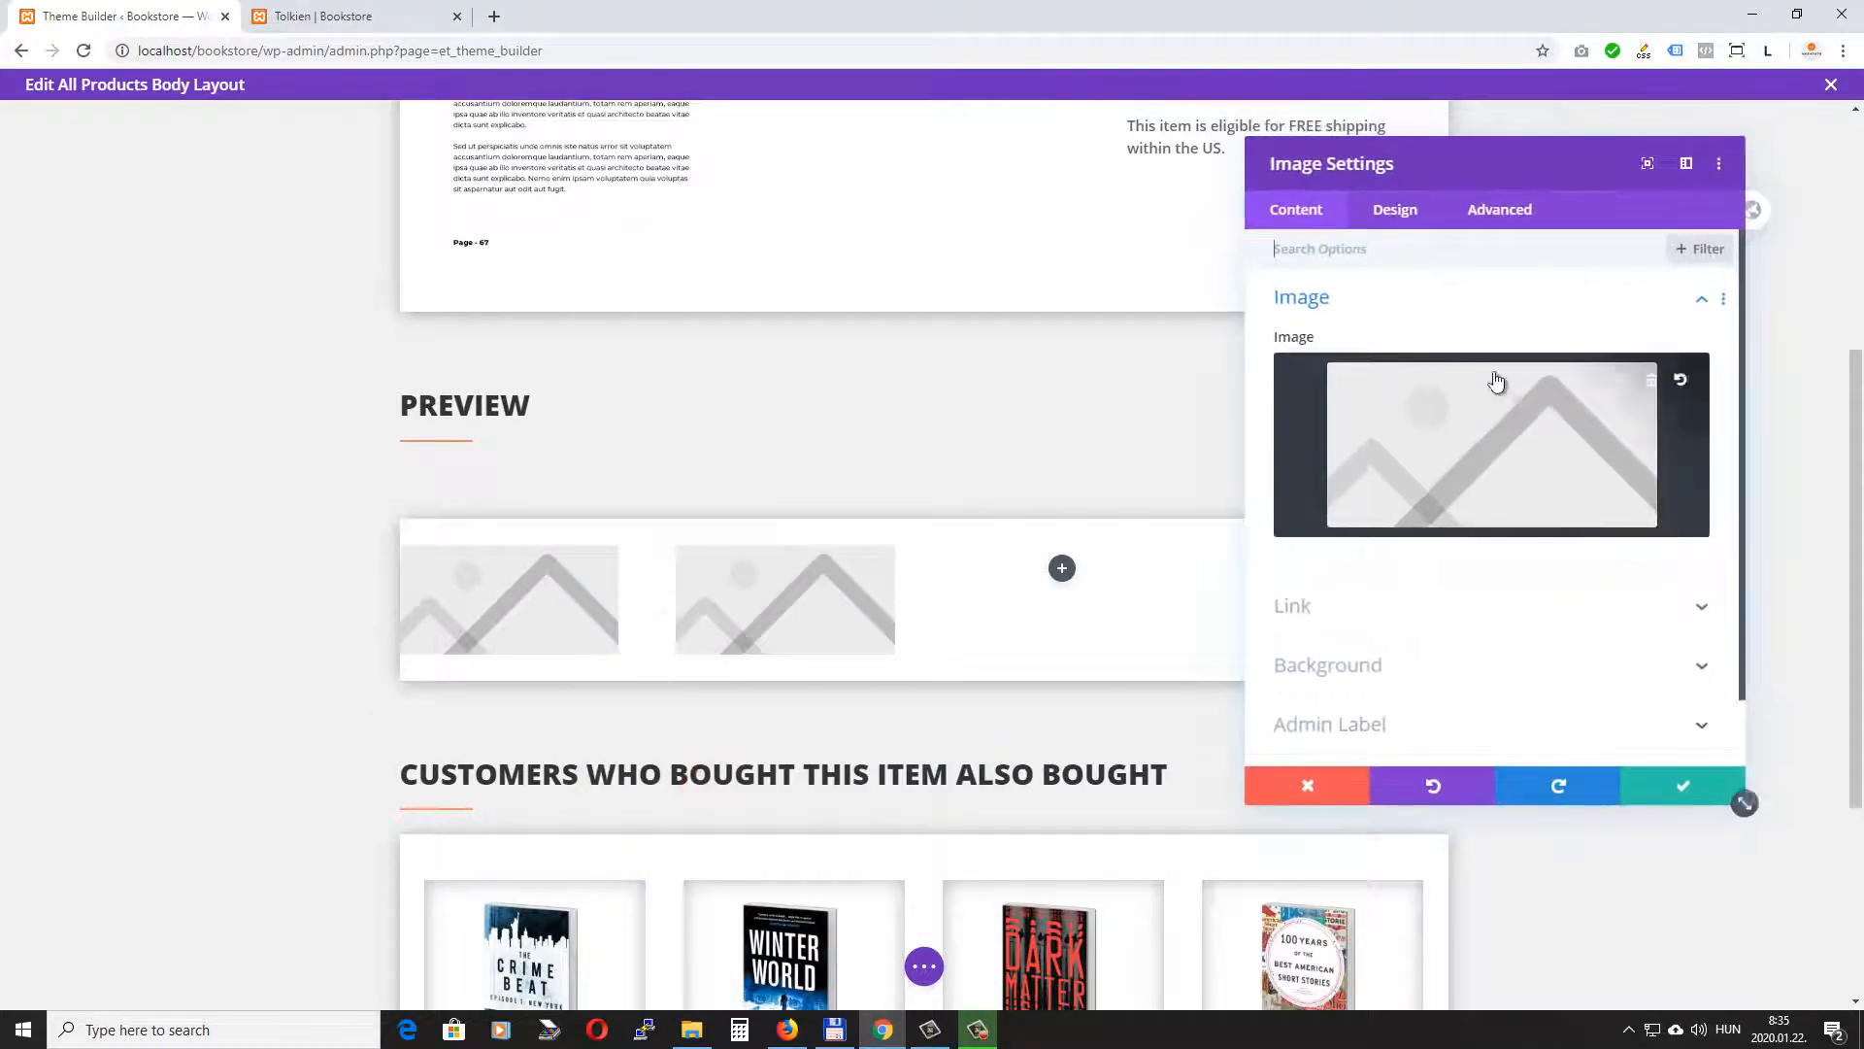
pyautogui.click(1674, 385)
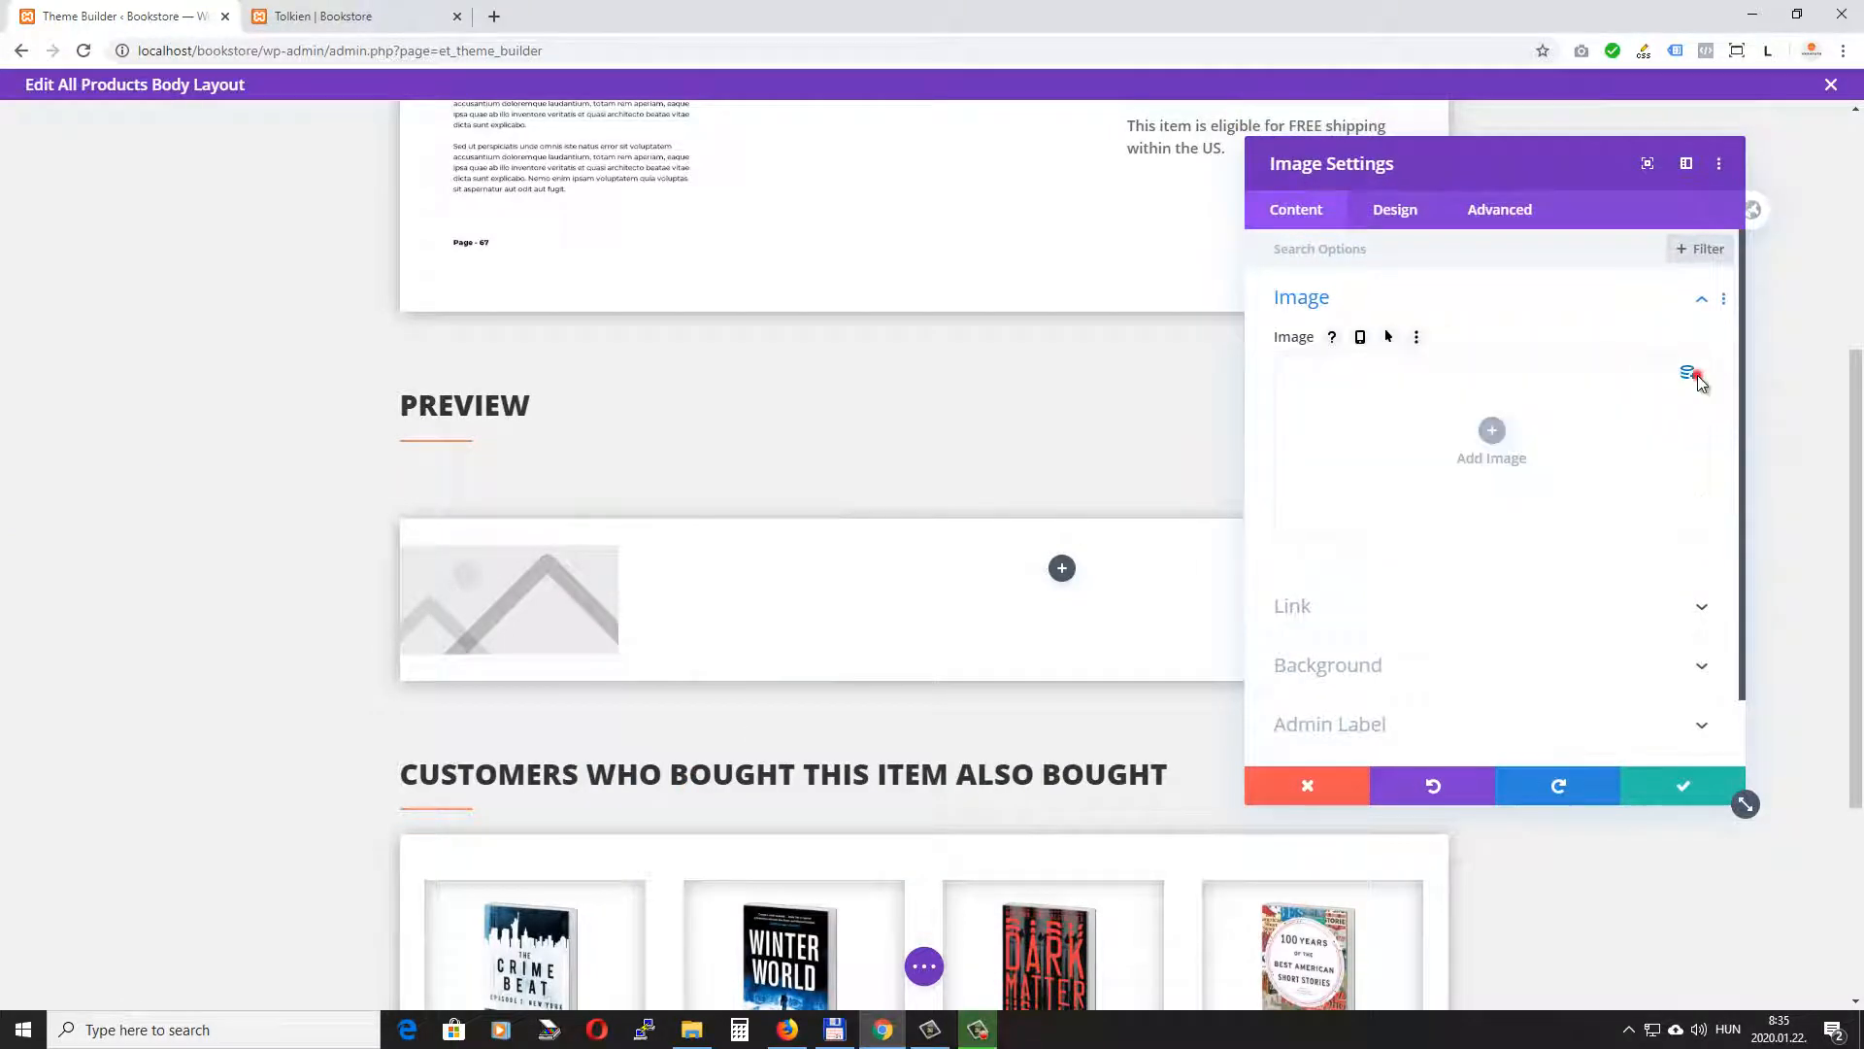
pyautogui.click(1697, 377)
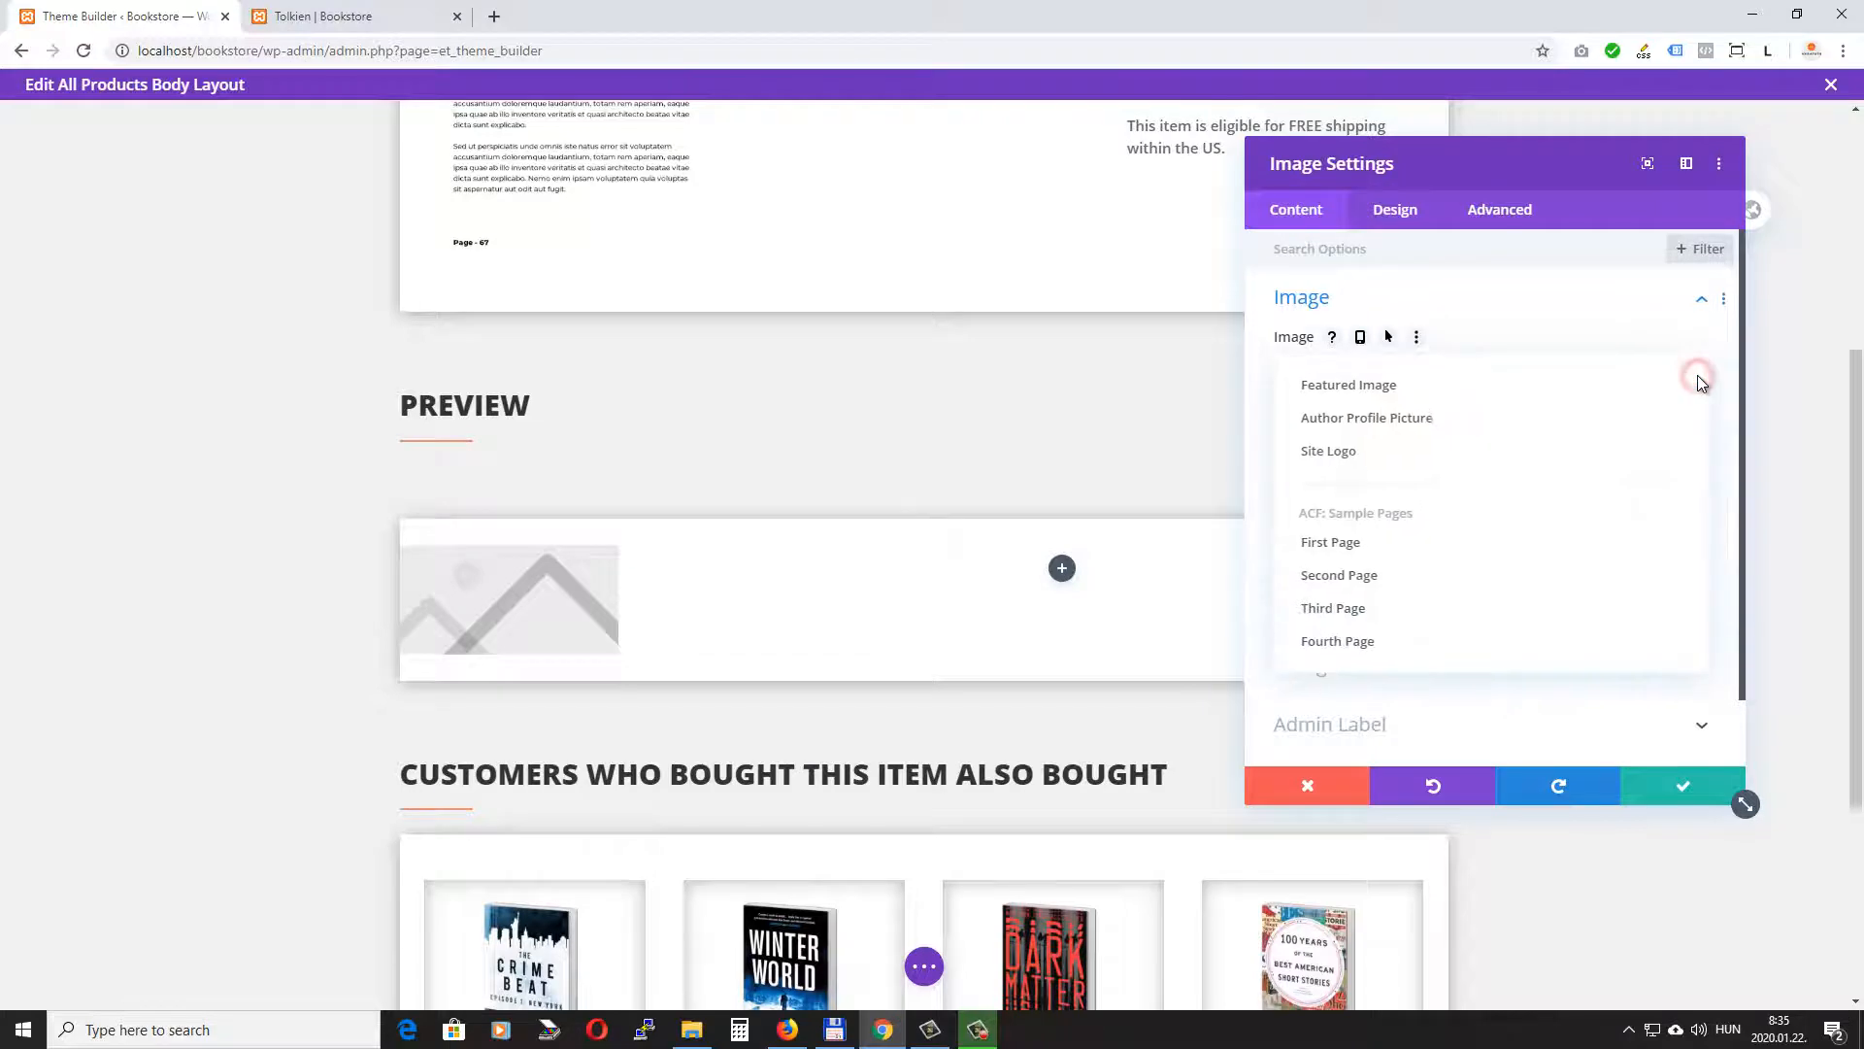
pyautogui.click(1346, 581)
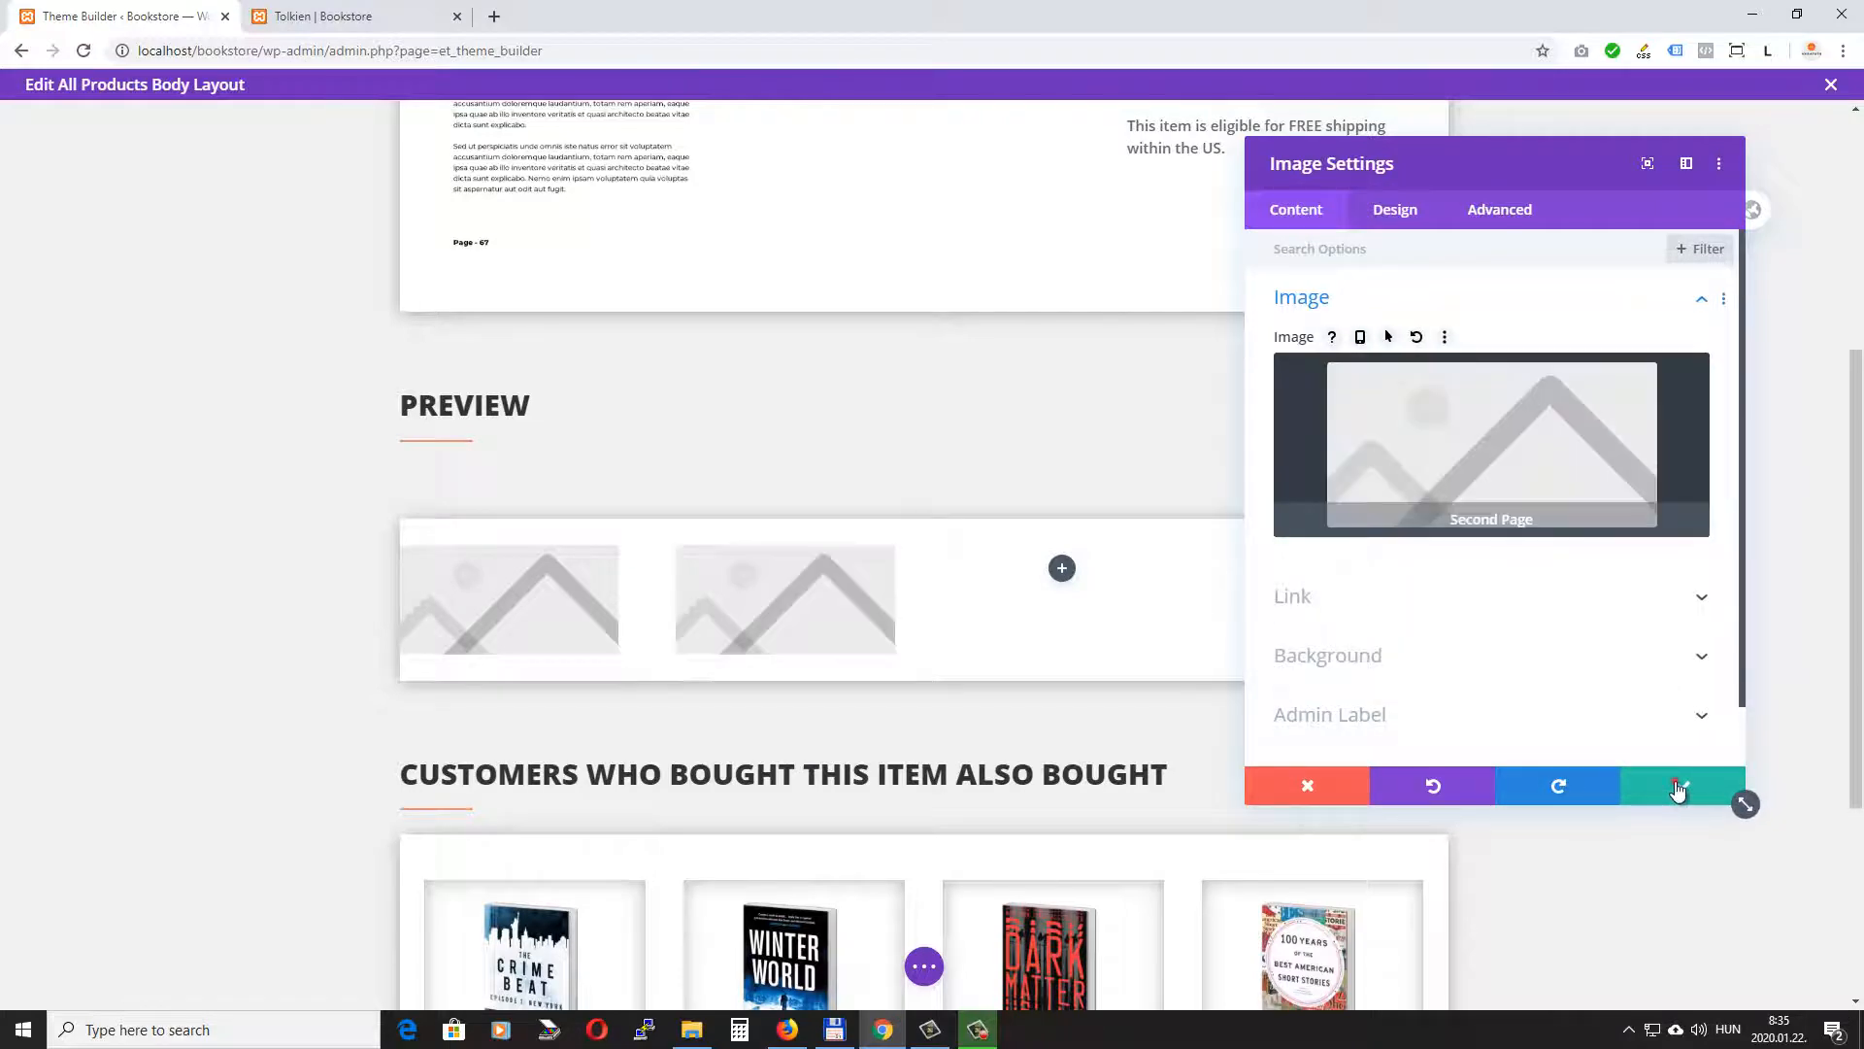
pyautogui.click(1679, 785)
# Insert an Image module in the third column with the ACF field Third Page as its dynamic image.
pyautogui.click(1062, 568)
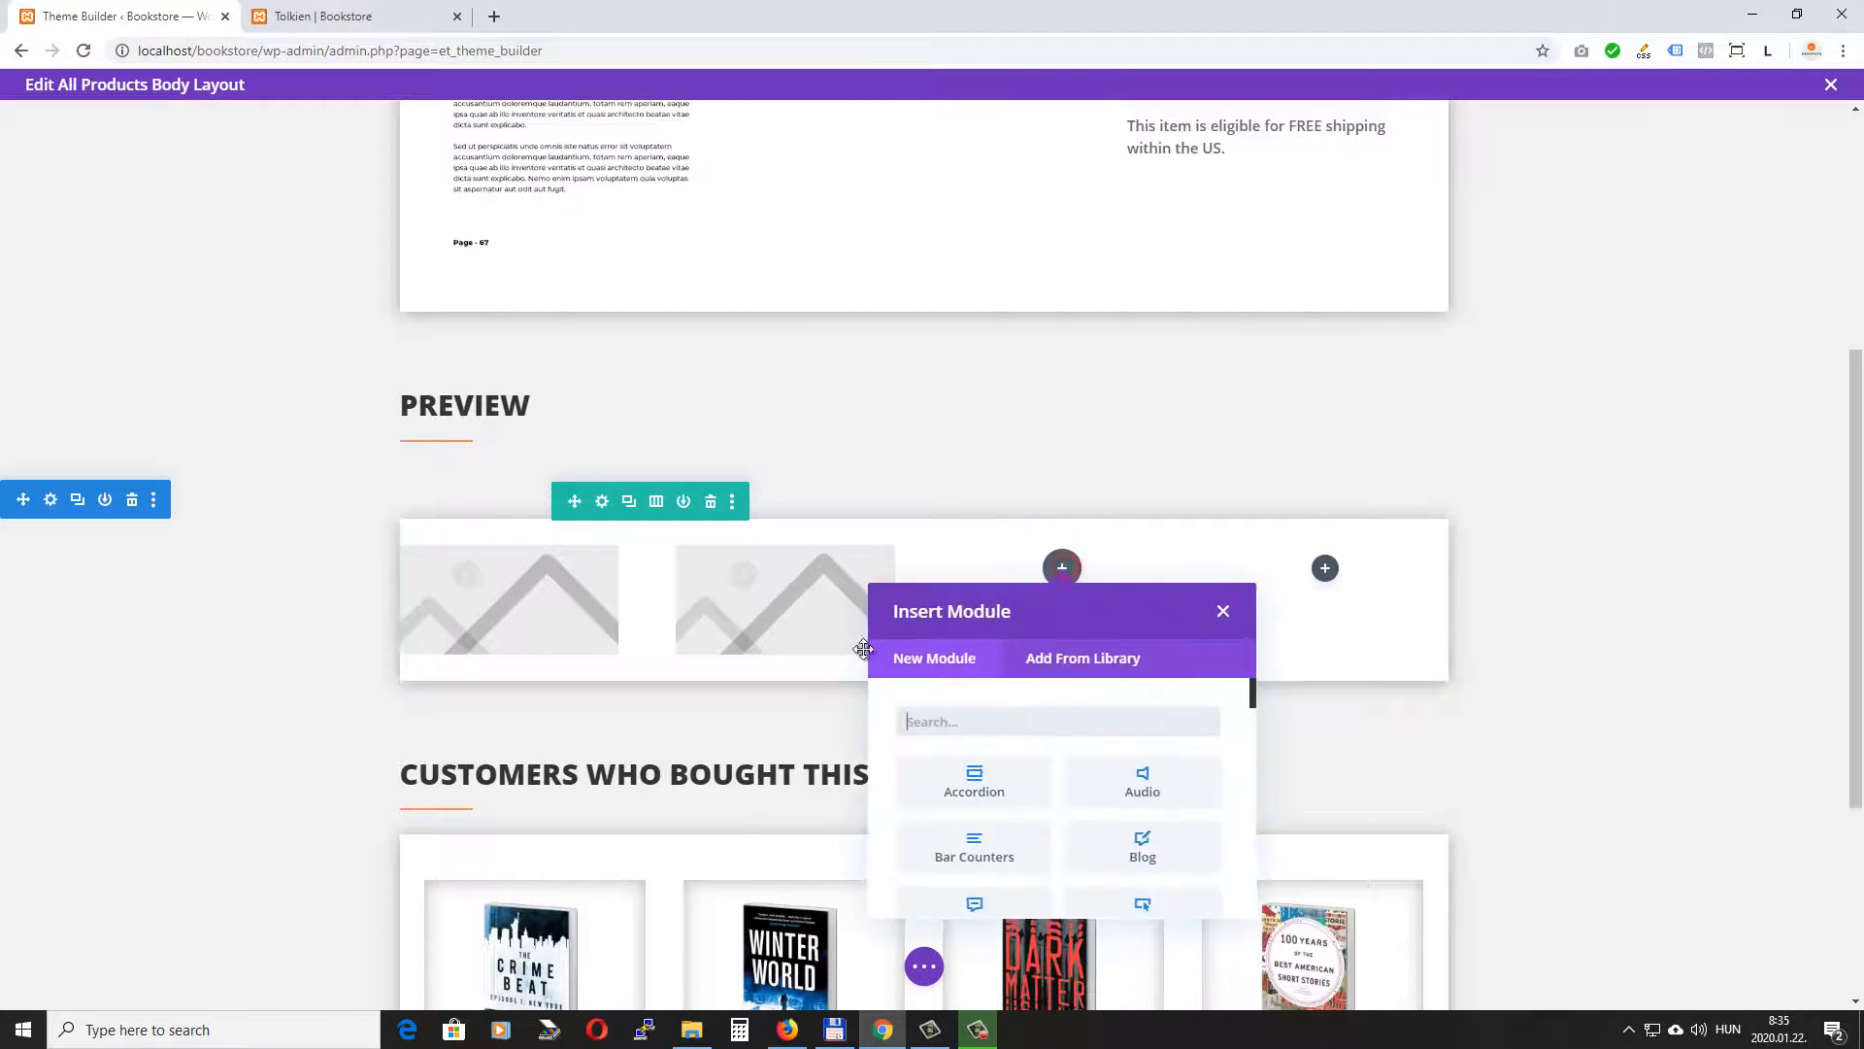
pyautogui.write('im')
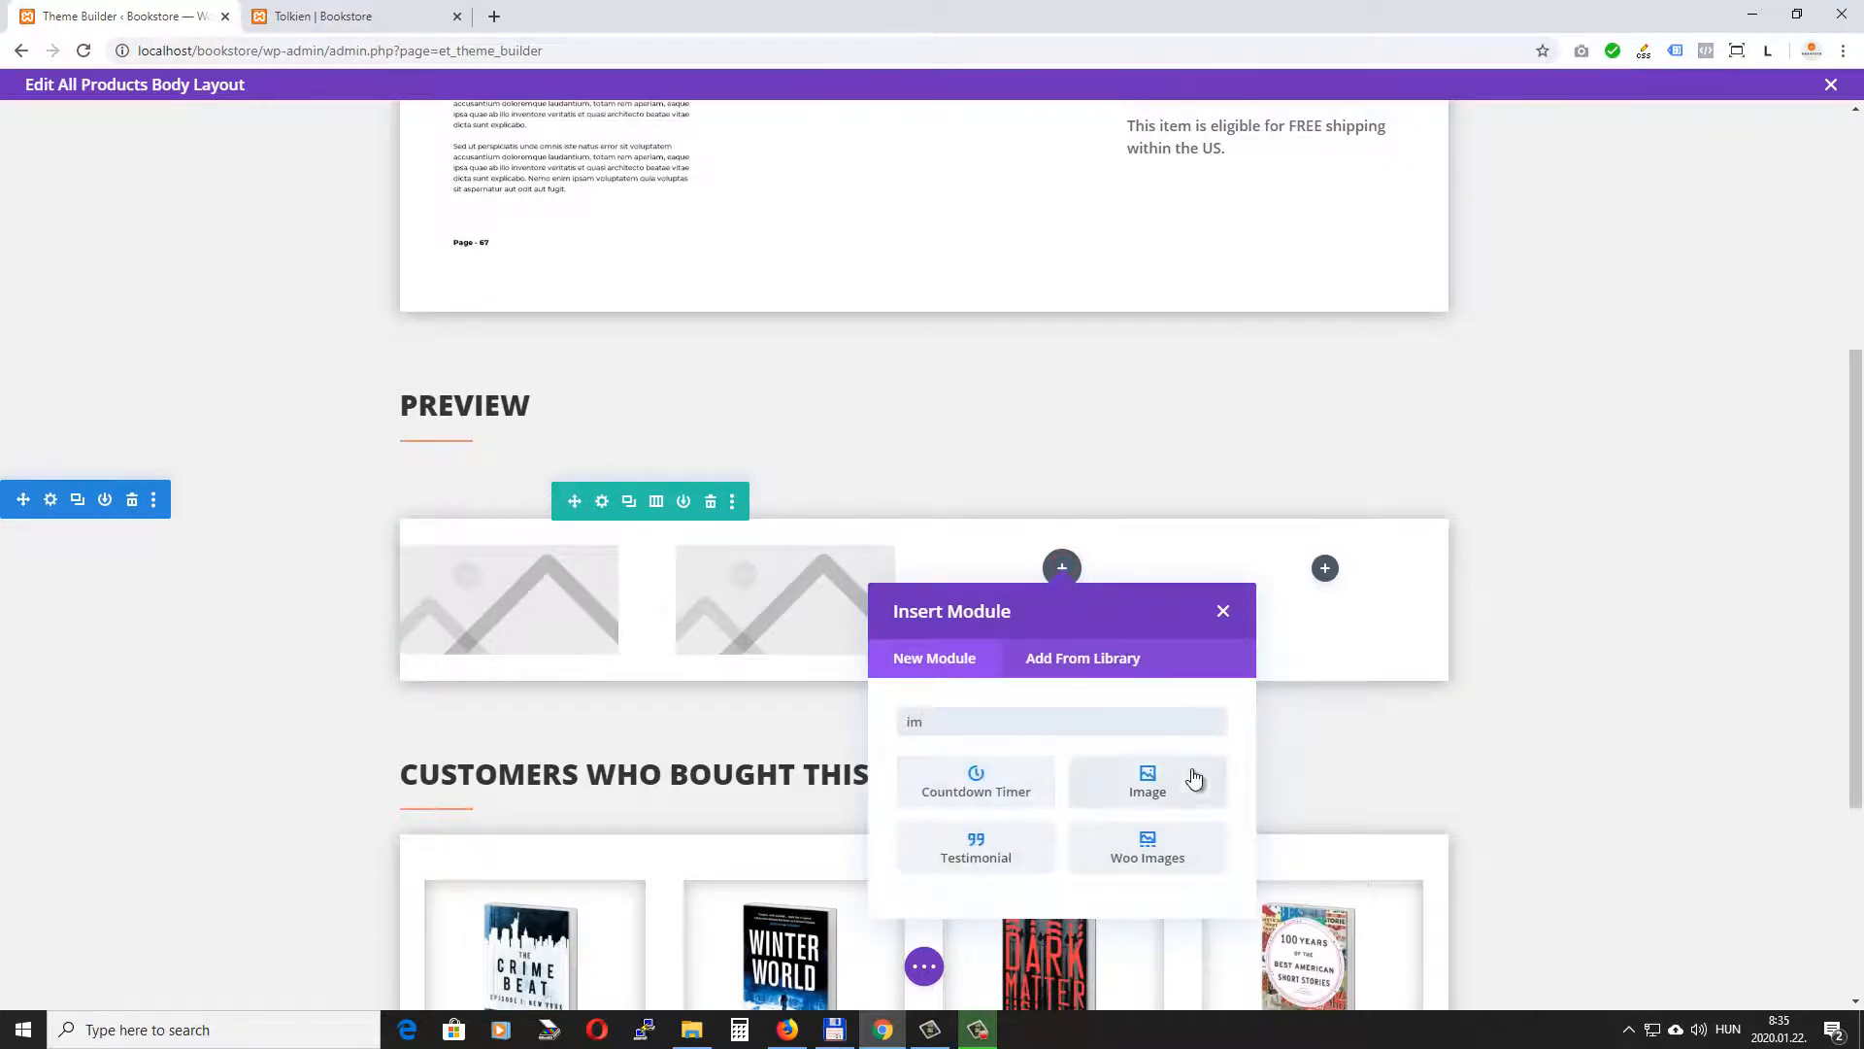
pyautogui.click(1164, 775)
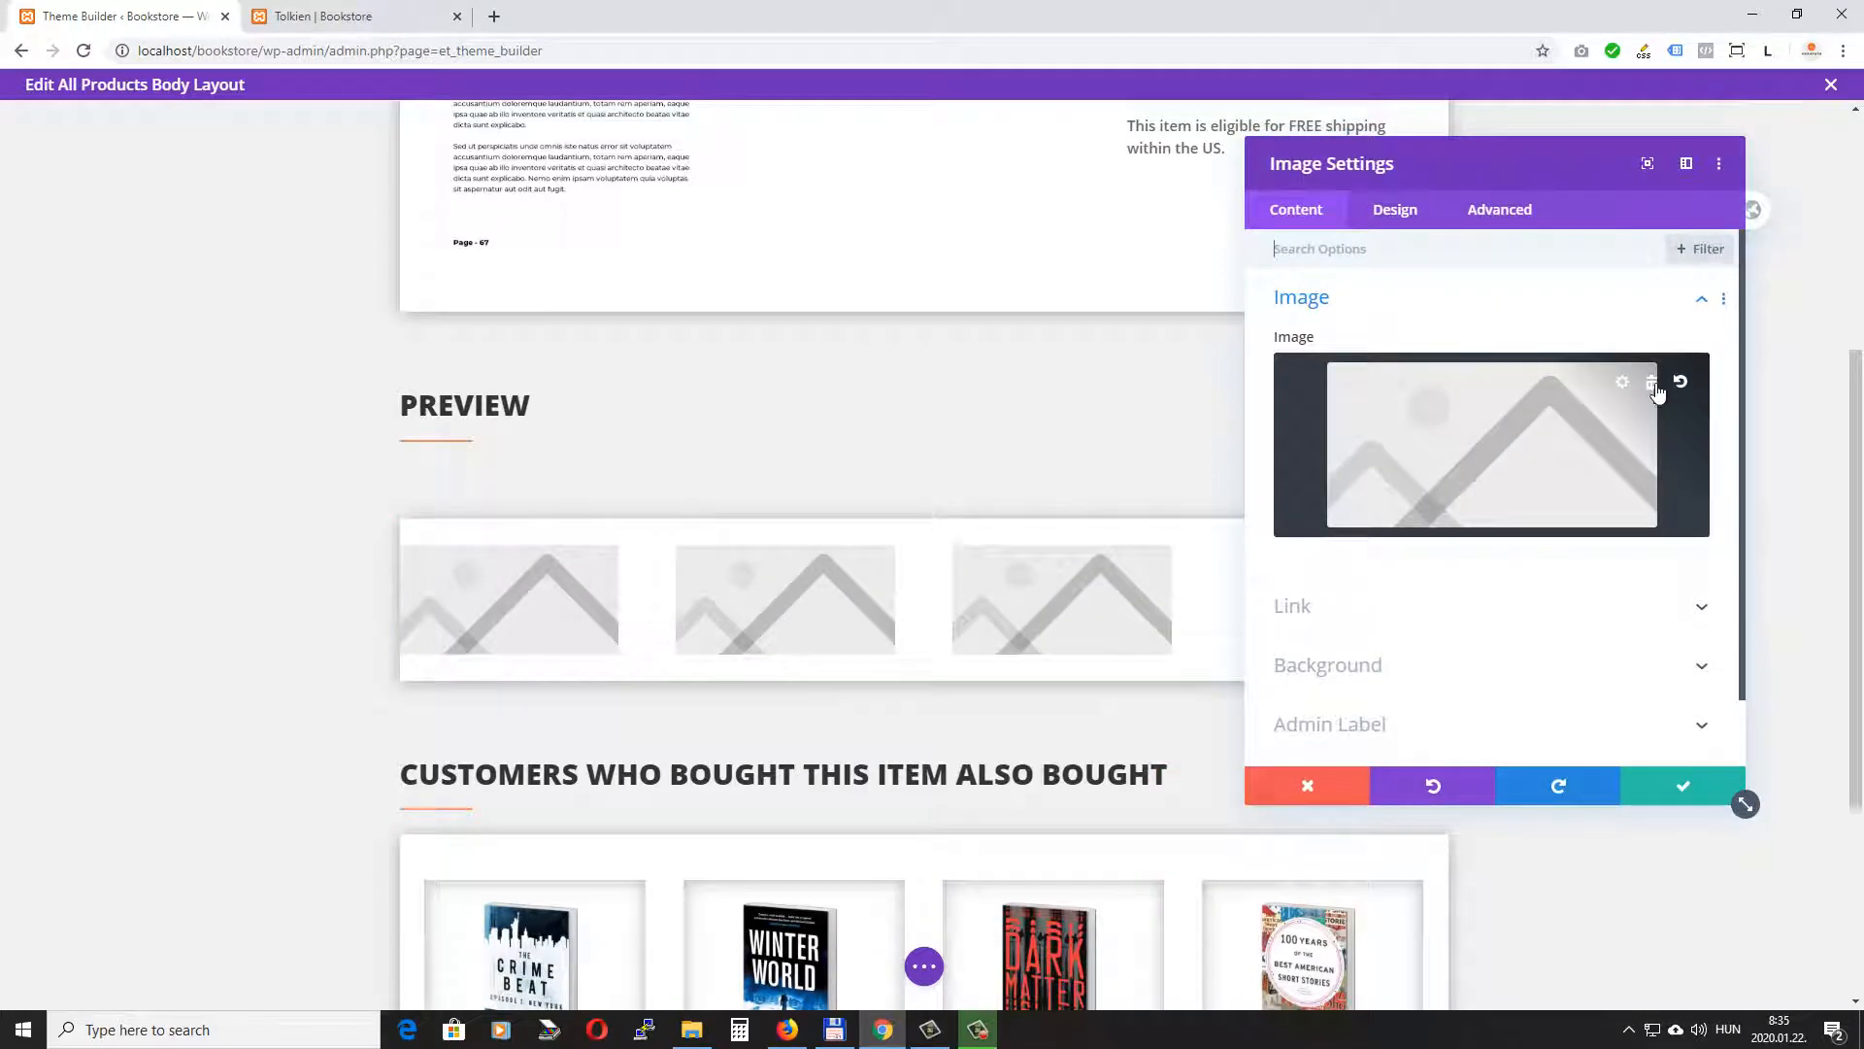
pyautogui.click(1651, 384)
pyautogui.click(1685, 379)
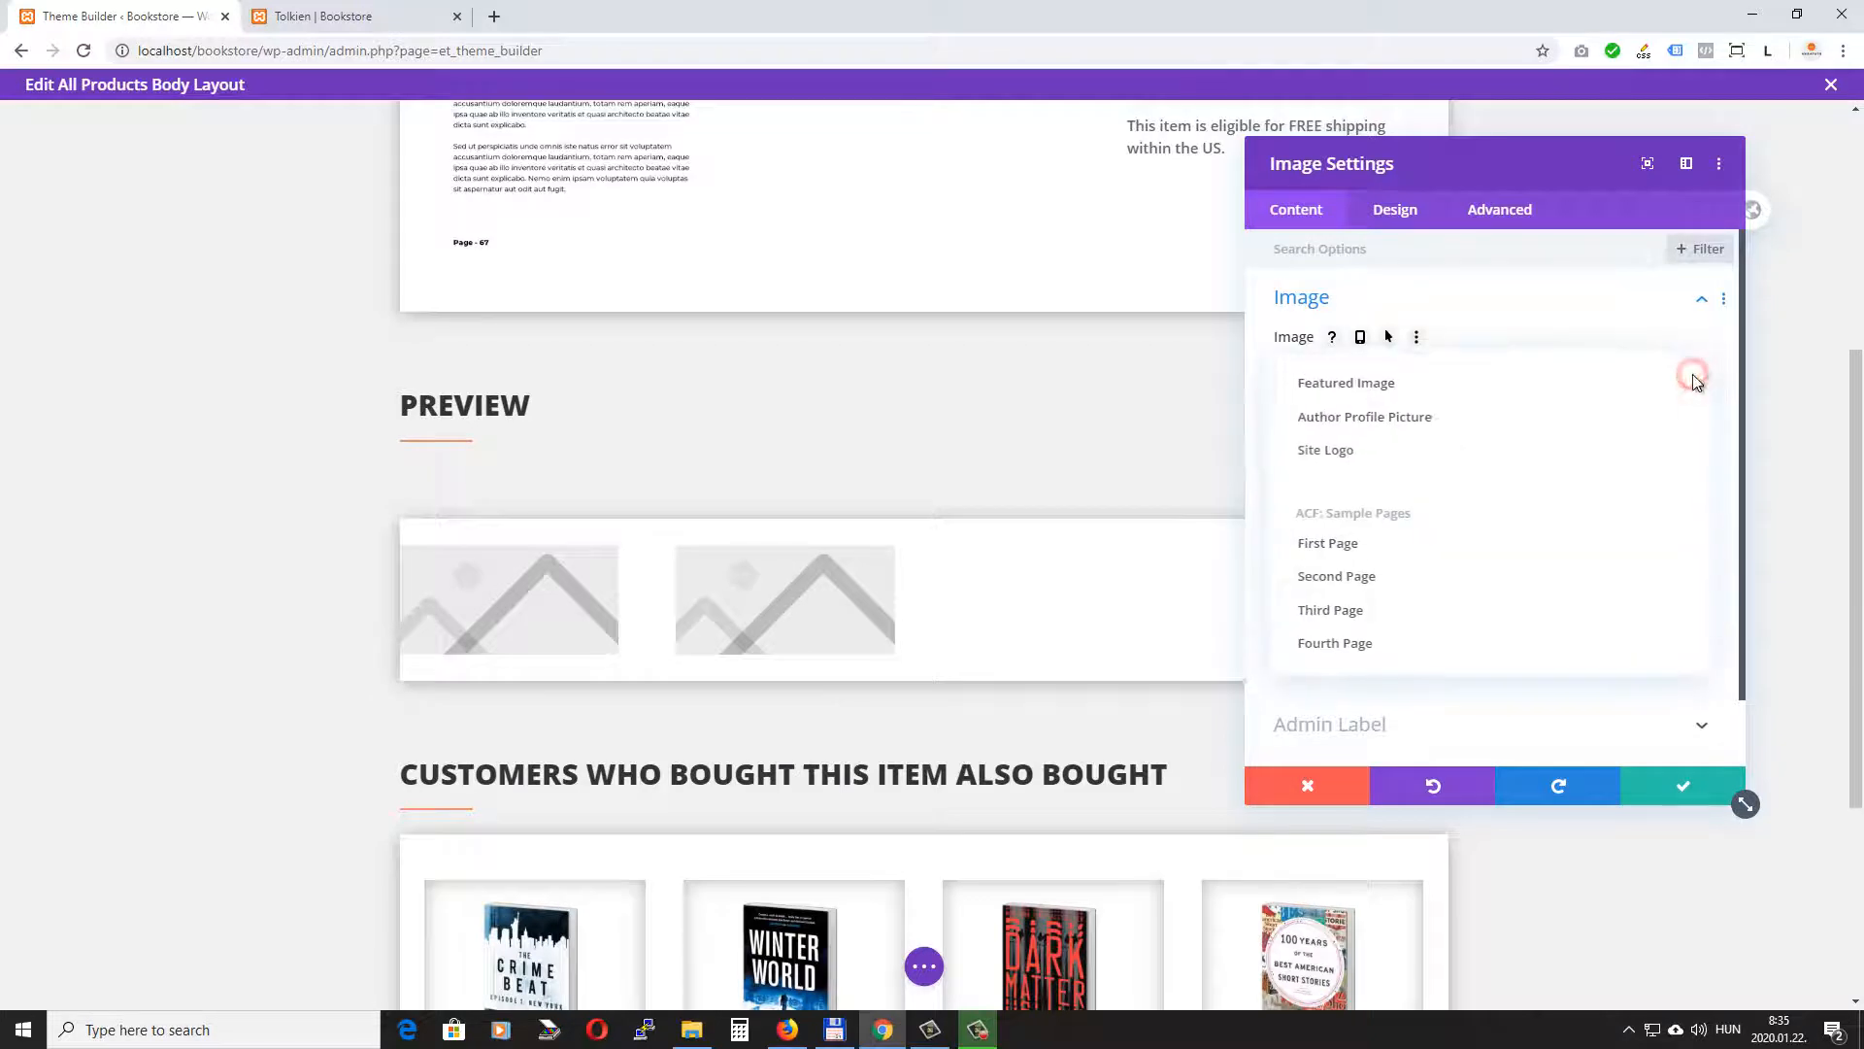
pyautogui.click(1331, 625)
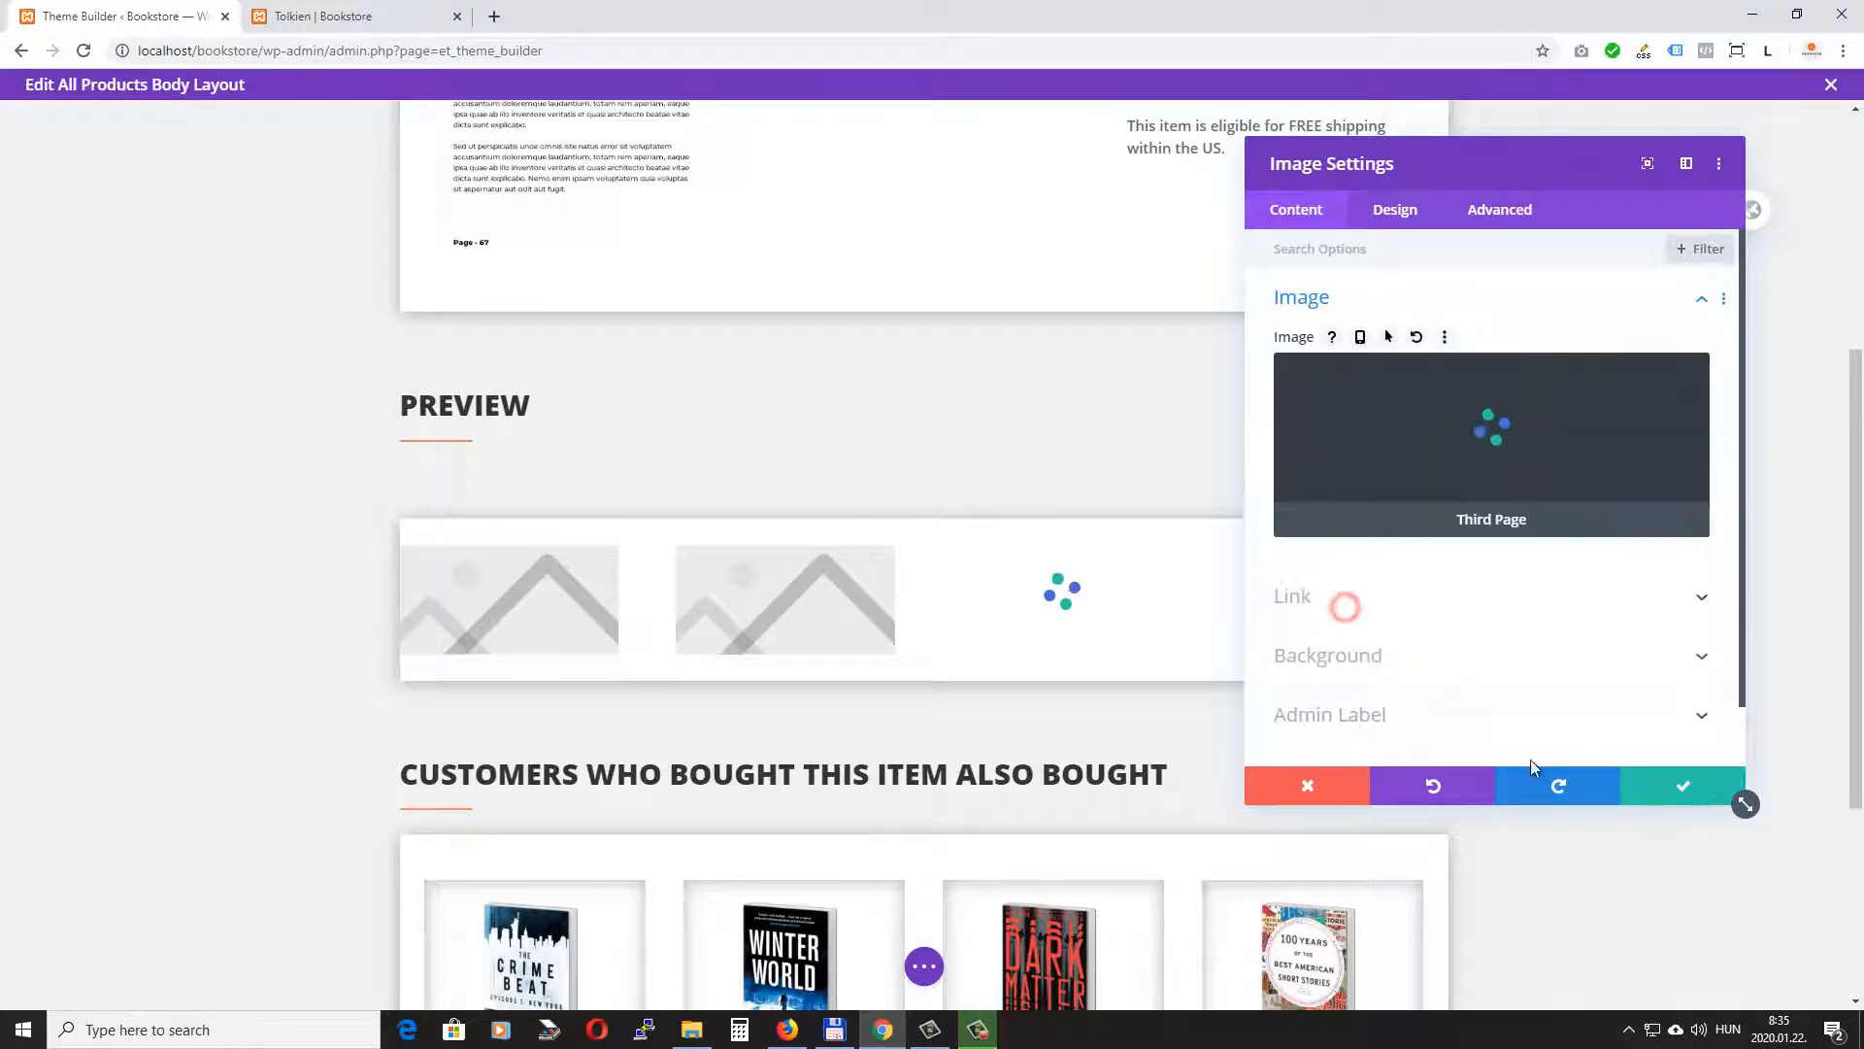
pyautogui.click(1684, 789)
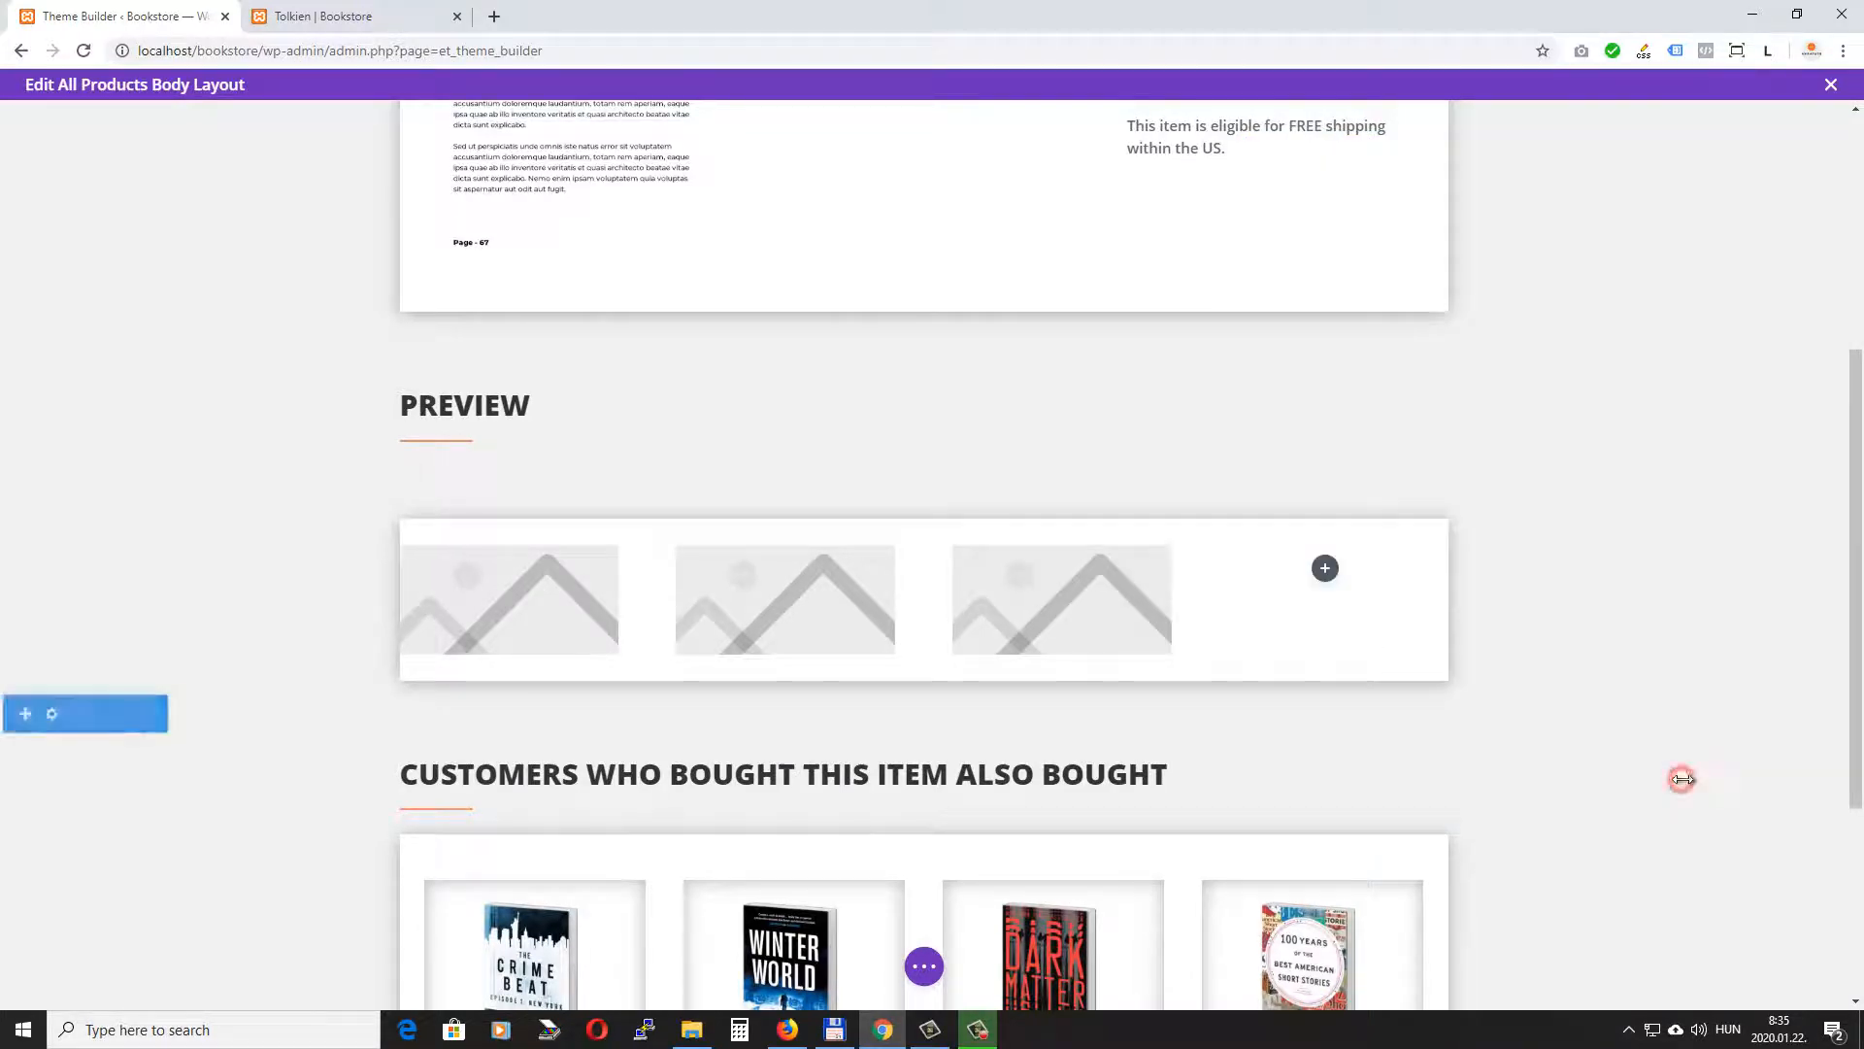
# Insert an Image module in the fourth column with the ACF field Fourth Page as its dynamic image.
pyautogui.click(1326, 570)
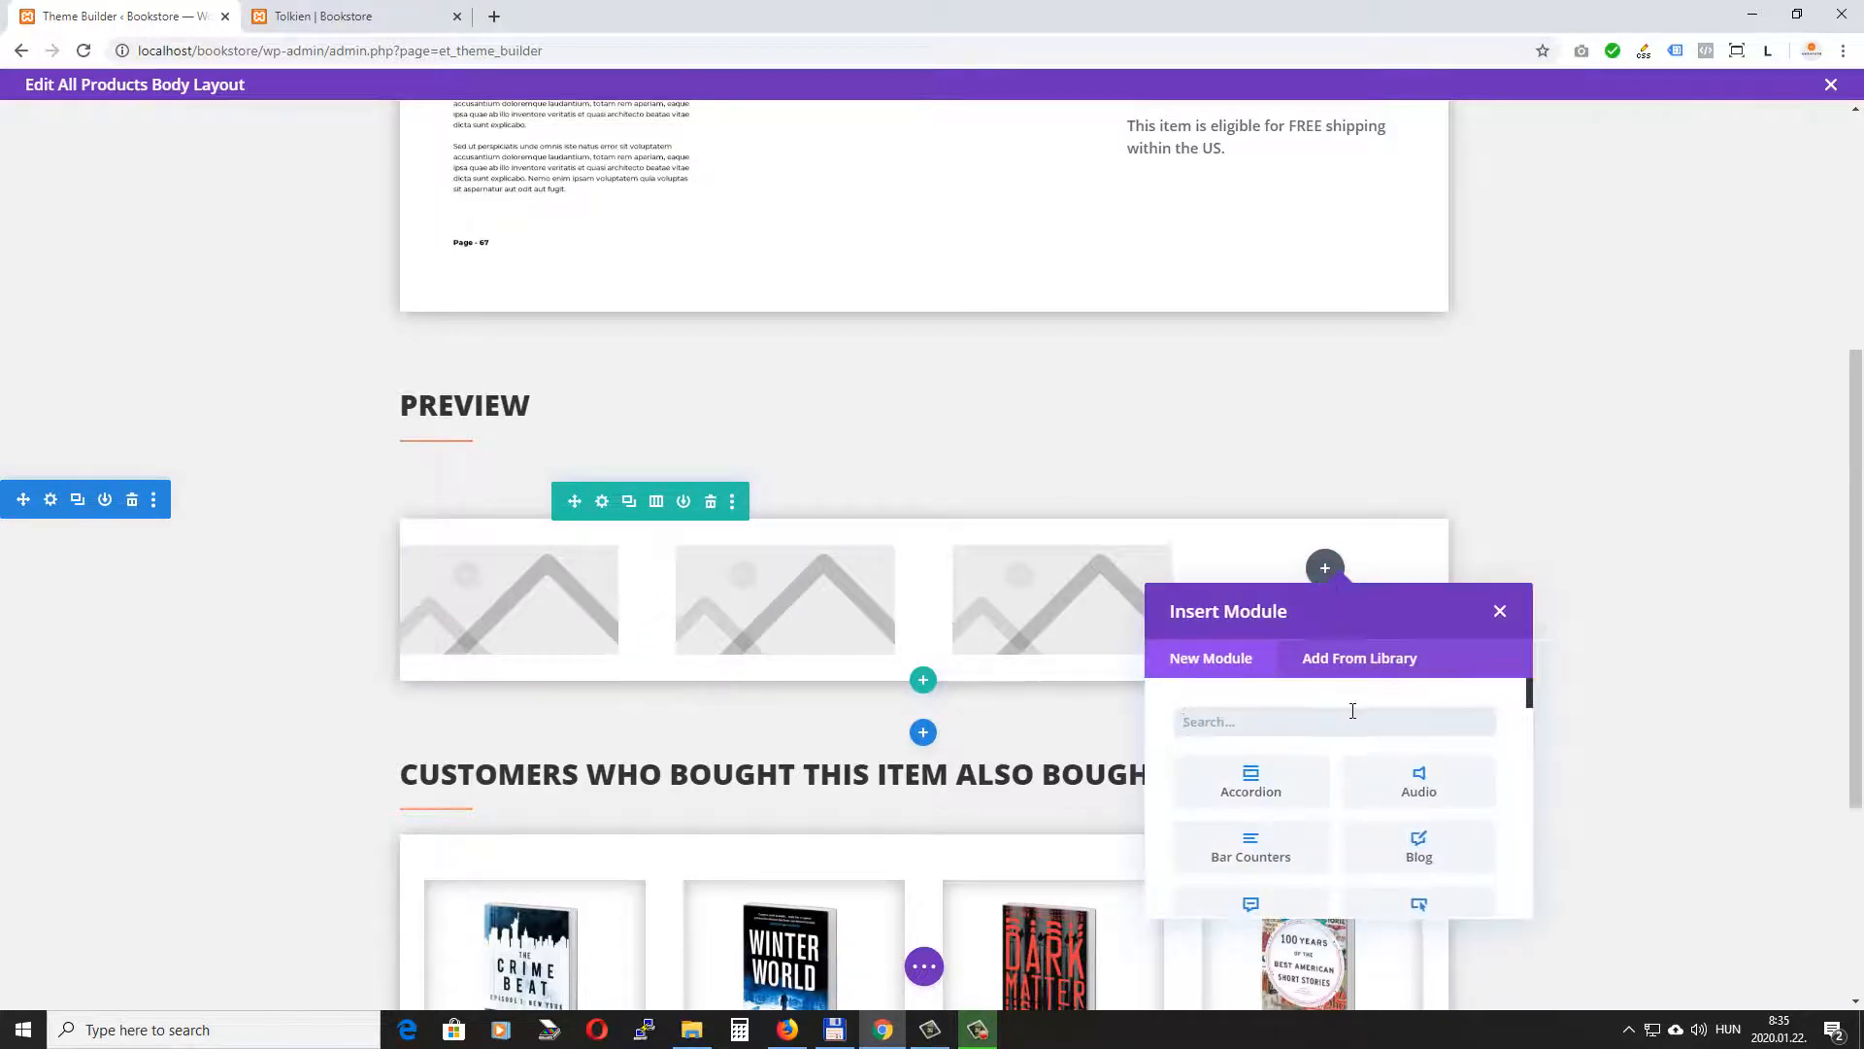
pyautogui.write('im')
pyautogui.click(1419, 782)
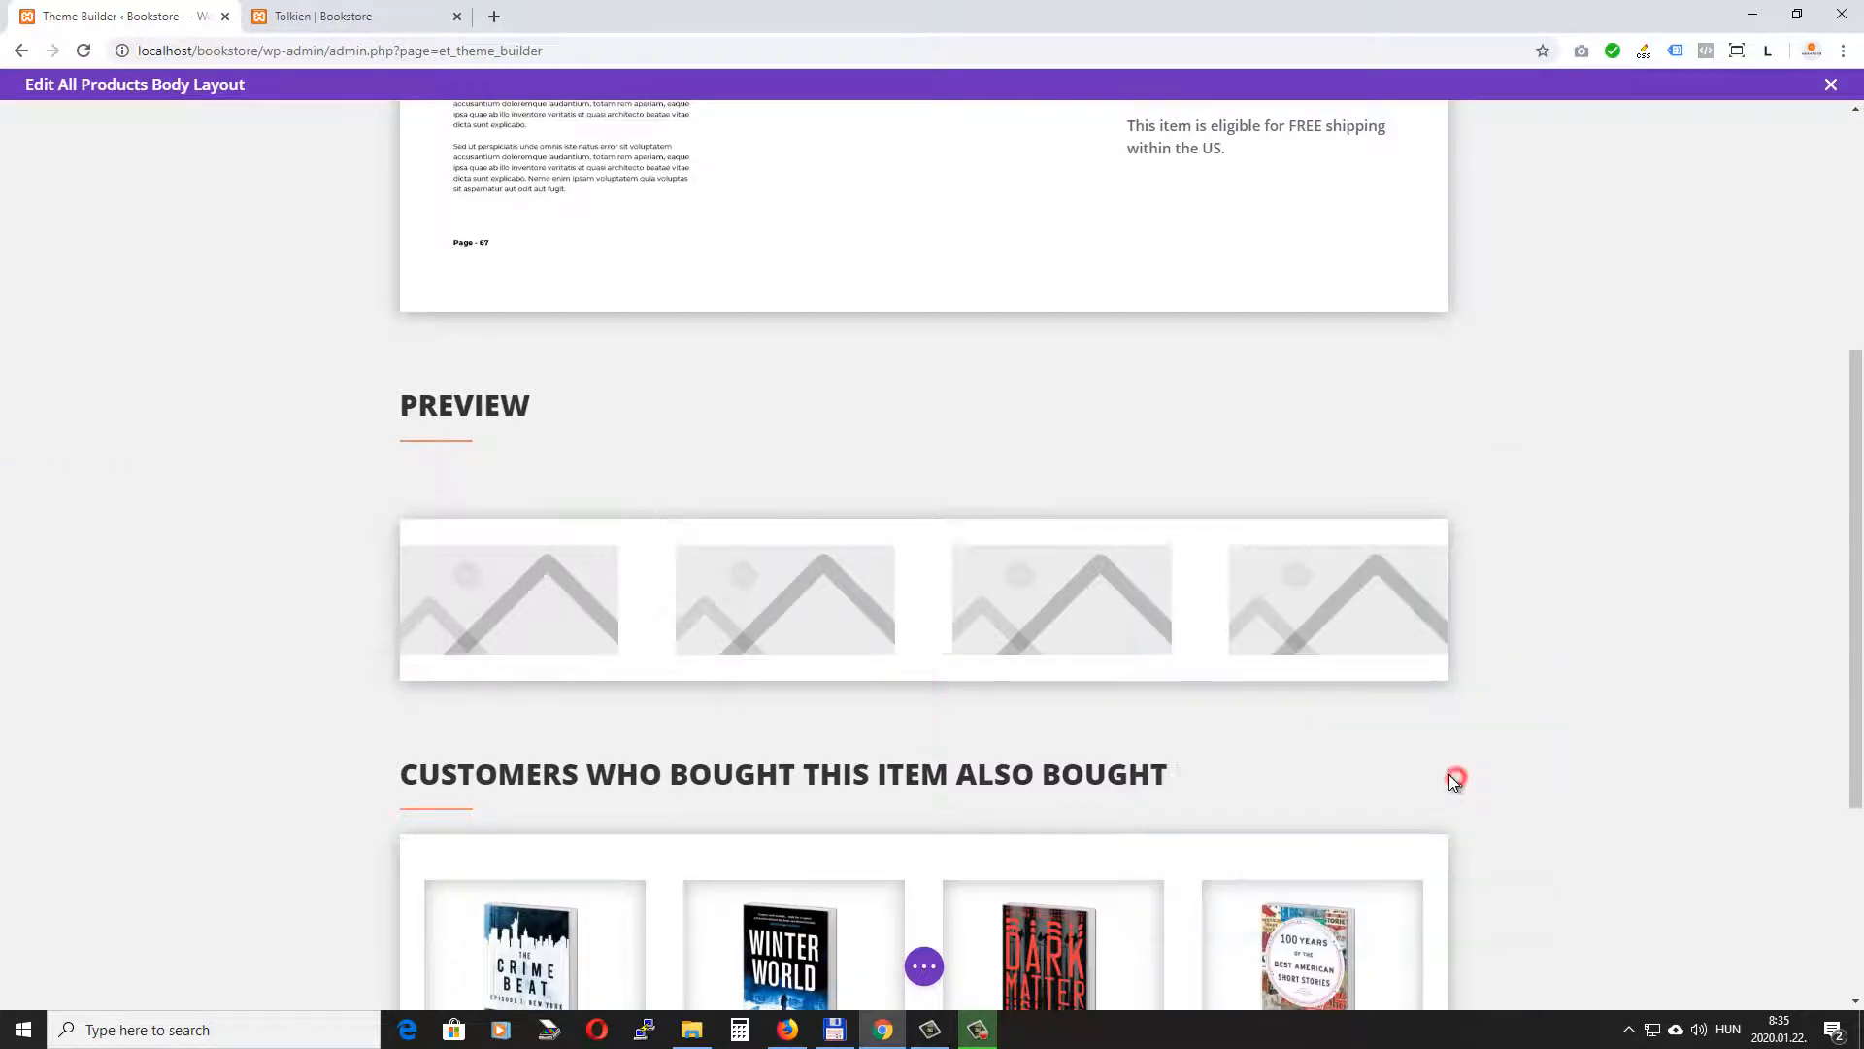
pyautogui.click(1668, 386)
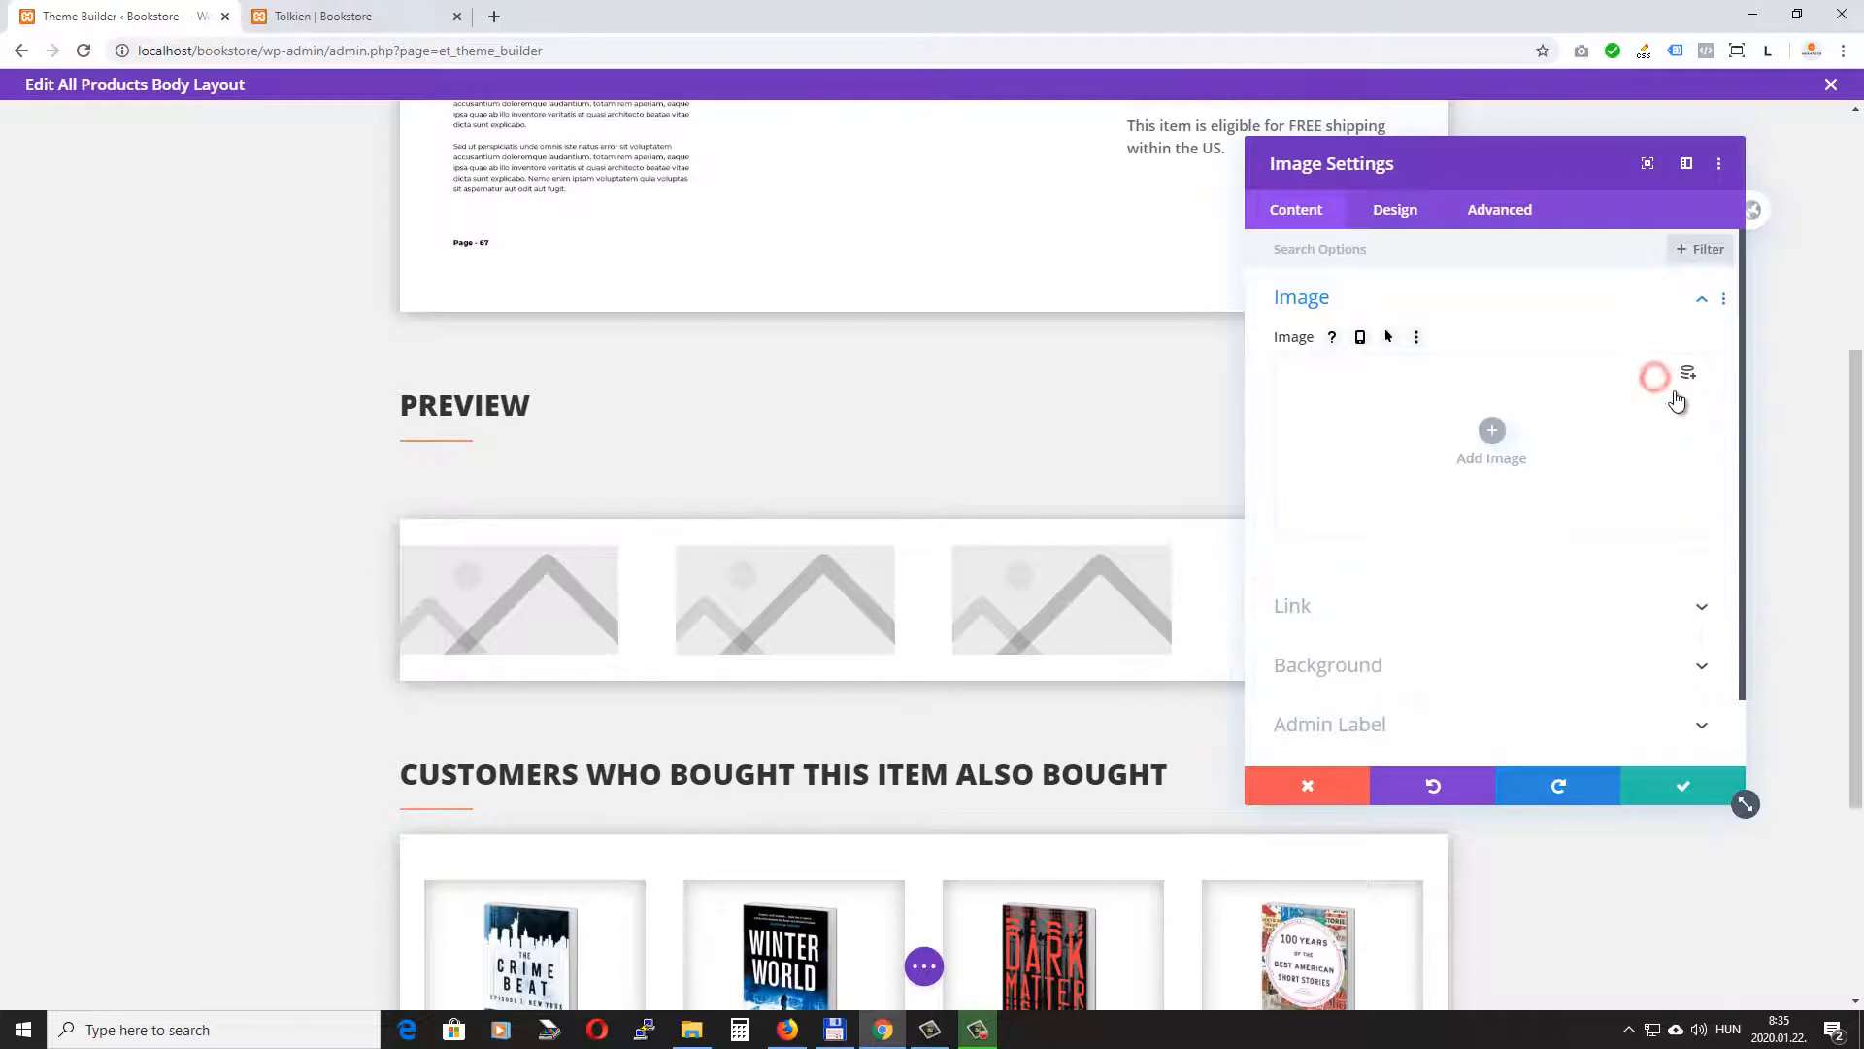
pyautogui.click(1692, 371)
pyautogui.click(1395, 641)
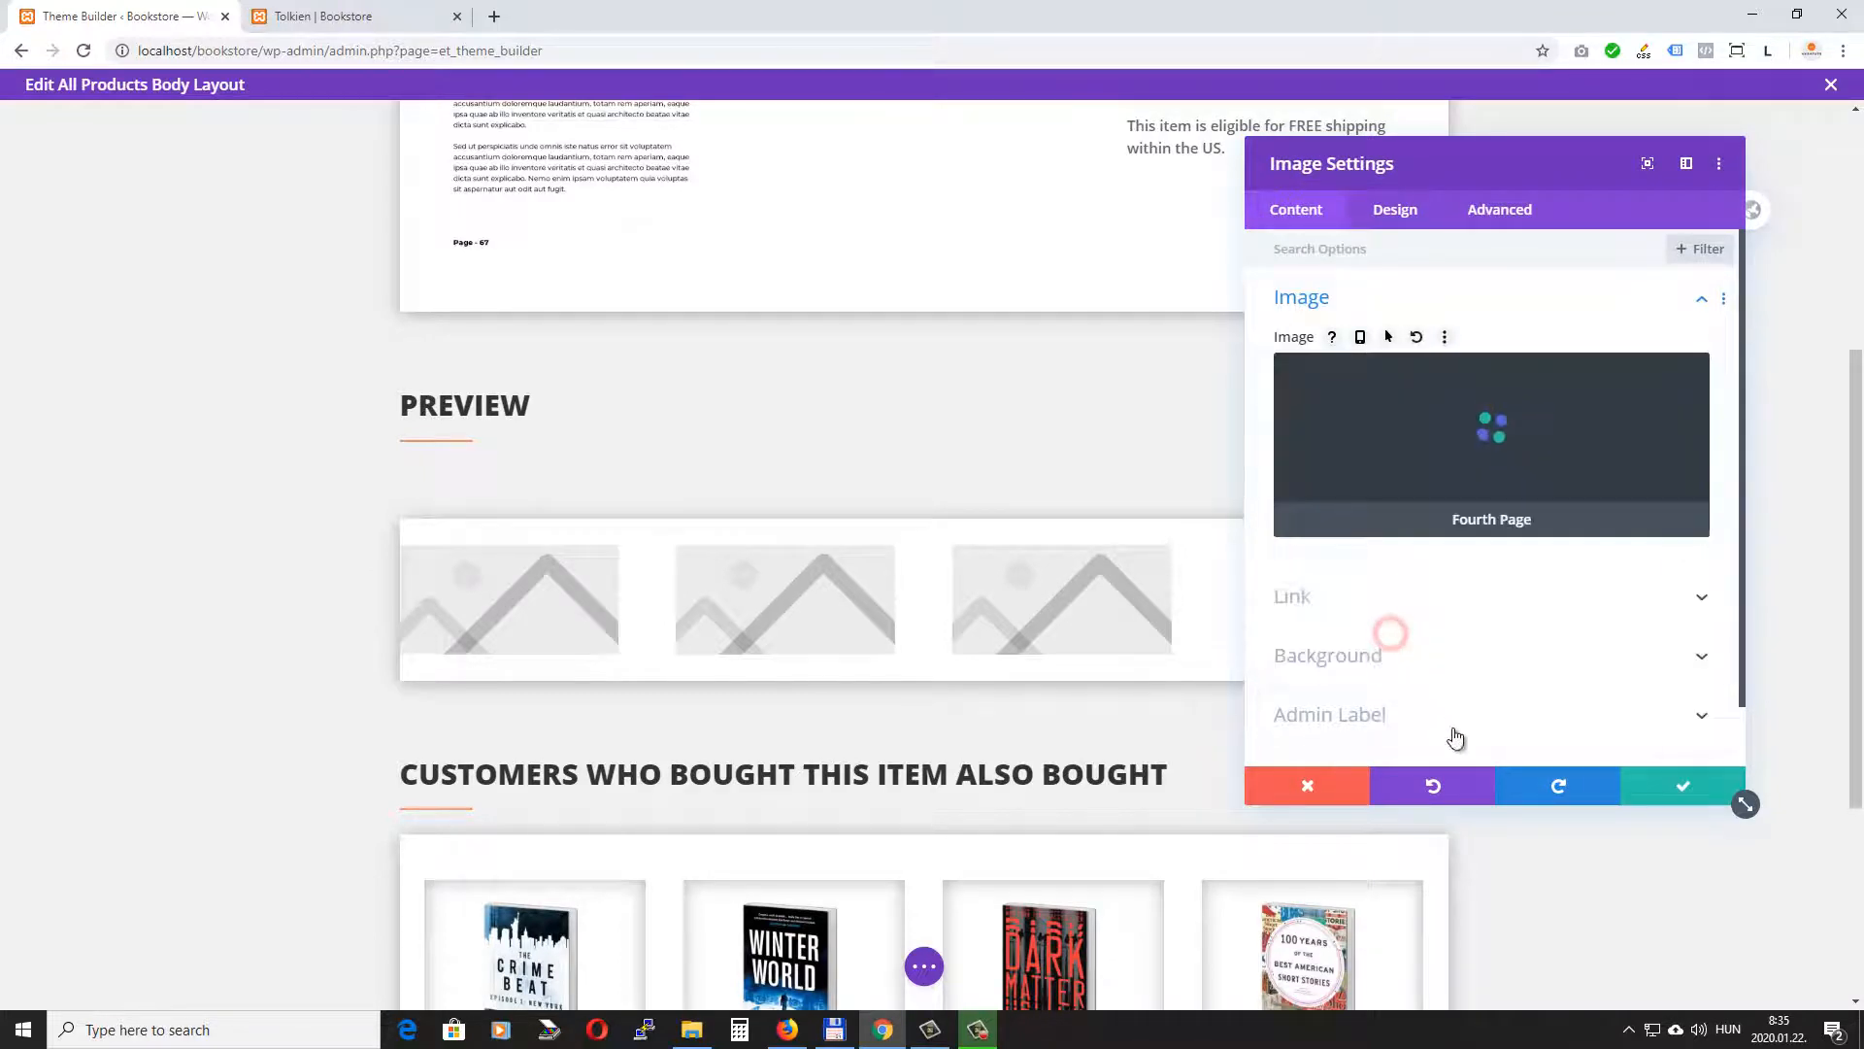
pyautogui.click(1680, 791)
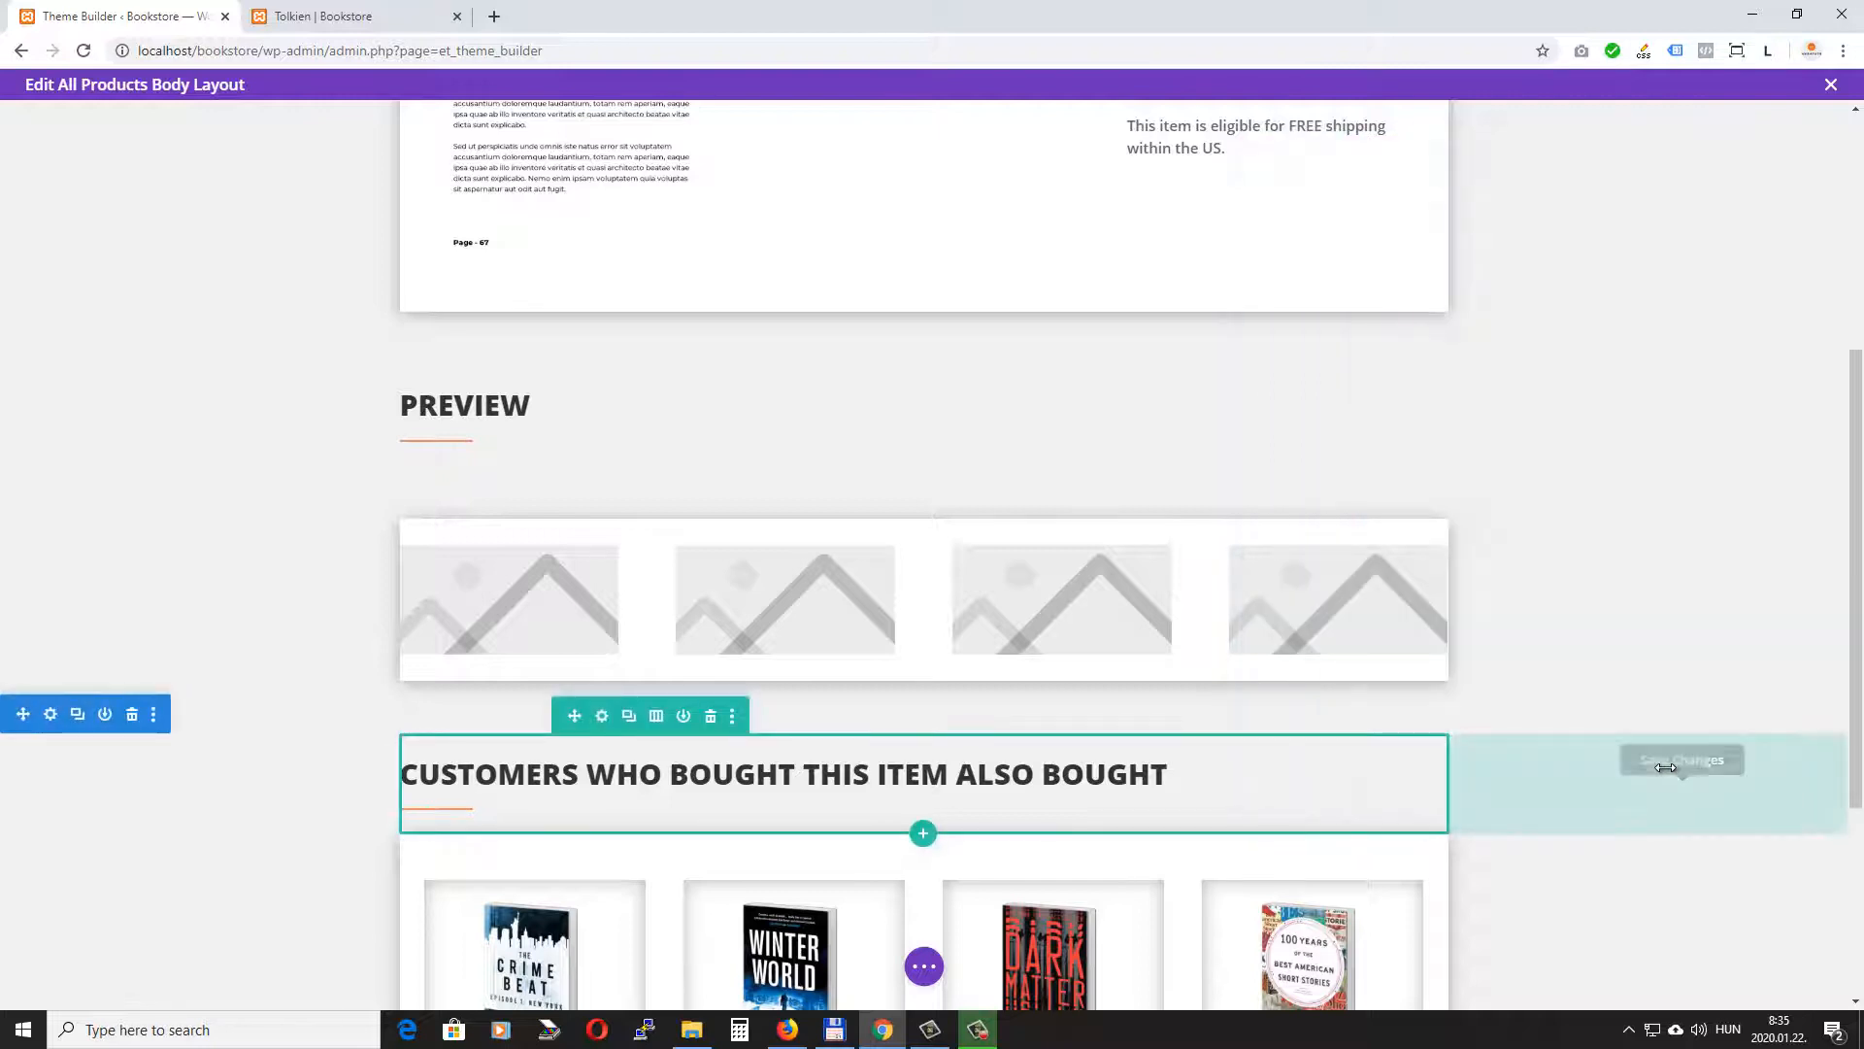
# Save the layout and reload the Tolkien product page to check its Preview section.
pyautogui.click(925, 967)
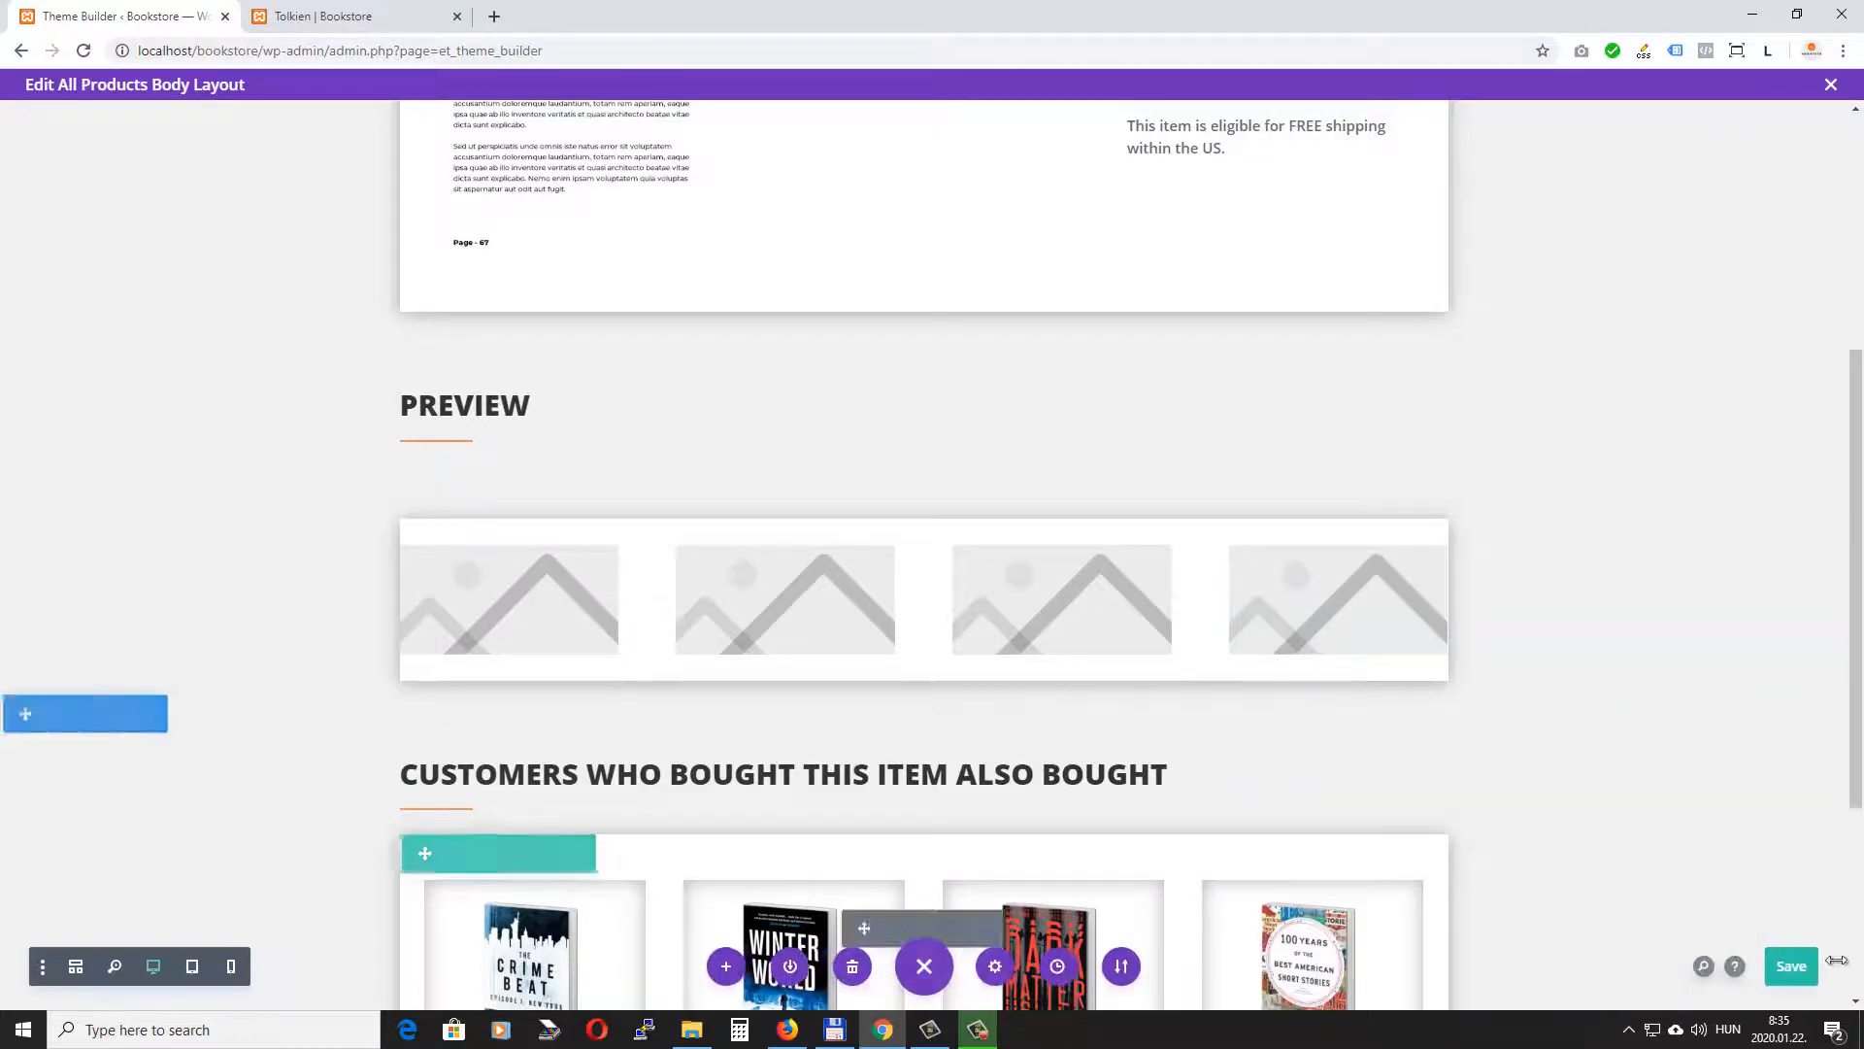
pyautogui.click(1792, 968)
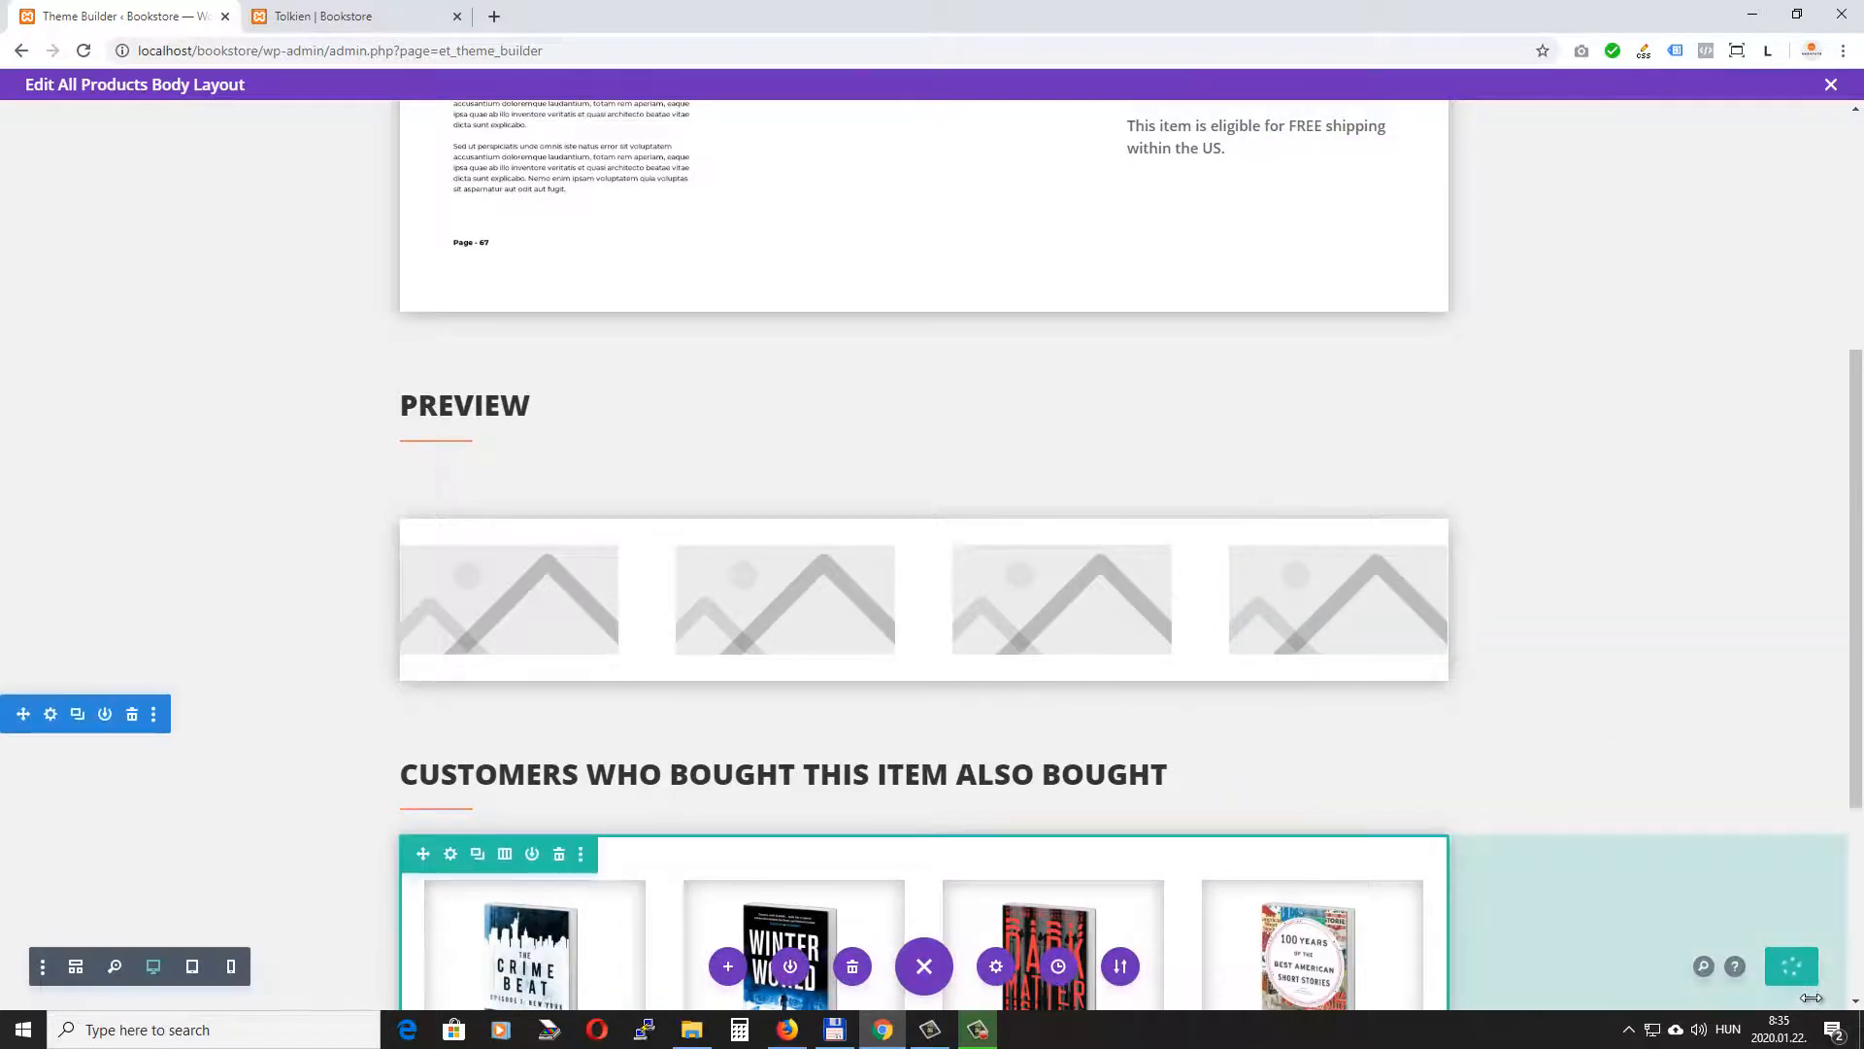
pyautogui.click(315, 18)
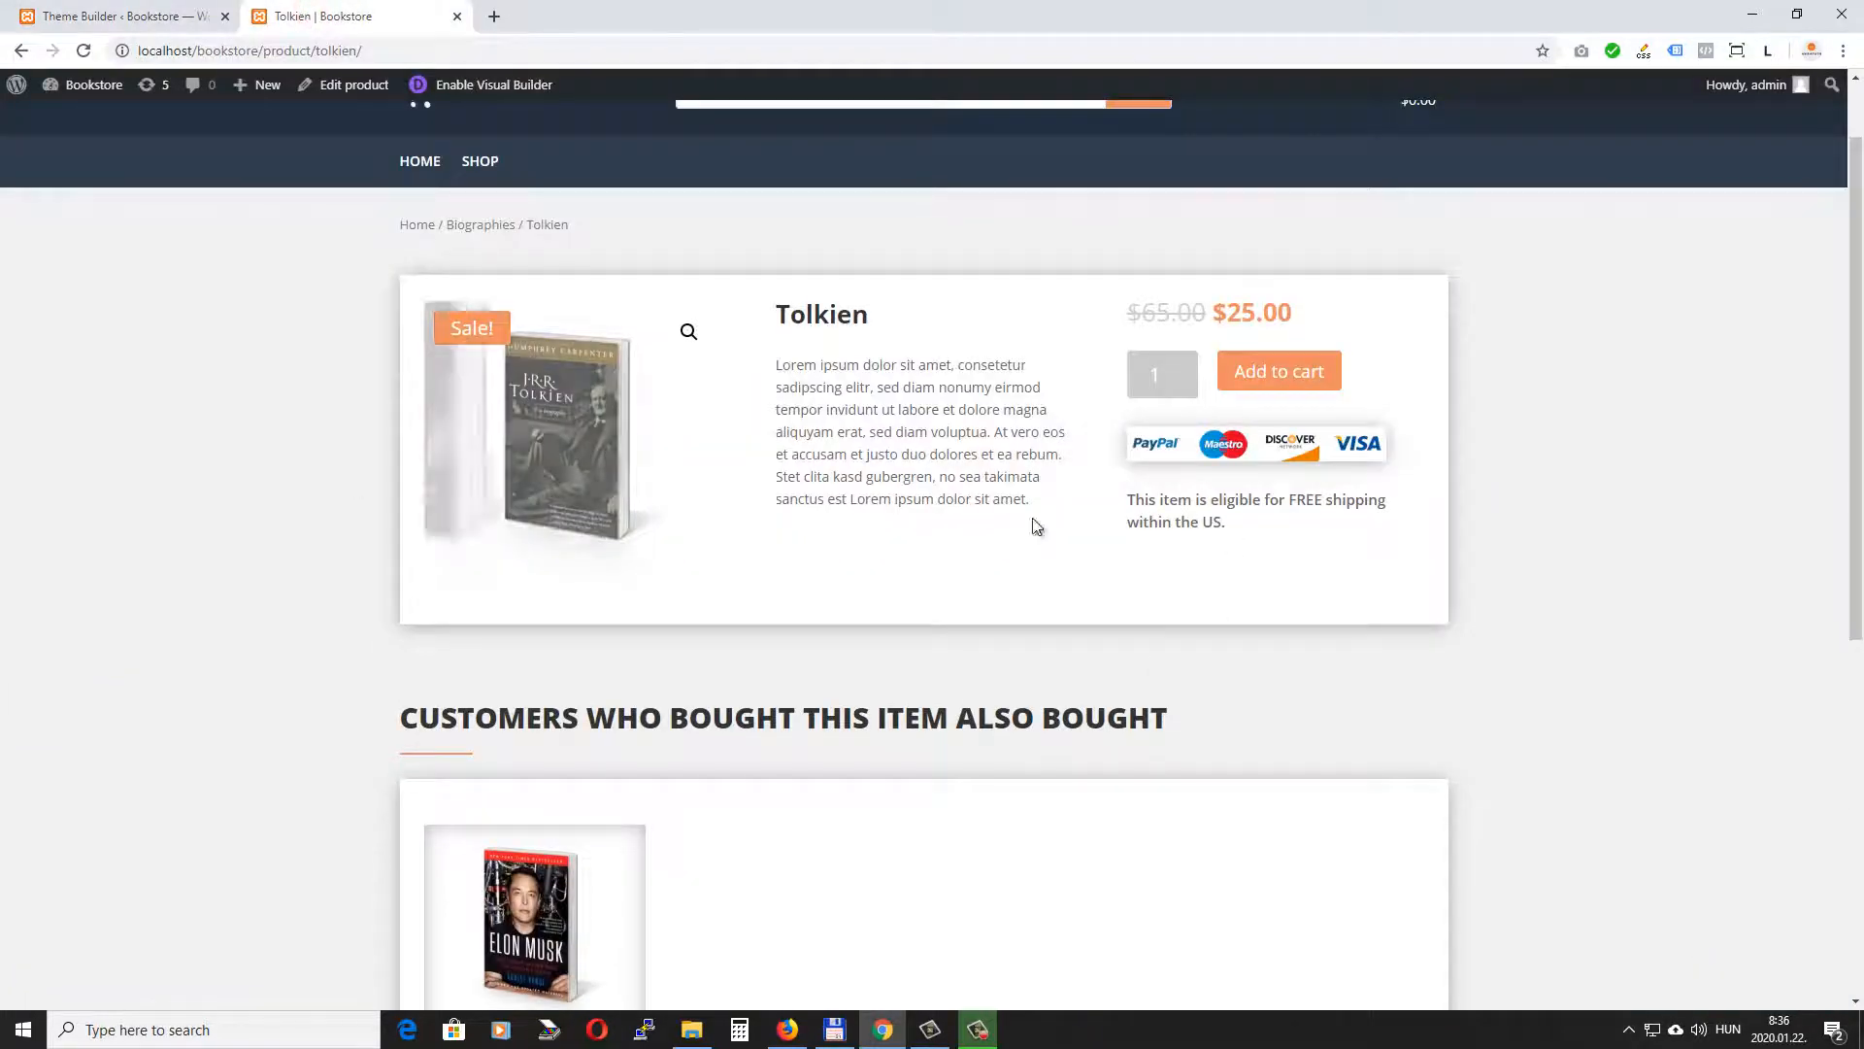
pyautogui.scroll(-2, 675, 527)
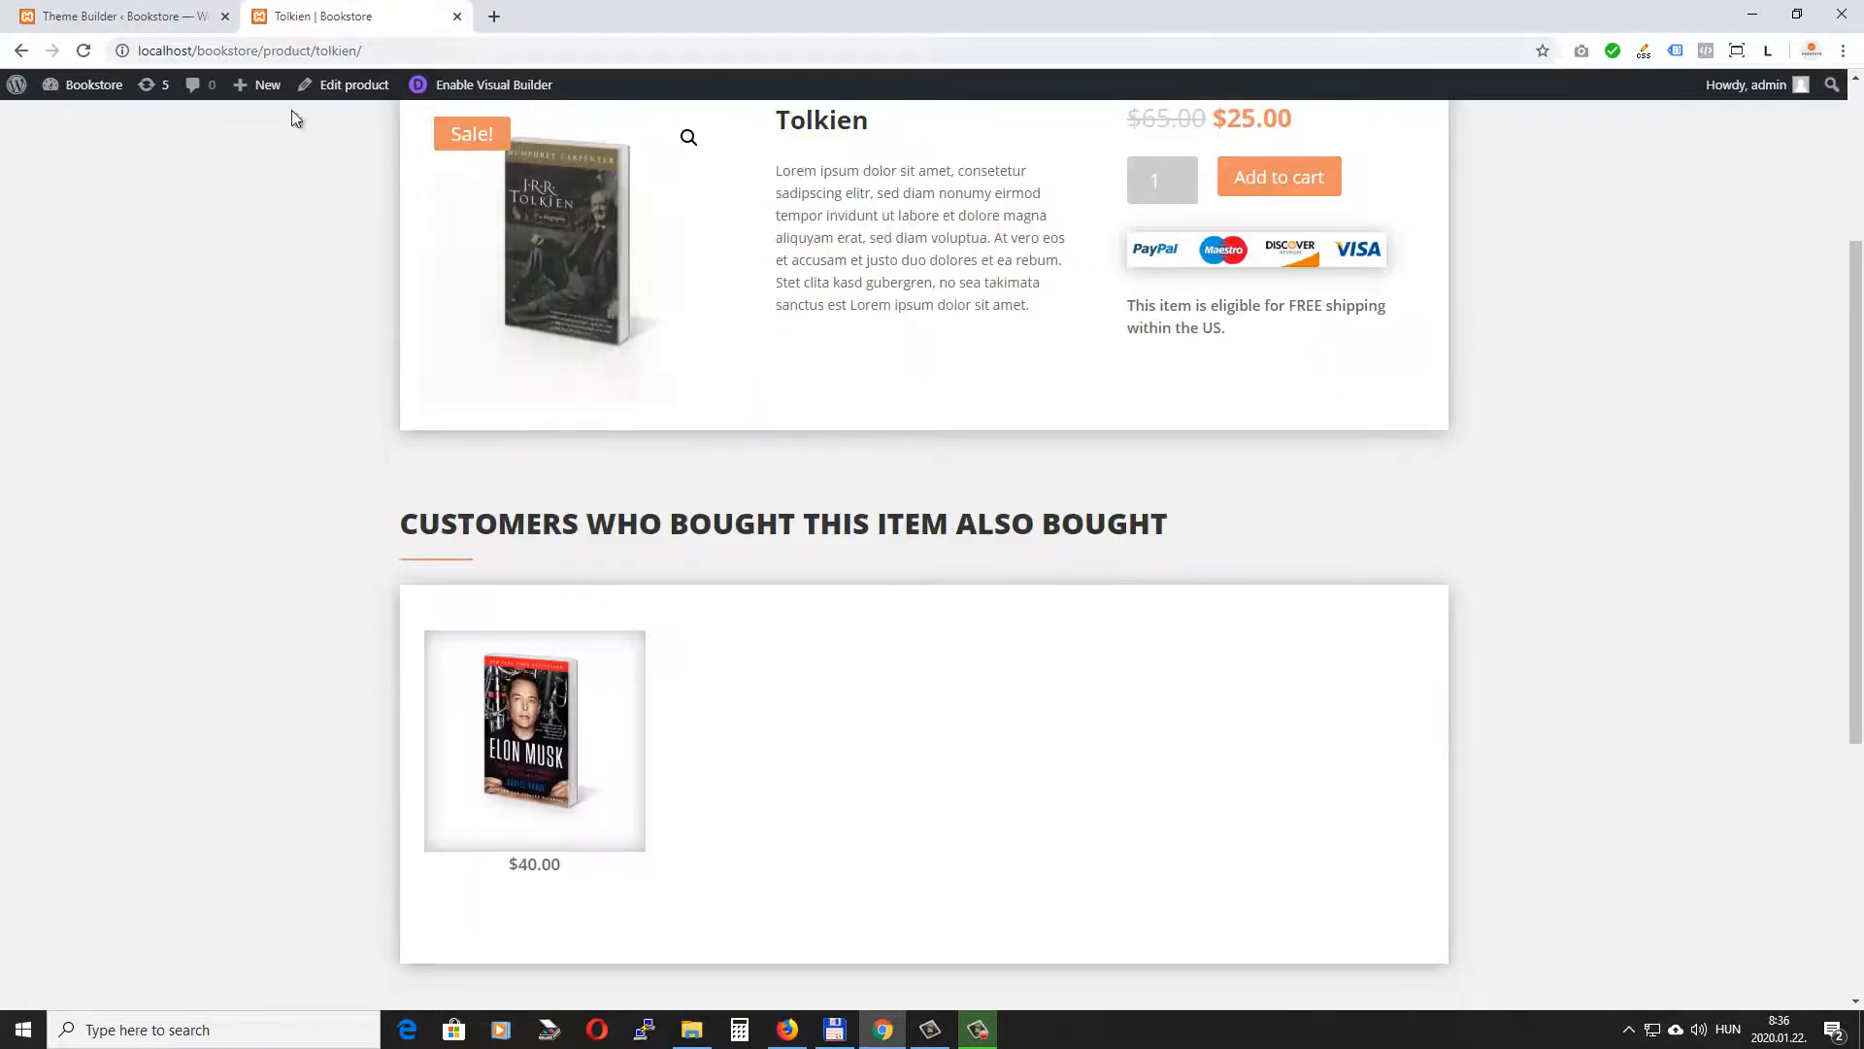
pyautogui.click(84, 51)
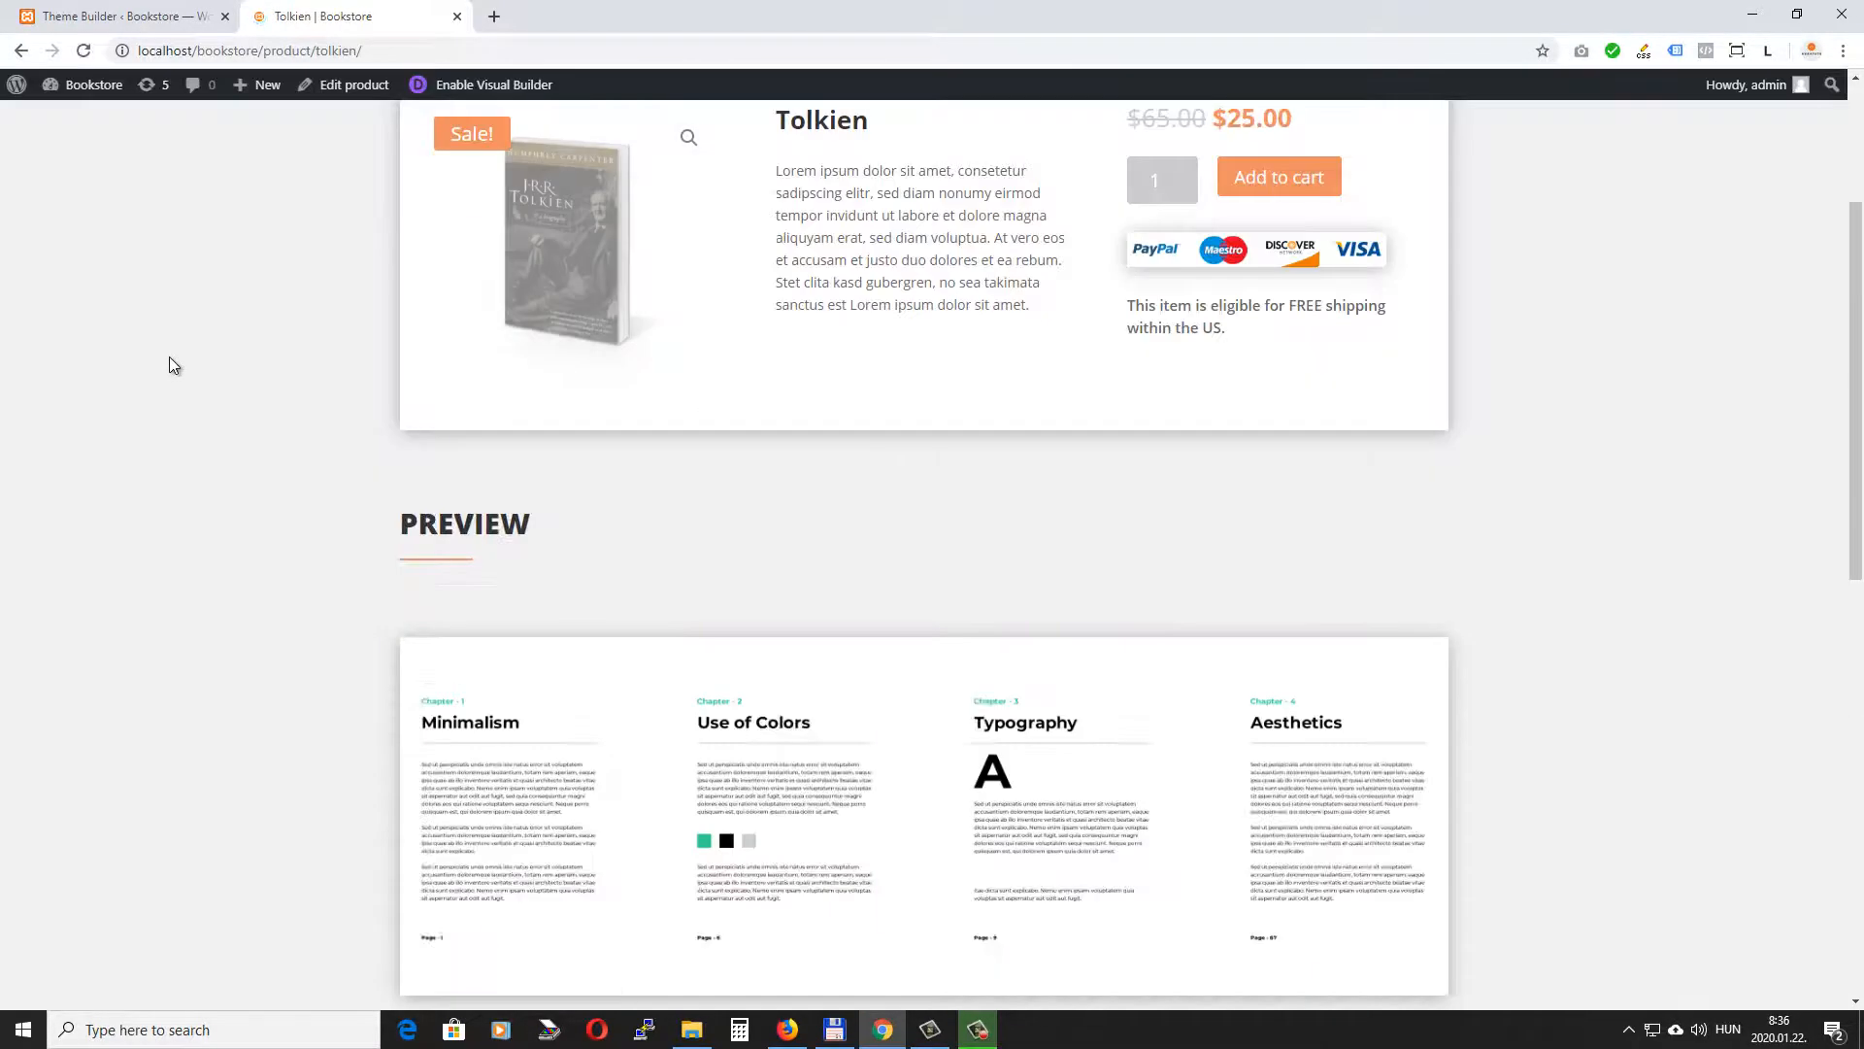
pyautogui.scroll(-2, 1538, 499)
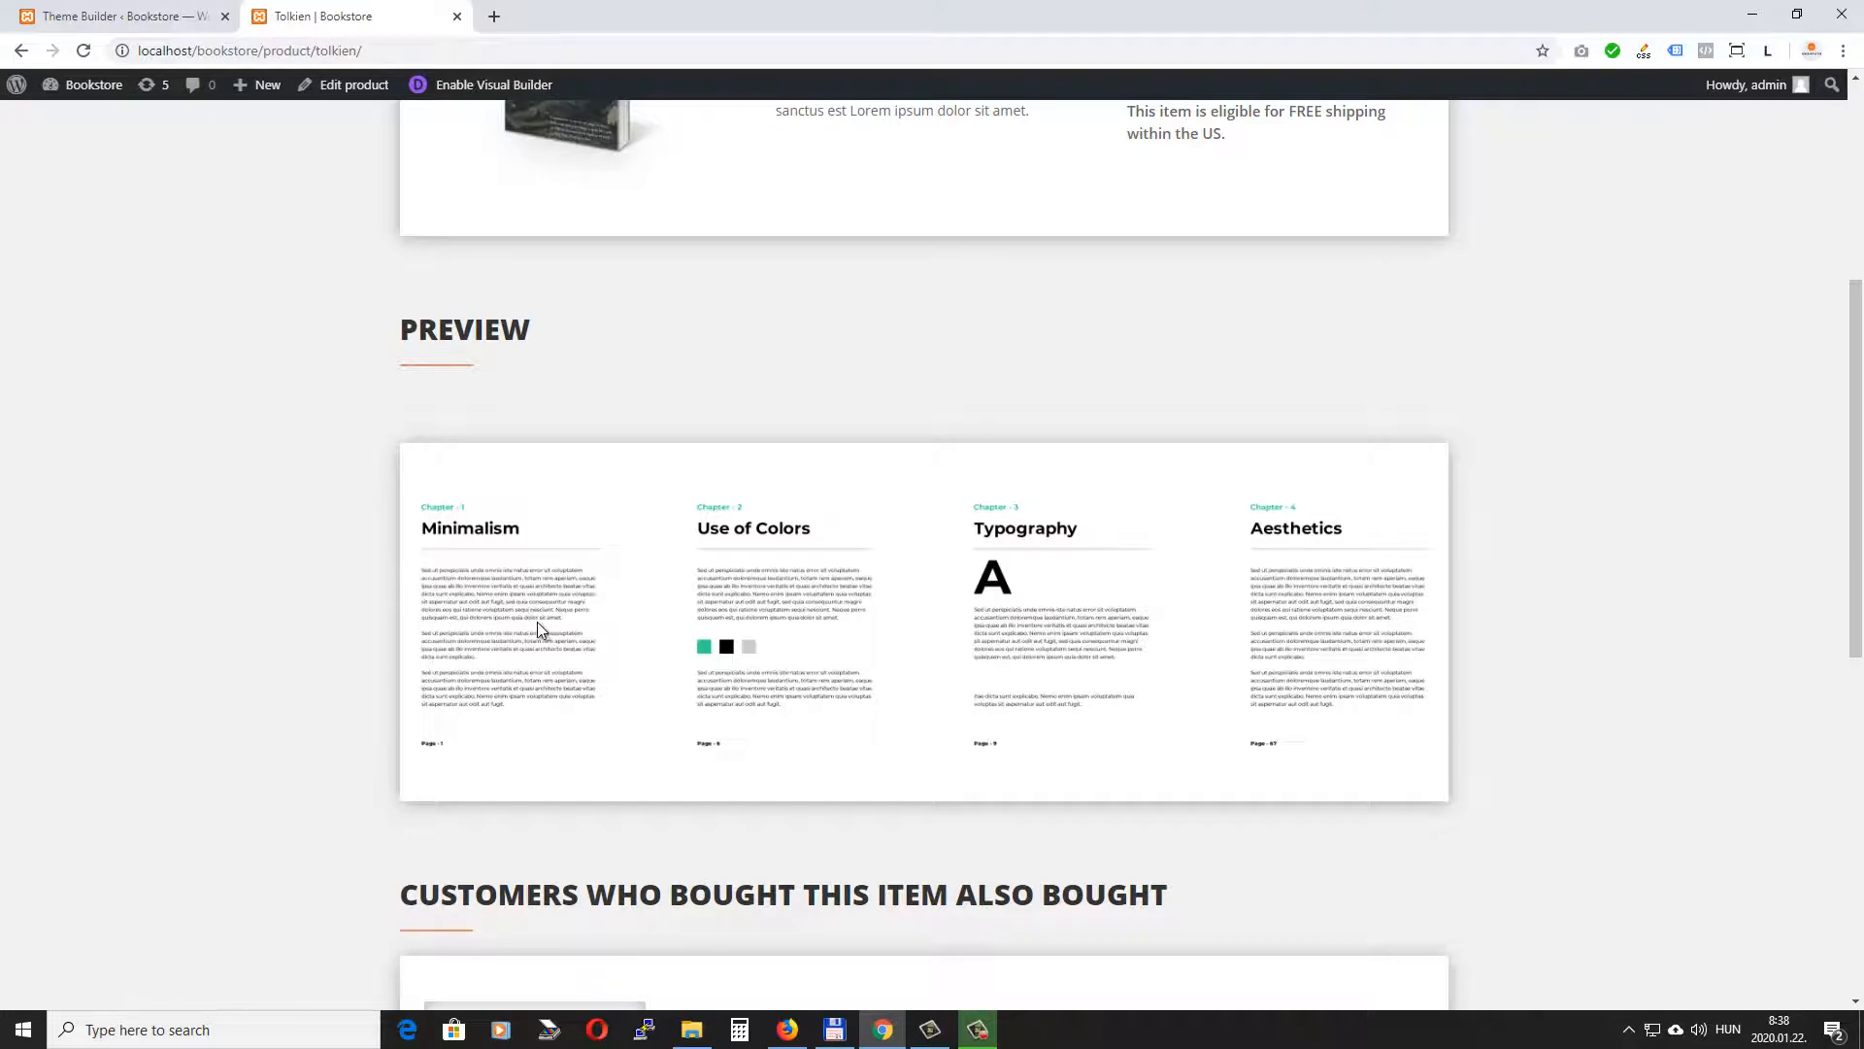
# Try to open each of the four sample page images in the product page's Preview section.
pyautogui.click(507, 613)
pyautogui.click(821, 599)
pyautogui.click(1010, 609)
pyautogui.click(1337, 621)
pyautogui.click(509, 623)
# In the layout editor, enable Open in Lightbox for the first Preview image and save the layout.
pyautogui.click(124, 17)
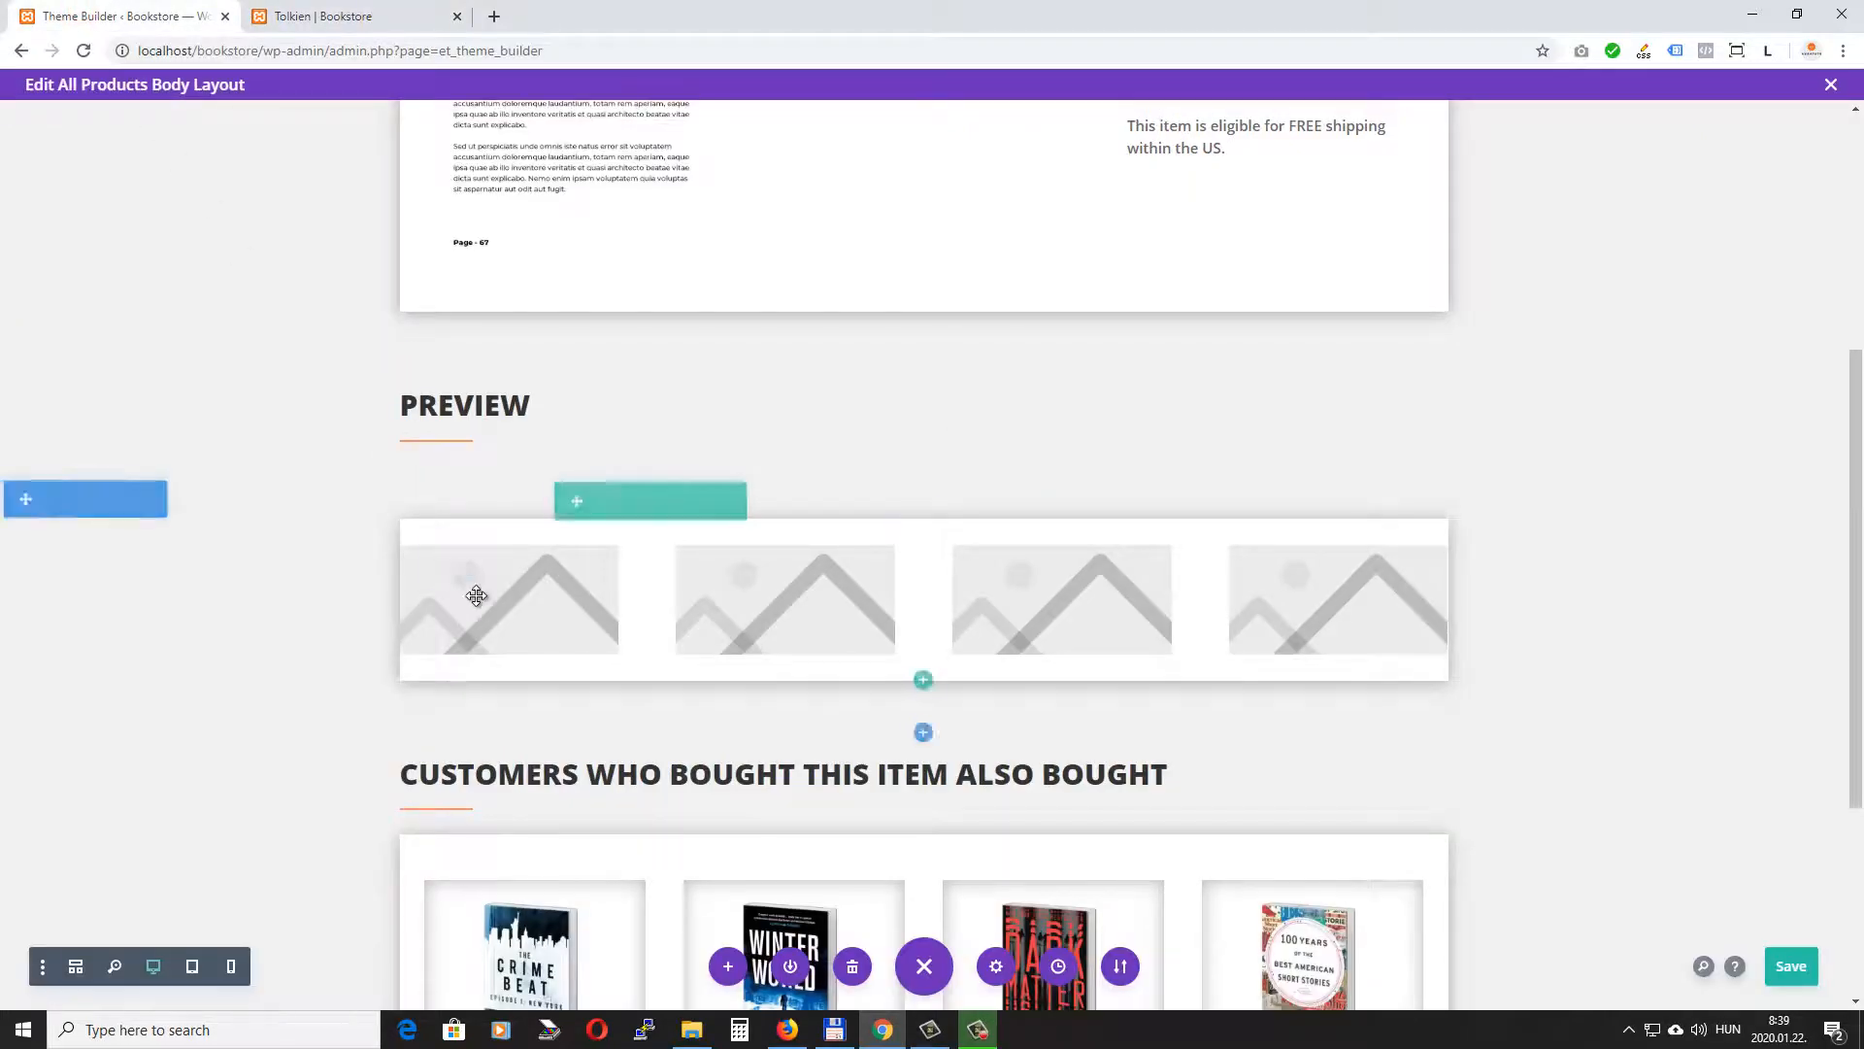
pyautogui.moveTo(480, 598)
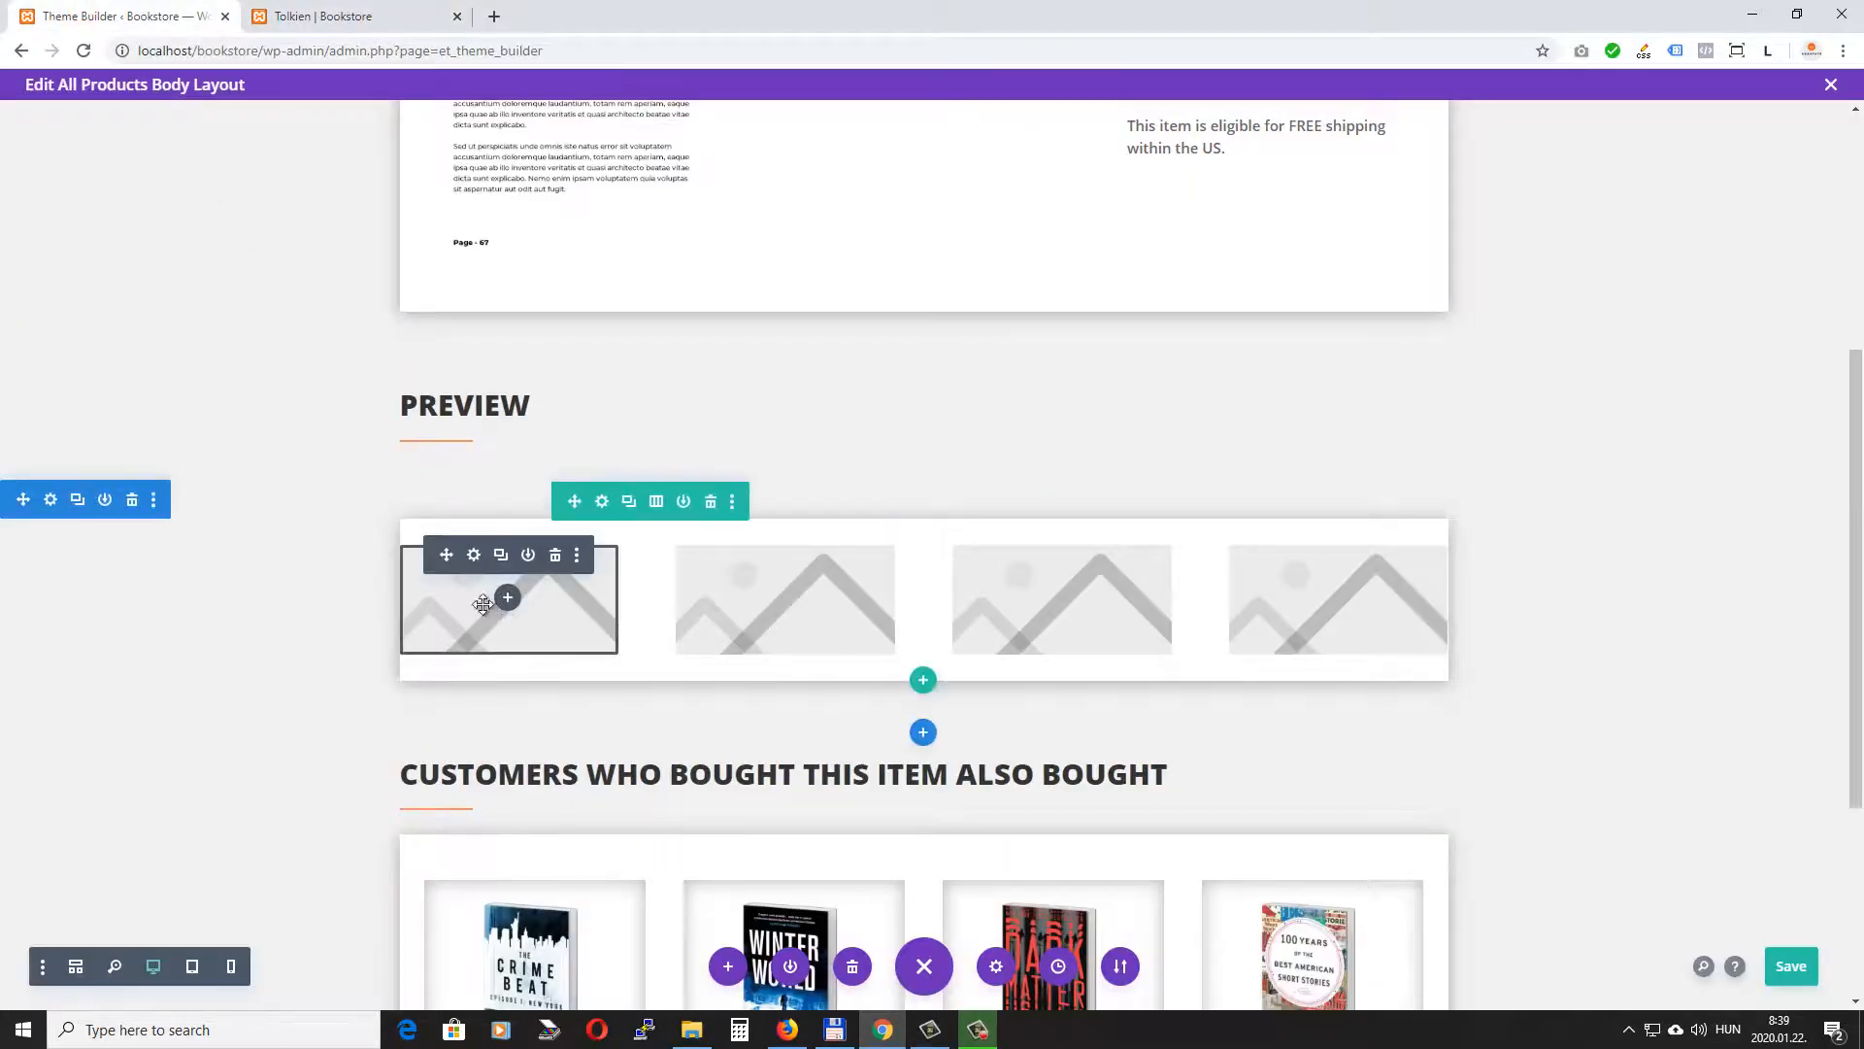
pyautogui.click(477, 554)
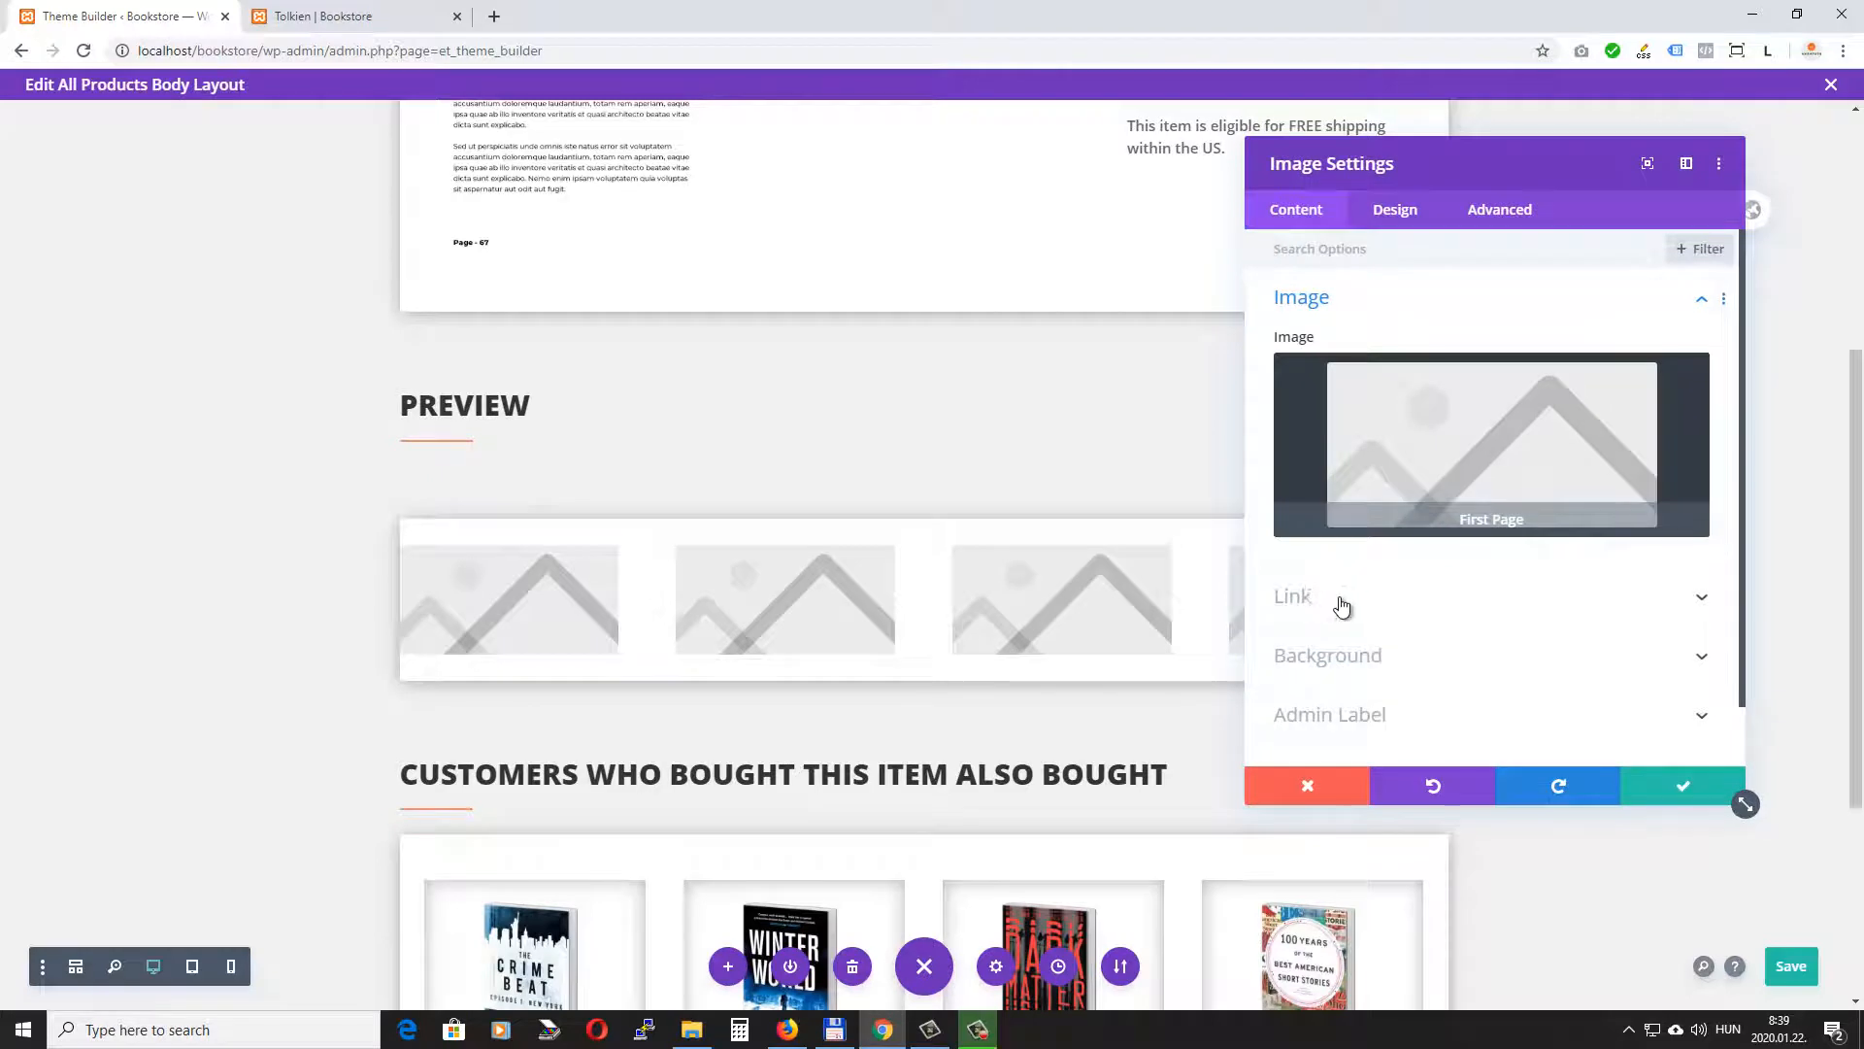
pyautogui.click(1341, 607)
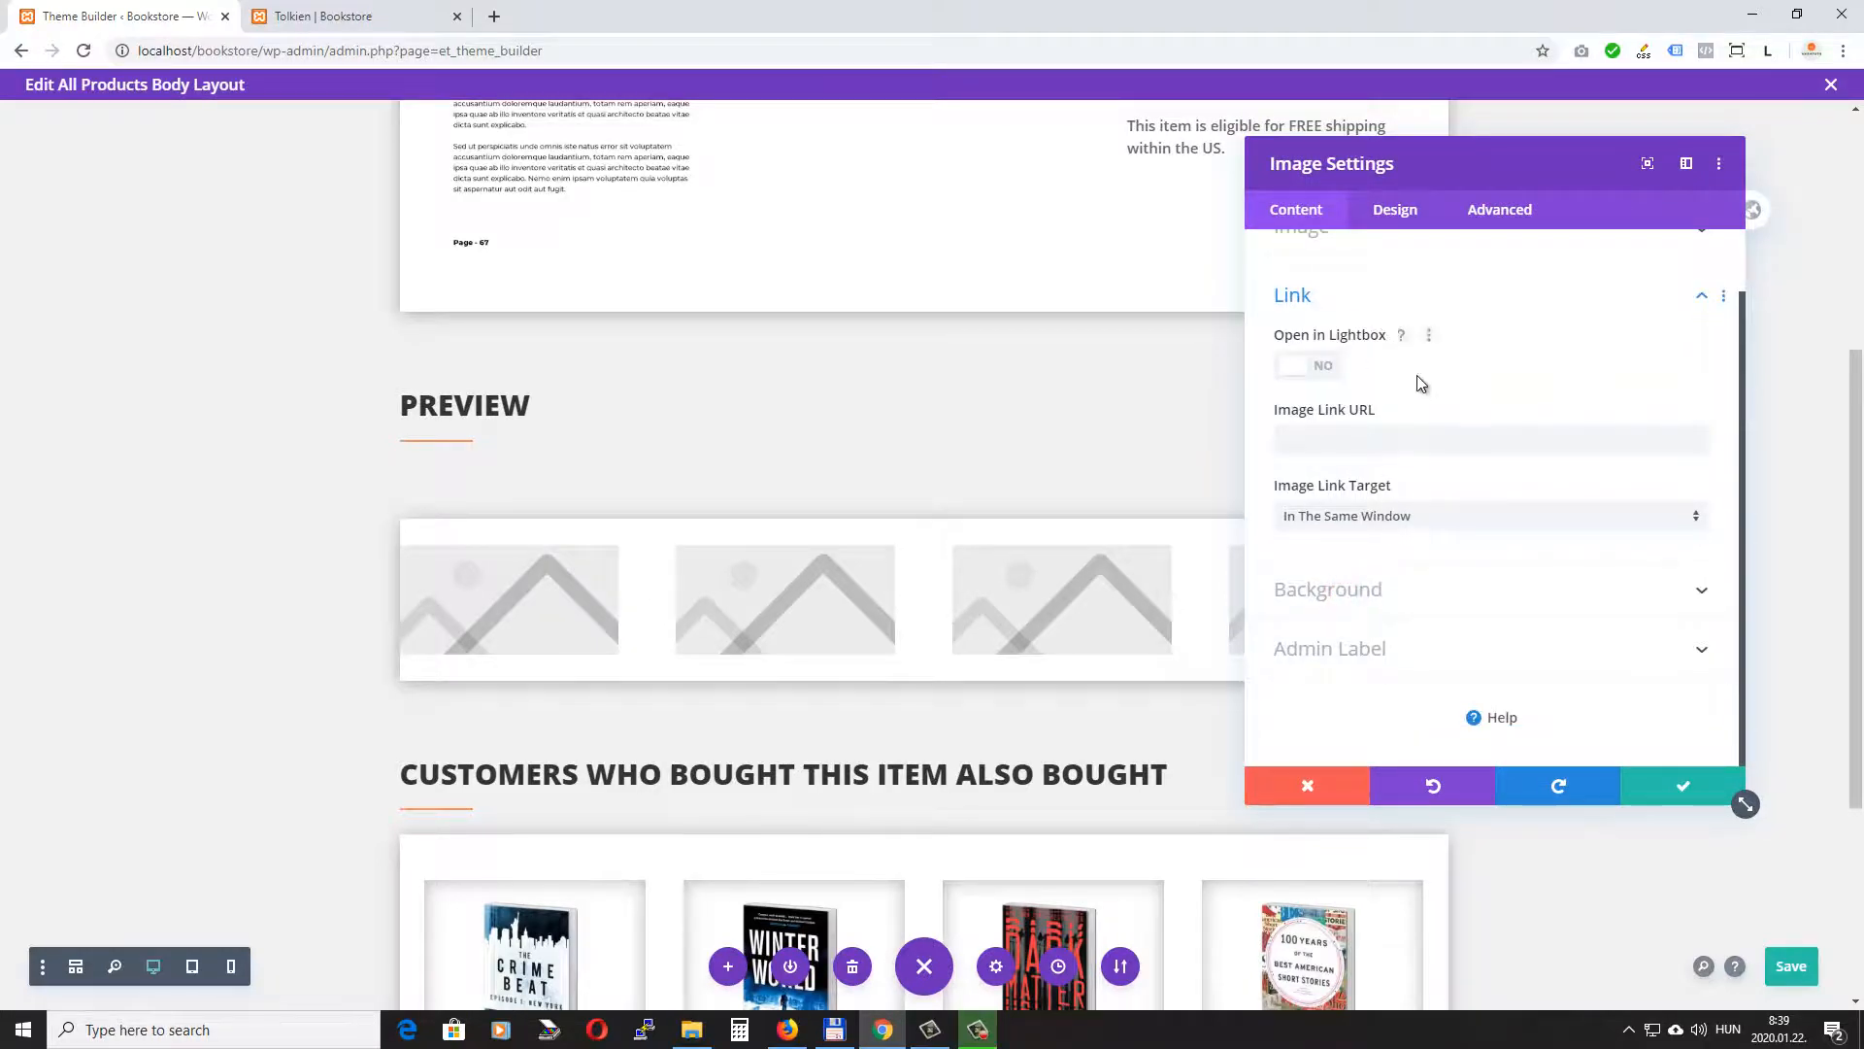
pyautogui.click(1295, 374)
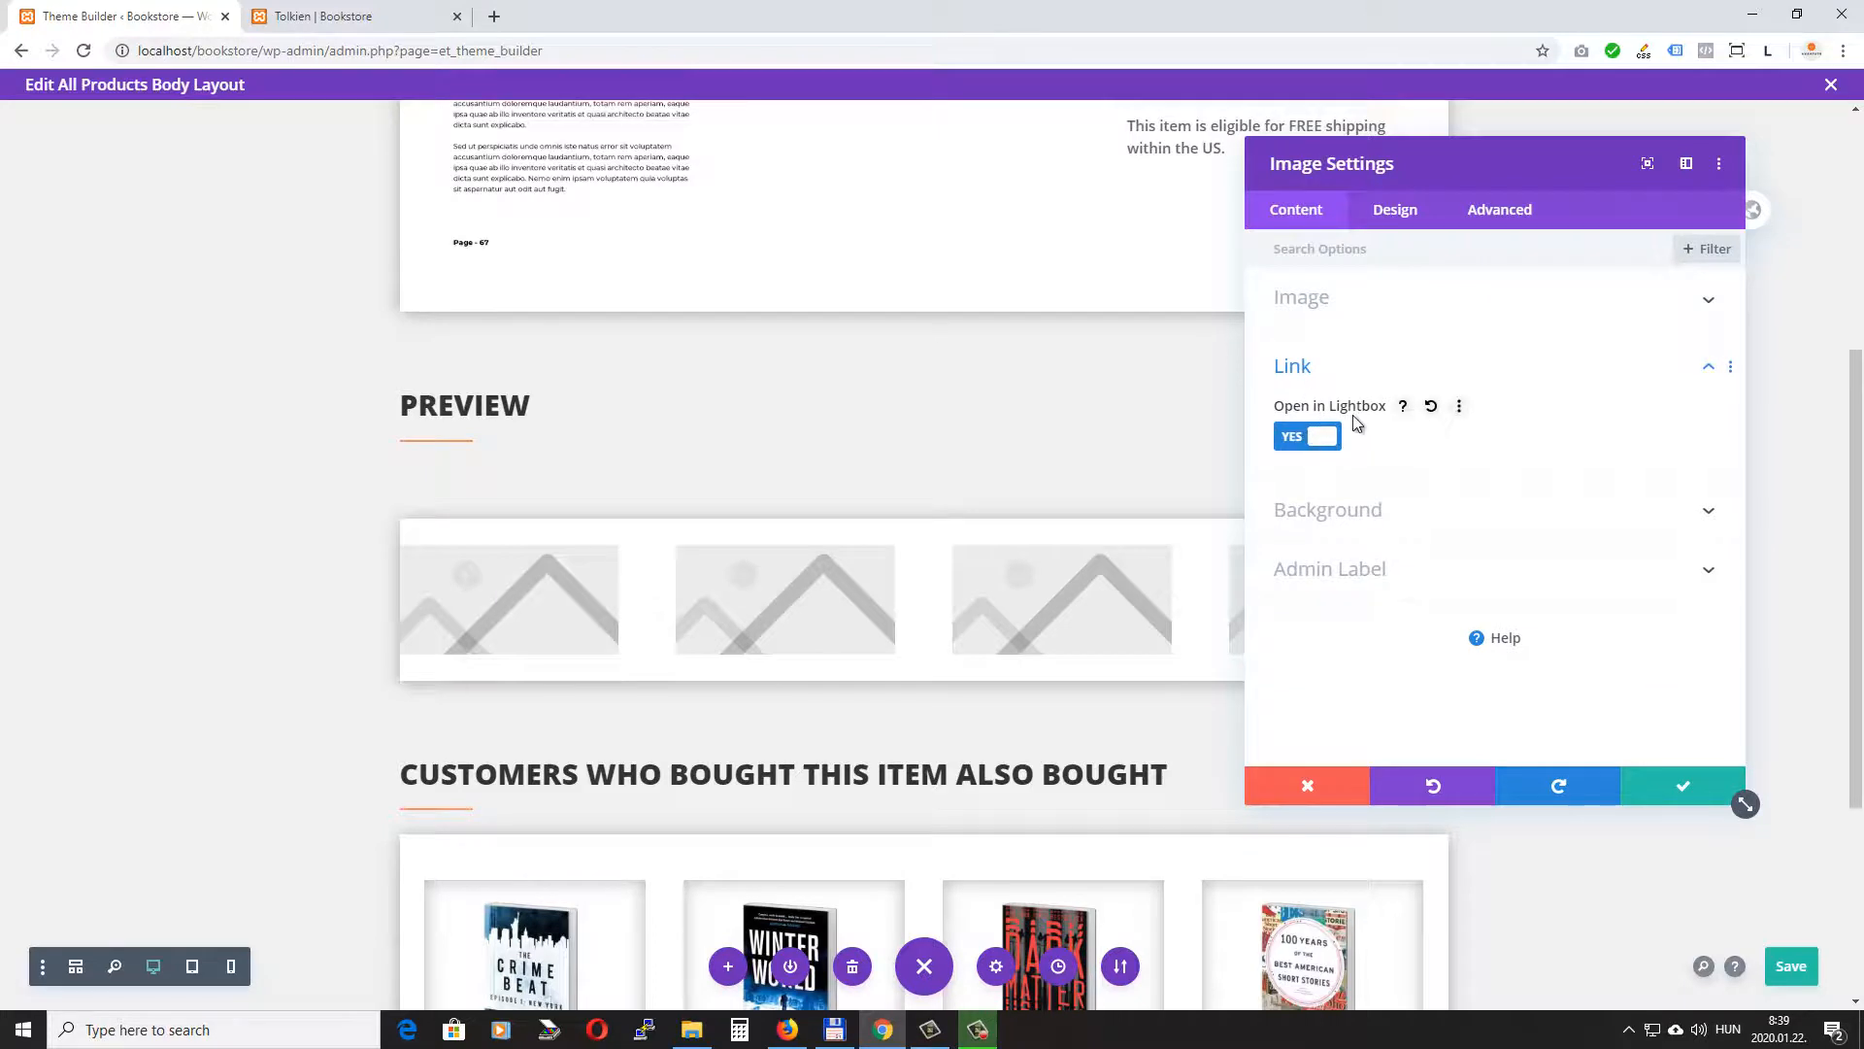
pyautogui.click(1681, 783)
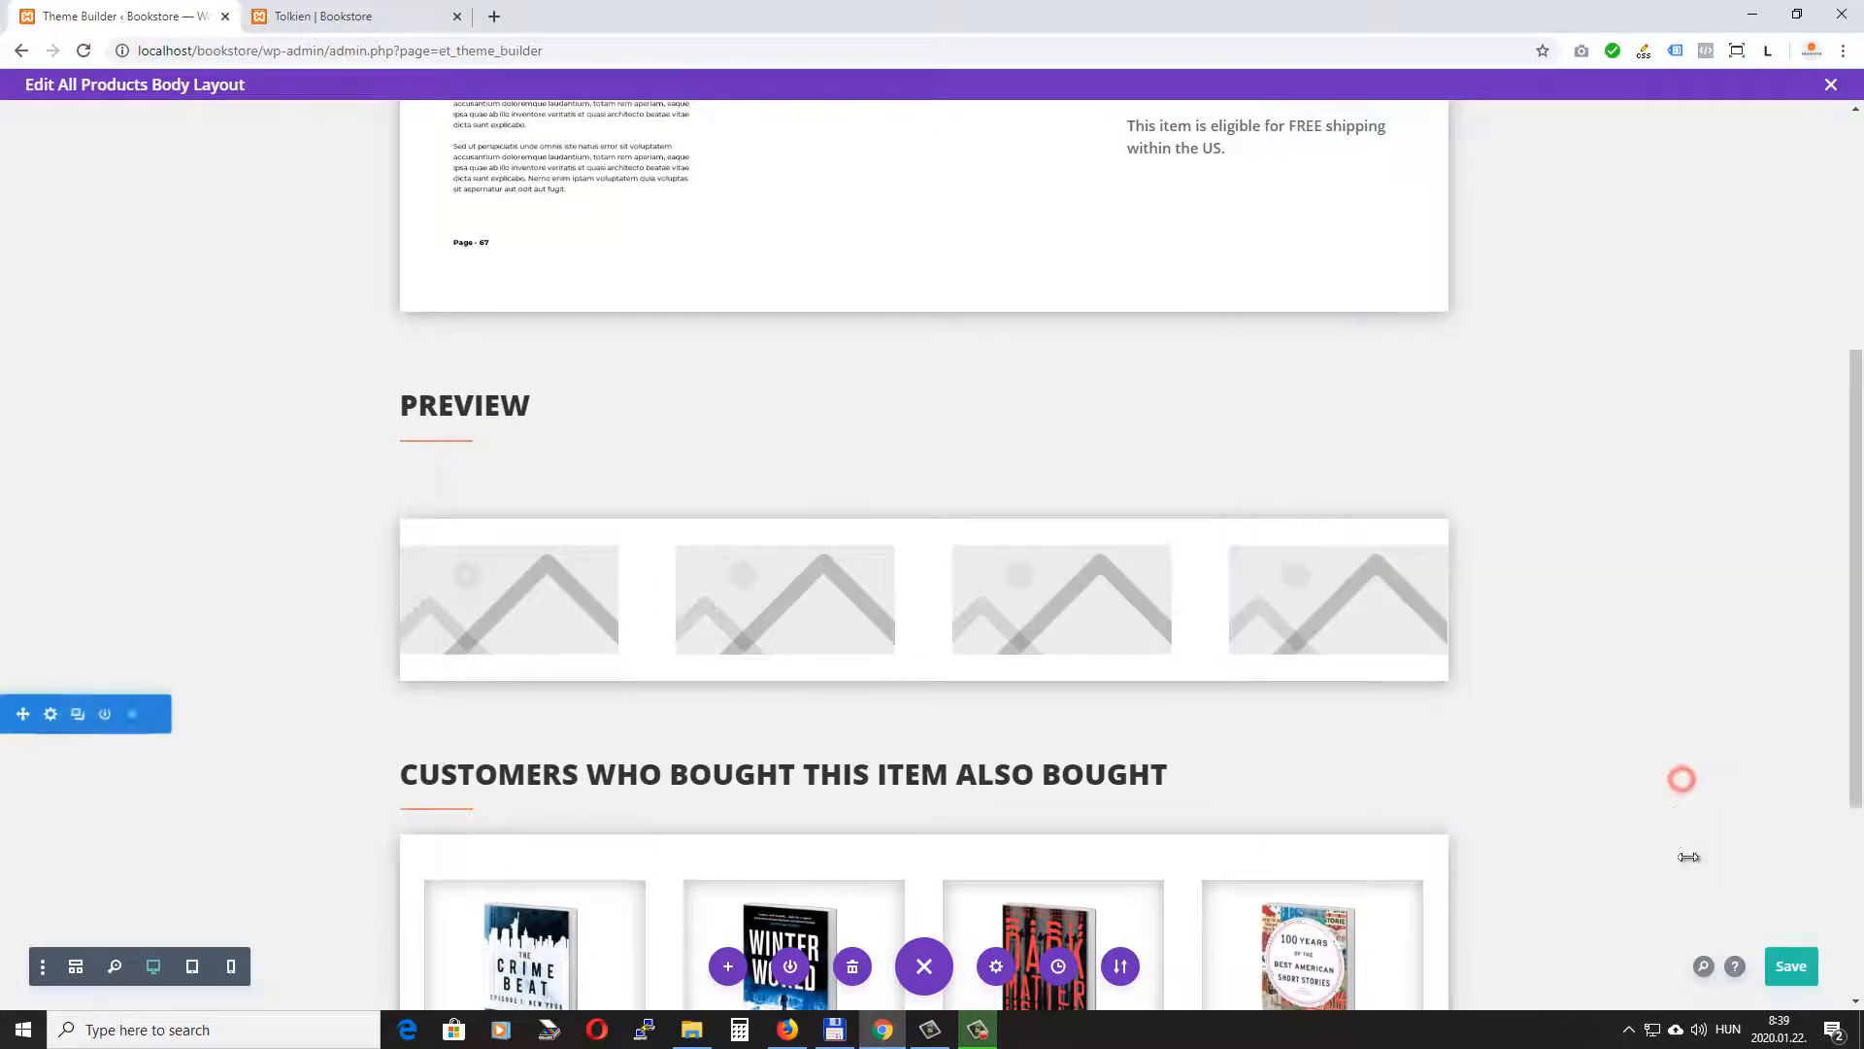
pyautogui.click(1798, 966)
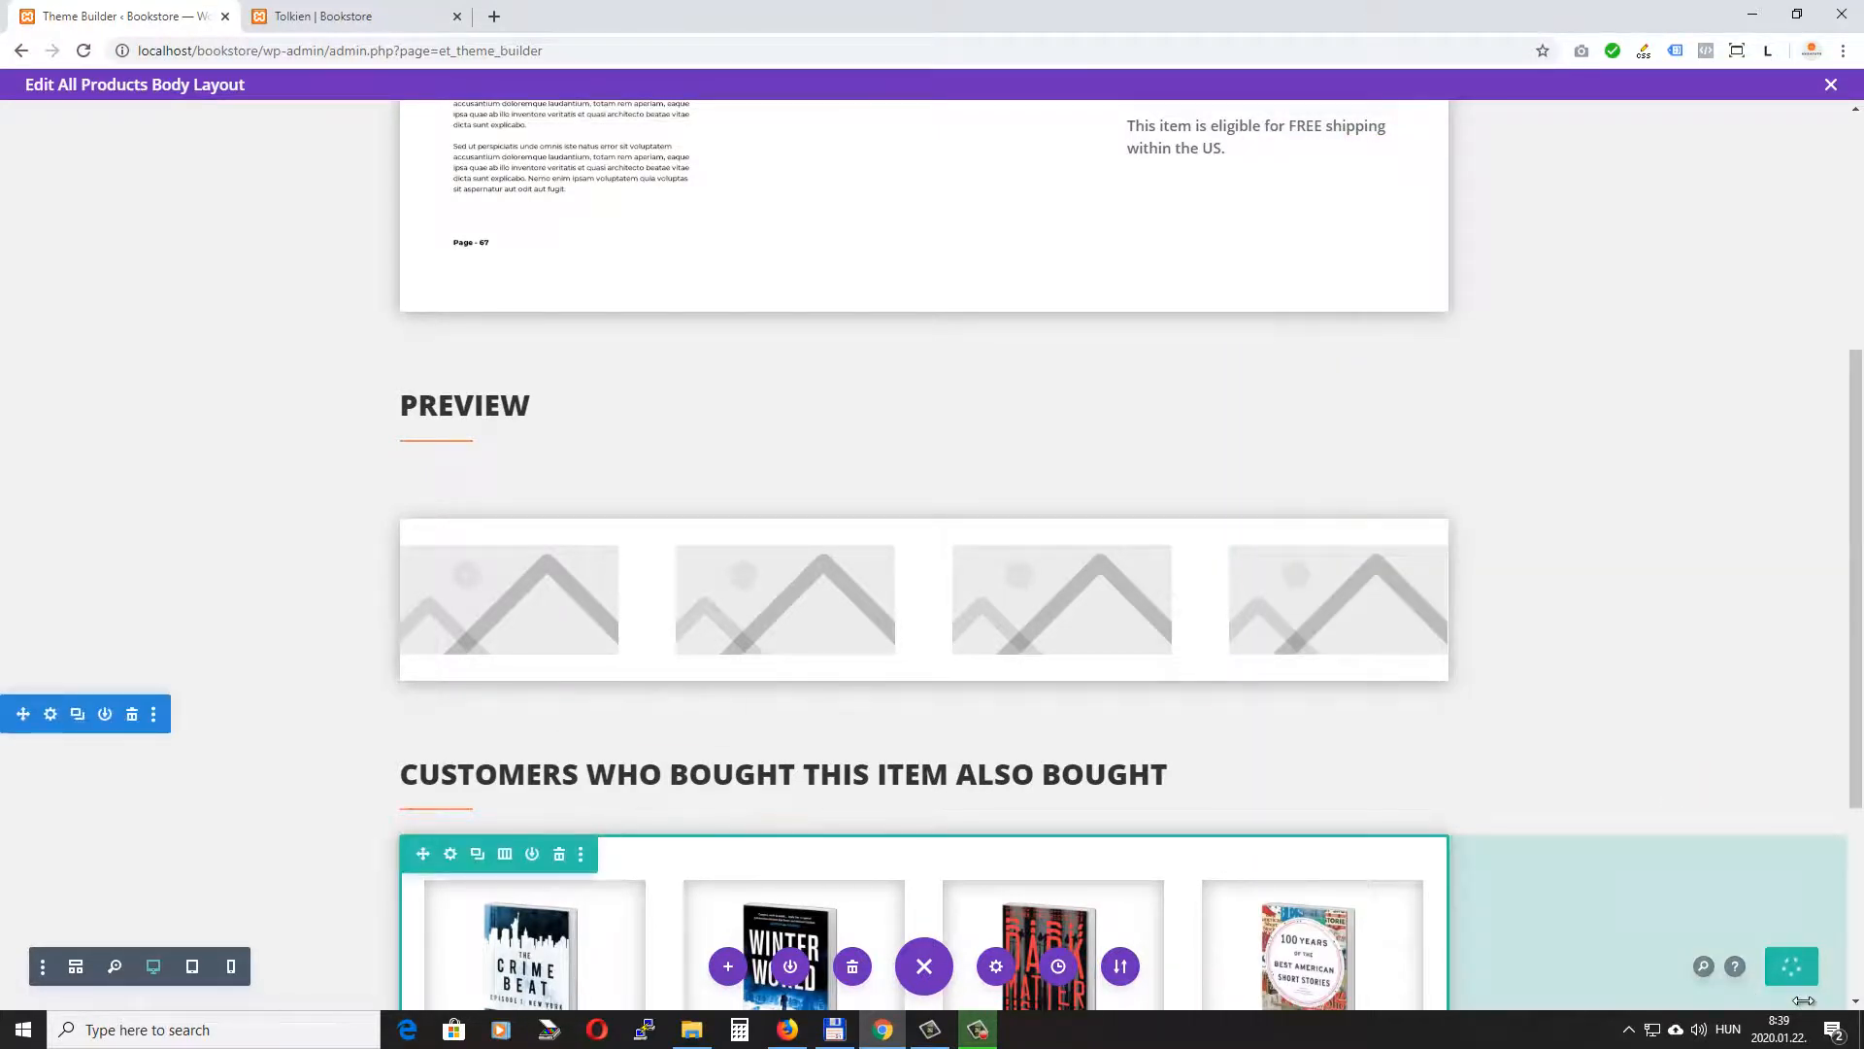
# Reload the Tolkien product page, view the first sample page in the lightbox, and close it.
pyautogui.click(330, 16)
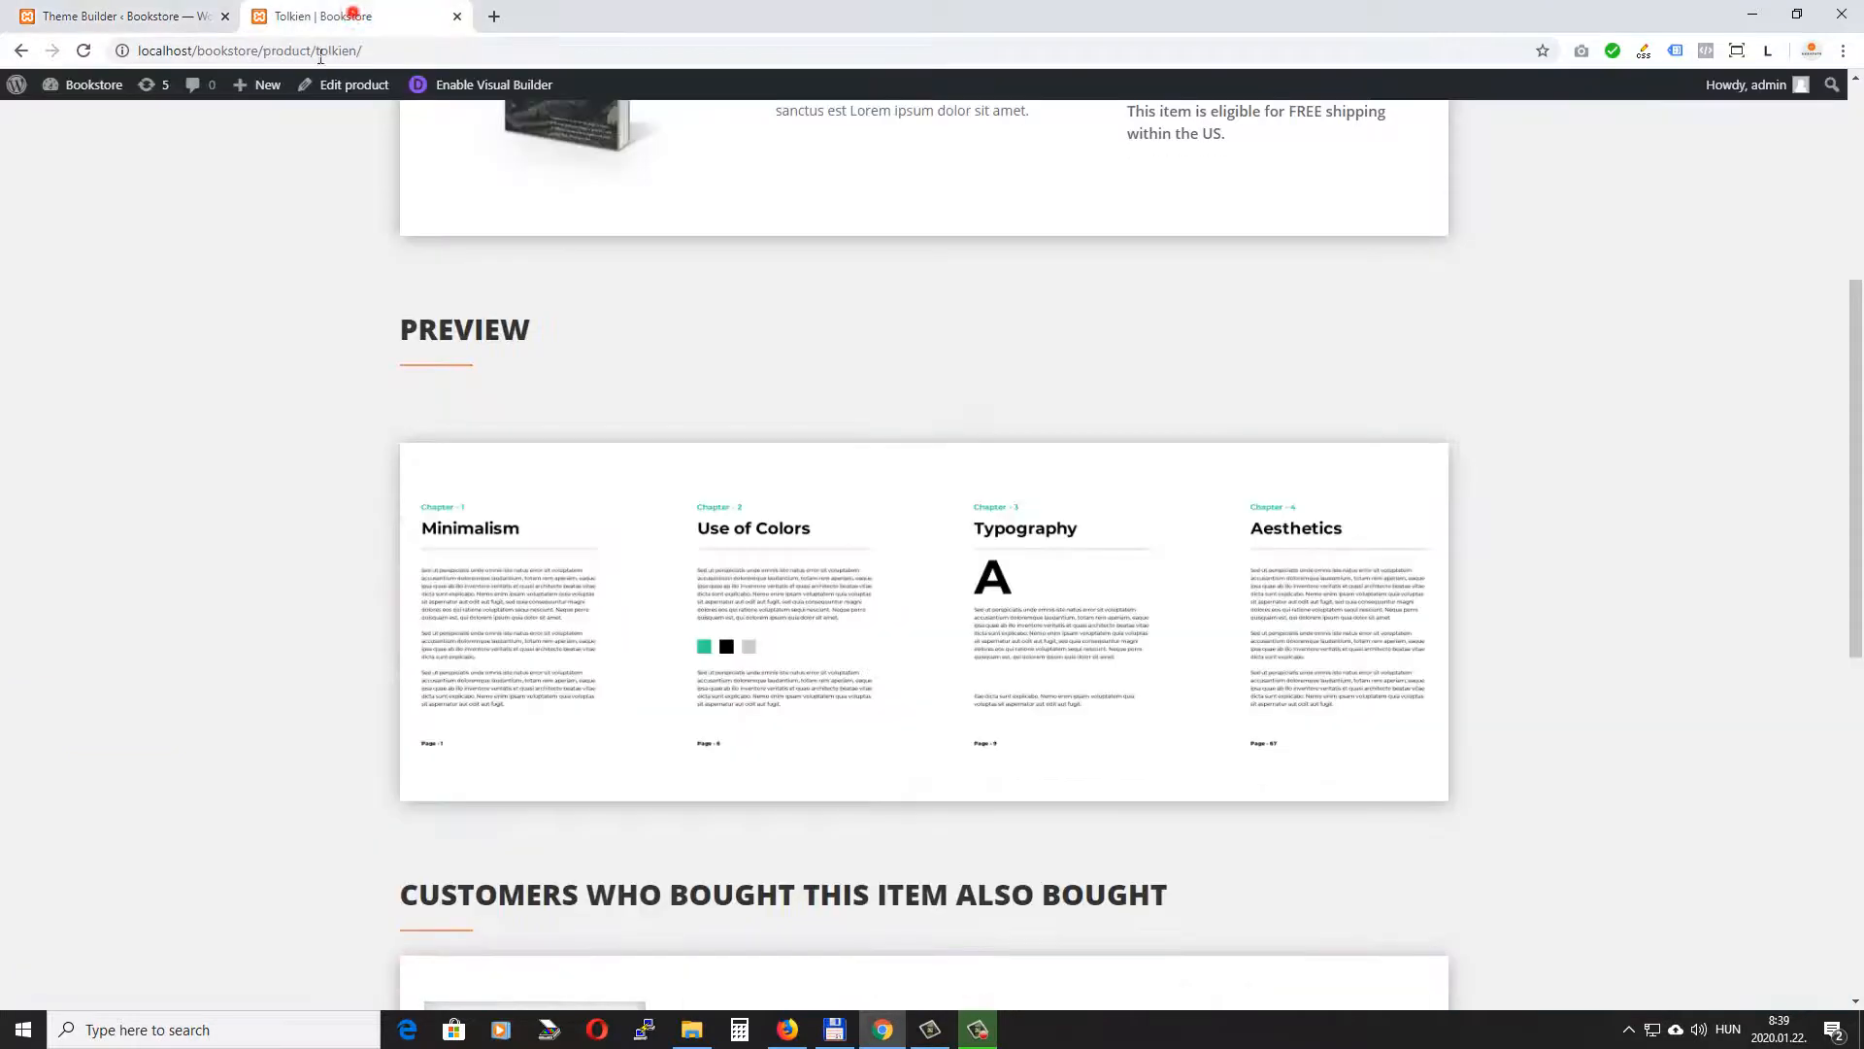
pyautogui.click(83, 50)
pyautogui.click(508, 583)
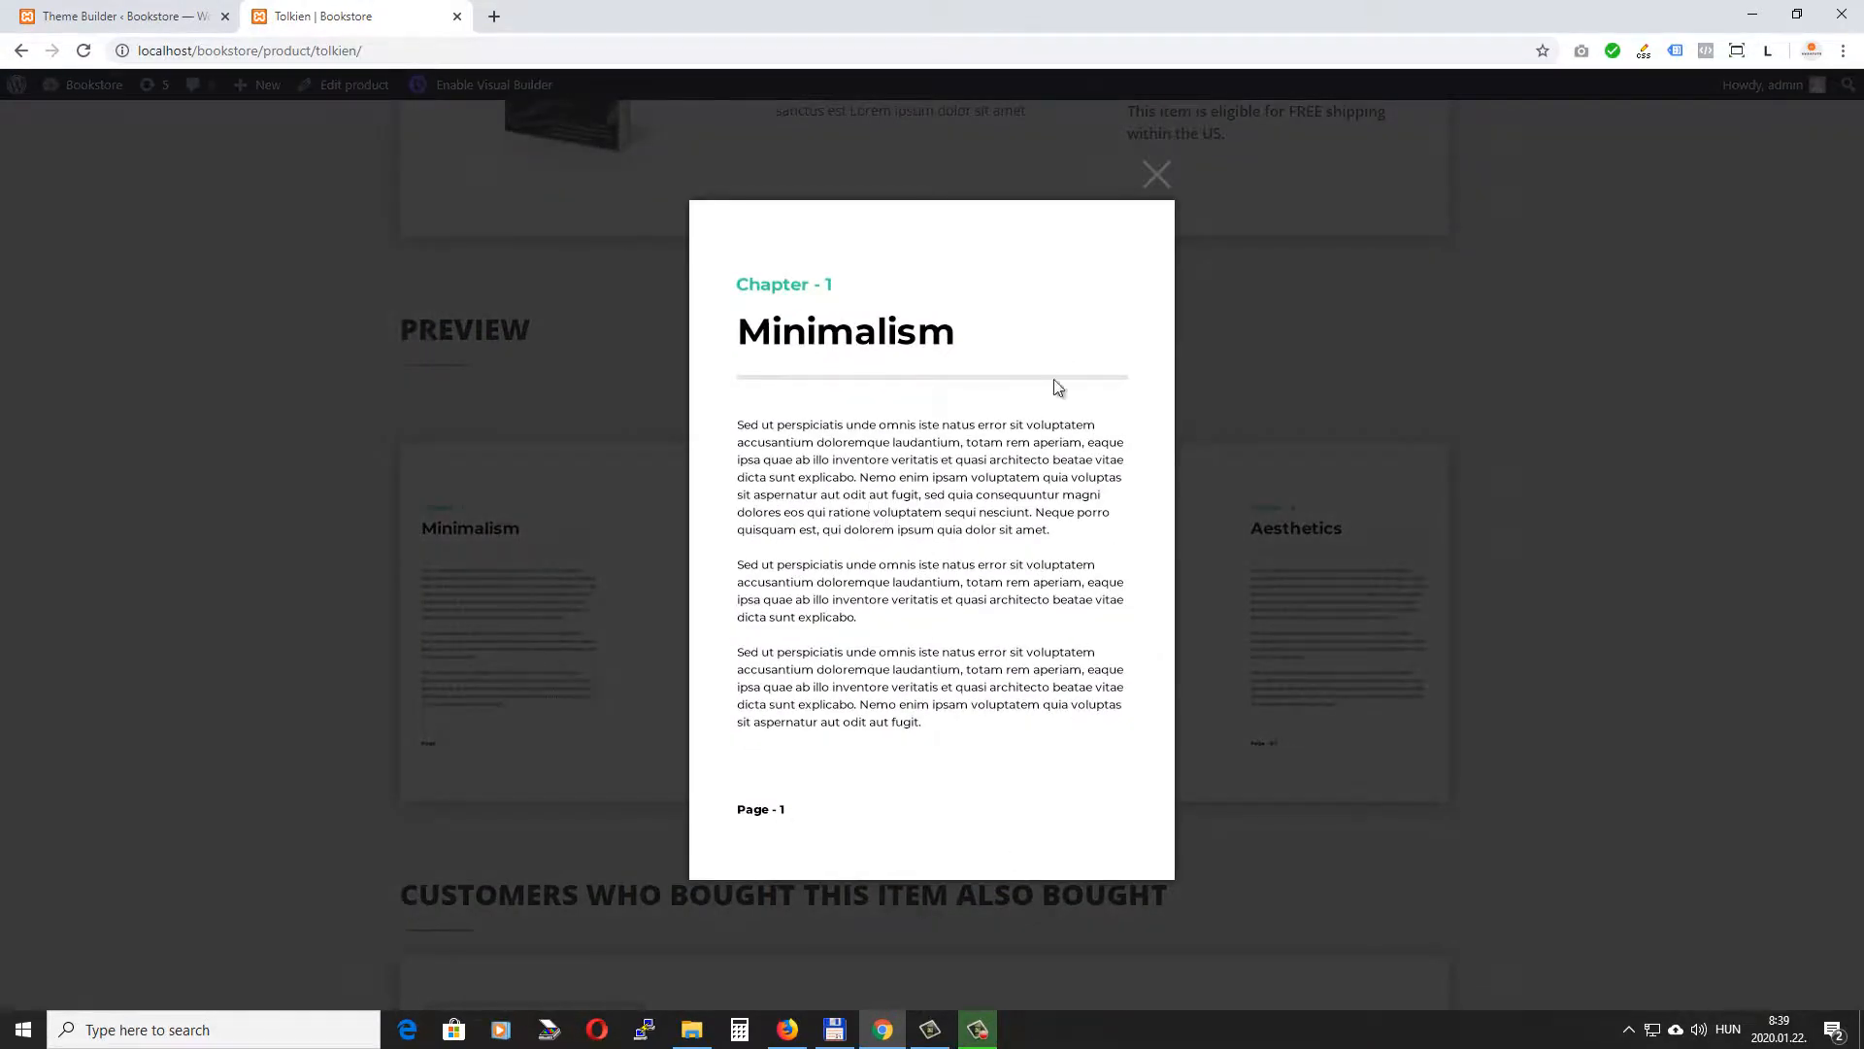
pyautogui.click(1156, 175)
# Return to the layout editor and enable Open in Lightbox for the Second Page image in the Preview row.
pyautogui.click(116, 16)
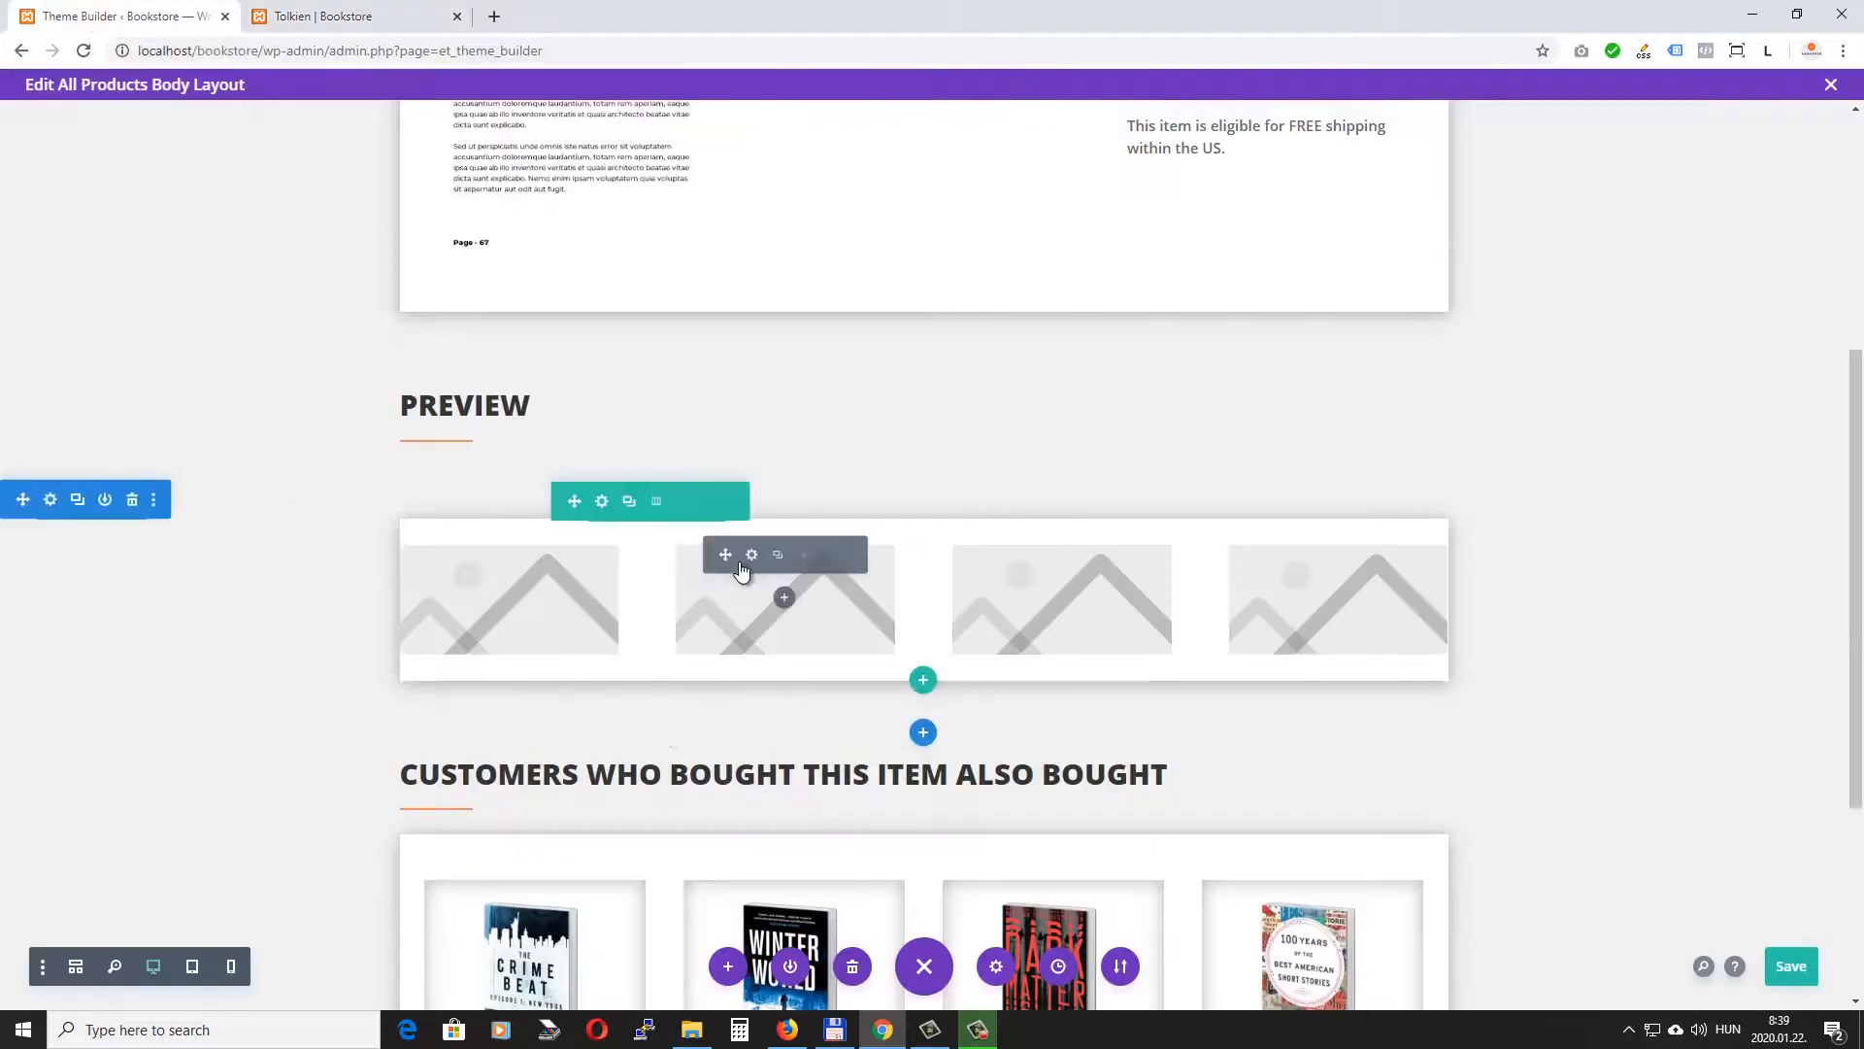
pyautogui.click(752, 555)
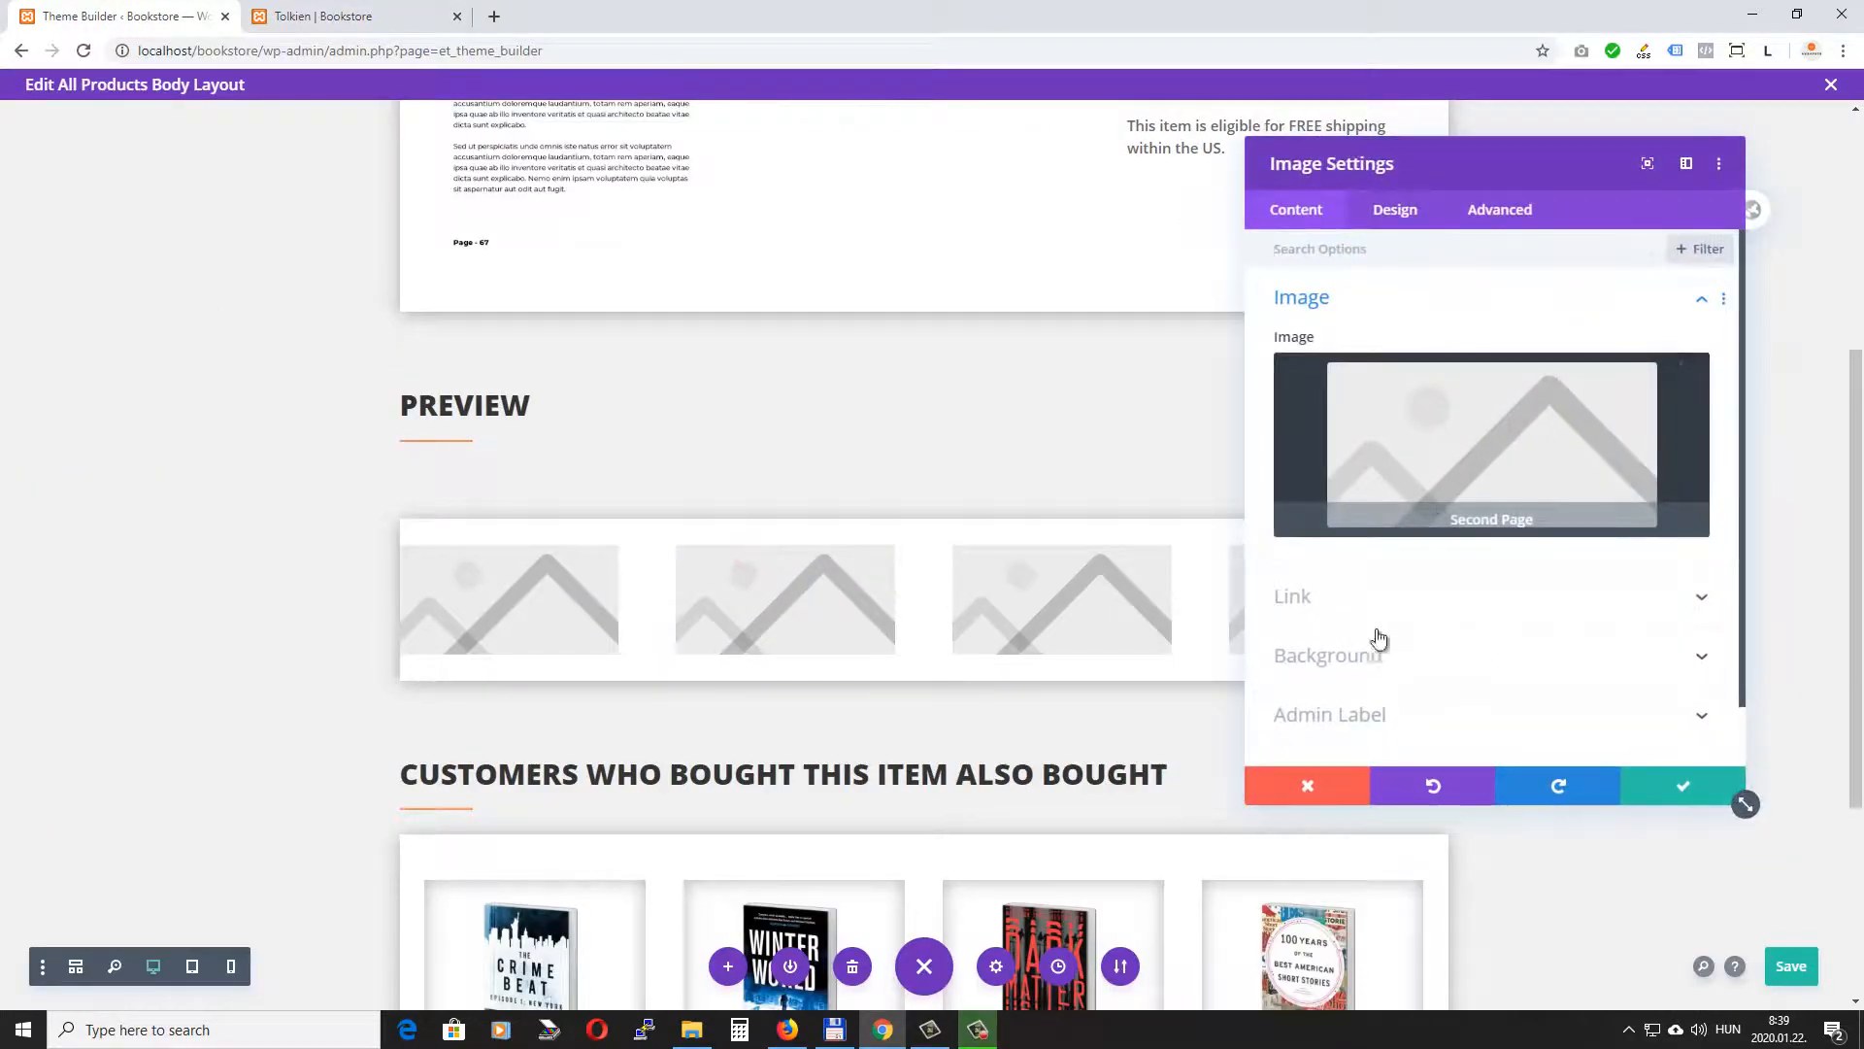
pyautogui.click(1334, 603)
pyautogui.click(1291, 367)
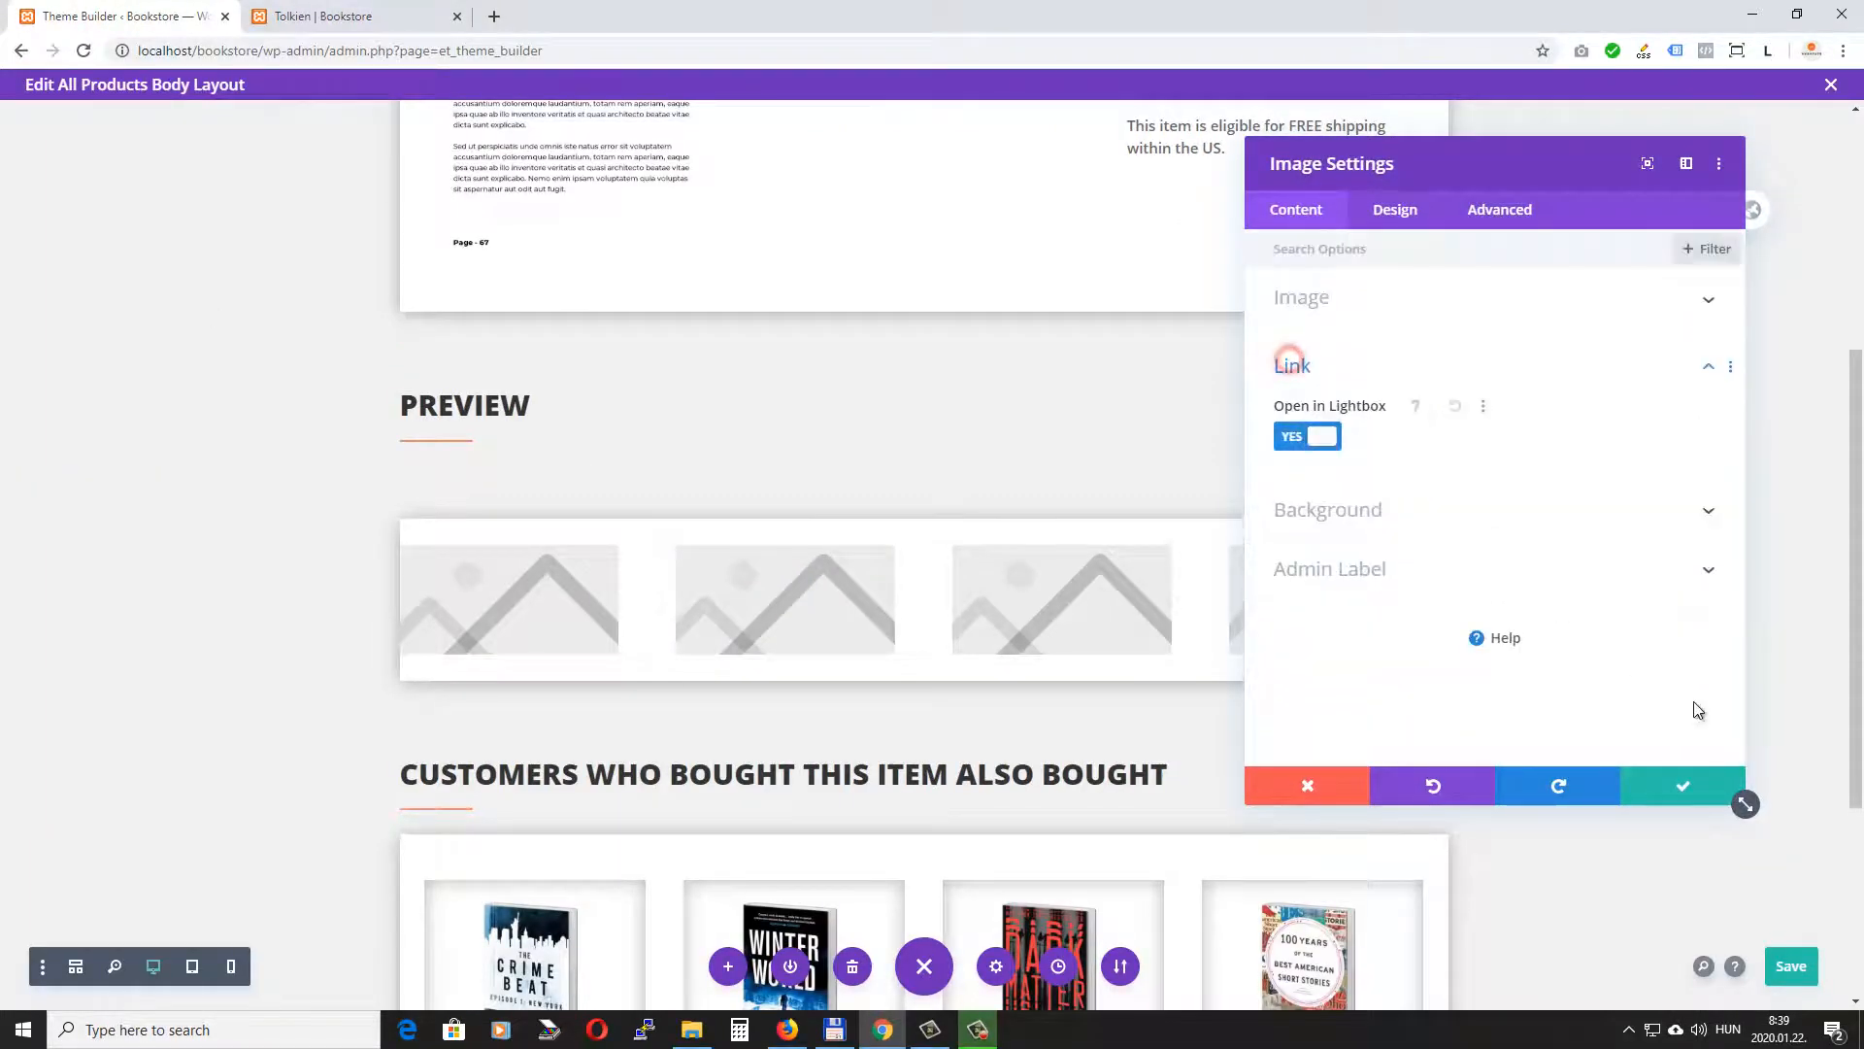
pyautogui.click(1684, 786)
# Enable Open in Lightbox for the Third Page image in the Preview row.
pyautogui.click(1022, 554)
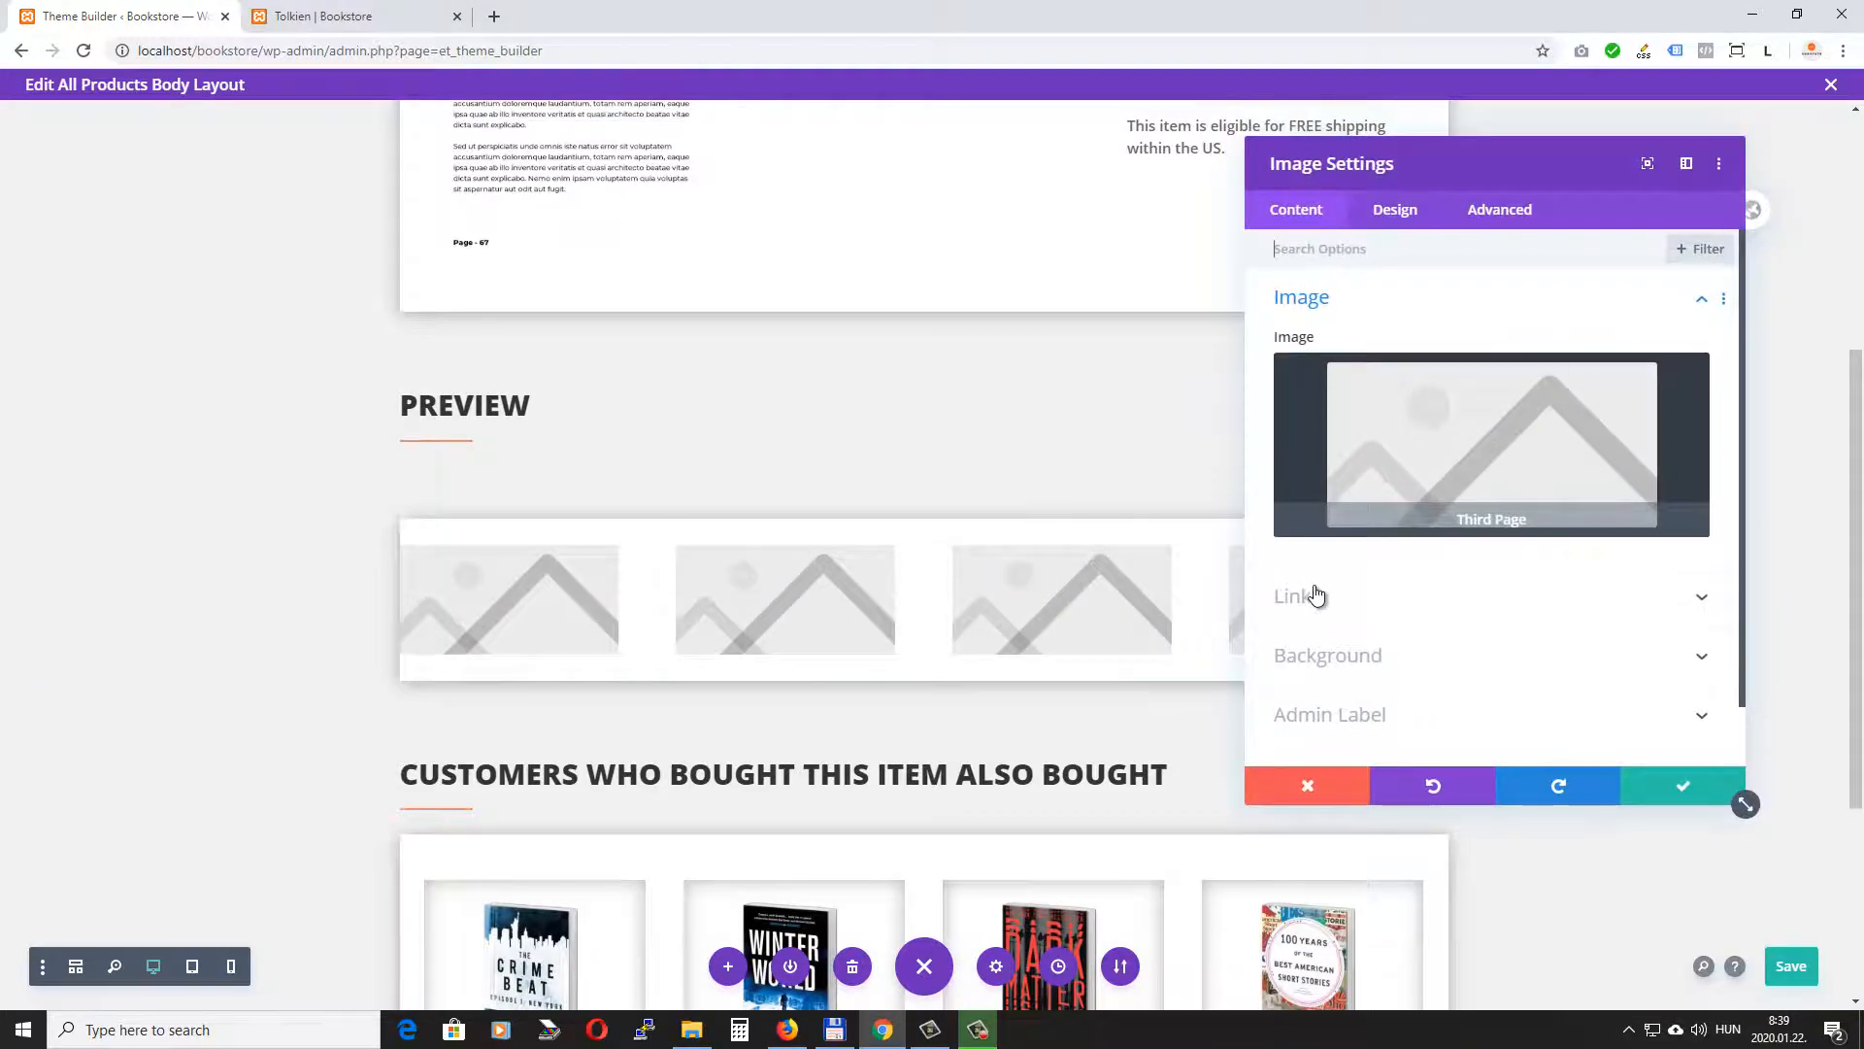
pyautogui.click(1314, 594)
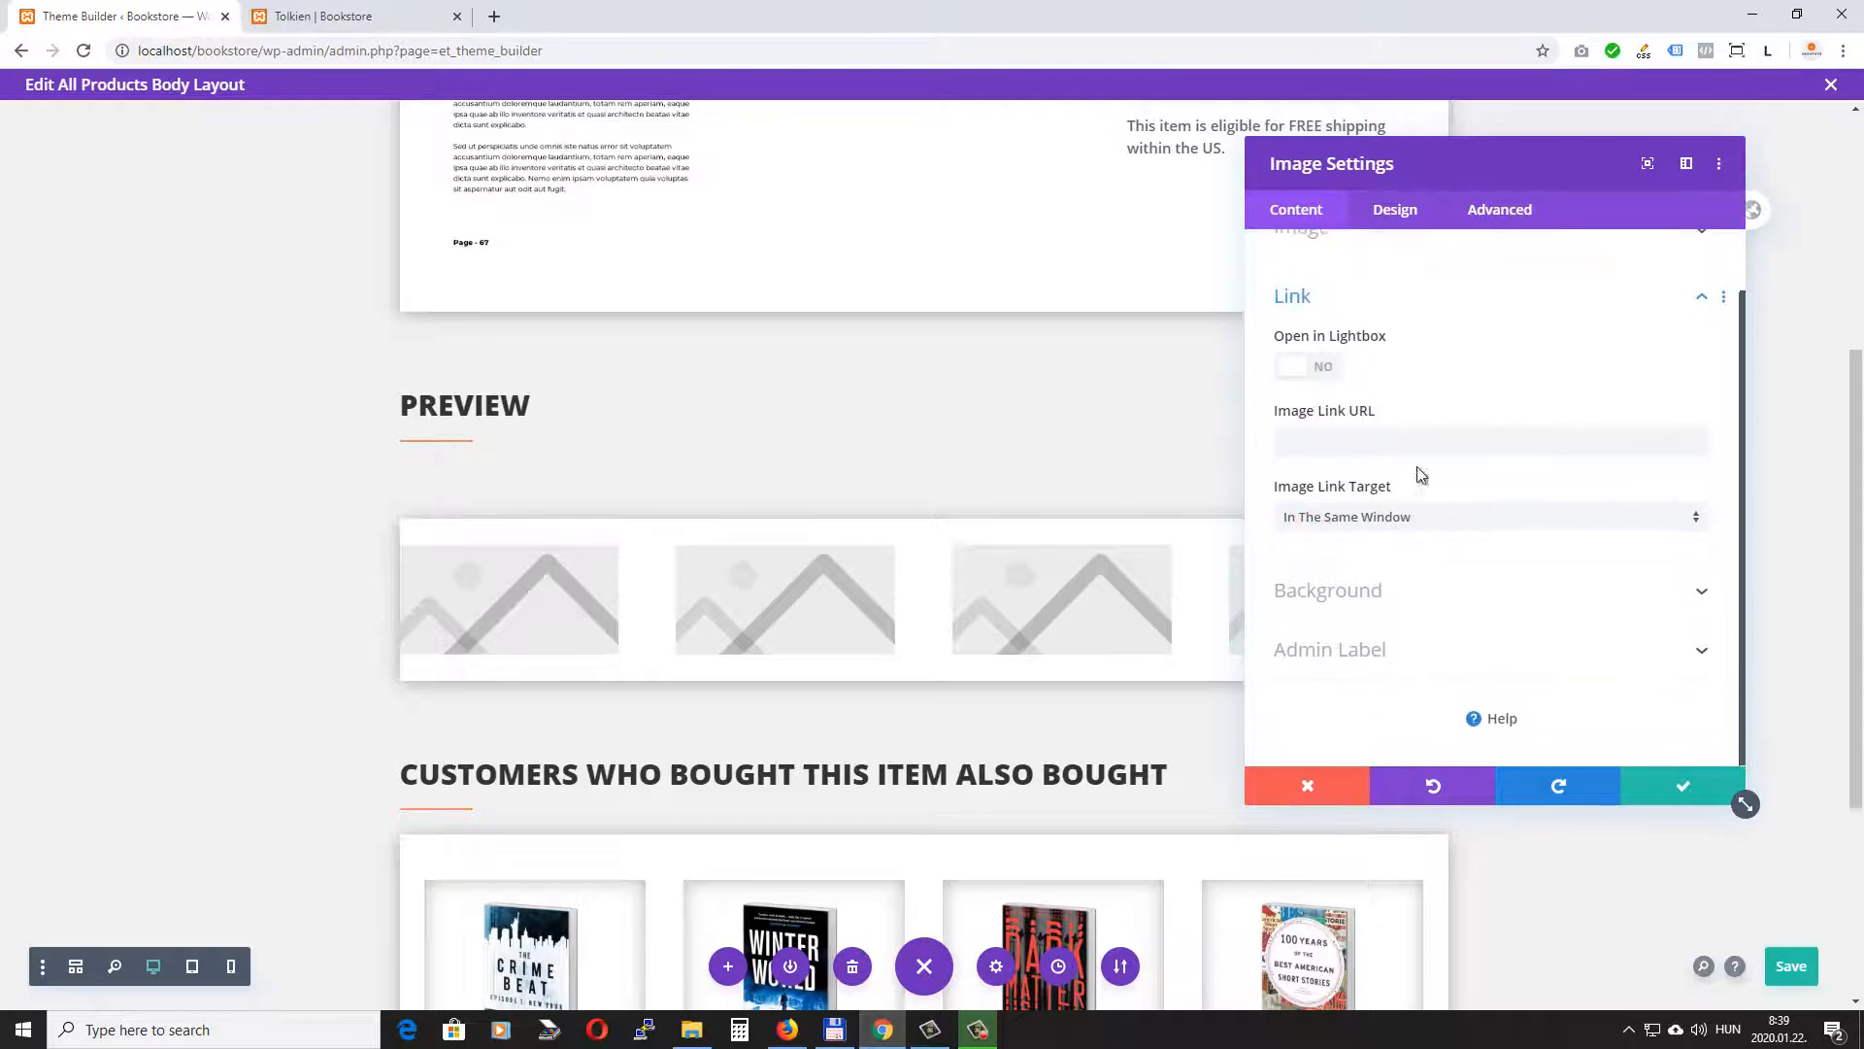
pyautogui.click(1294, 372)
pyautogui.click(1683, 787)
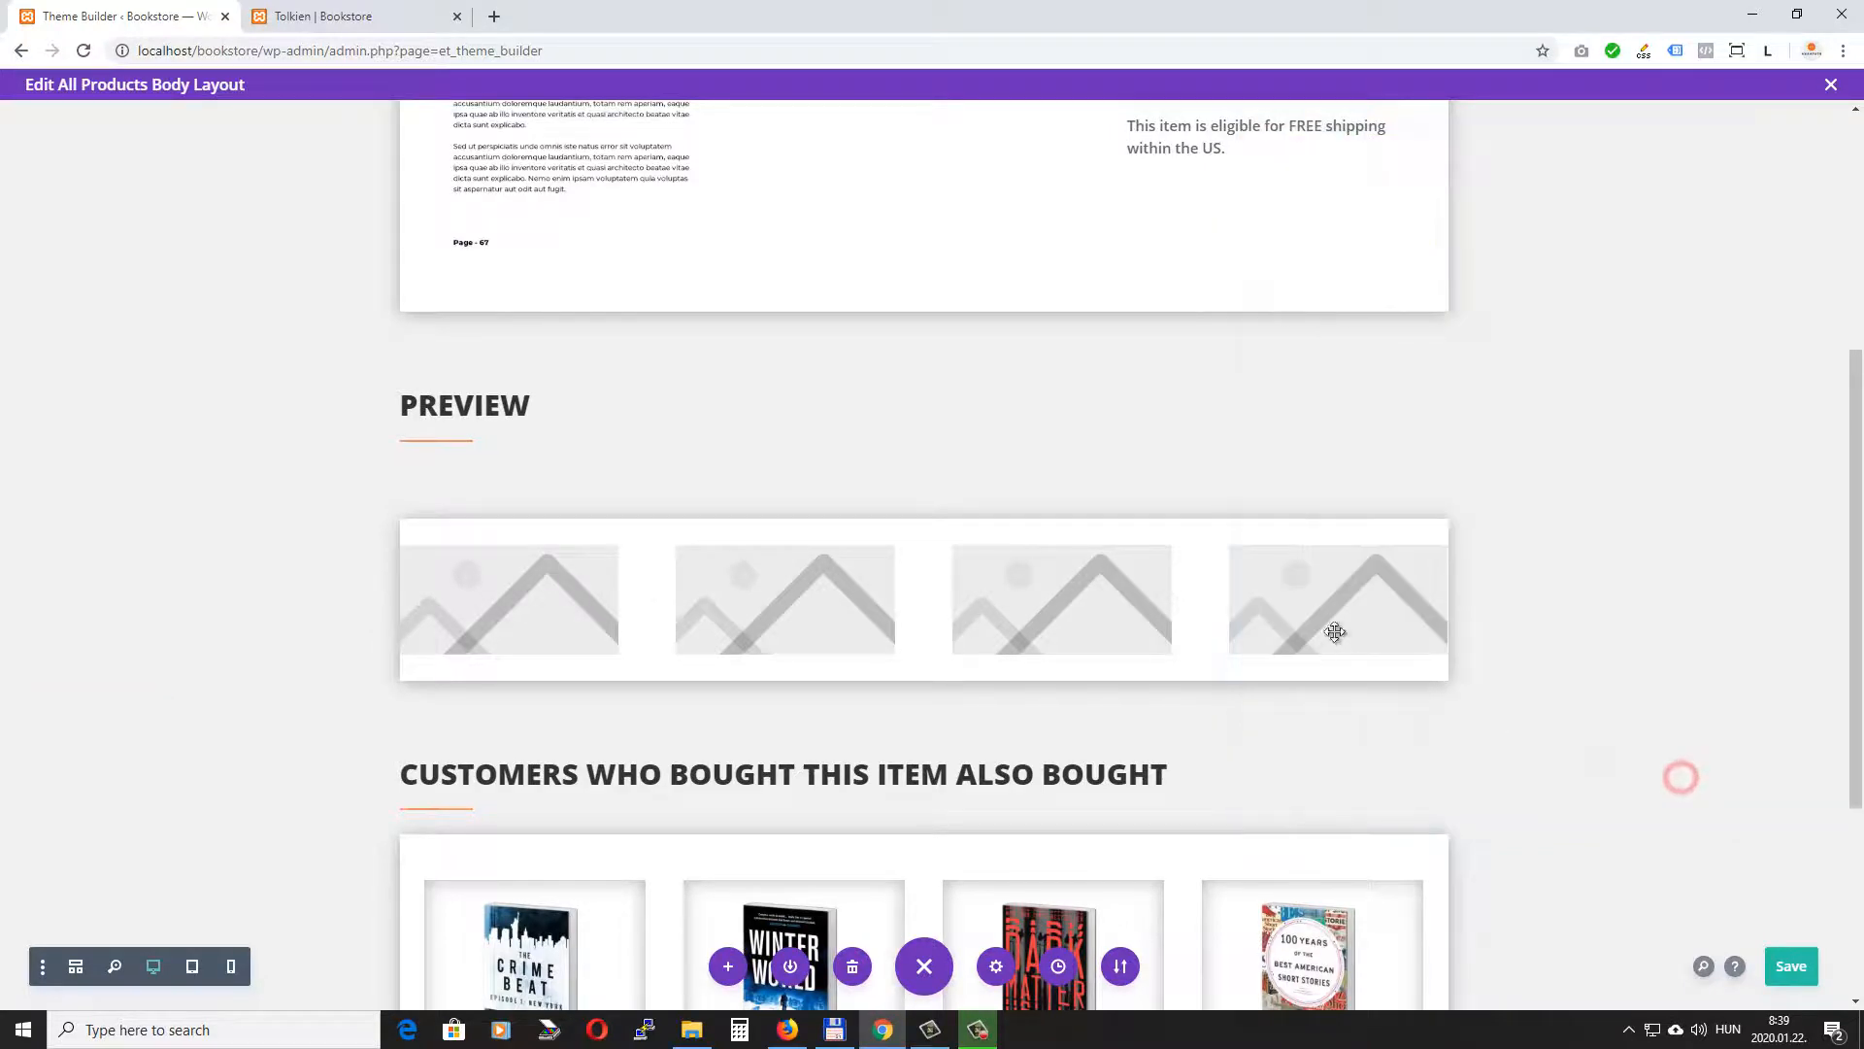
# Enable Open in Lightbox for the Fourth Page image in the Preview row.
pyautogui.click(1301, 553)
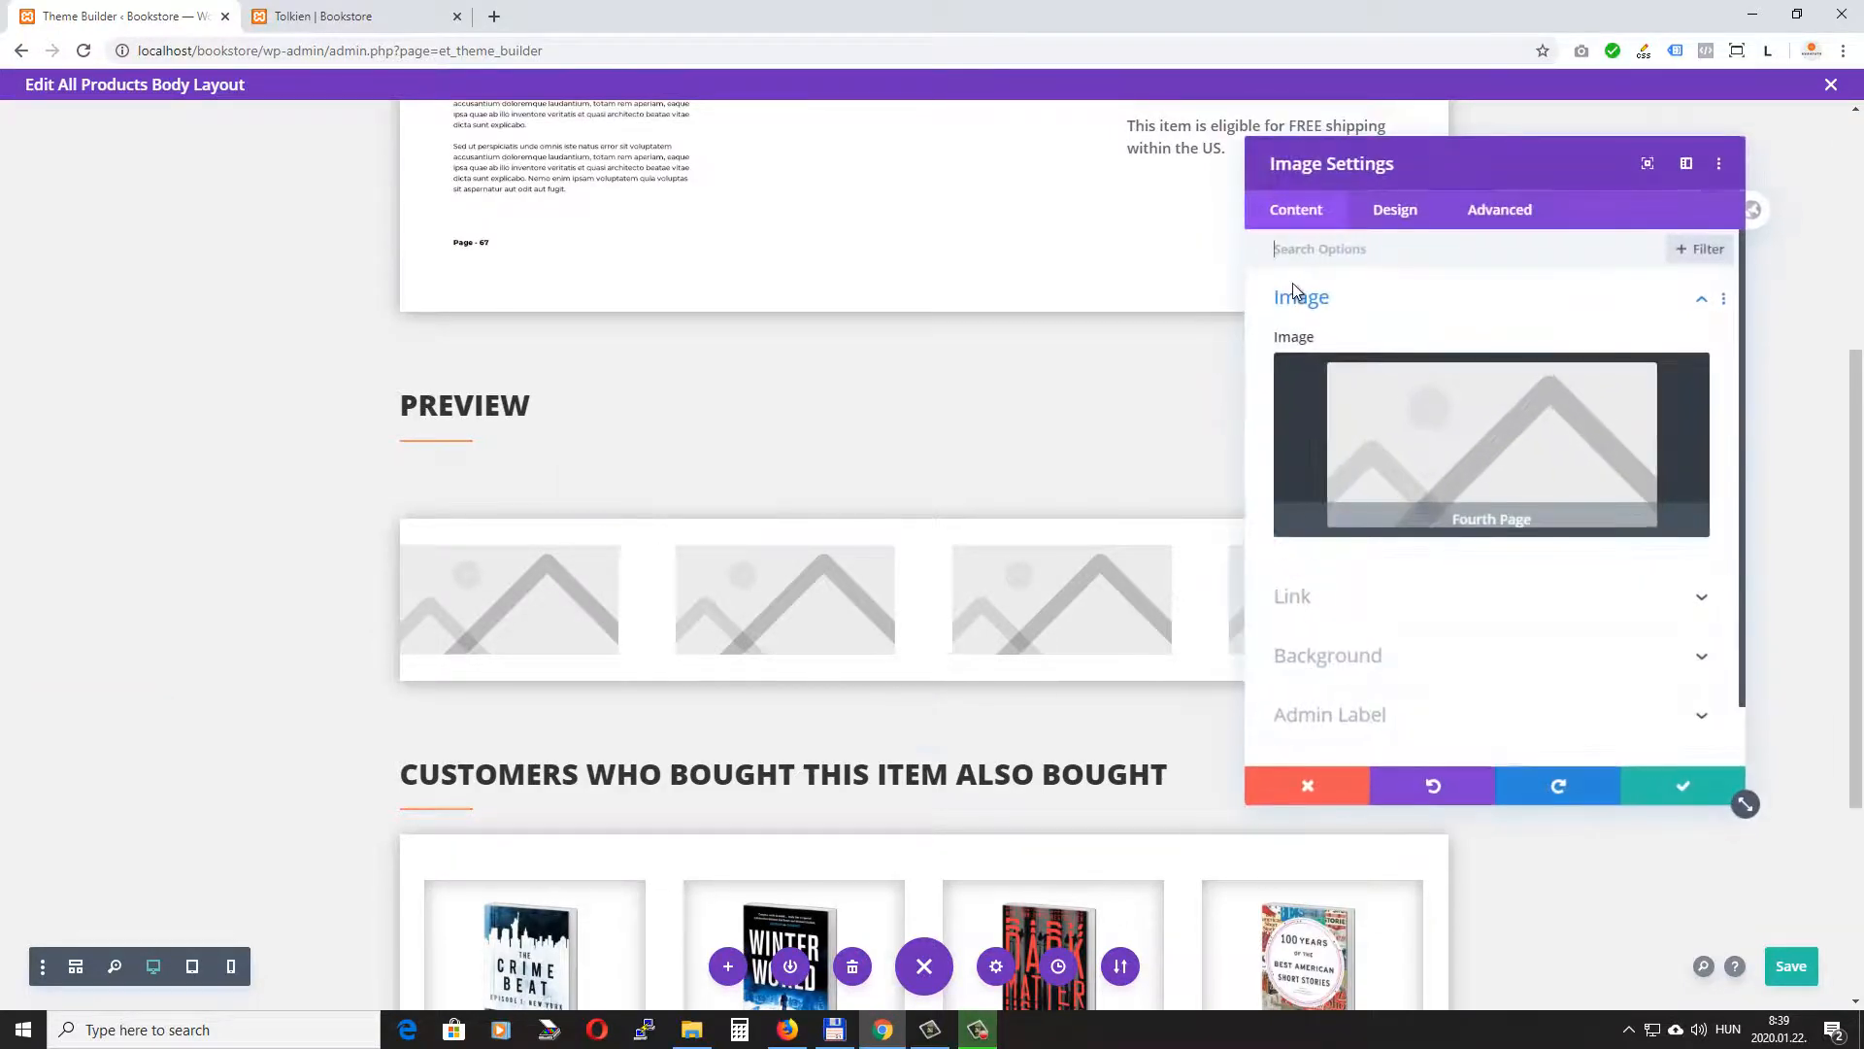
pyautogui.click(1325, 596)
pyautogui.click(1292, 366)
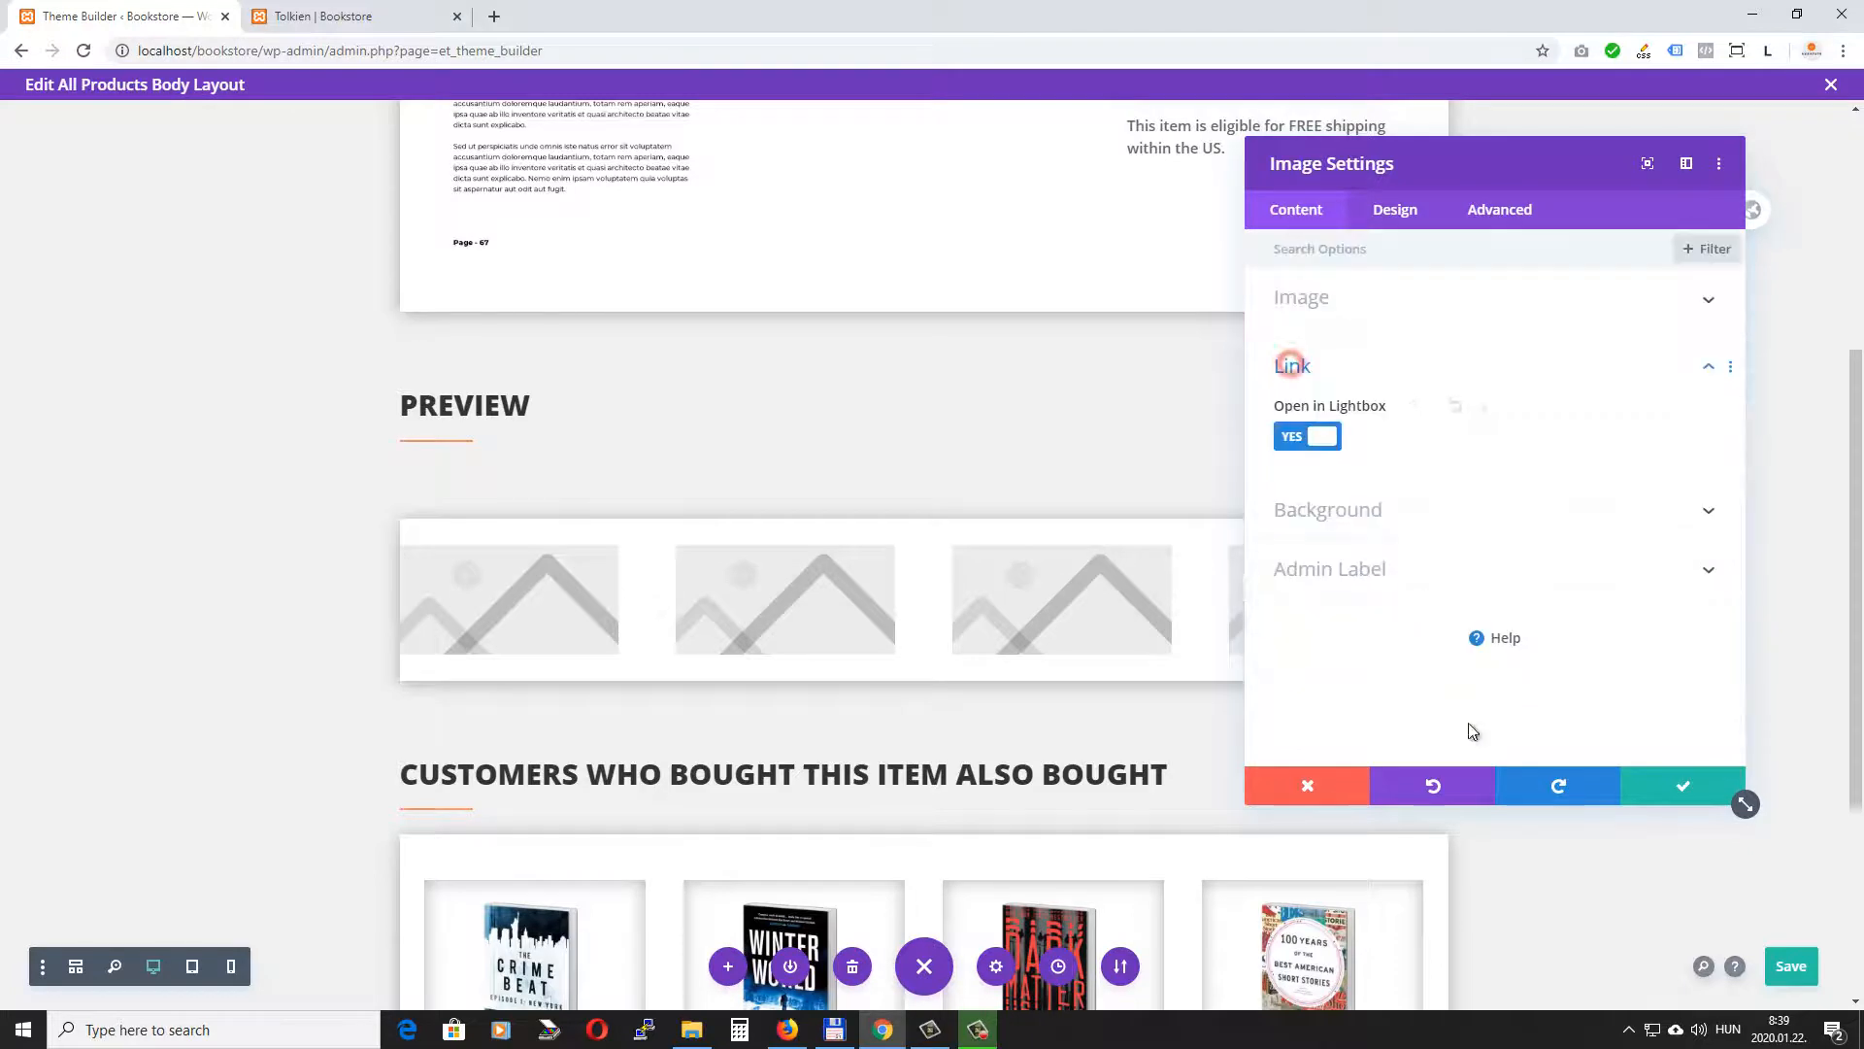
pyautogui.click(1685, 787)
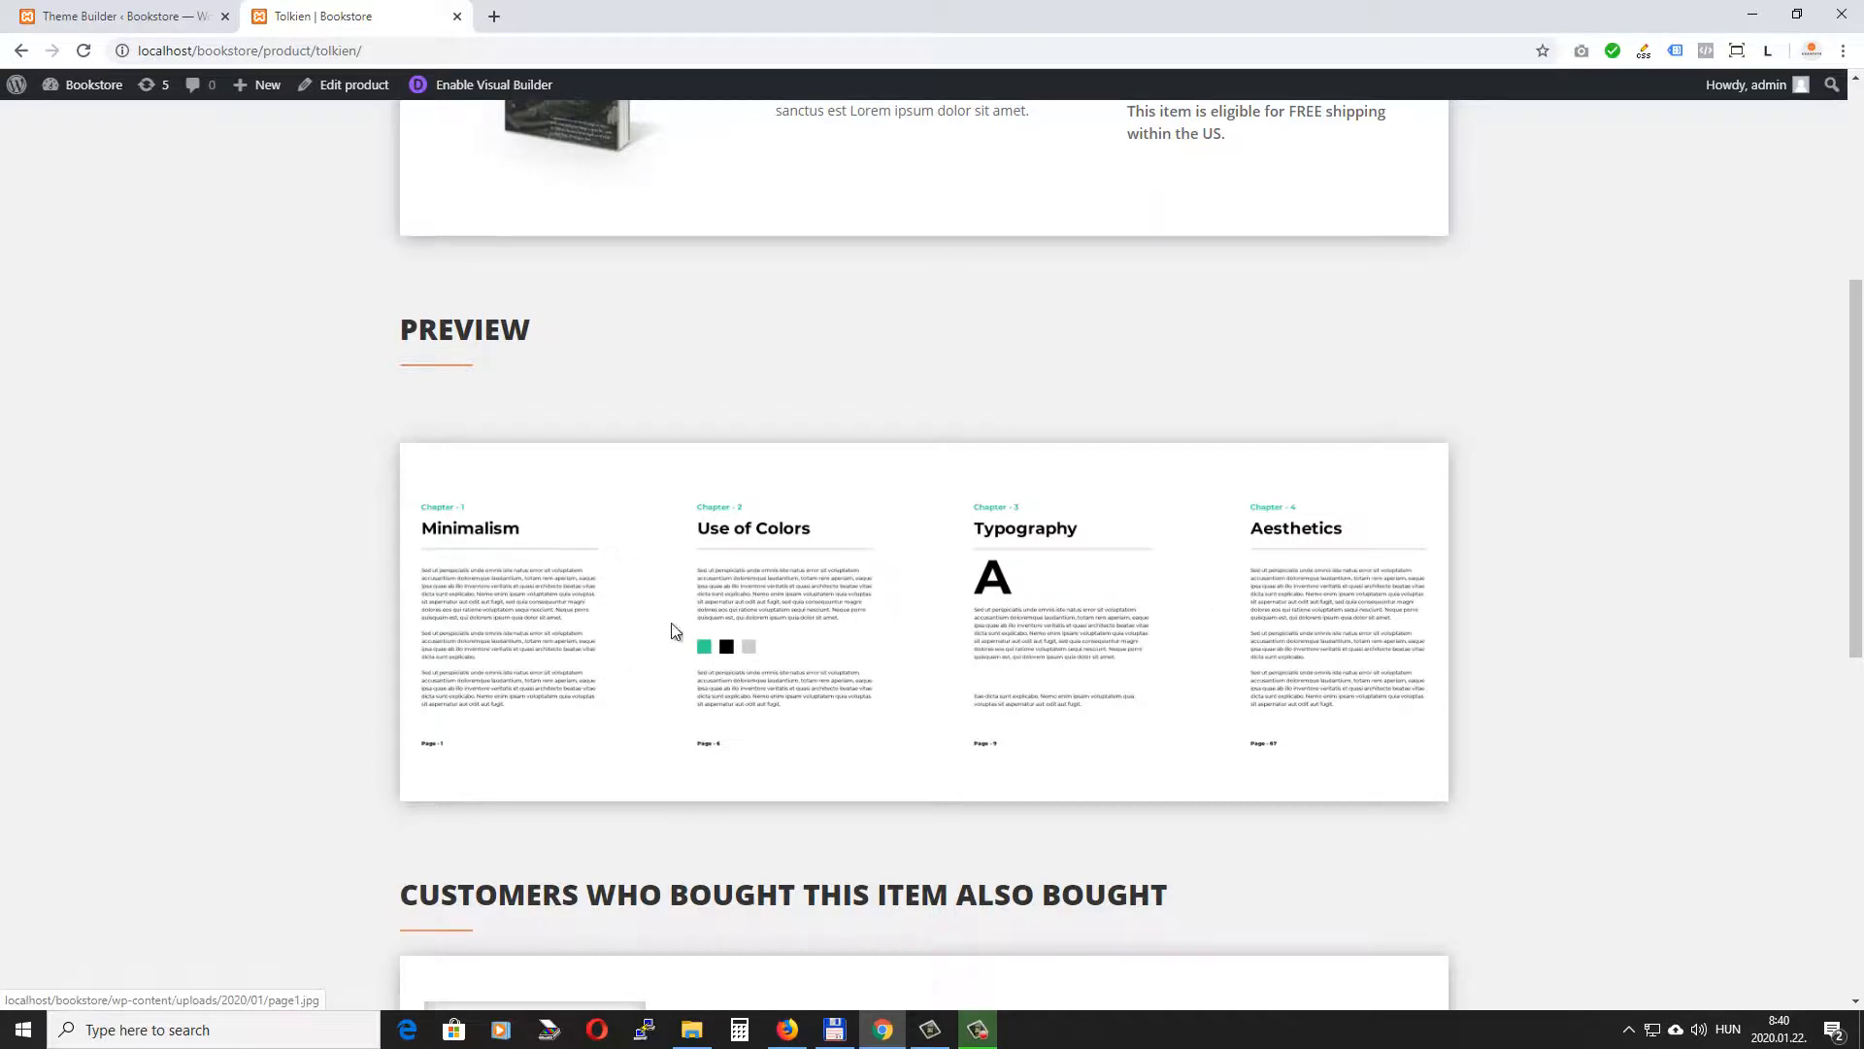
# In the layout editor, apply the inner box shadow preset, shaded evenly along all edges, to the first Preview image.
pyautogui.click(122, 14)
pyautogui.moveTo(504, 597)
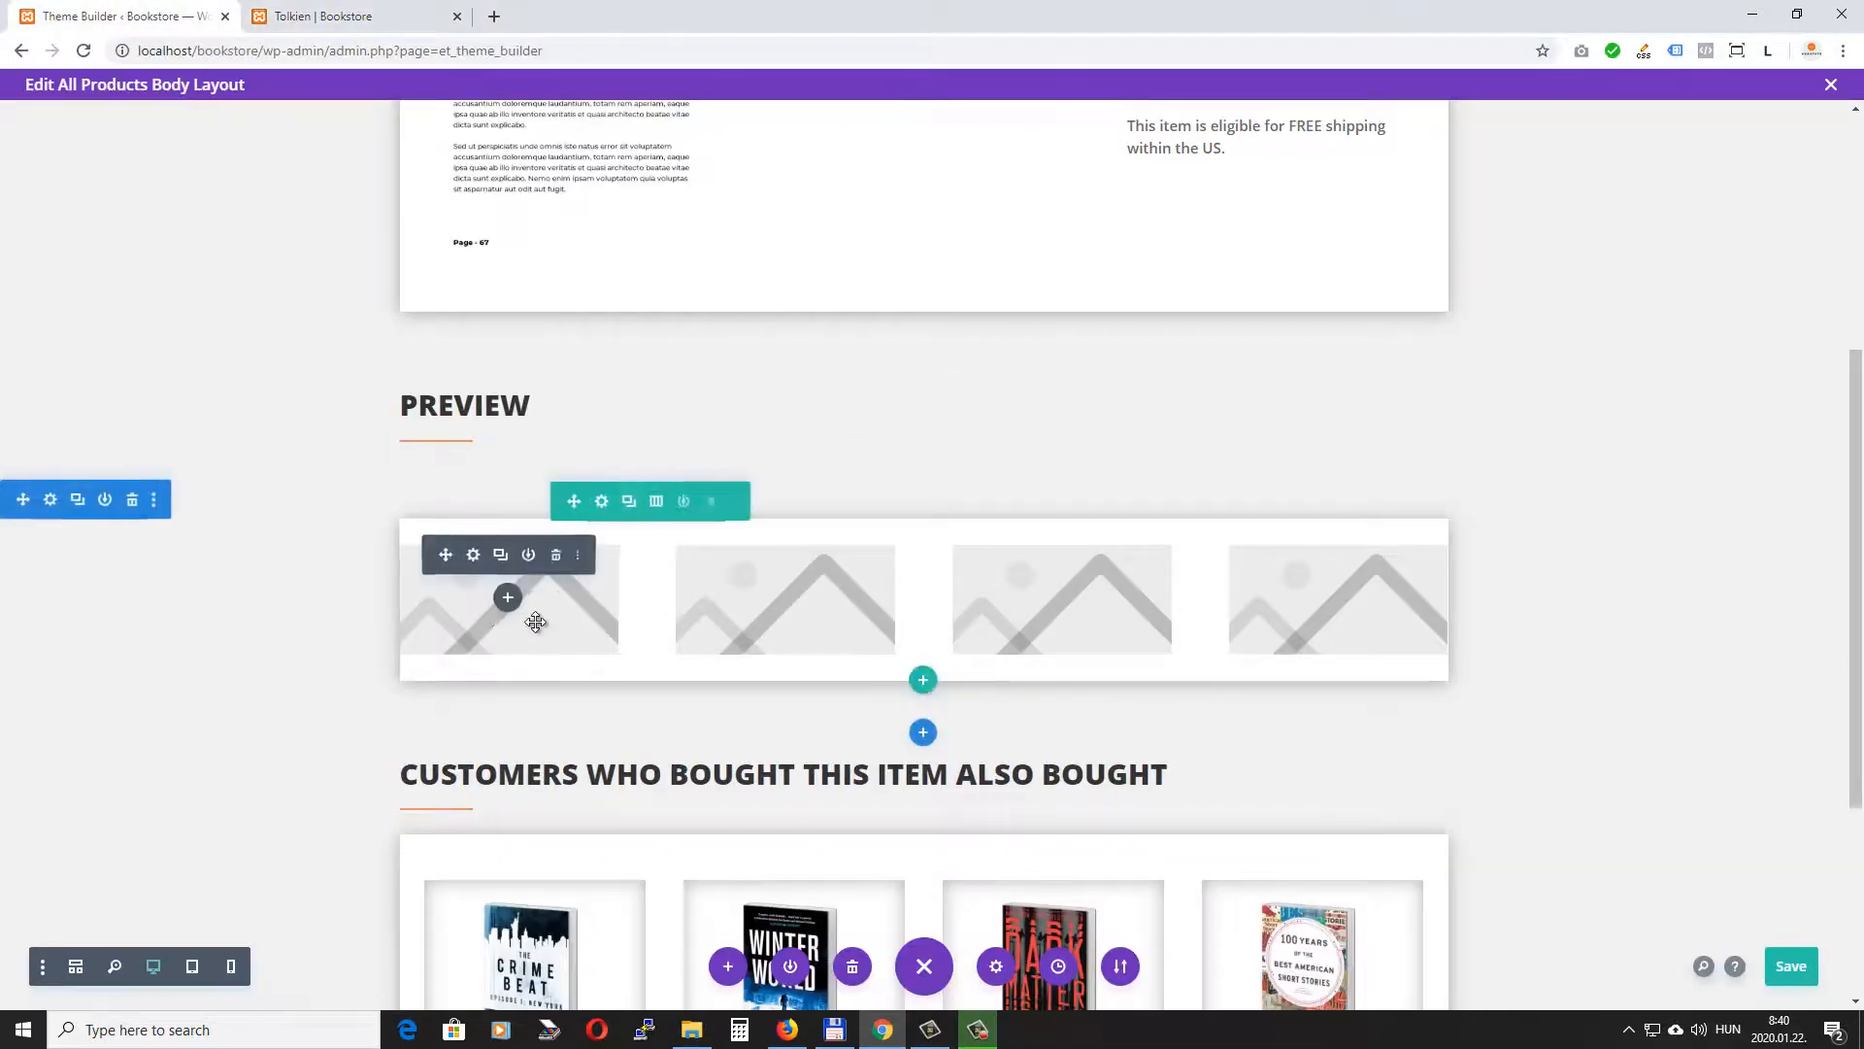
pyautogui.click(475, 556)
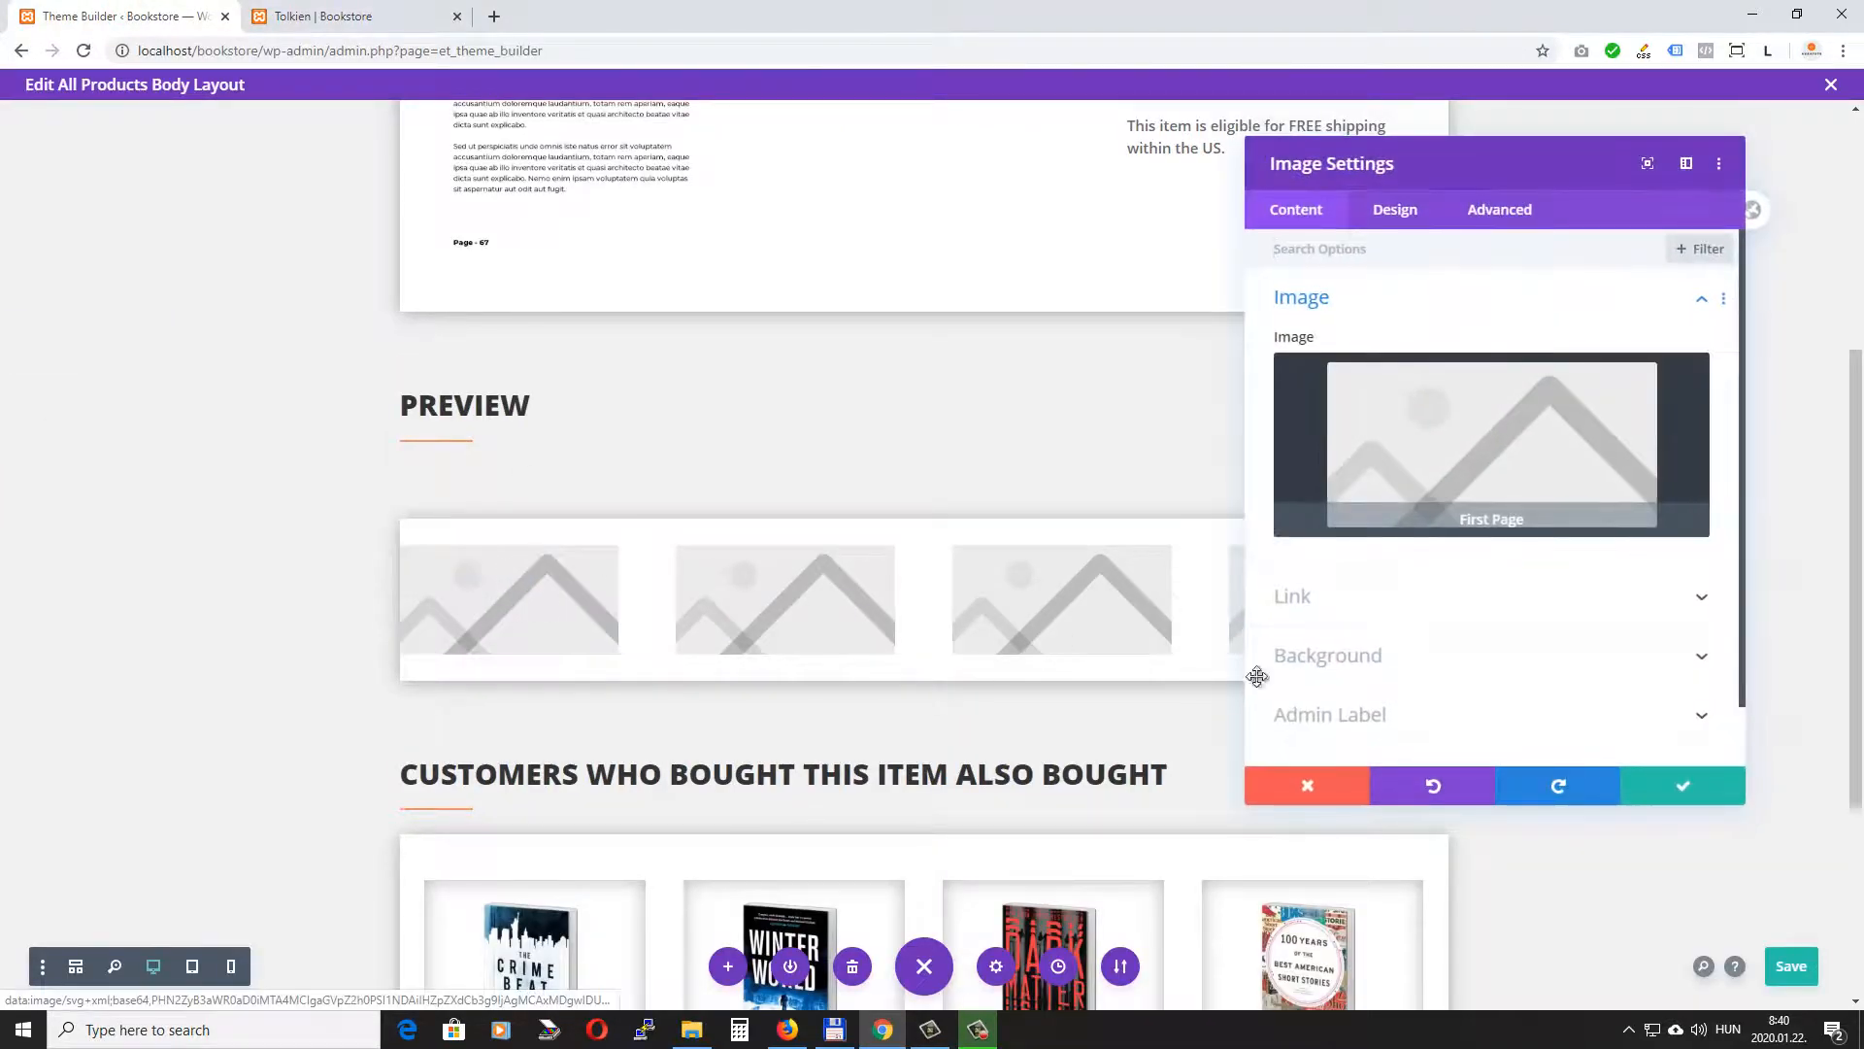
pyautogui.click(1412, 212)
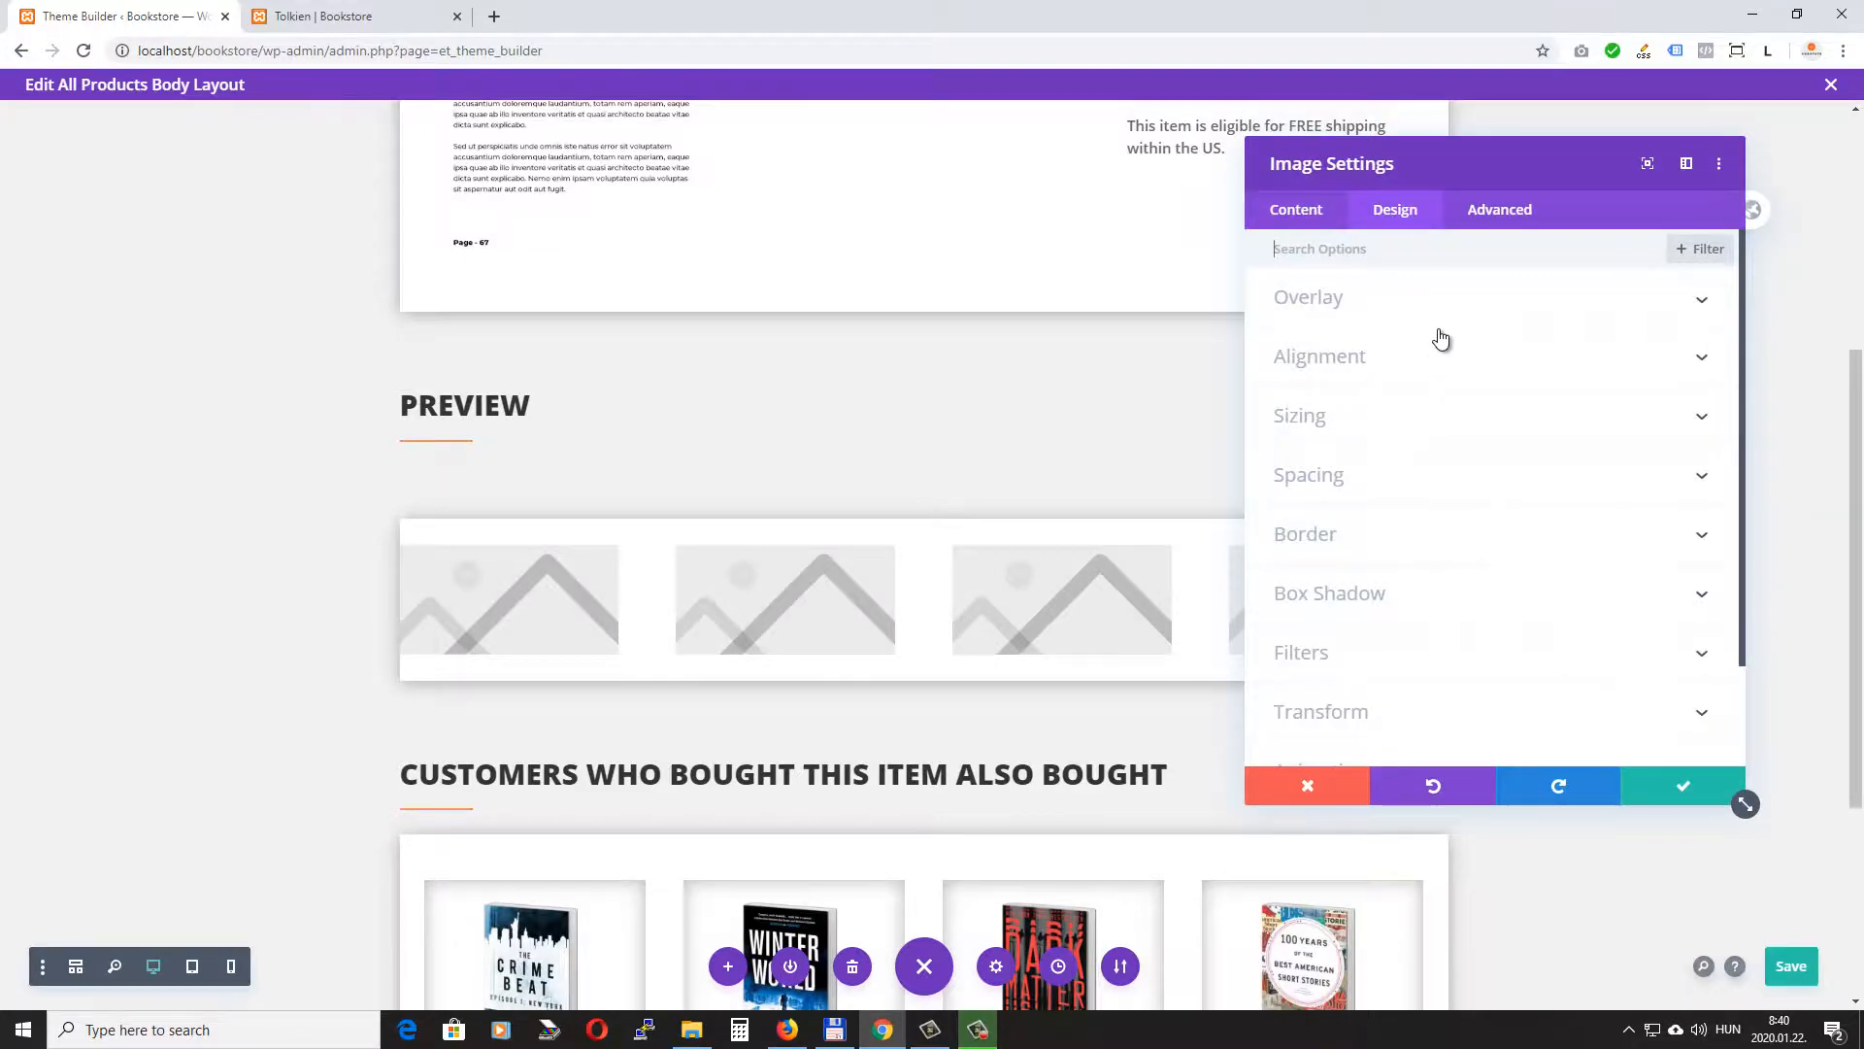
pyautogui.scroll(-2, 1398, 466)
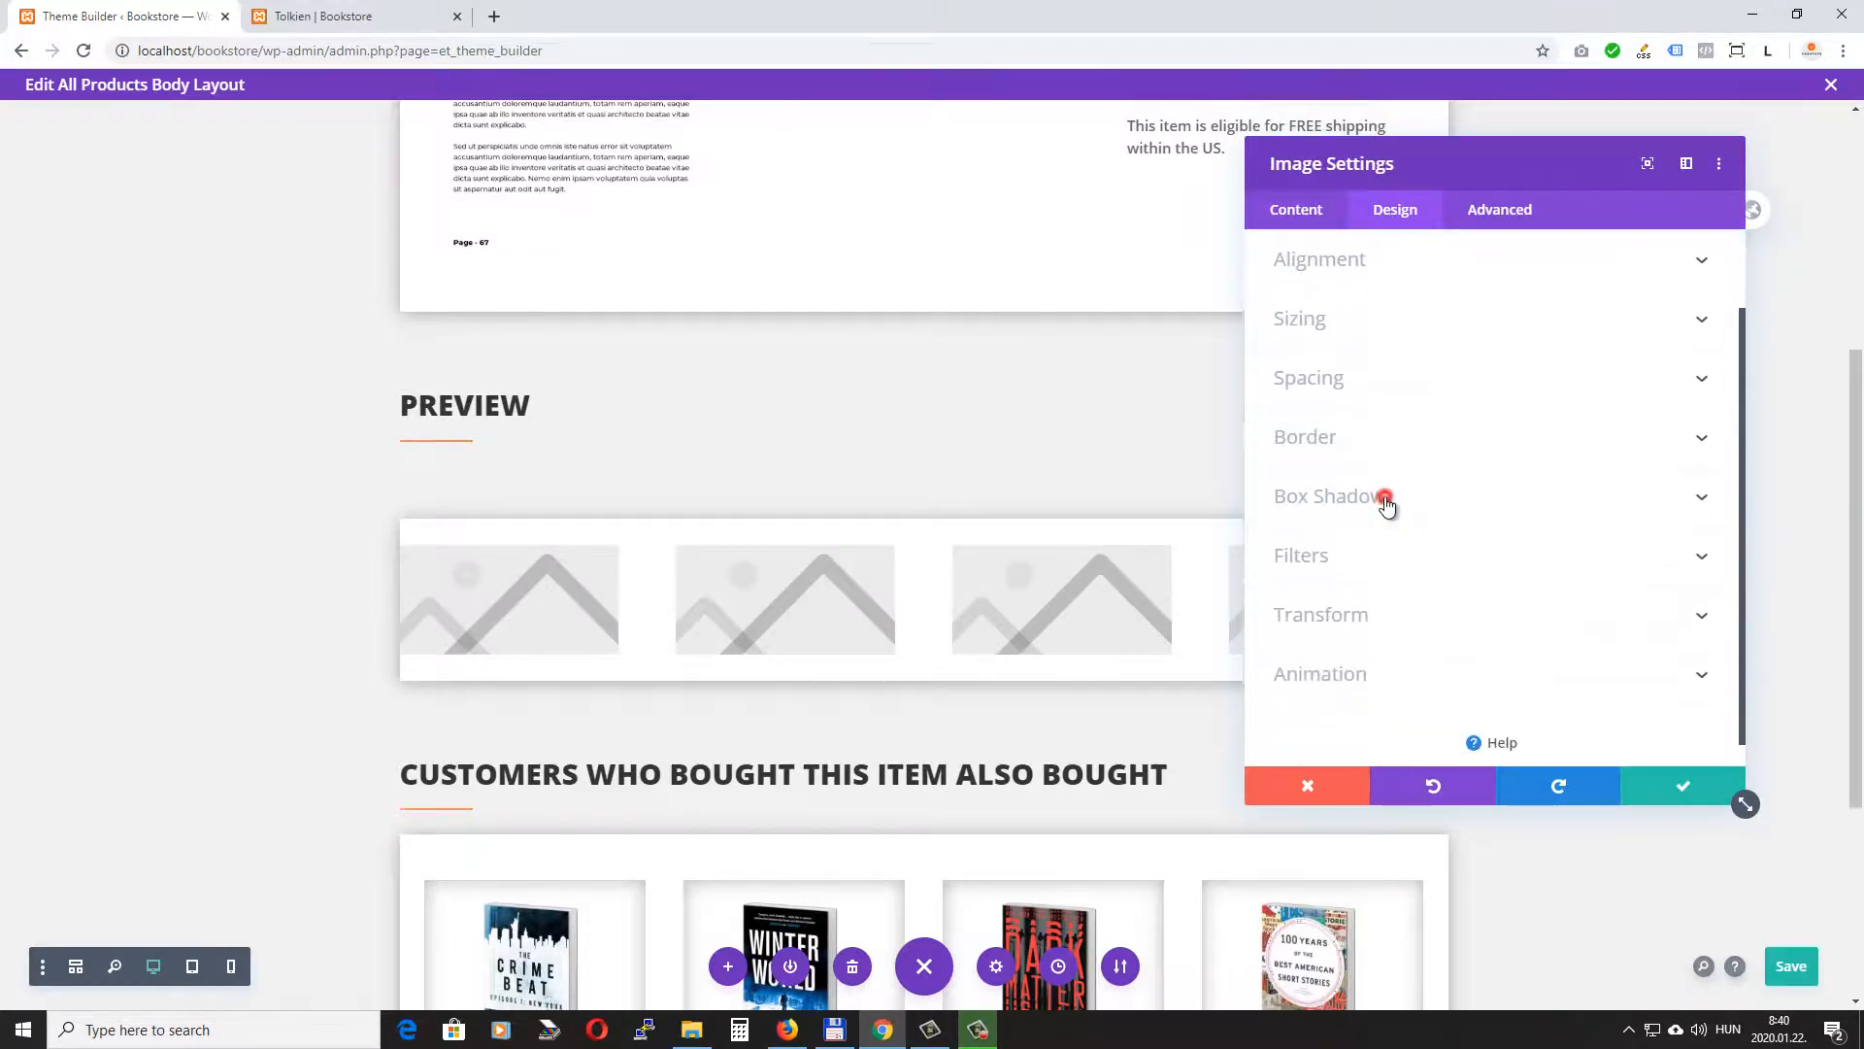
pyautogui.click(1385, 499)
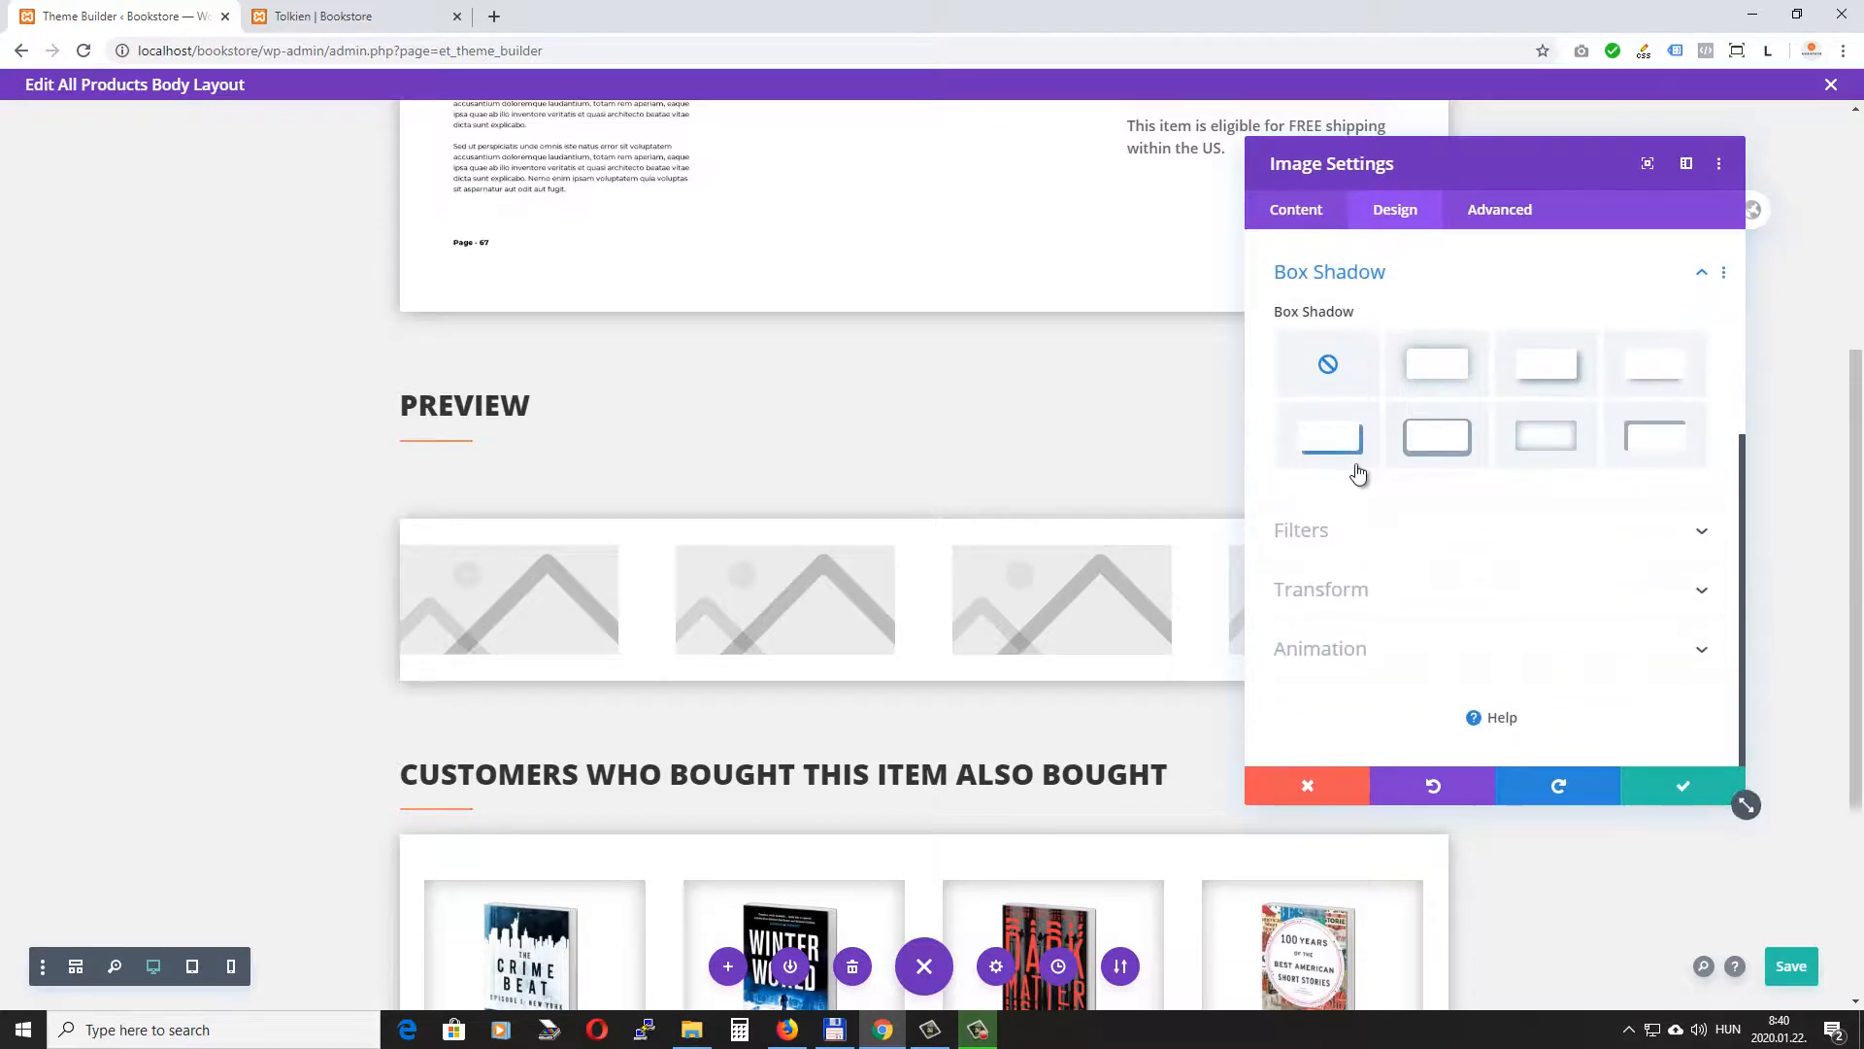
pyautogui.click(1557, 442)
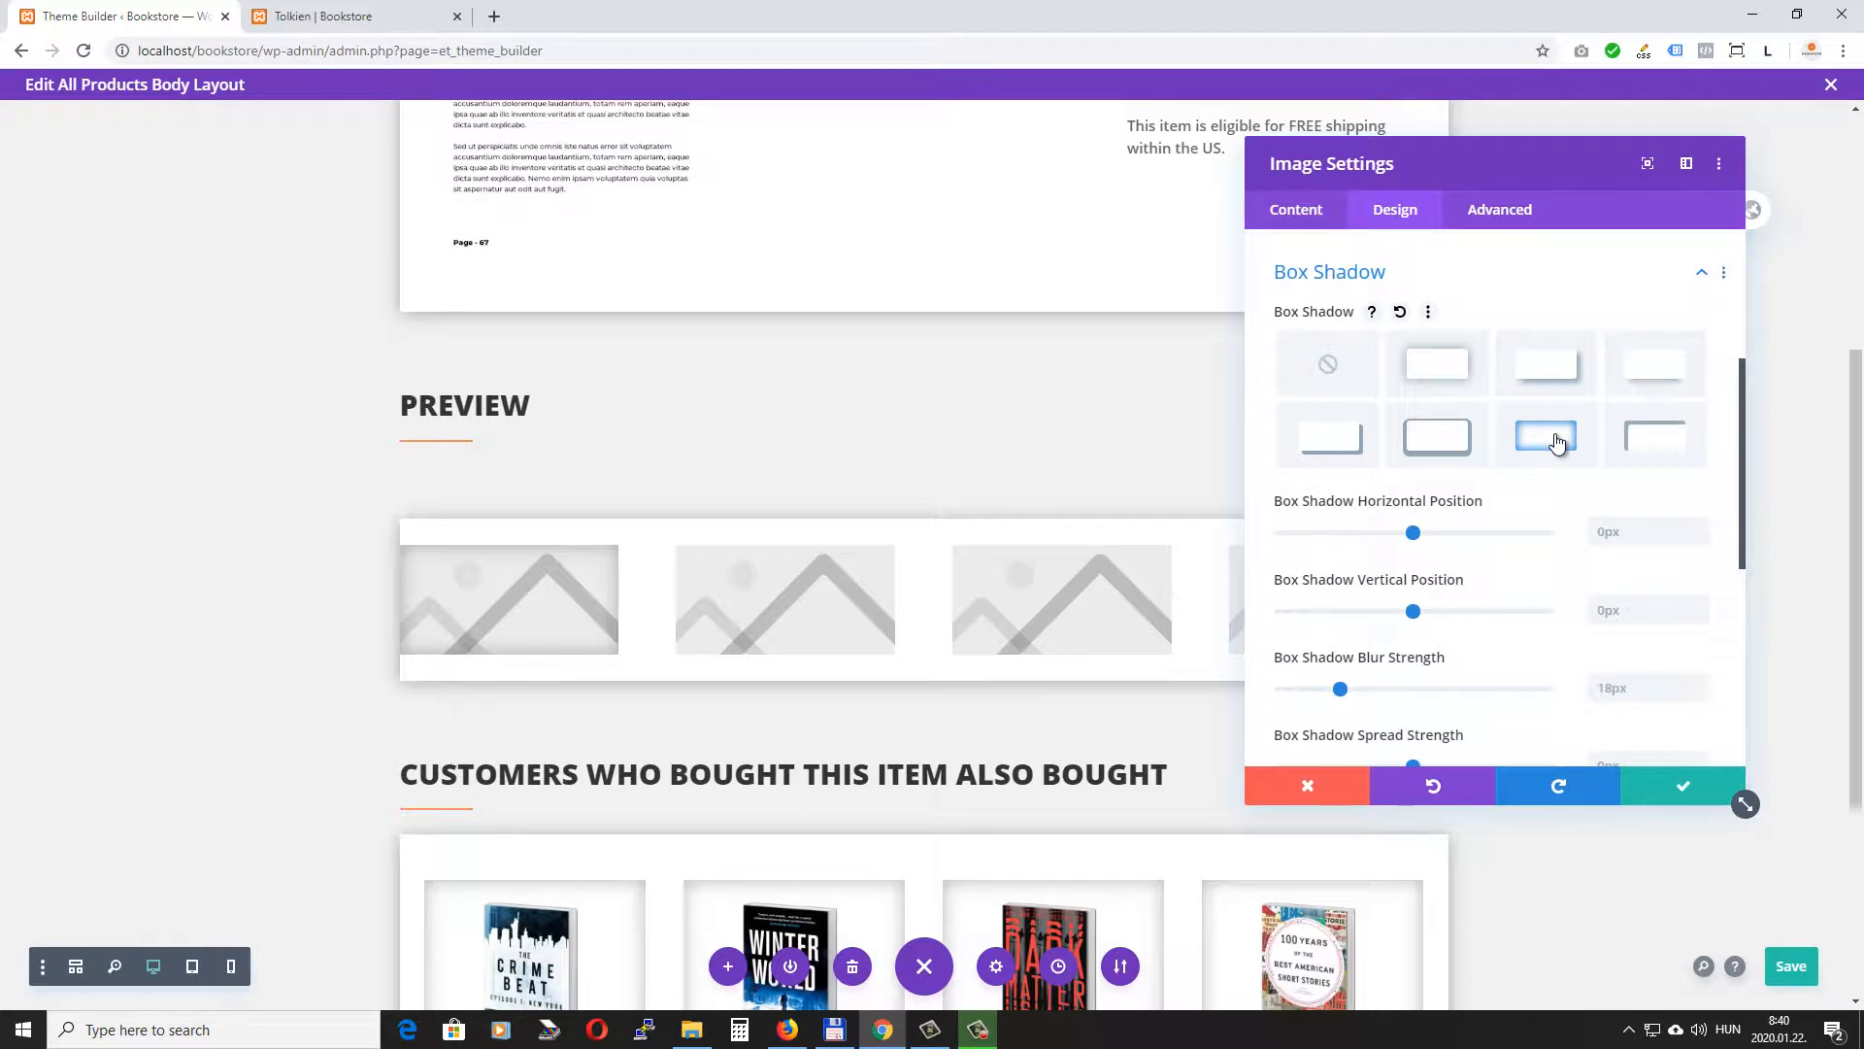
pyautogui.click(1688, 790)
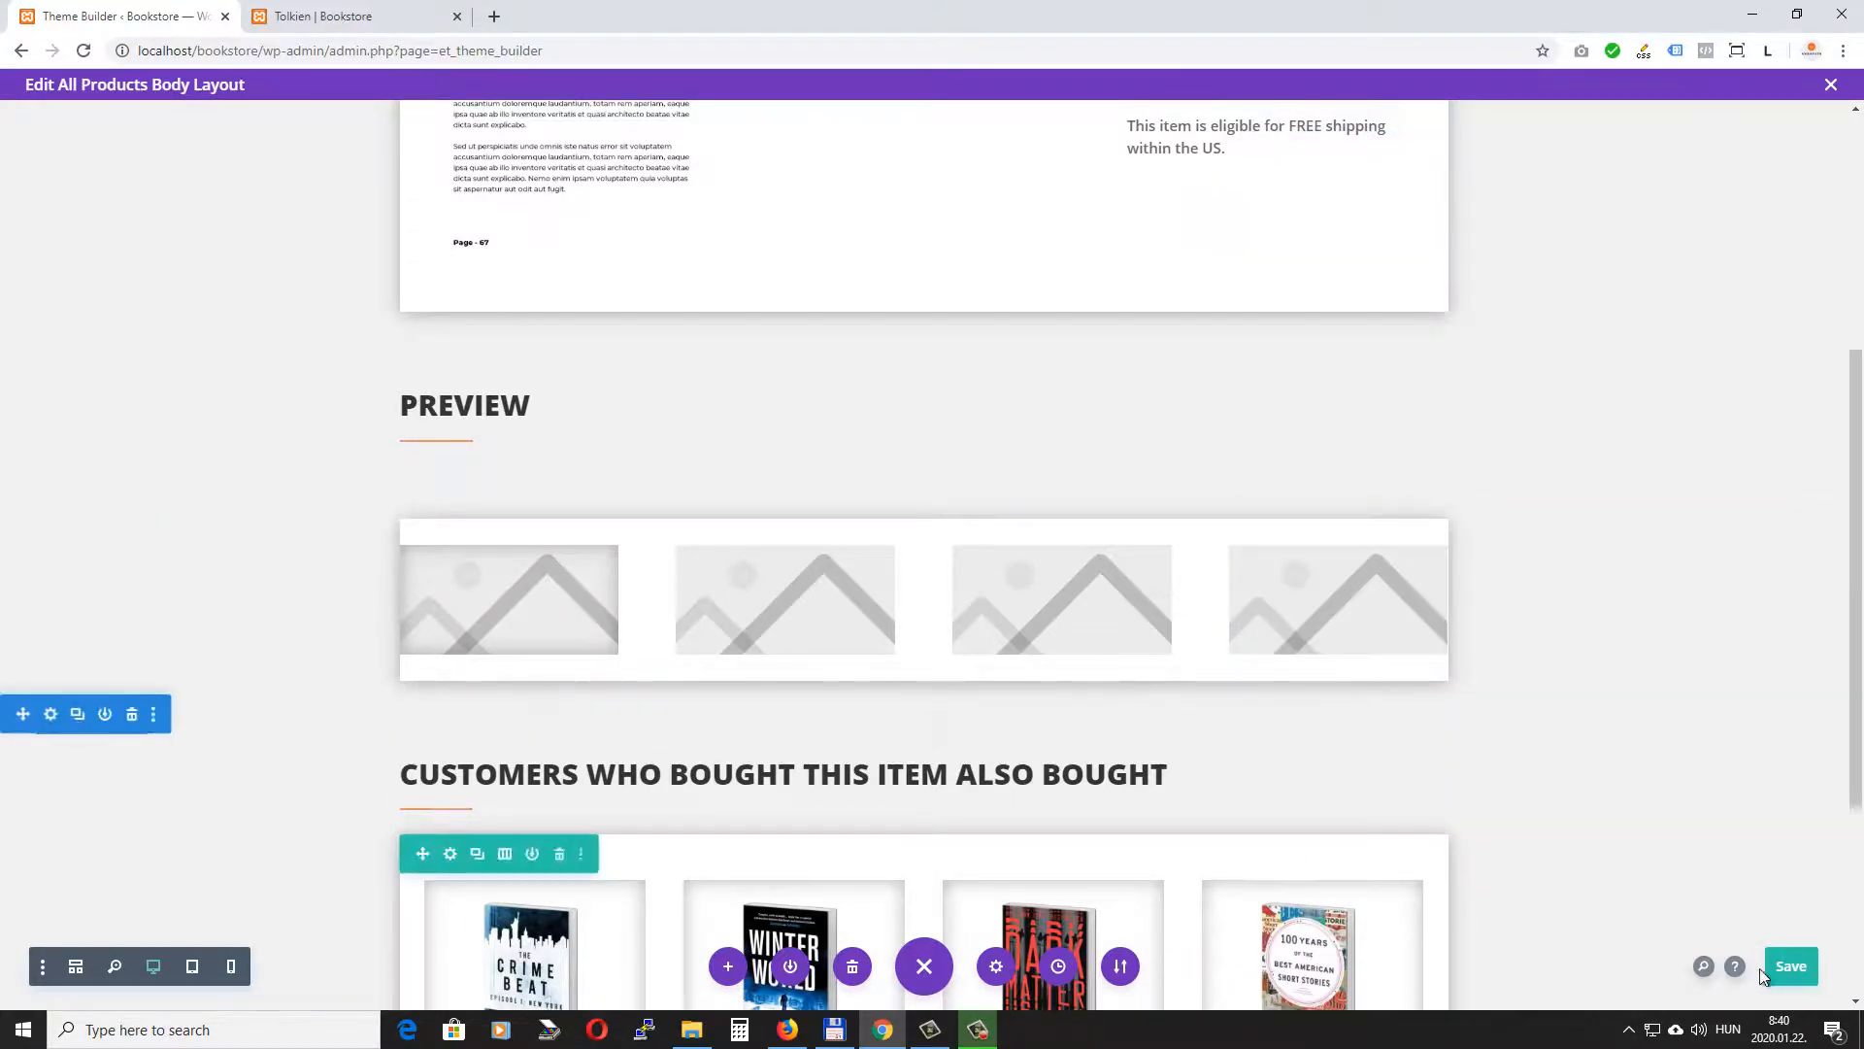
# Save the layout and check the first image's box shadow on the Tolkien product page.
pyautogui.click(1792, 971)
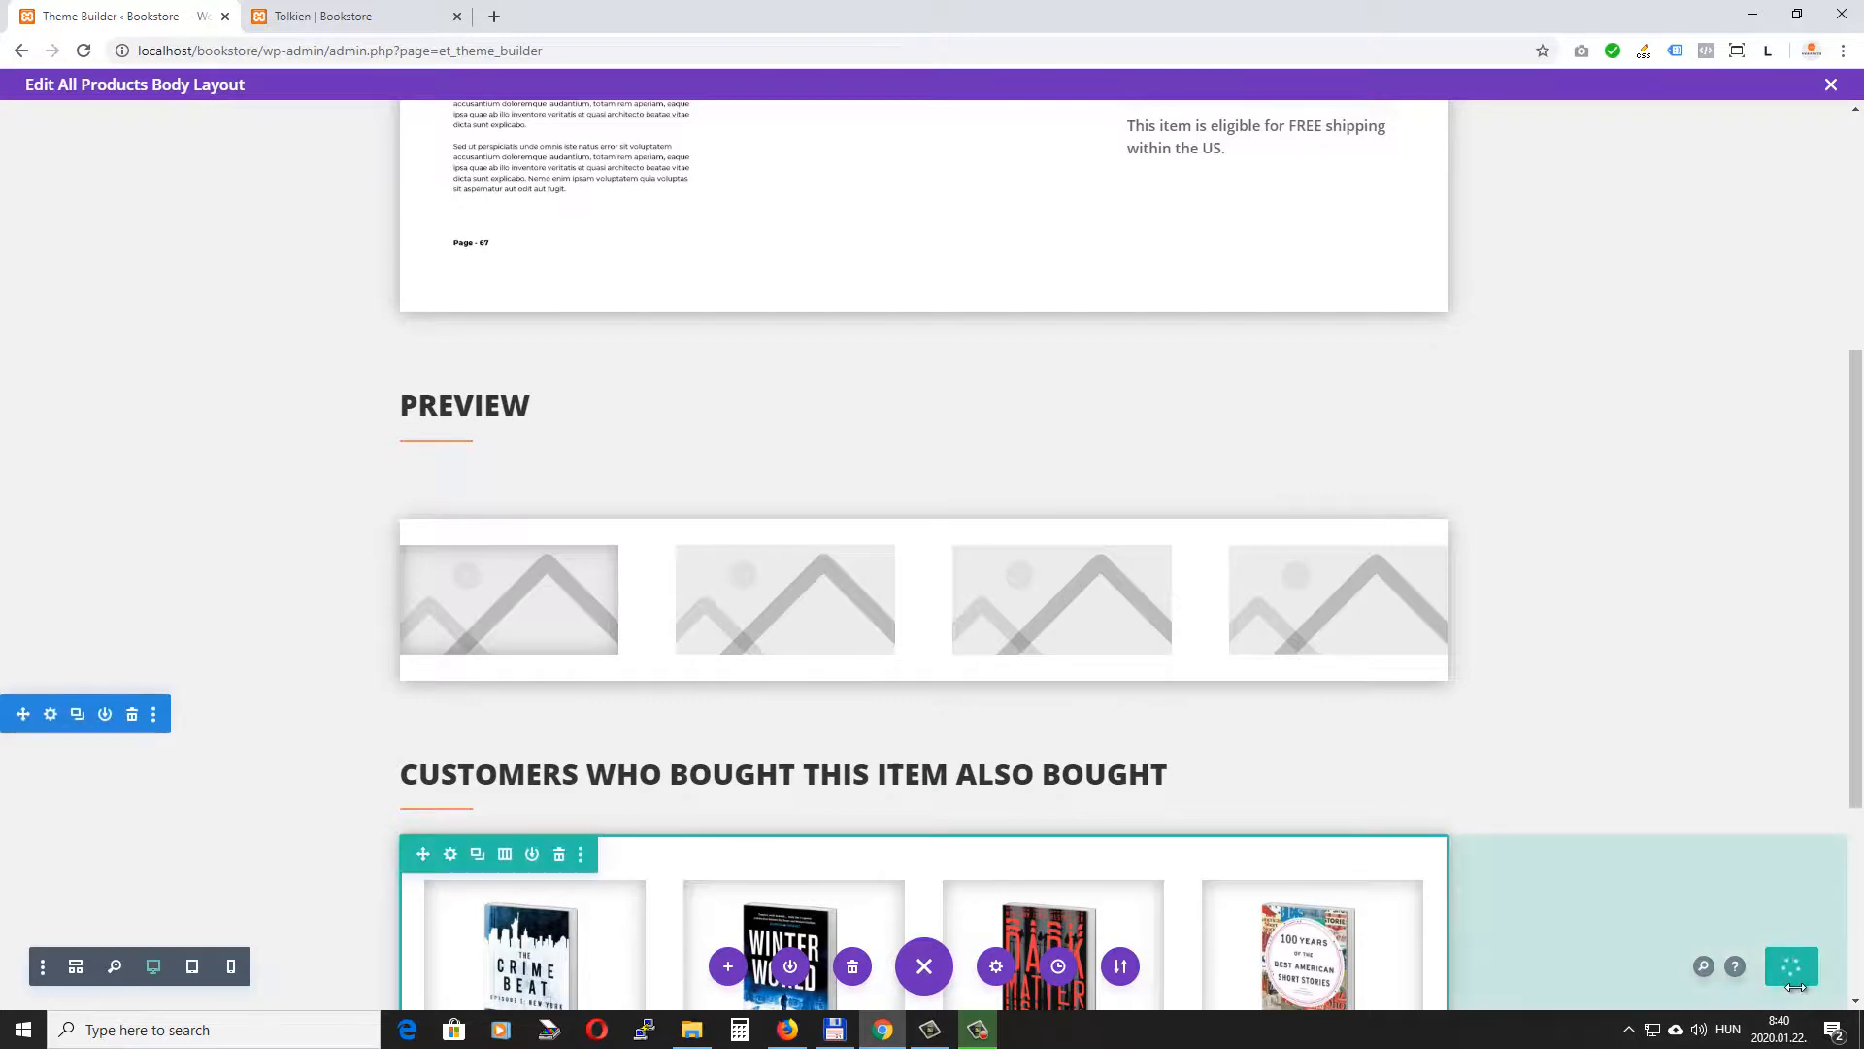
pyautogui.click(393, 16)
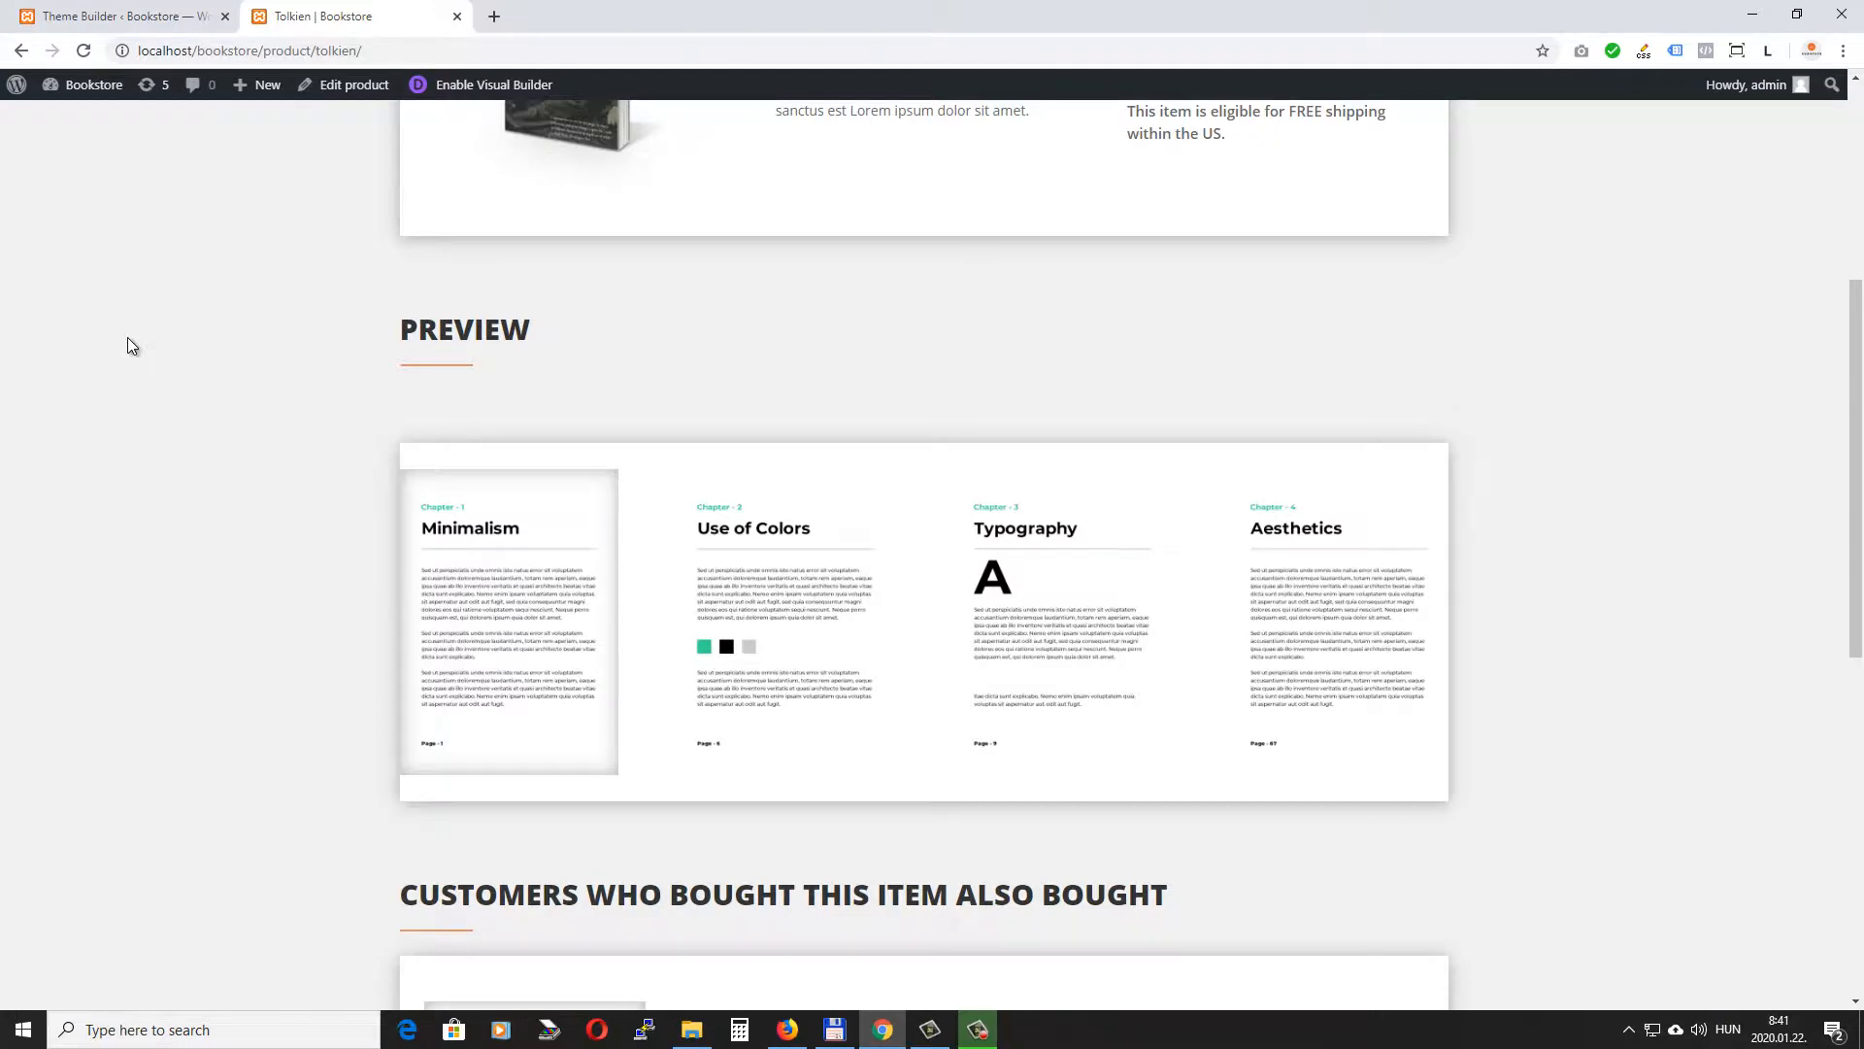
# In the layout editor, apply the inner box shadow preset, shaded evenly along all edges, to the second Preview image.
pyautogui.click(79, 19)
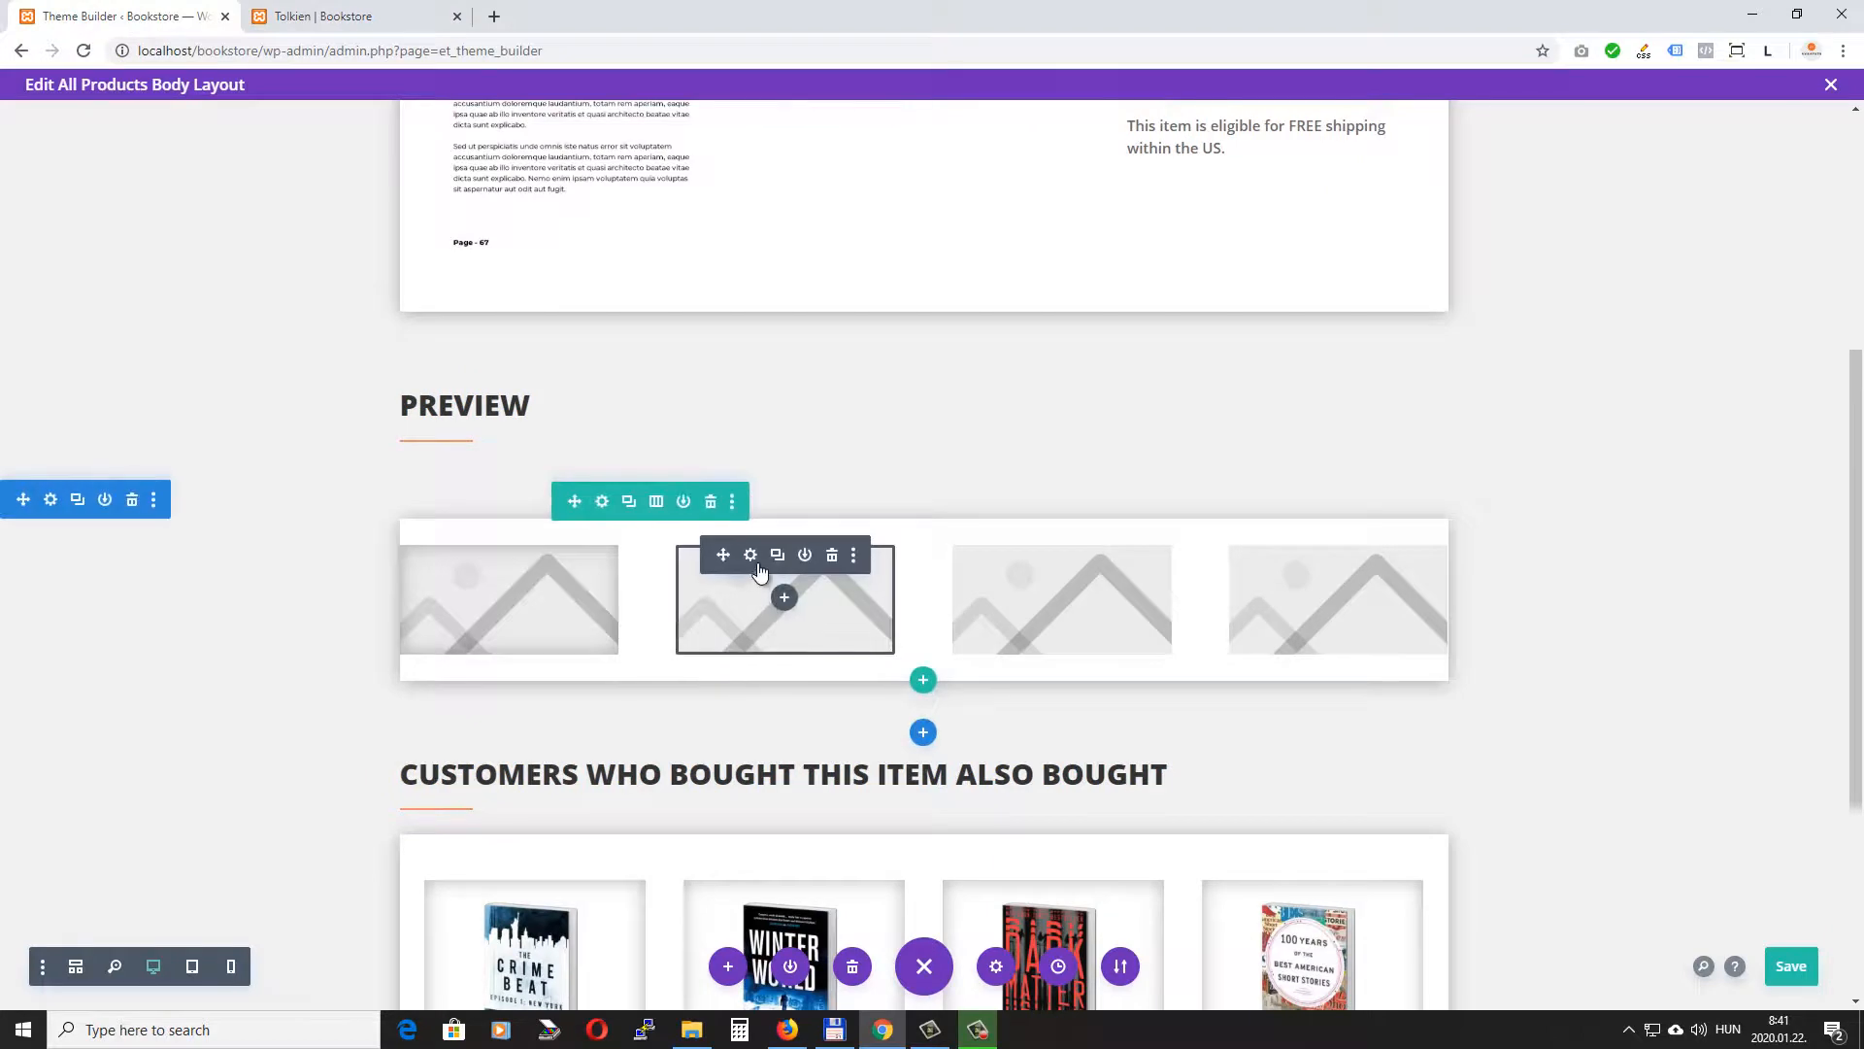
pyautogui.click(749, 555)
pyautogui.click(1396, 209)
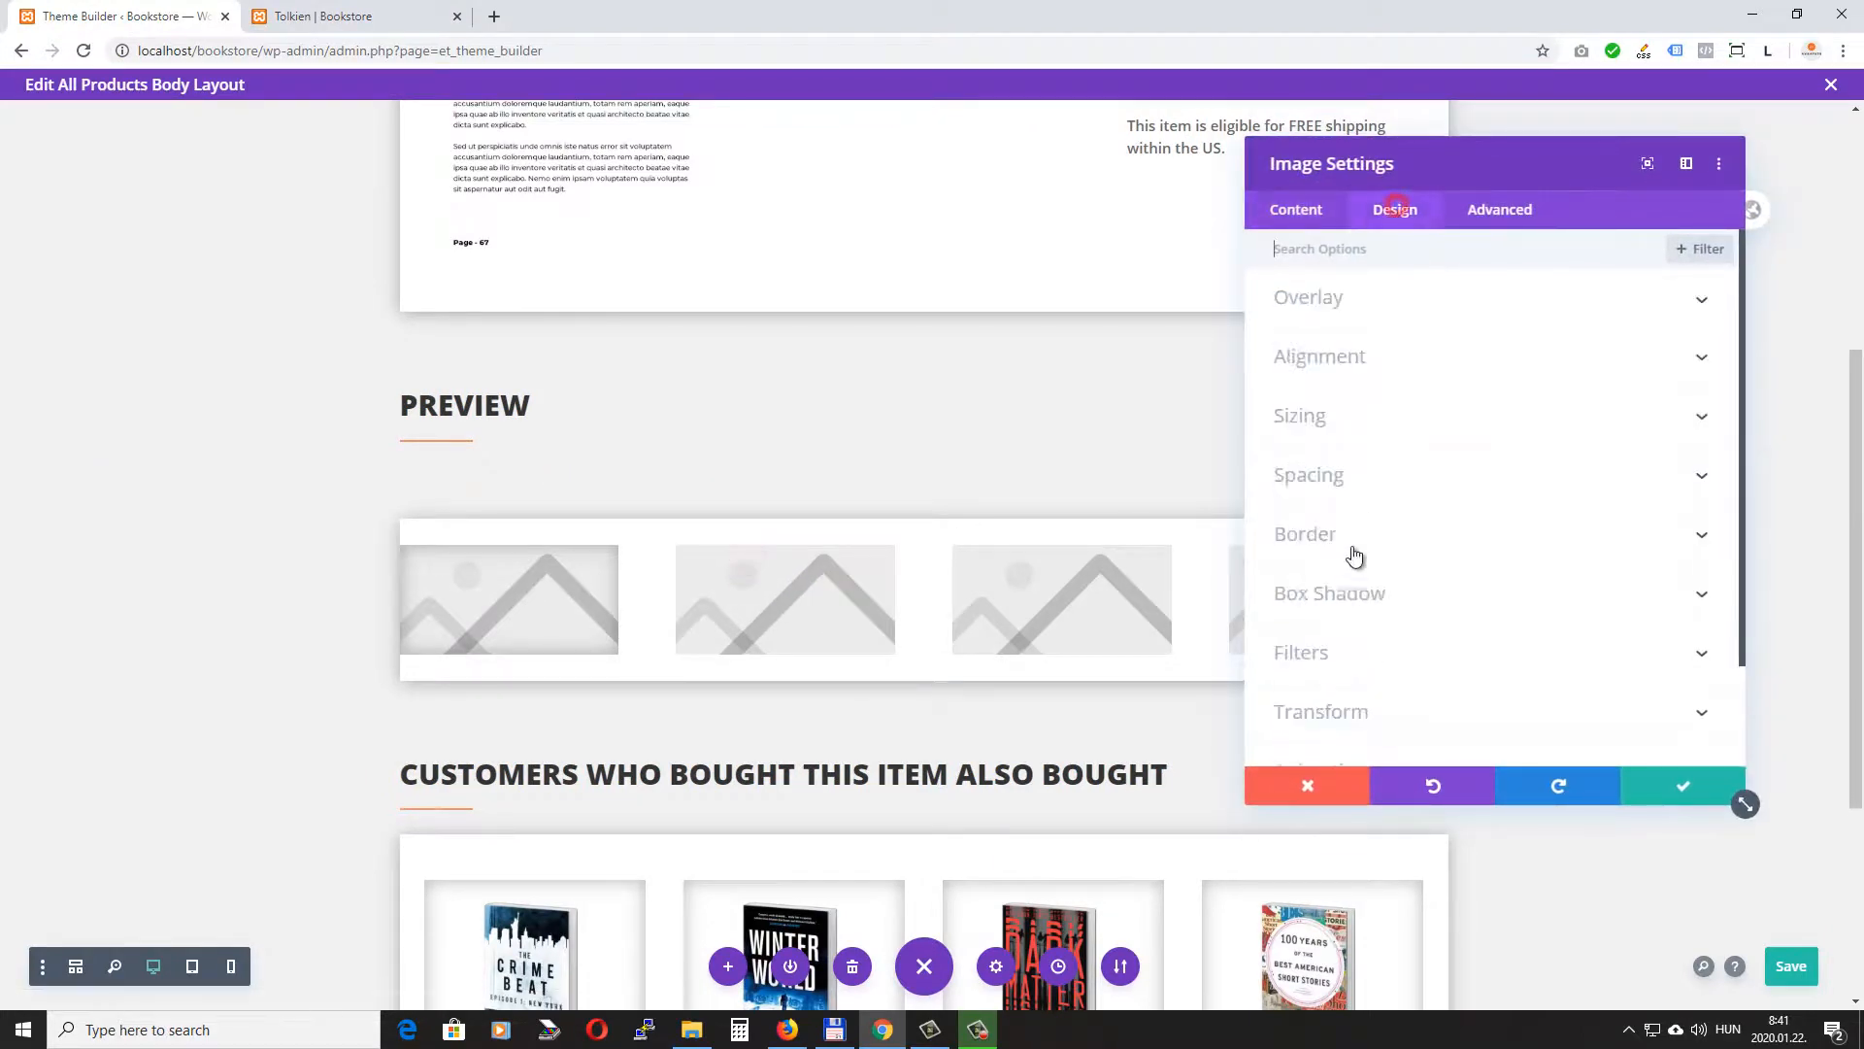
pyautogui.click(1395, 583)
pyautogui.click(1546, 442)
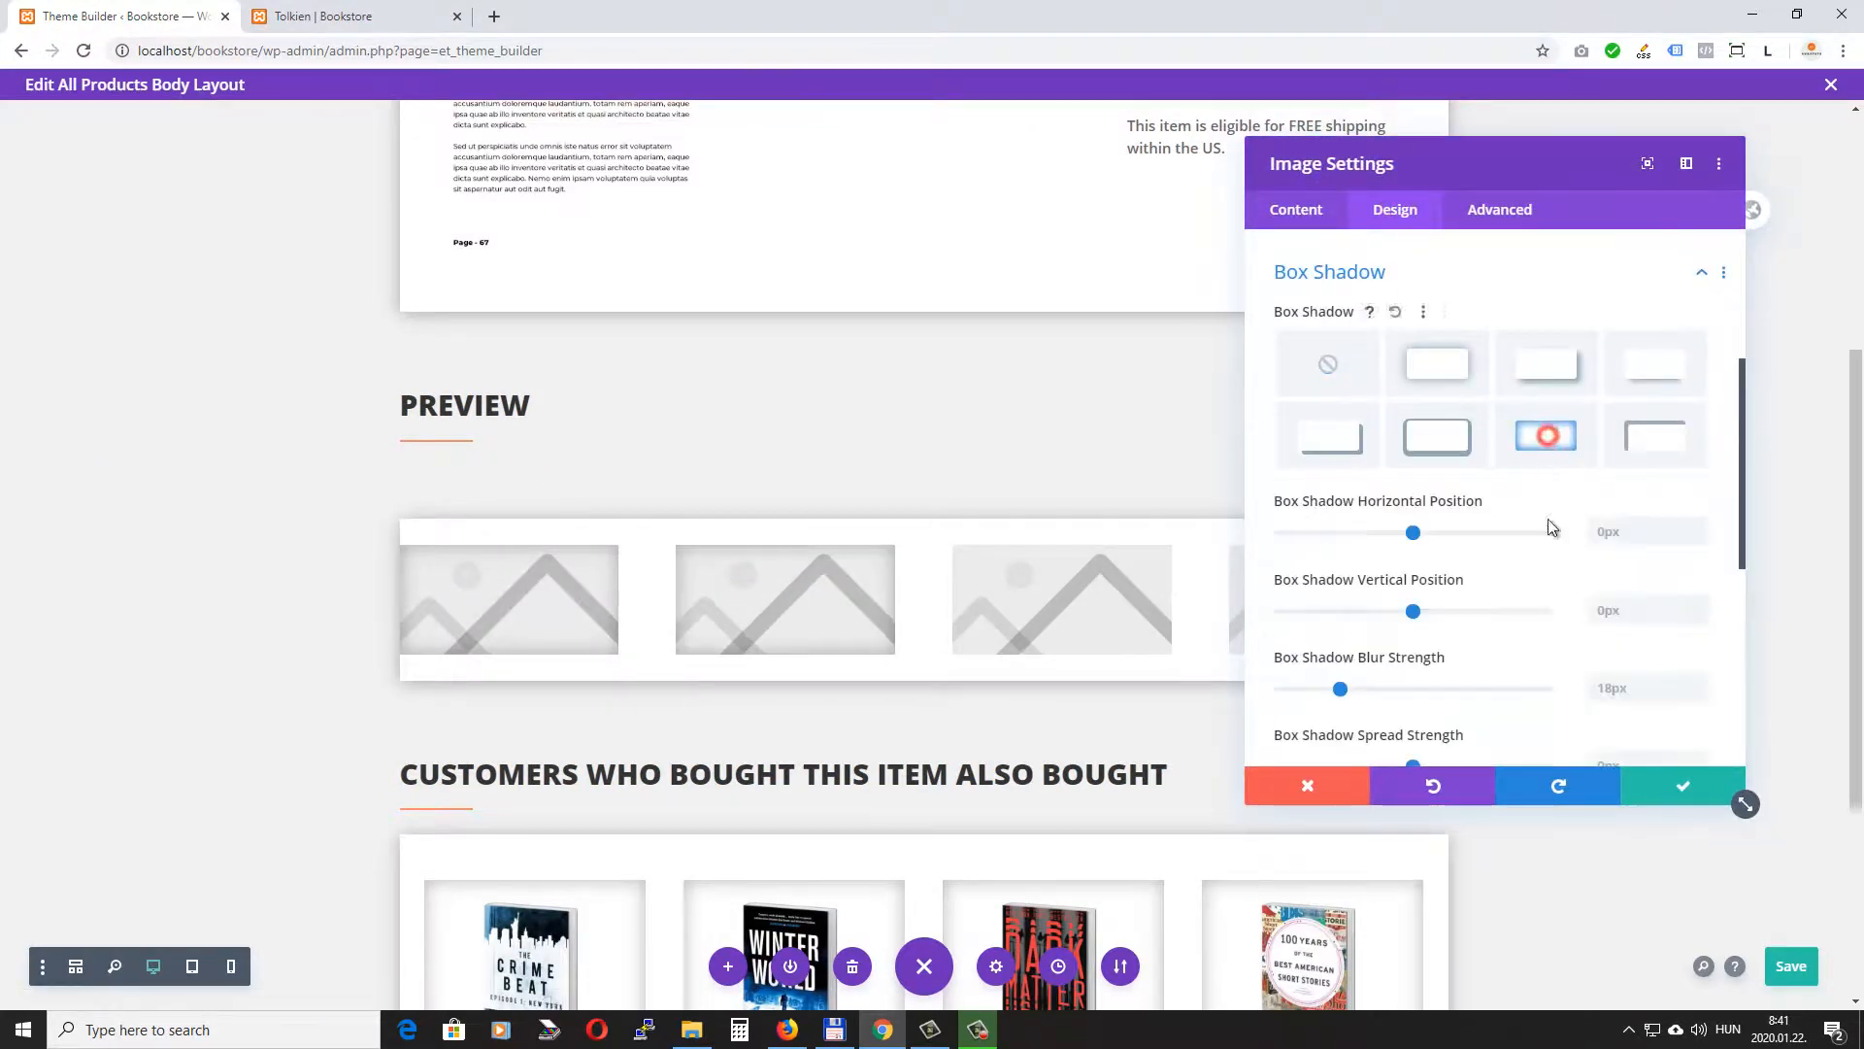
pyautogui.click(1684, 786)
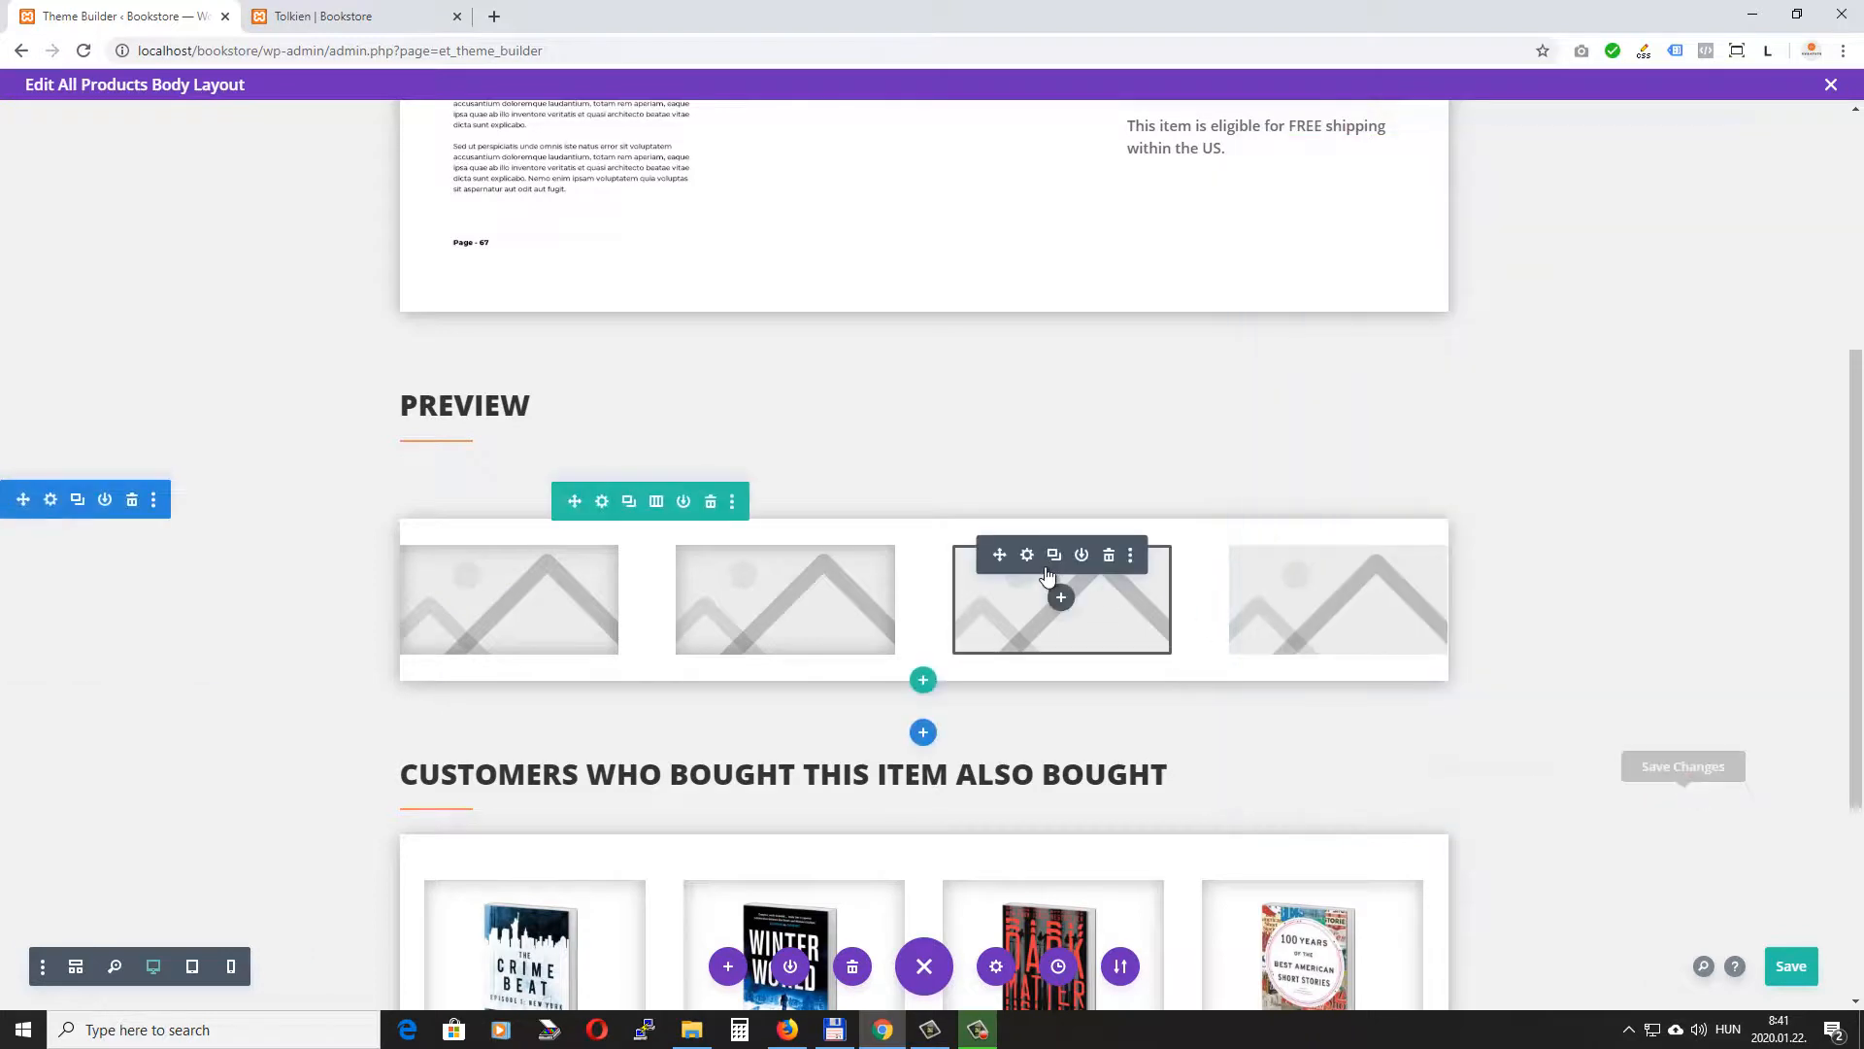
# Apply the inner box shadow preset, shaded evenly along all edges, to the third Preview image.
pyautogui.click(1025, 549)
pyautogui.click(1396, 211)
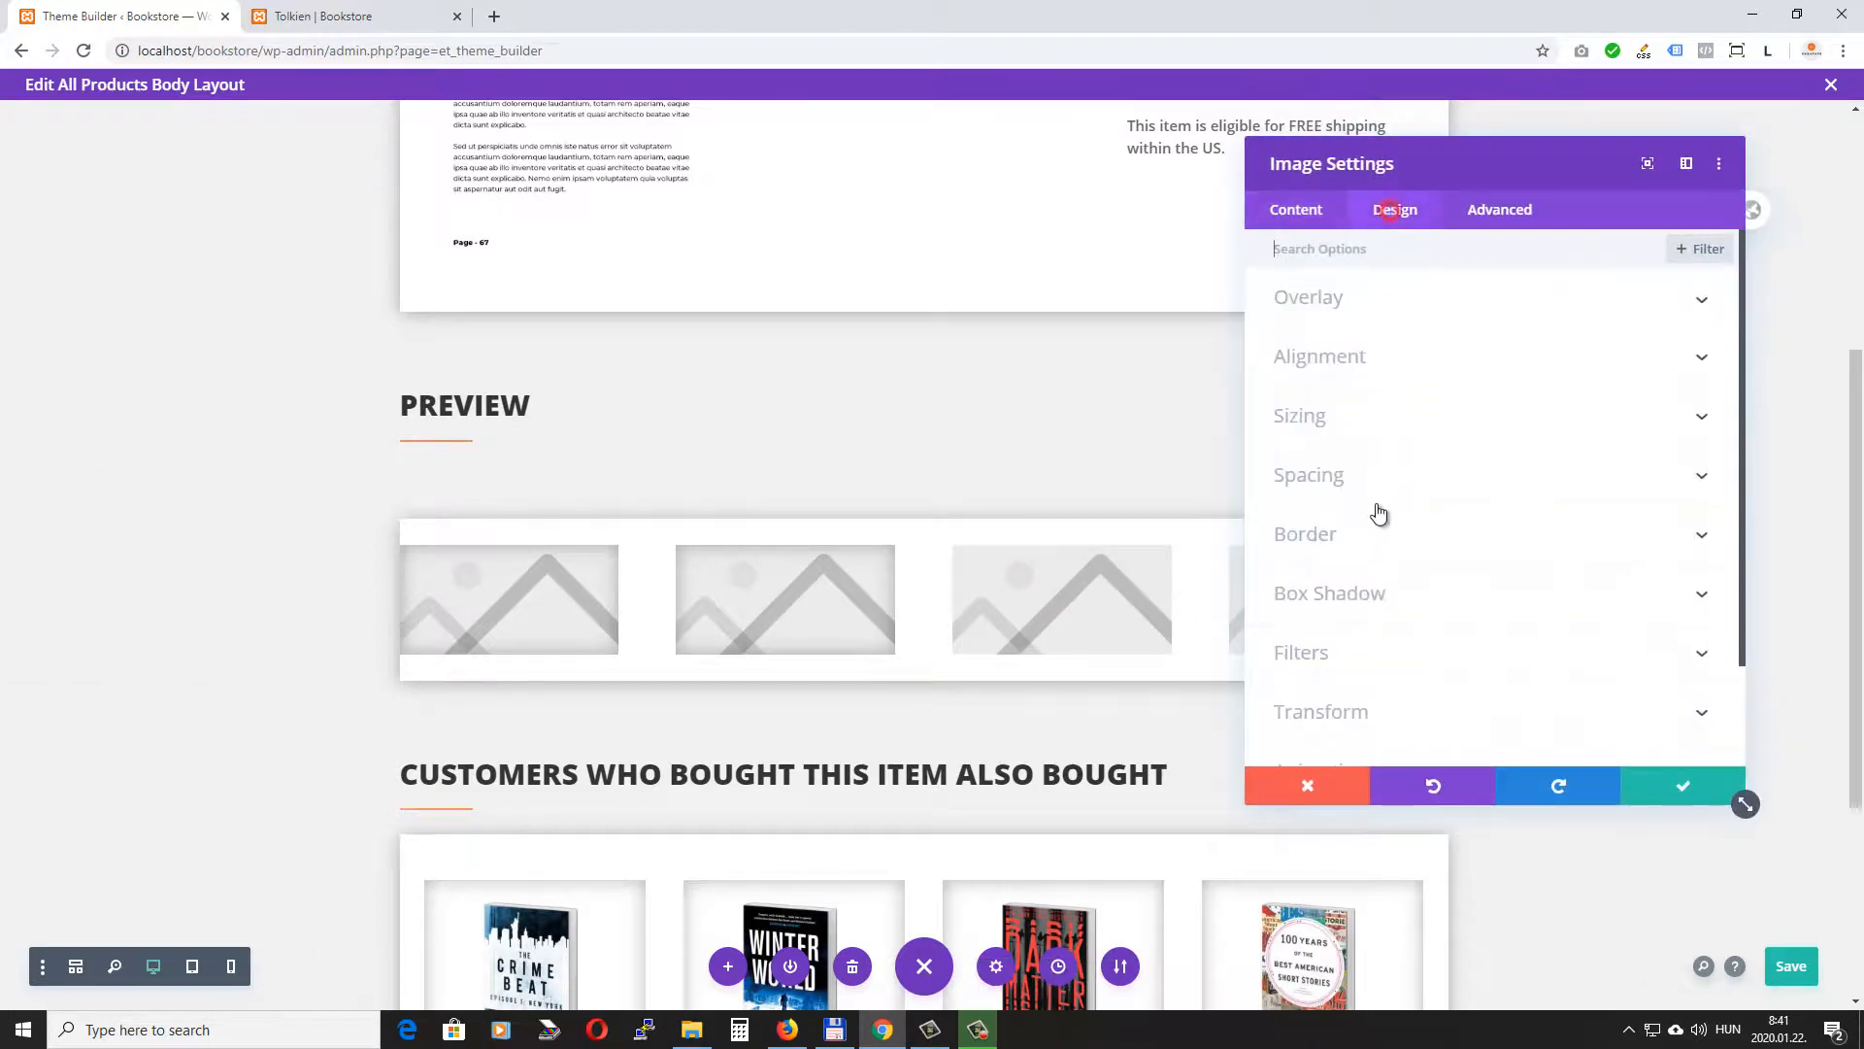
pyautogui.click(1360, 590)
pyautogui.click(1546, 435)
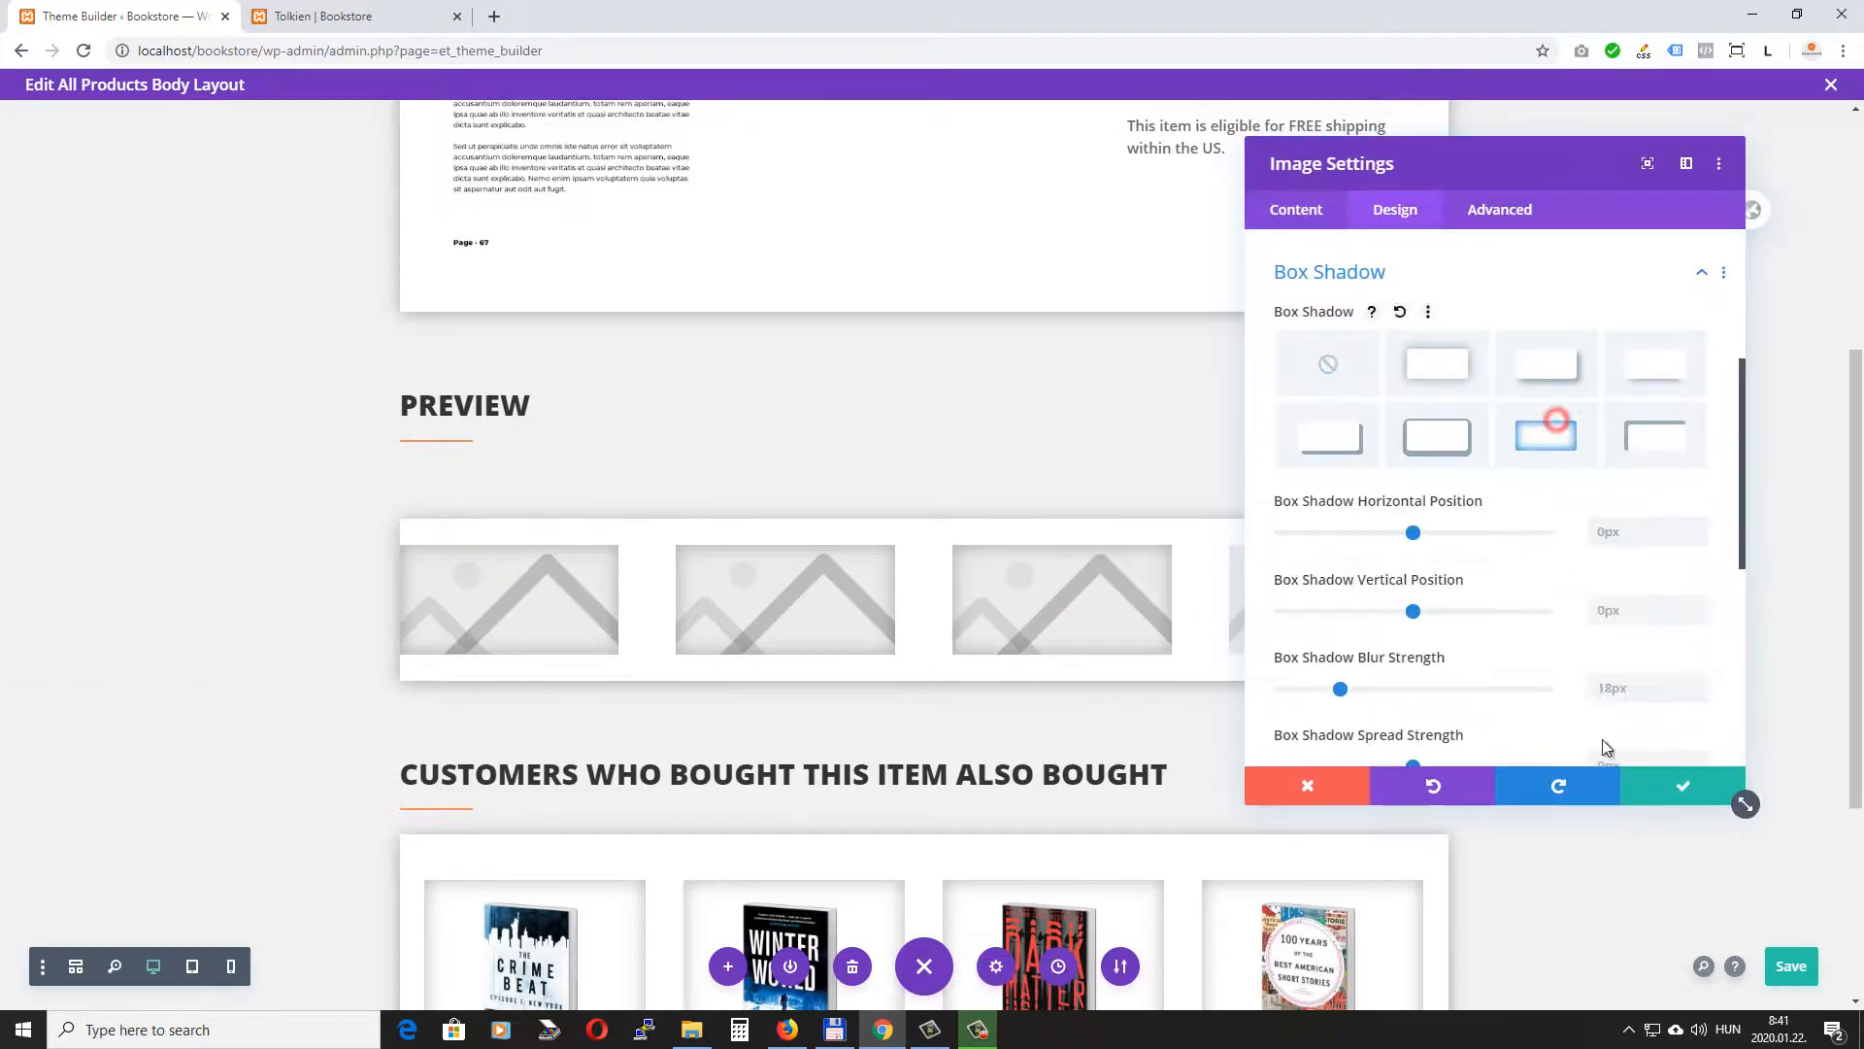
pyautogui.click(1683, 787)
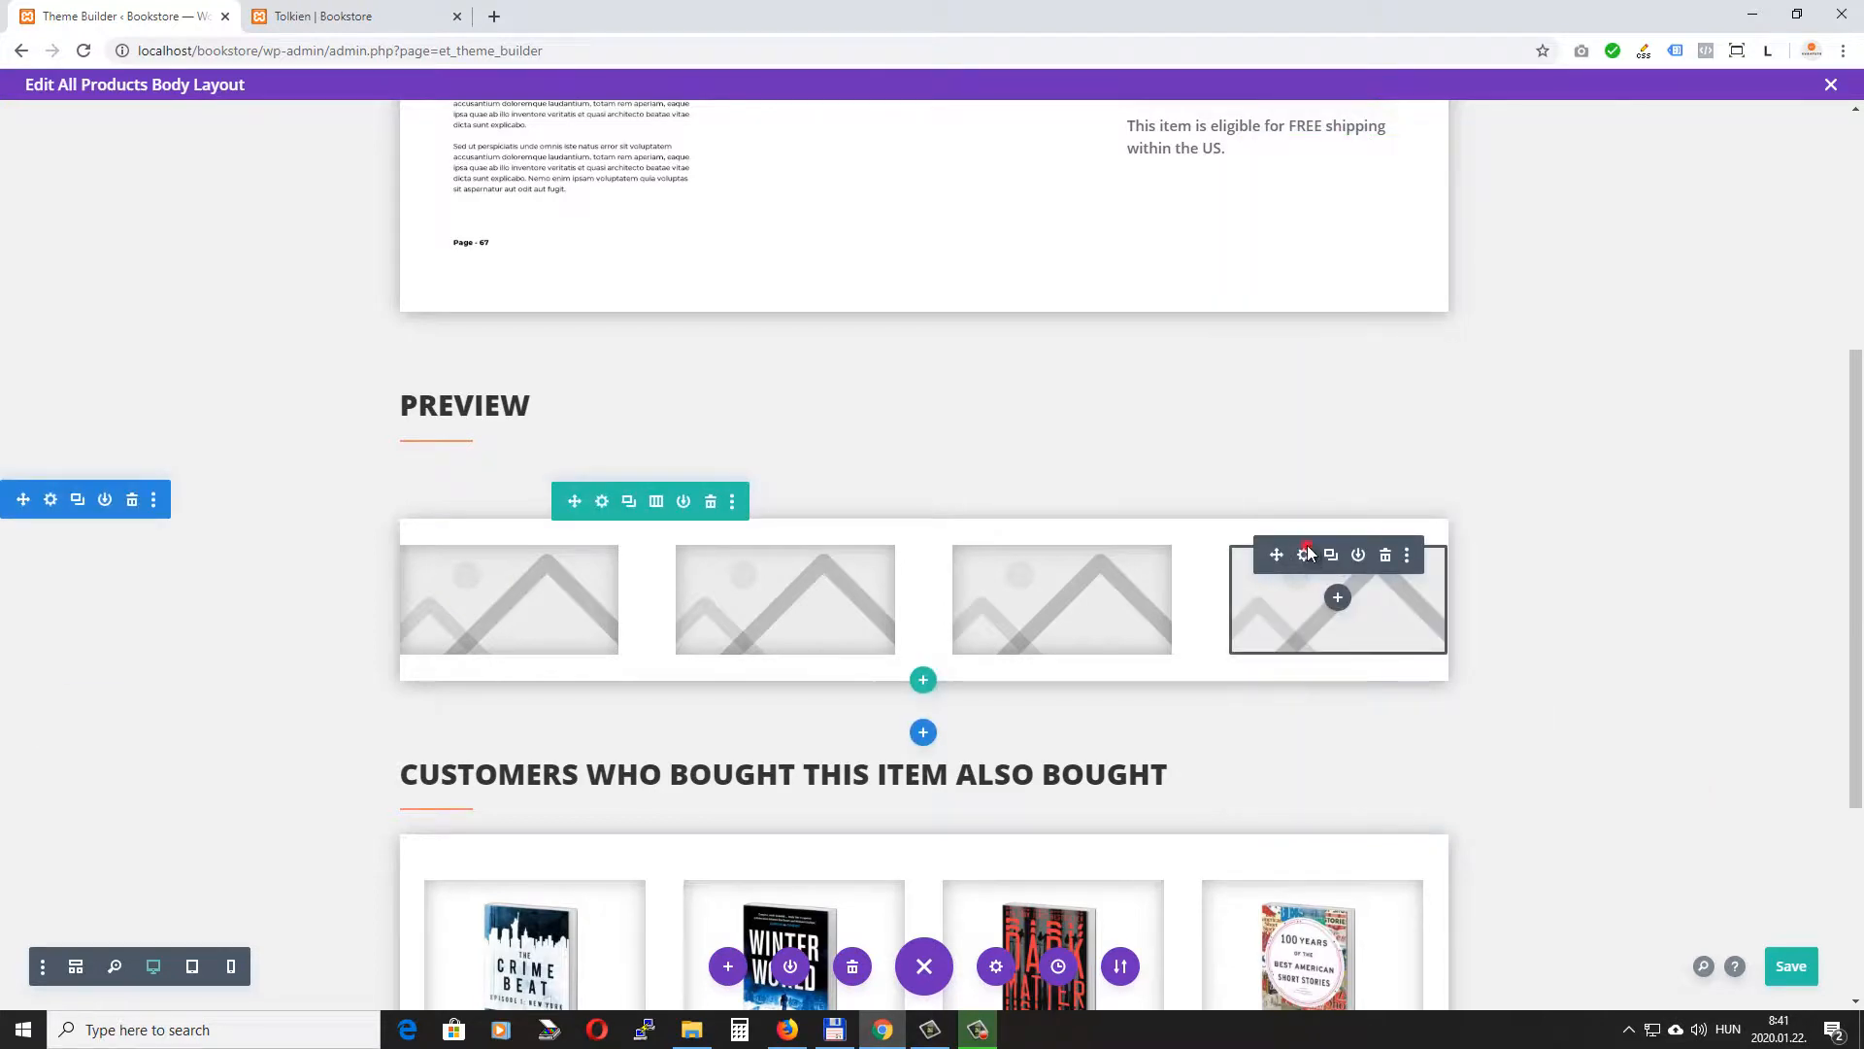
# Apply the inner box shadow preset, shaded evenly along all edges, to the fourth Preview image.
pyautogui.click(1308, 554)
pyautogui.click(1395, 209)
pyautogui.click(1360, 586)
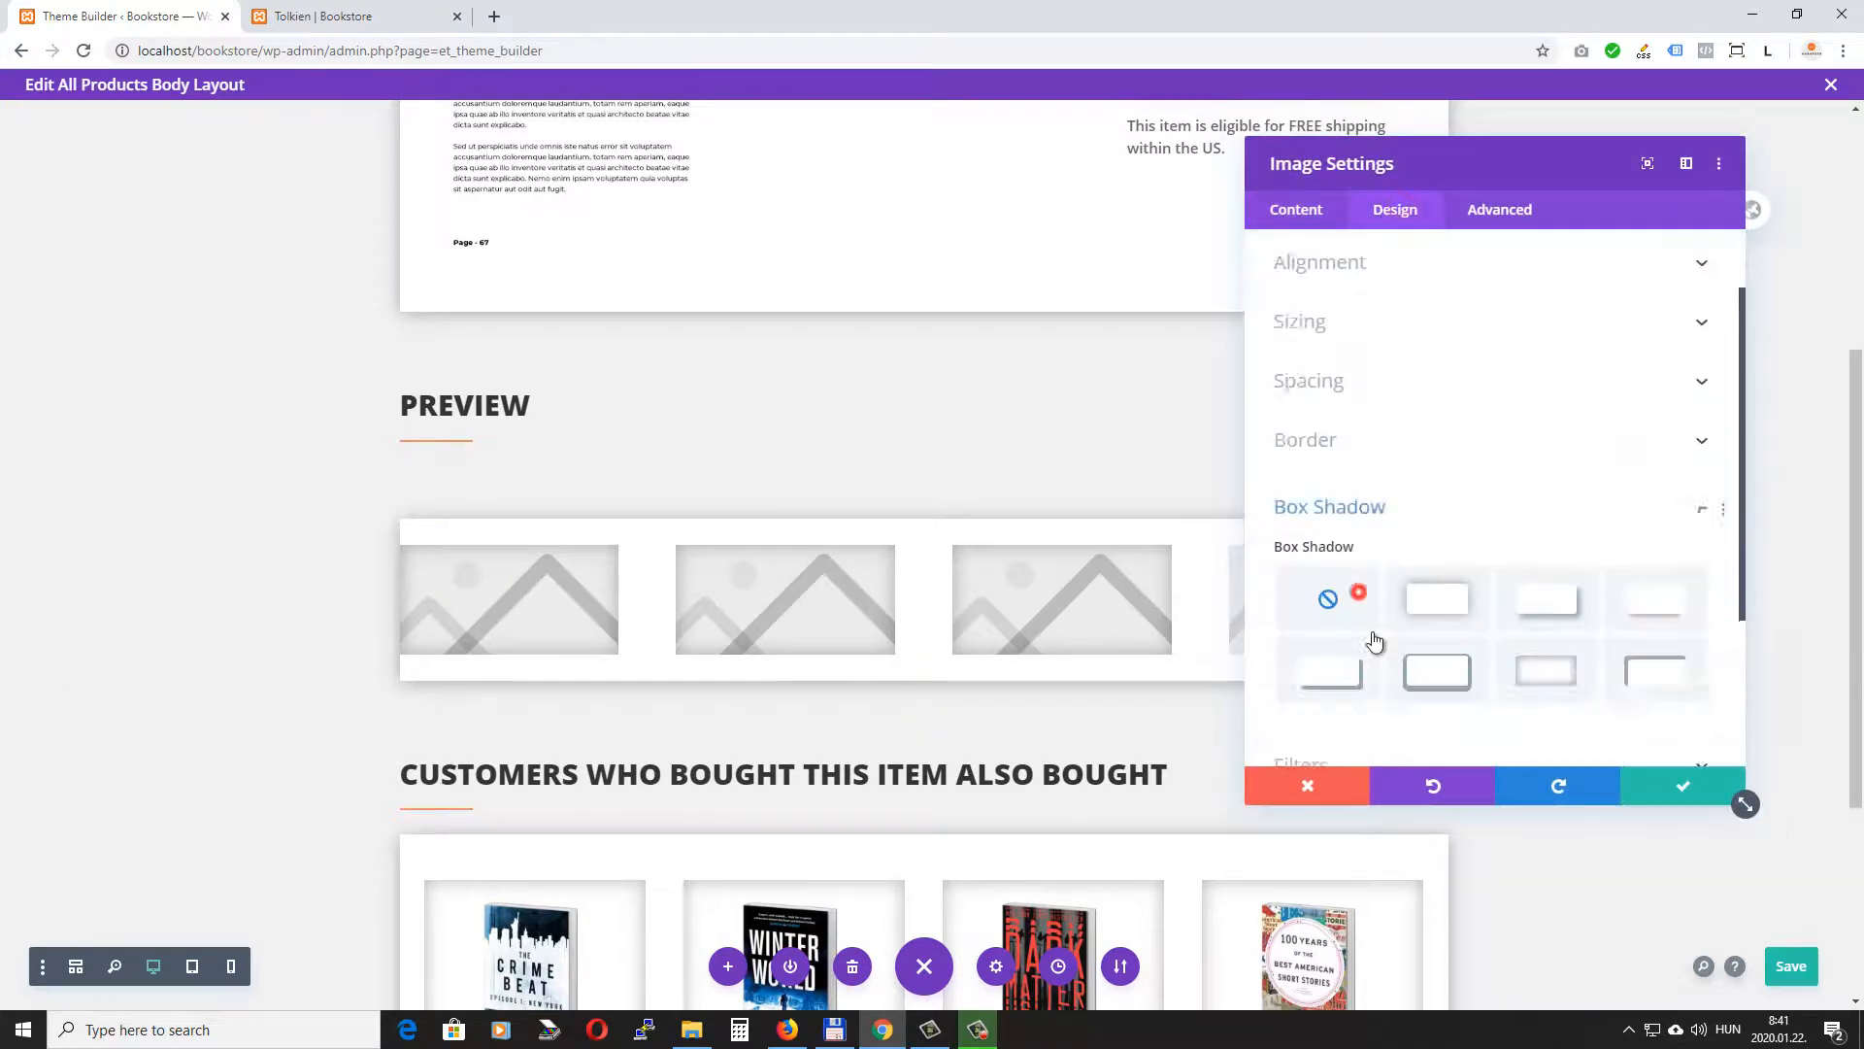
pyautogui.click(1546, 435)
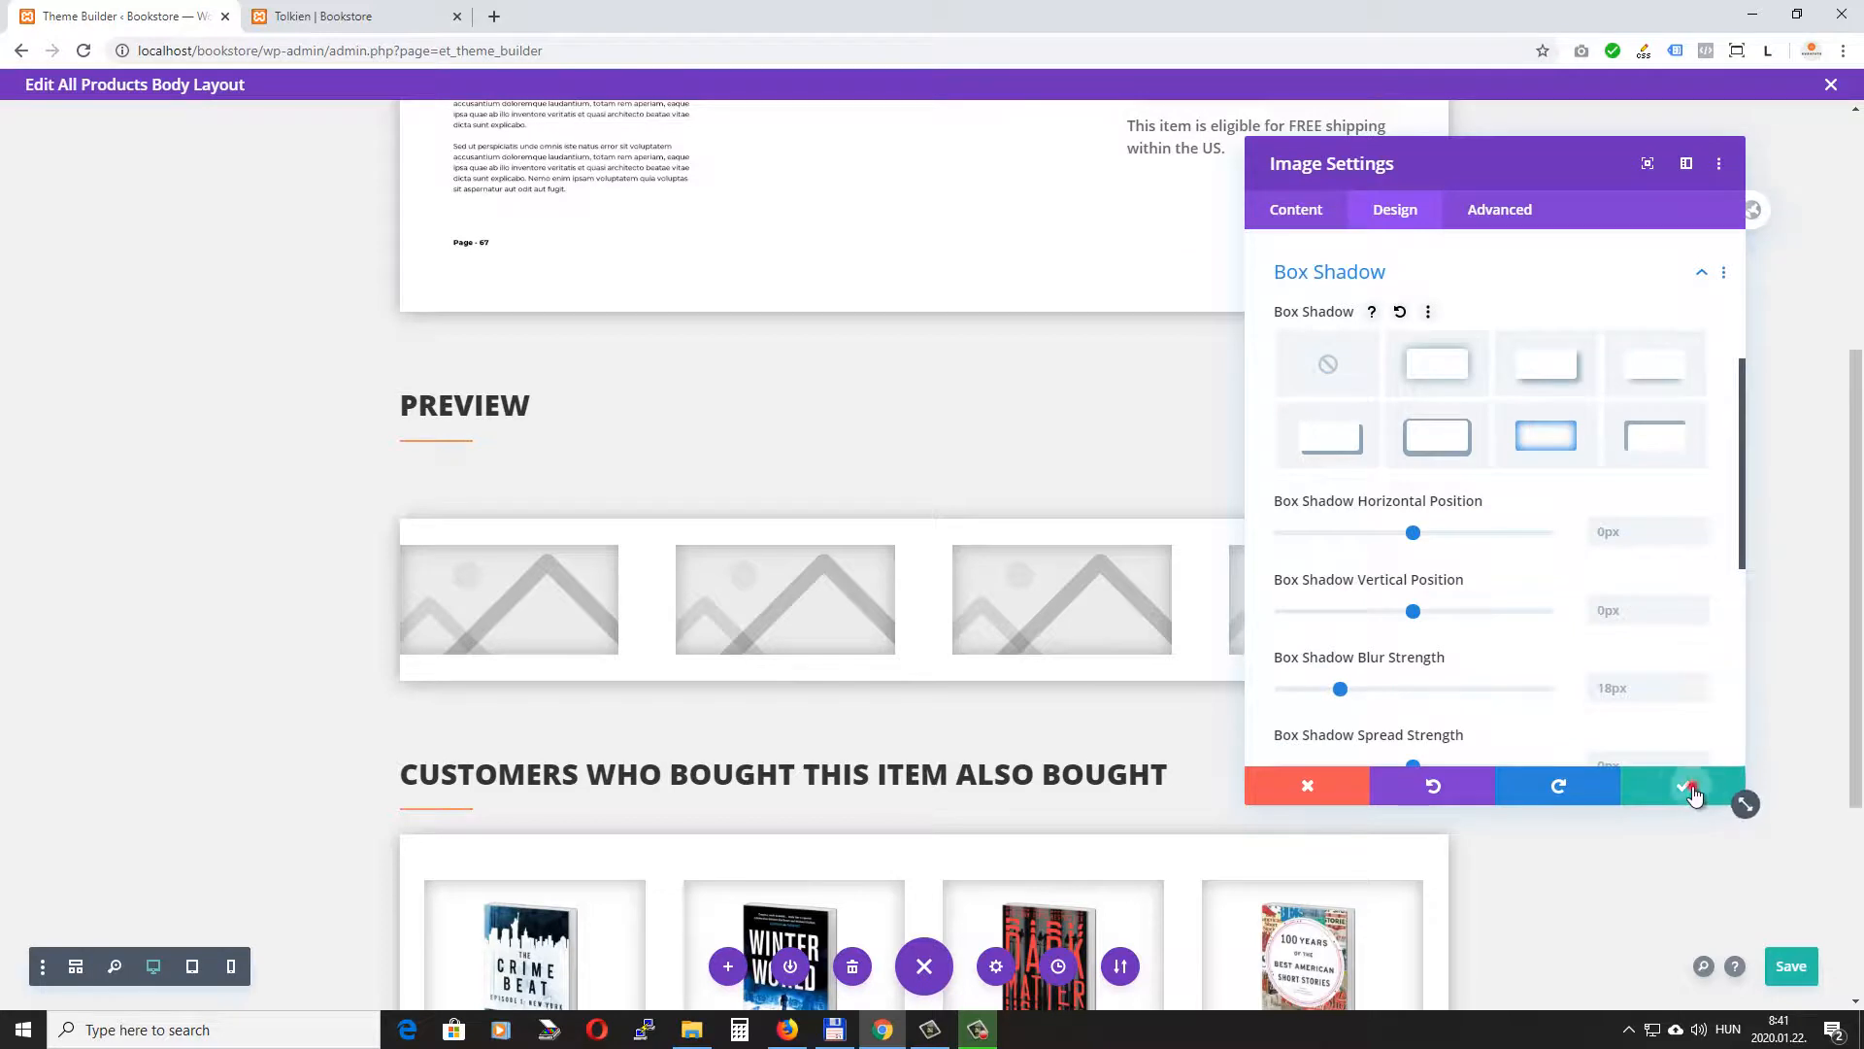
pyautogui.click(1690, 788)
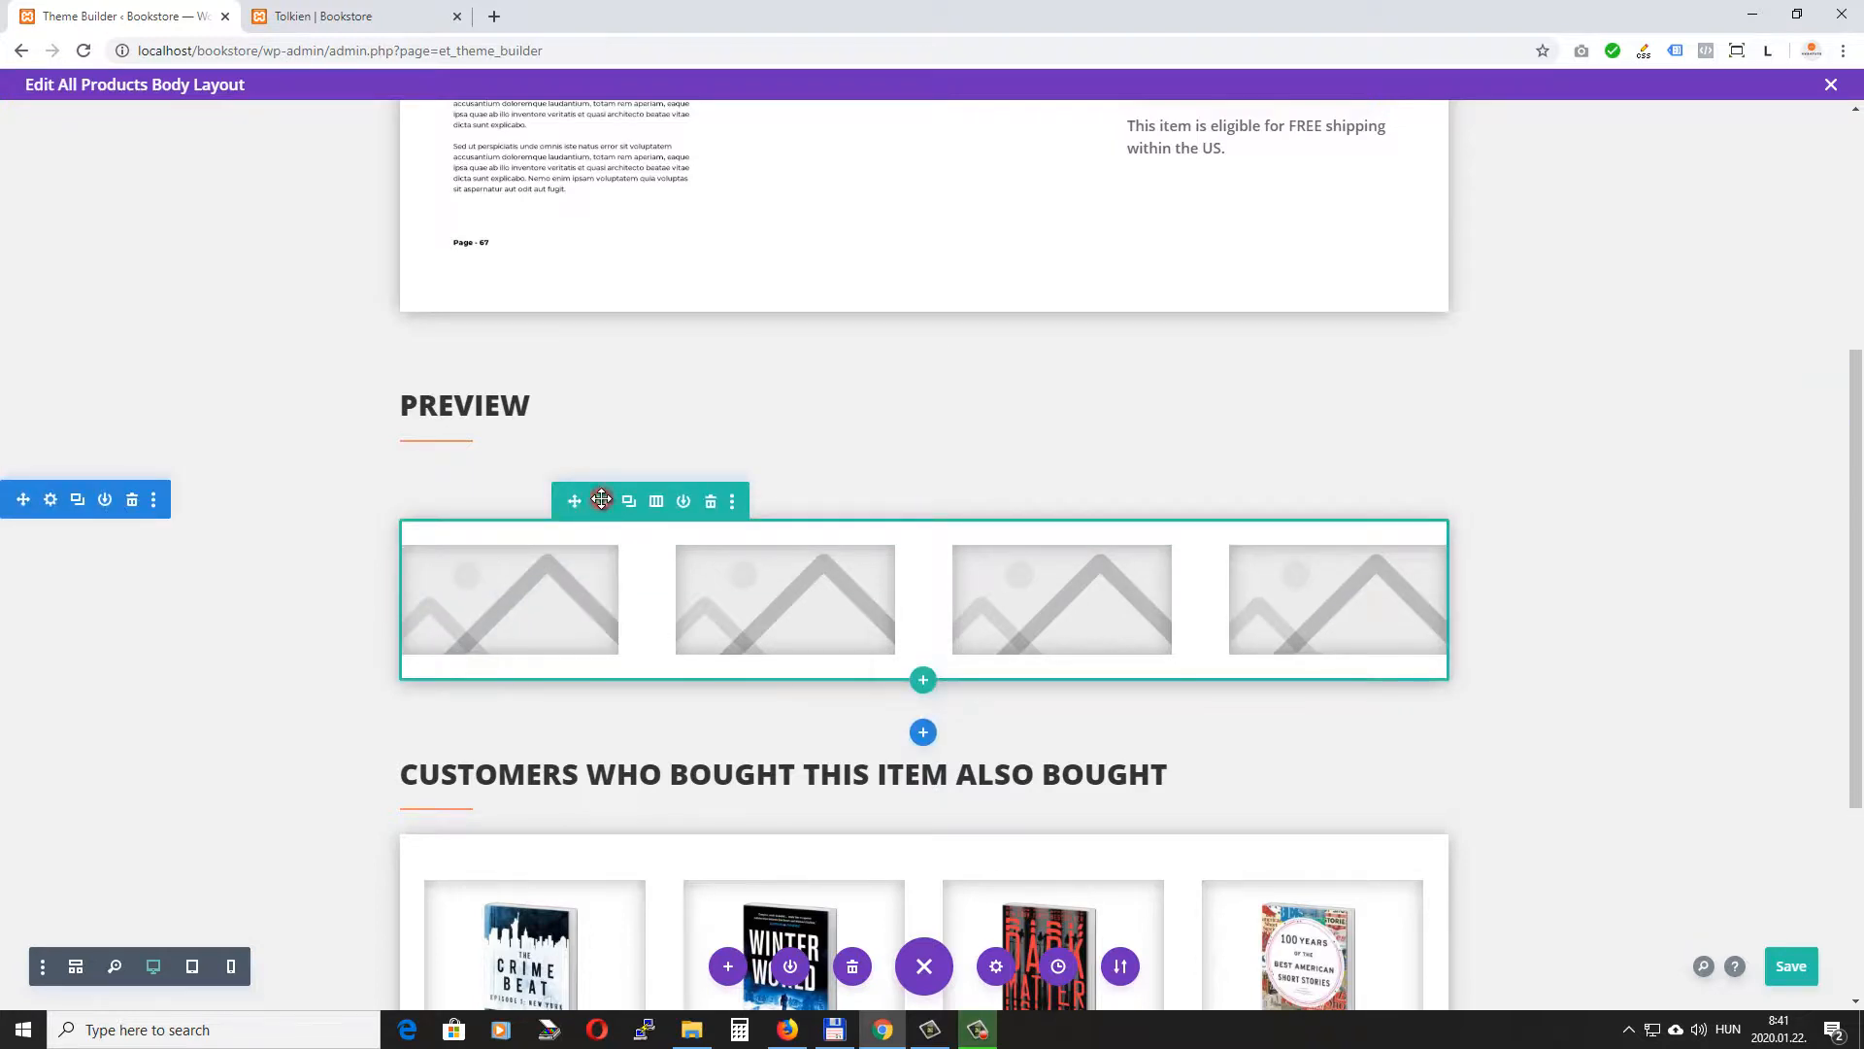
# Set the left and right padding of the row holding the Preview images to 20px each.
pyautogui.click(602, 499)
pyautogui.click(1400, 210)
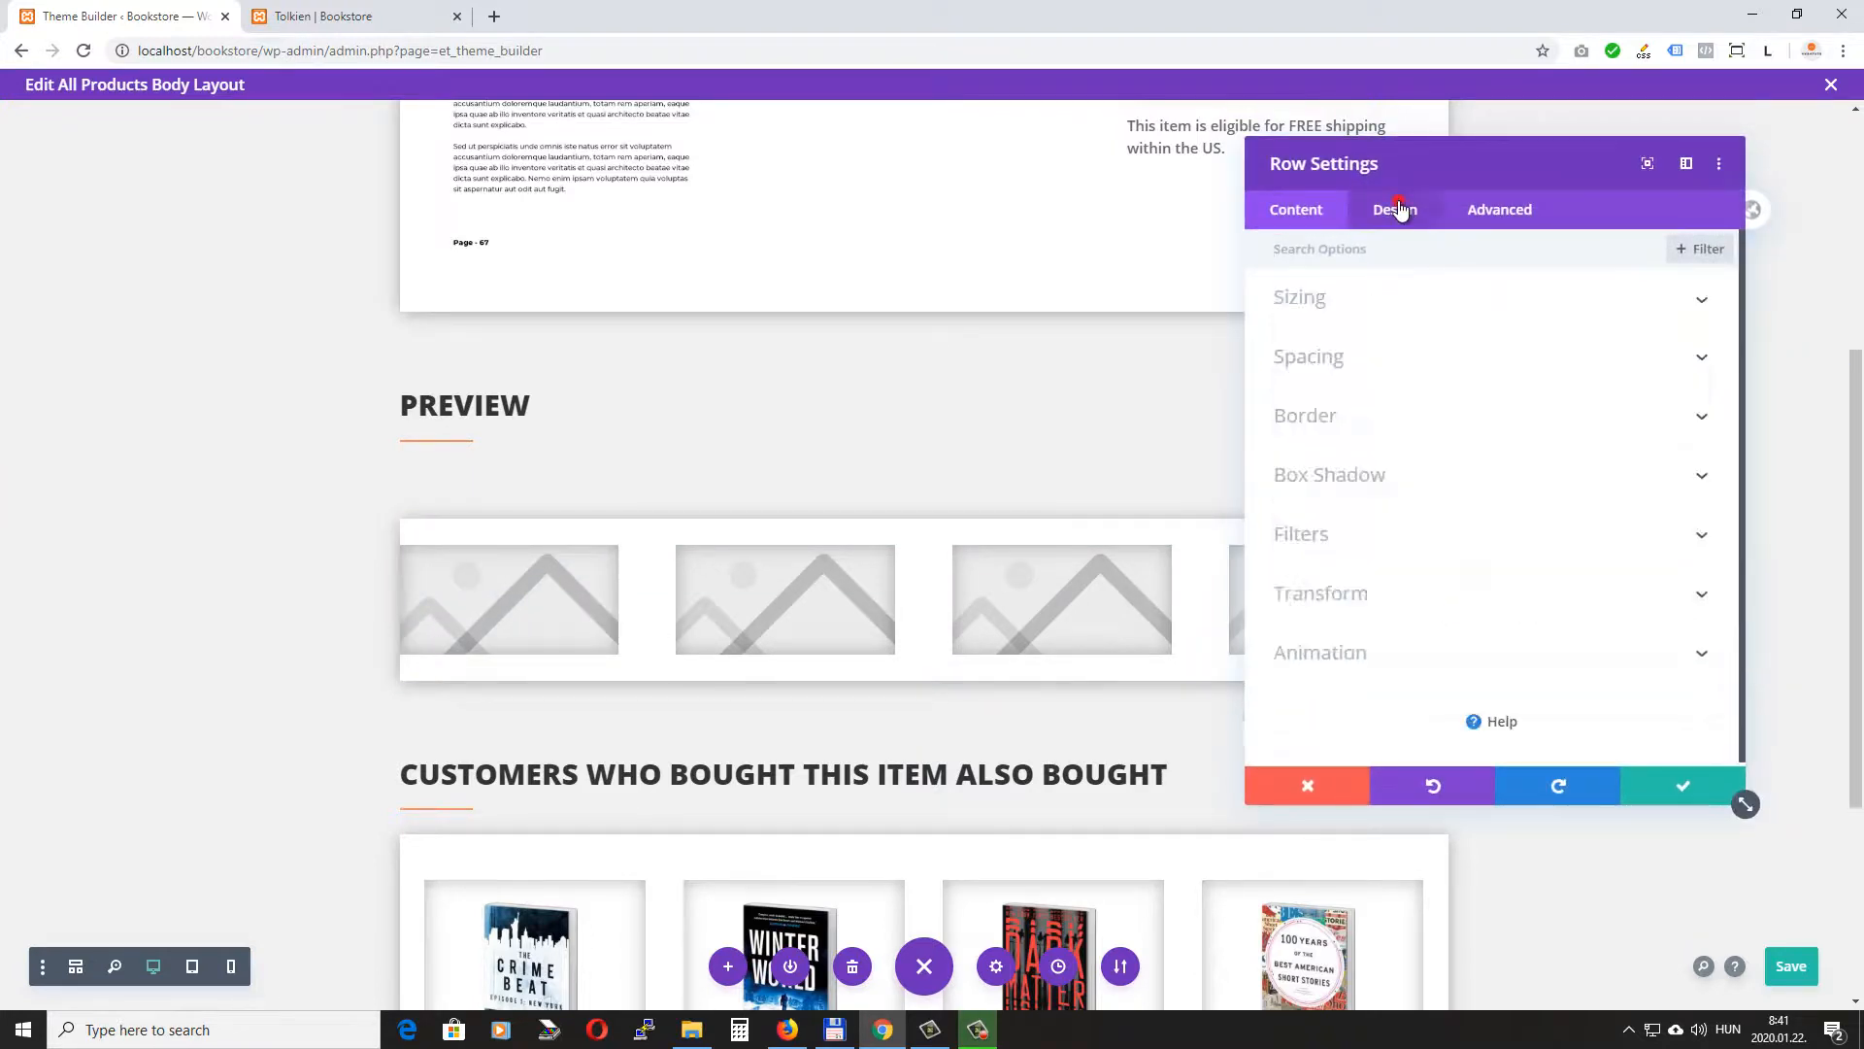
pyautogui.click(1340, 357)
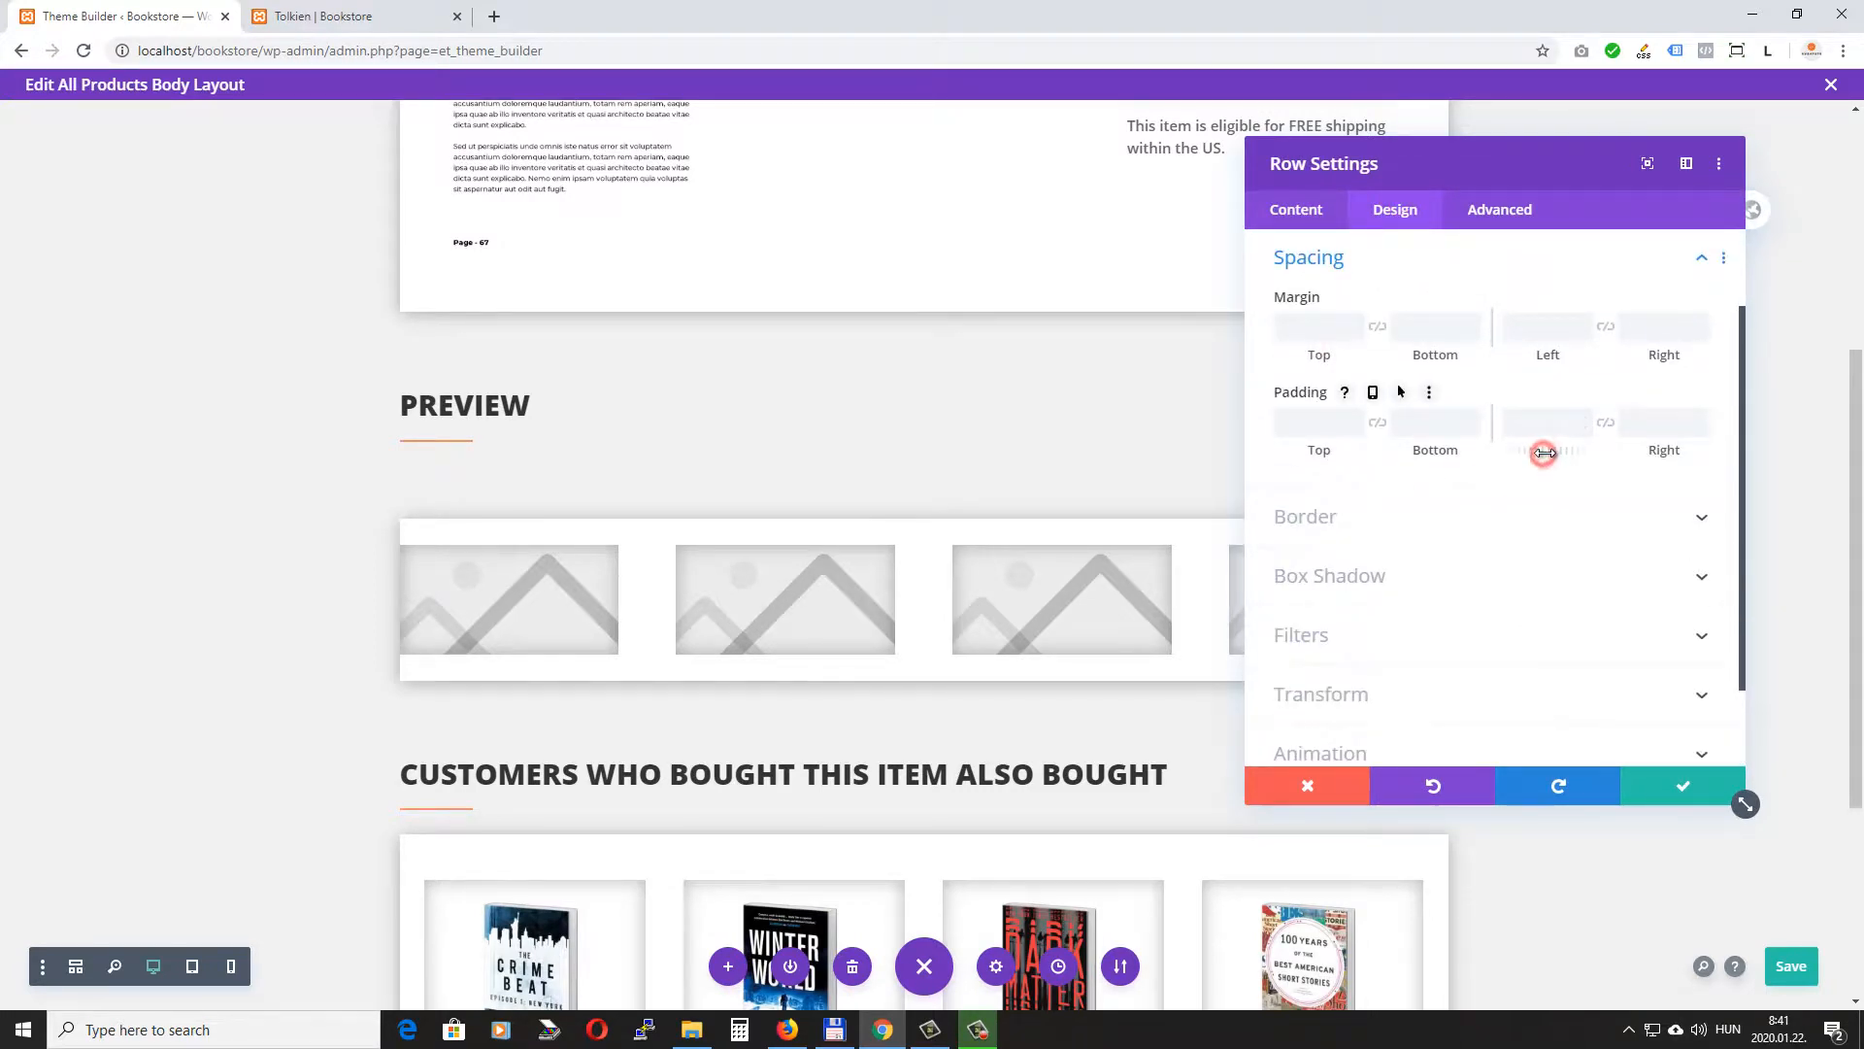
pyautogui.moveTo(1544, 452); pyautogui.dragTo(1584, 416)
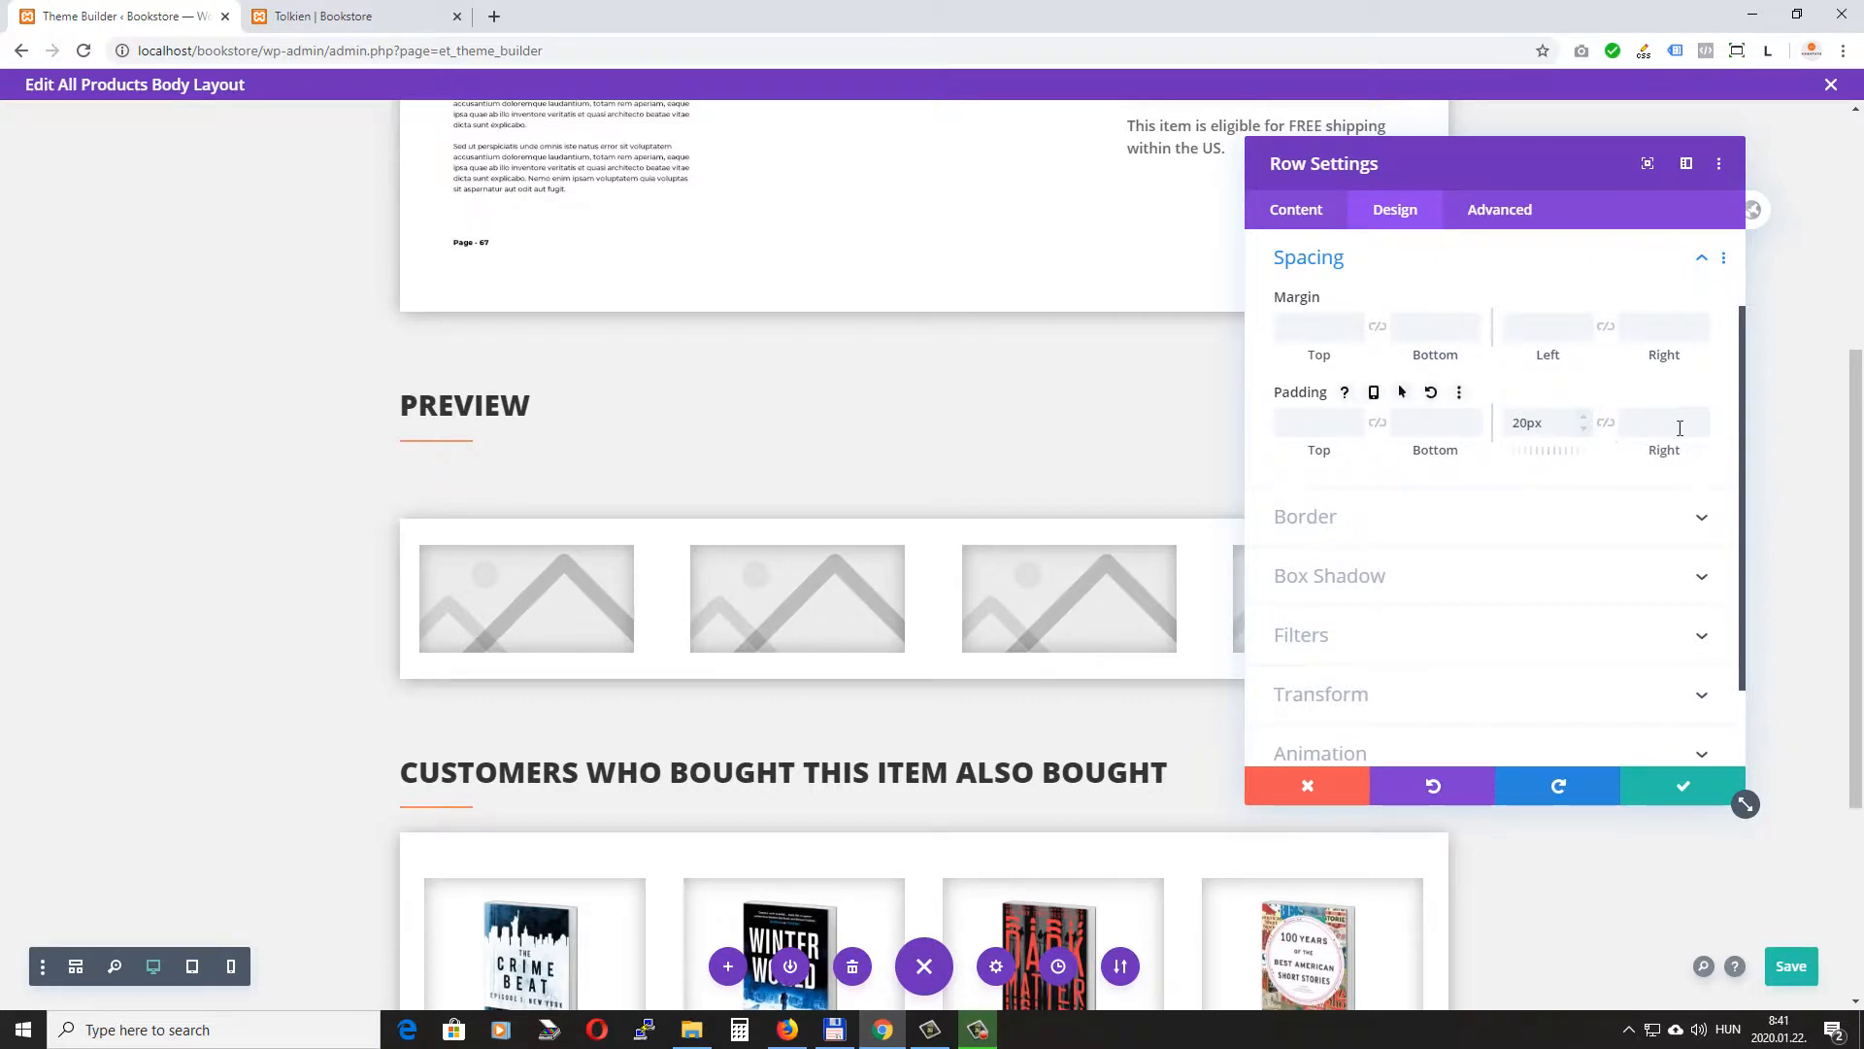
pyautogui.click(1652, 427)
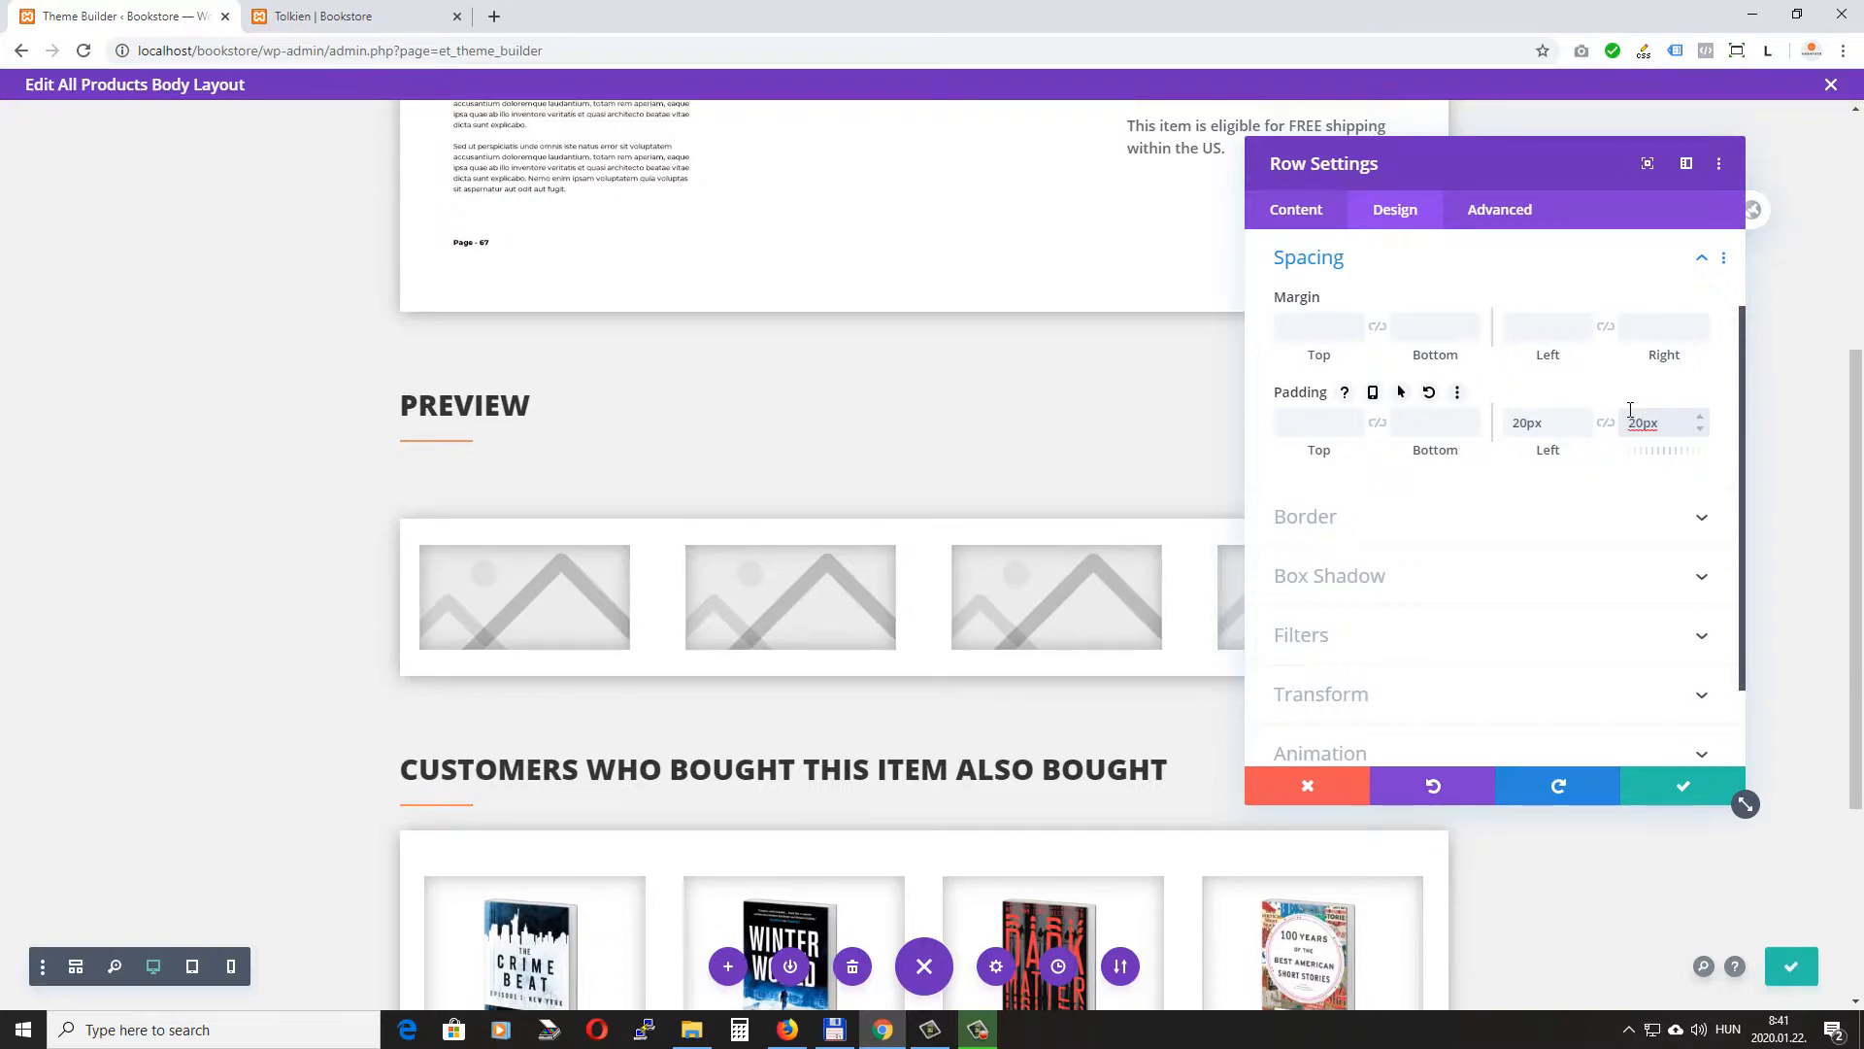
# Reduce the Preview image row's top margin to bring it closer to the heading, and save the layout.
pyautogui.click(1320, 422)
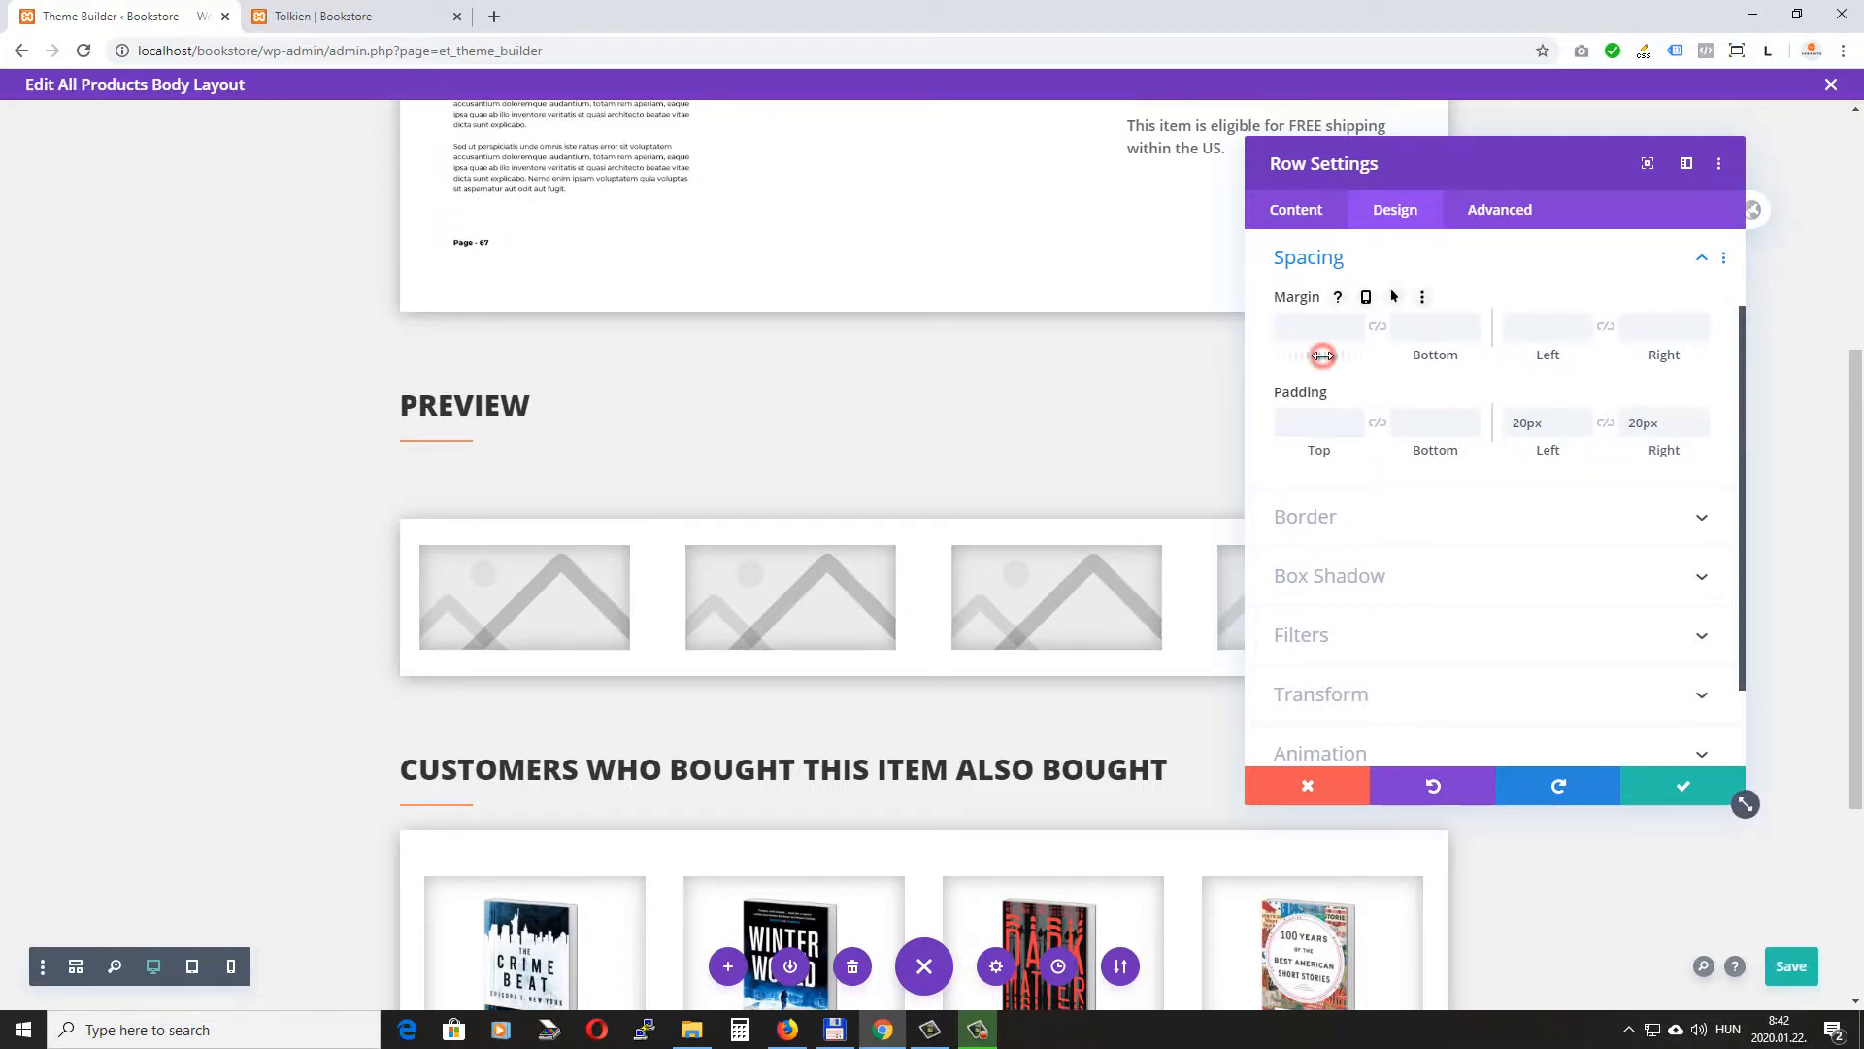
pyautogui.moveTo(1322, 356); pyautogui.dragTo(1282, 370)
pyautogui.hotkey('ctrl', 's')
# Reload the Tolkien product page and check the Preview section, opening and closing each of the four sample-page images in the lightbox.
pyautogui.click(333, 18)
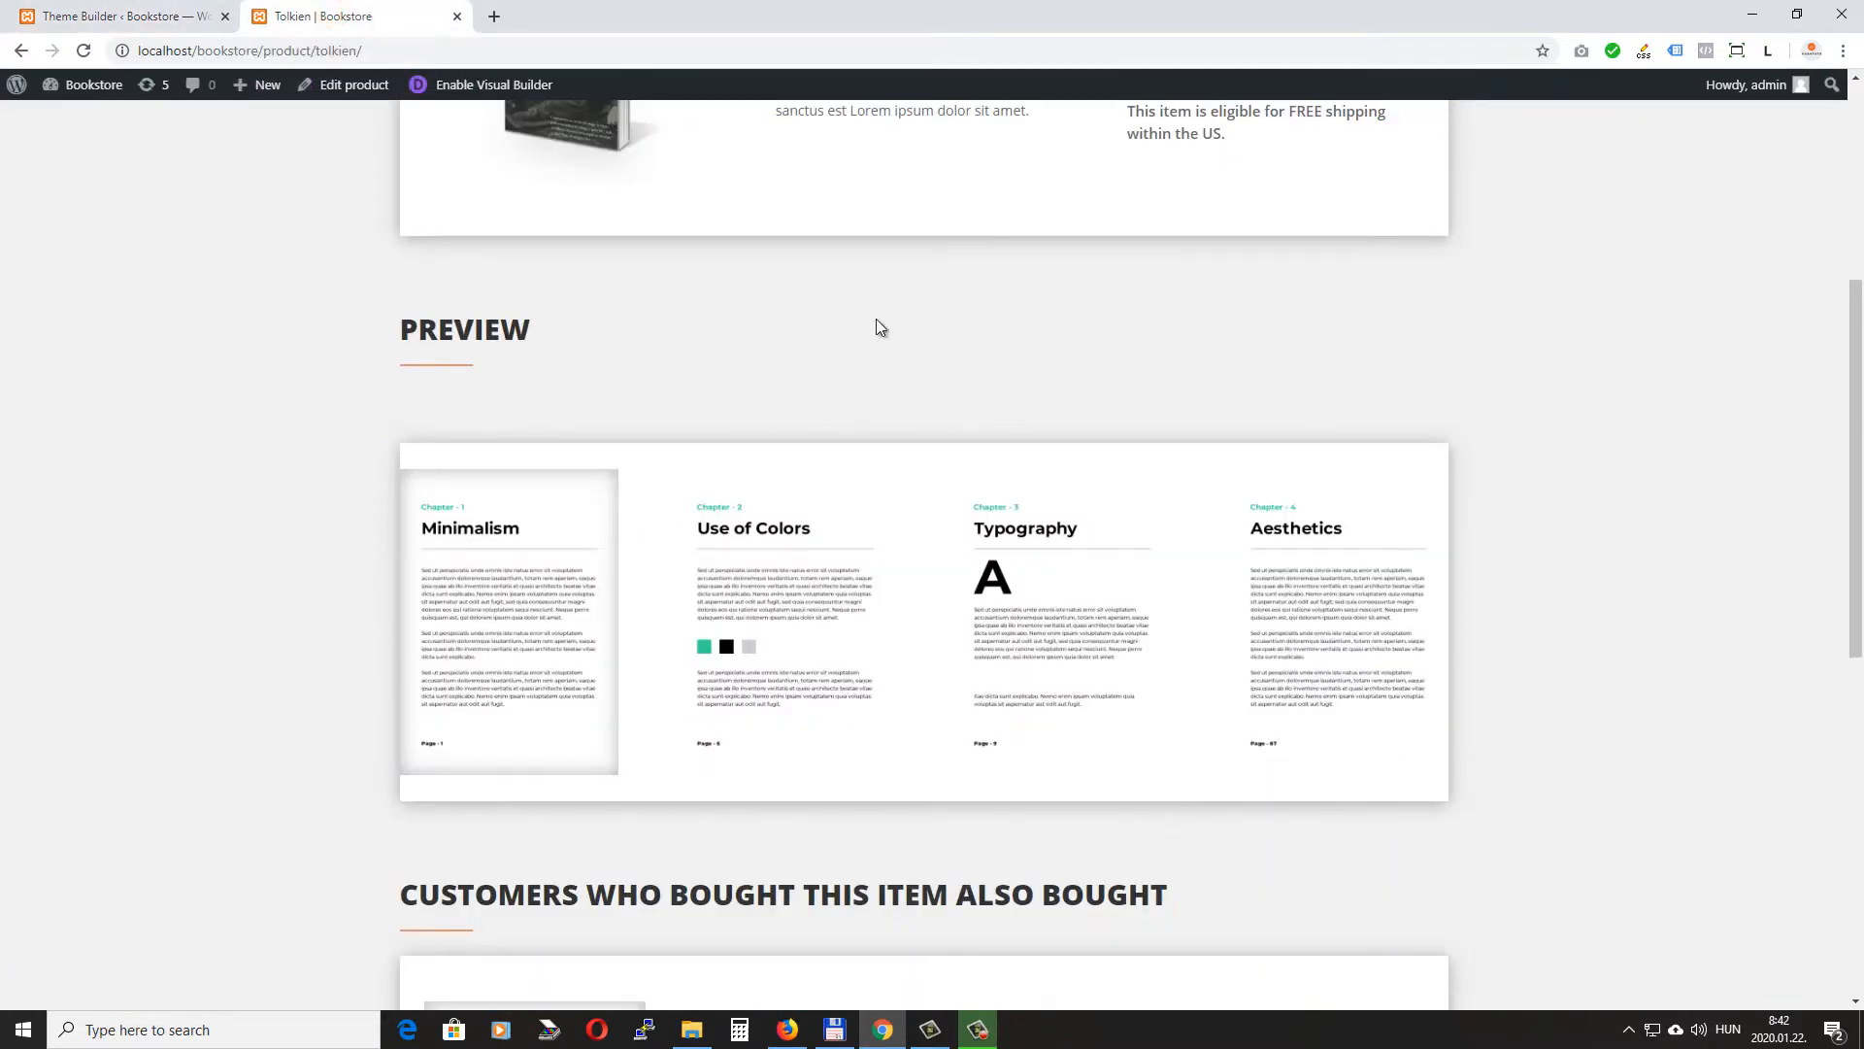
pyautogui.click(82, 52)
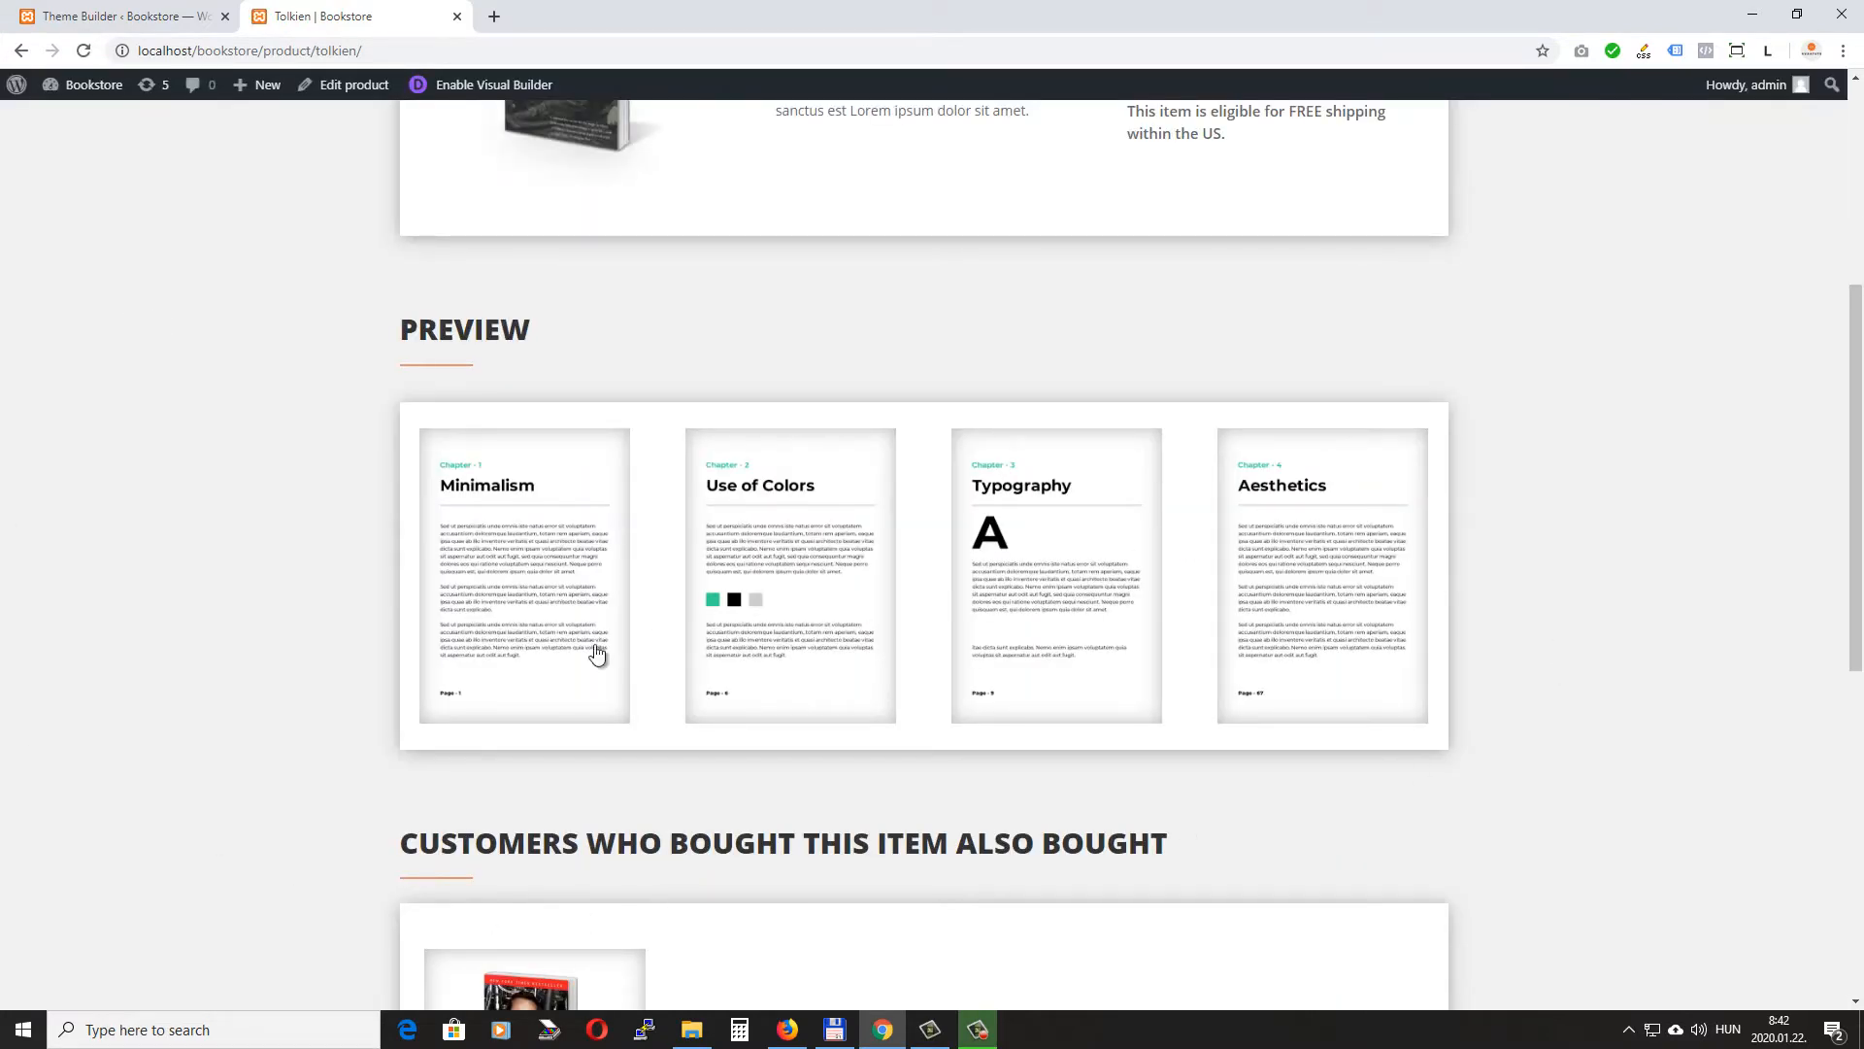
pyautogui.click(531, 530)
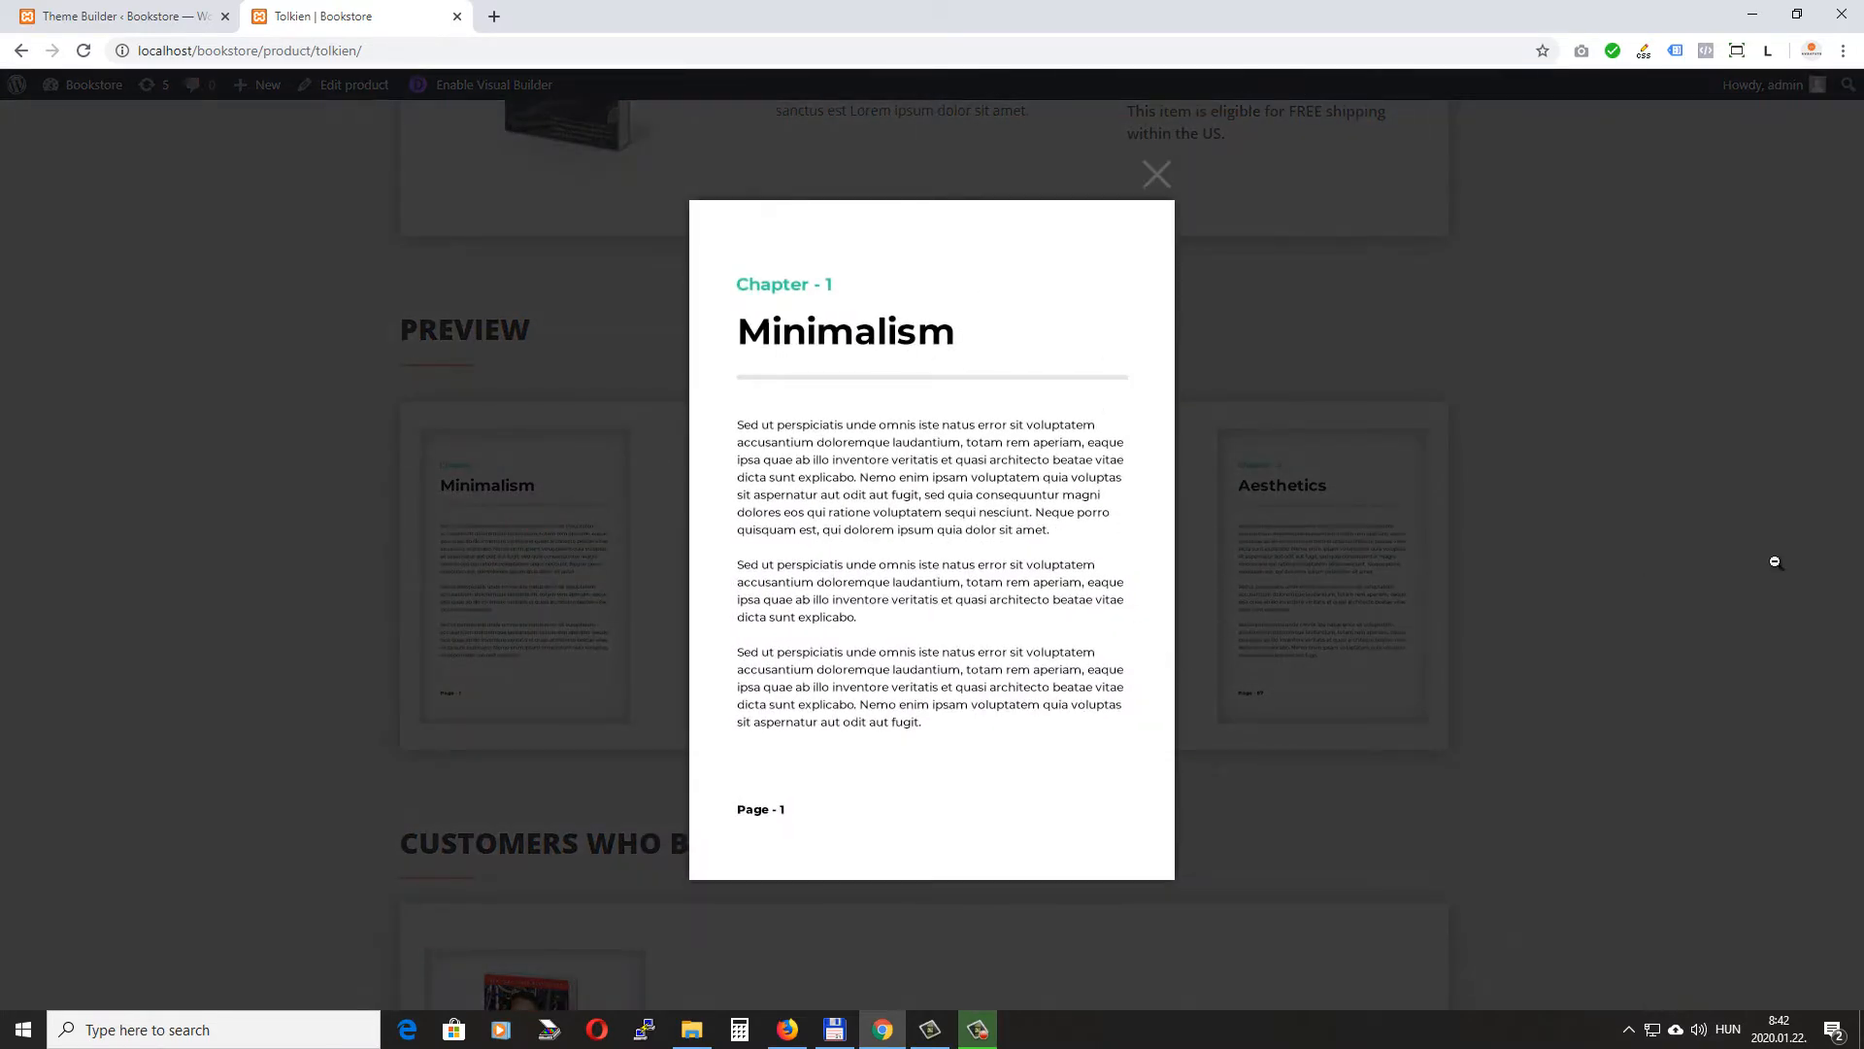
pyautogui.click(1158, 175)
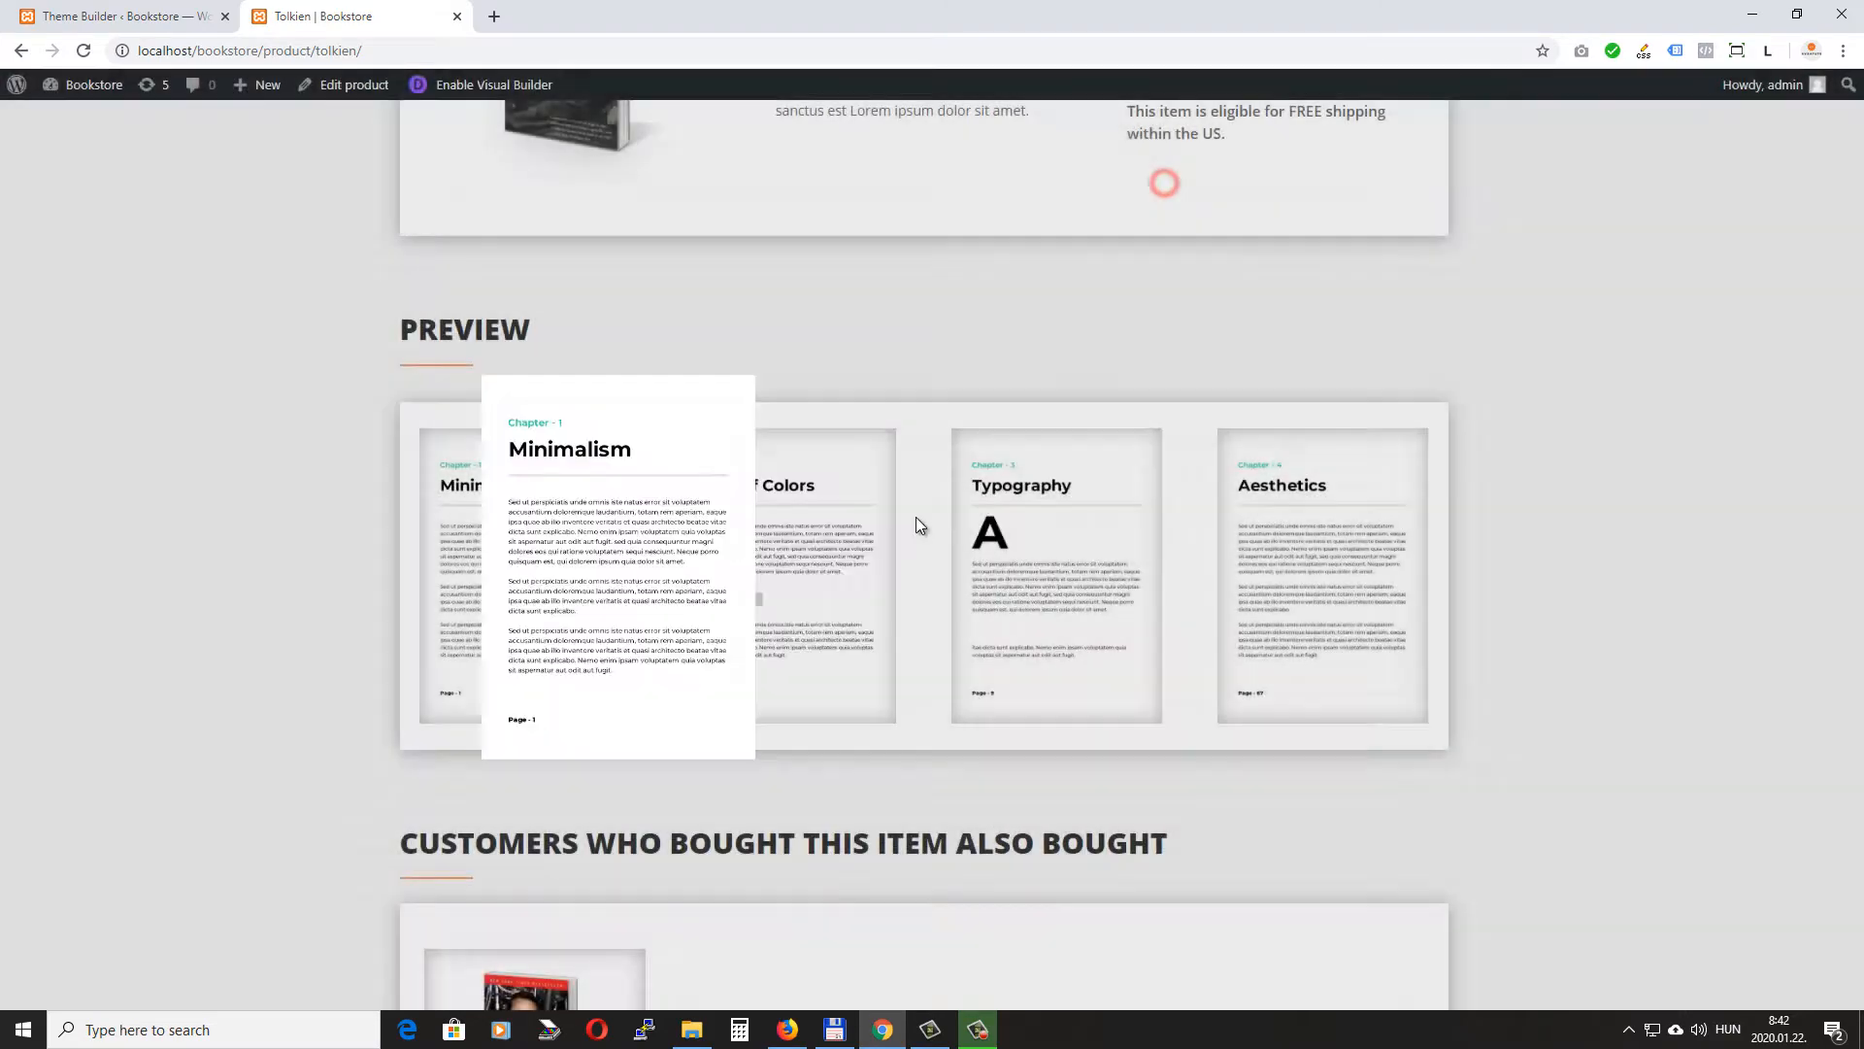
pyautogui.click(791, 545)
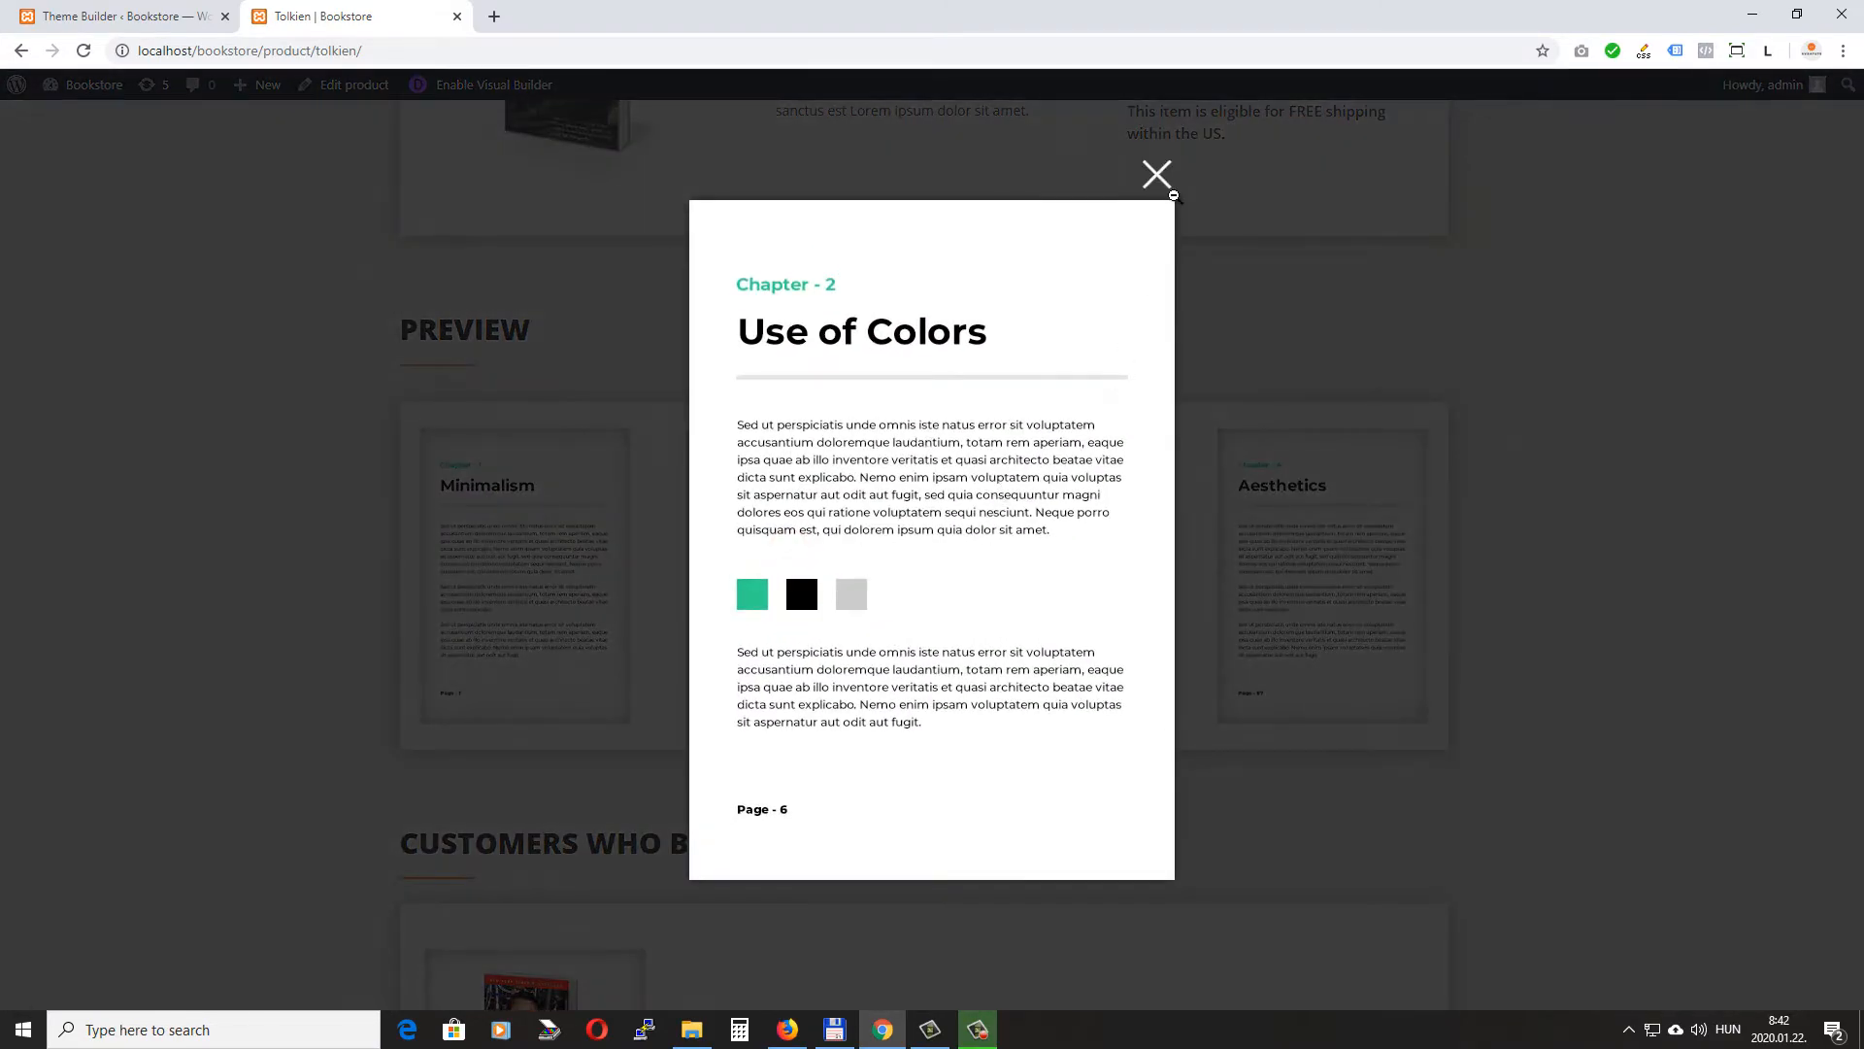
pyautogui.click(1157, 175)
pyautogui.click(1040, 561)
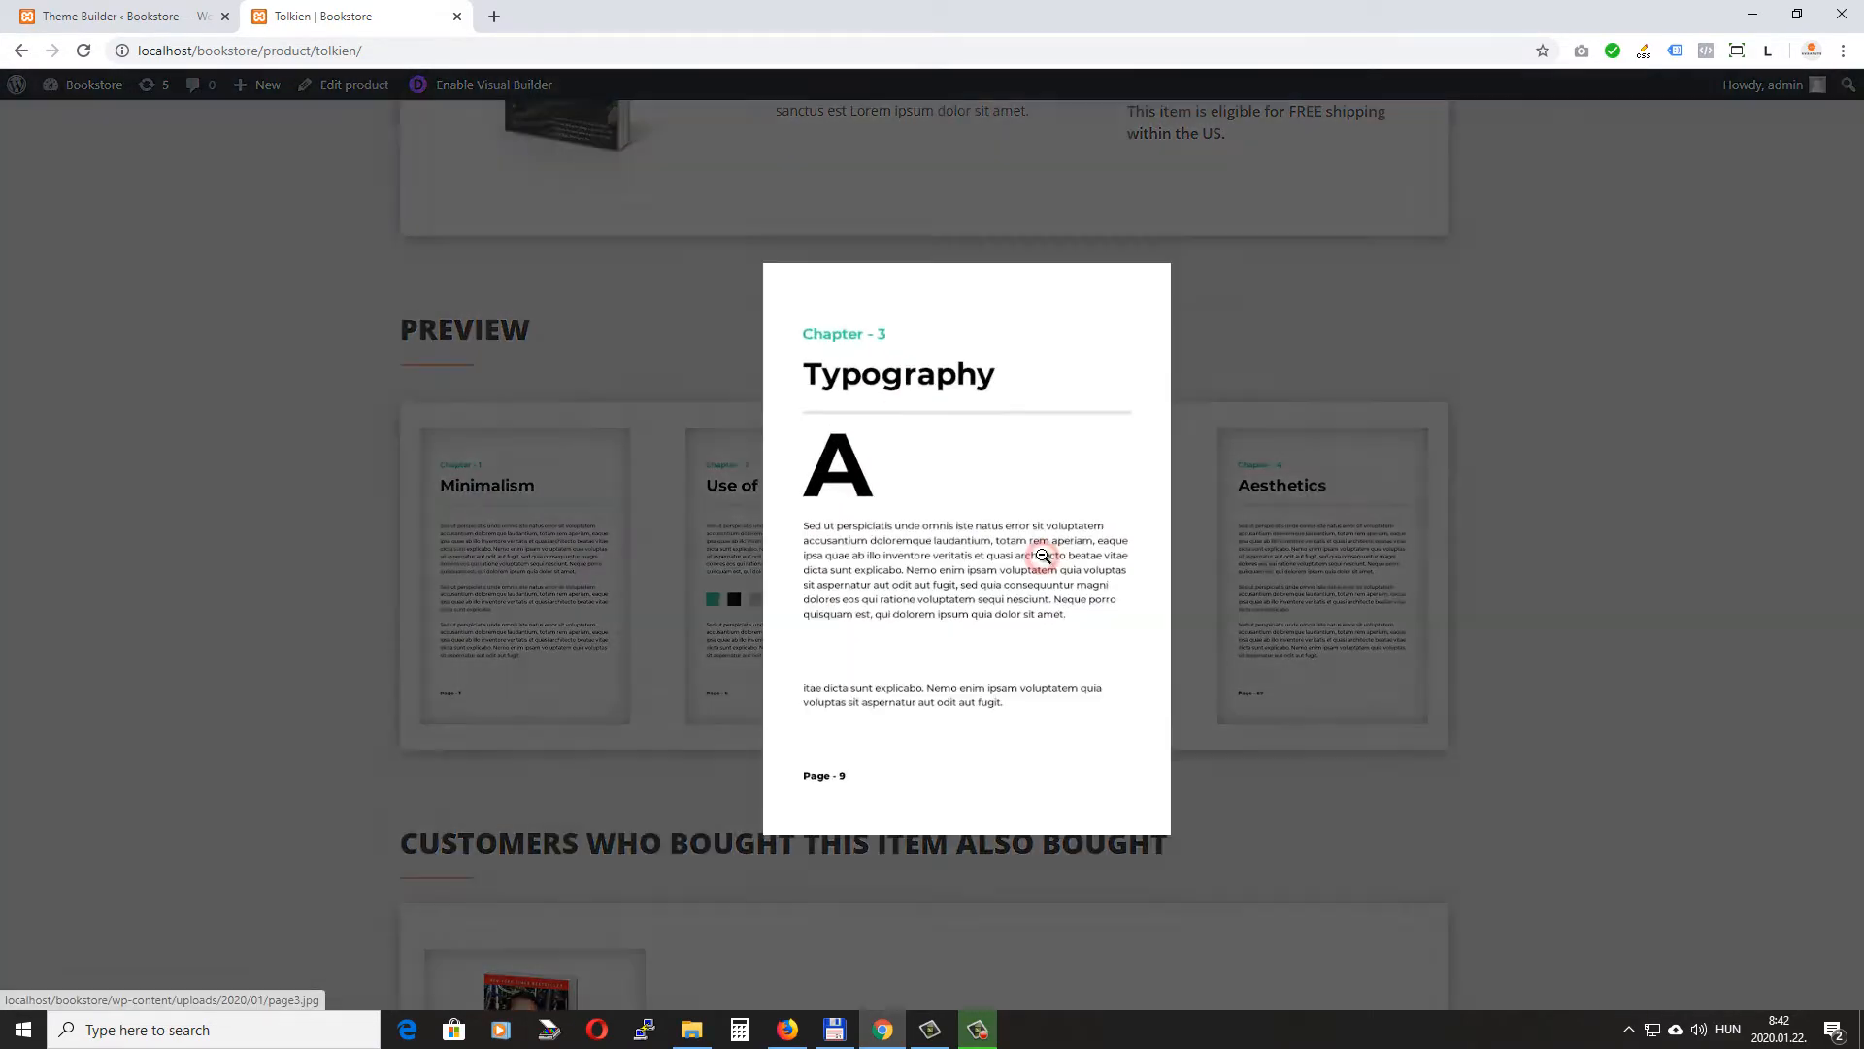
pyautogui.click(1158, 175)
pyautogui.click(1354, 568)
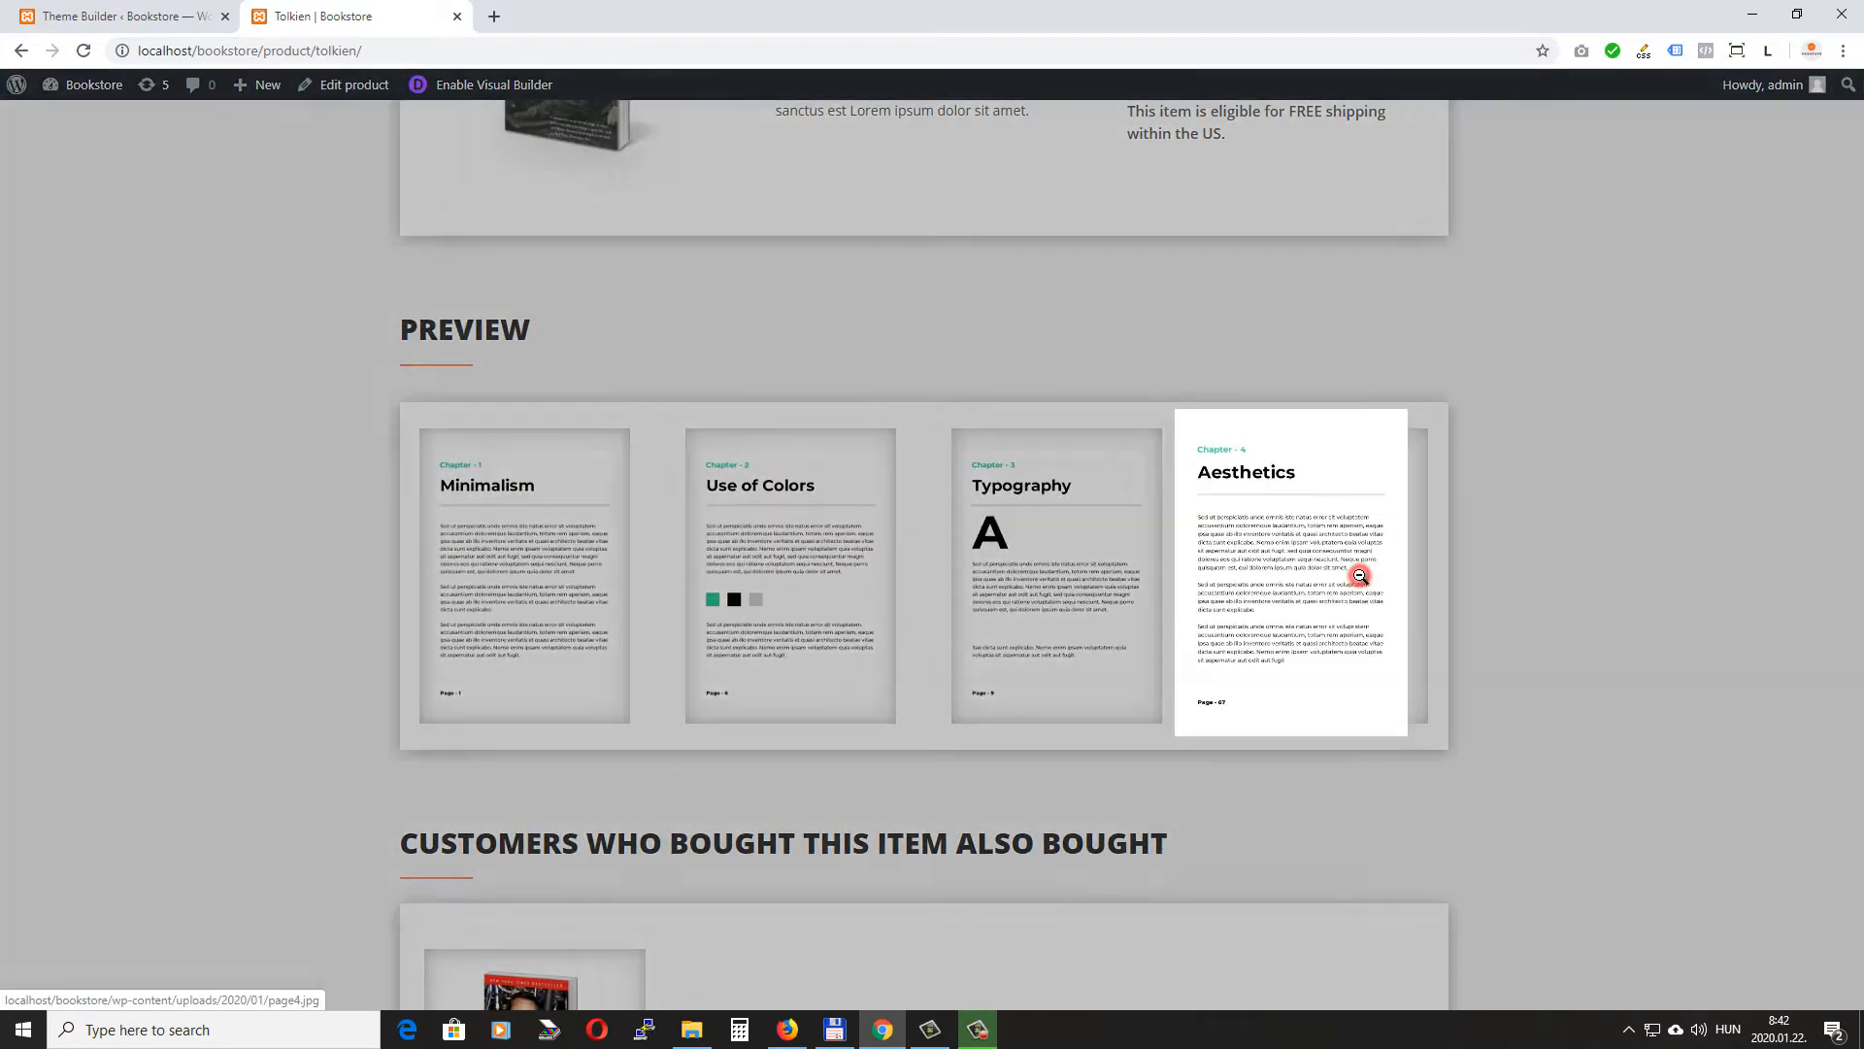
pyautogui.click(1158, 175)
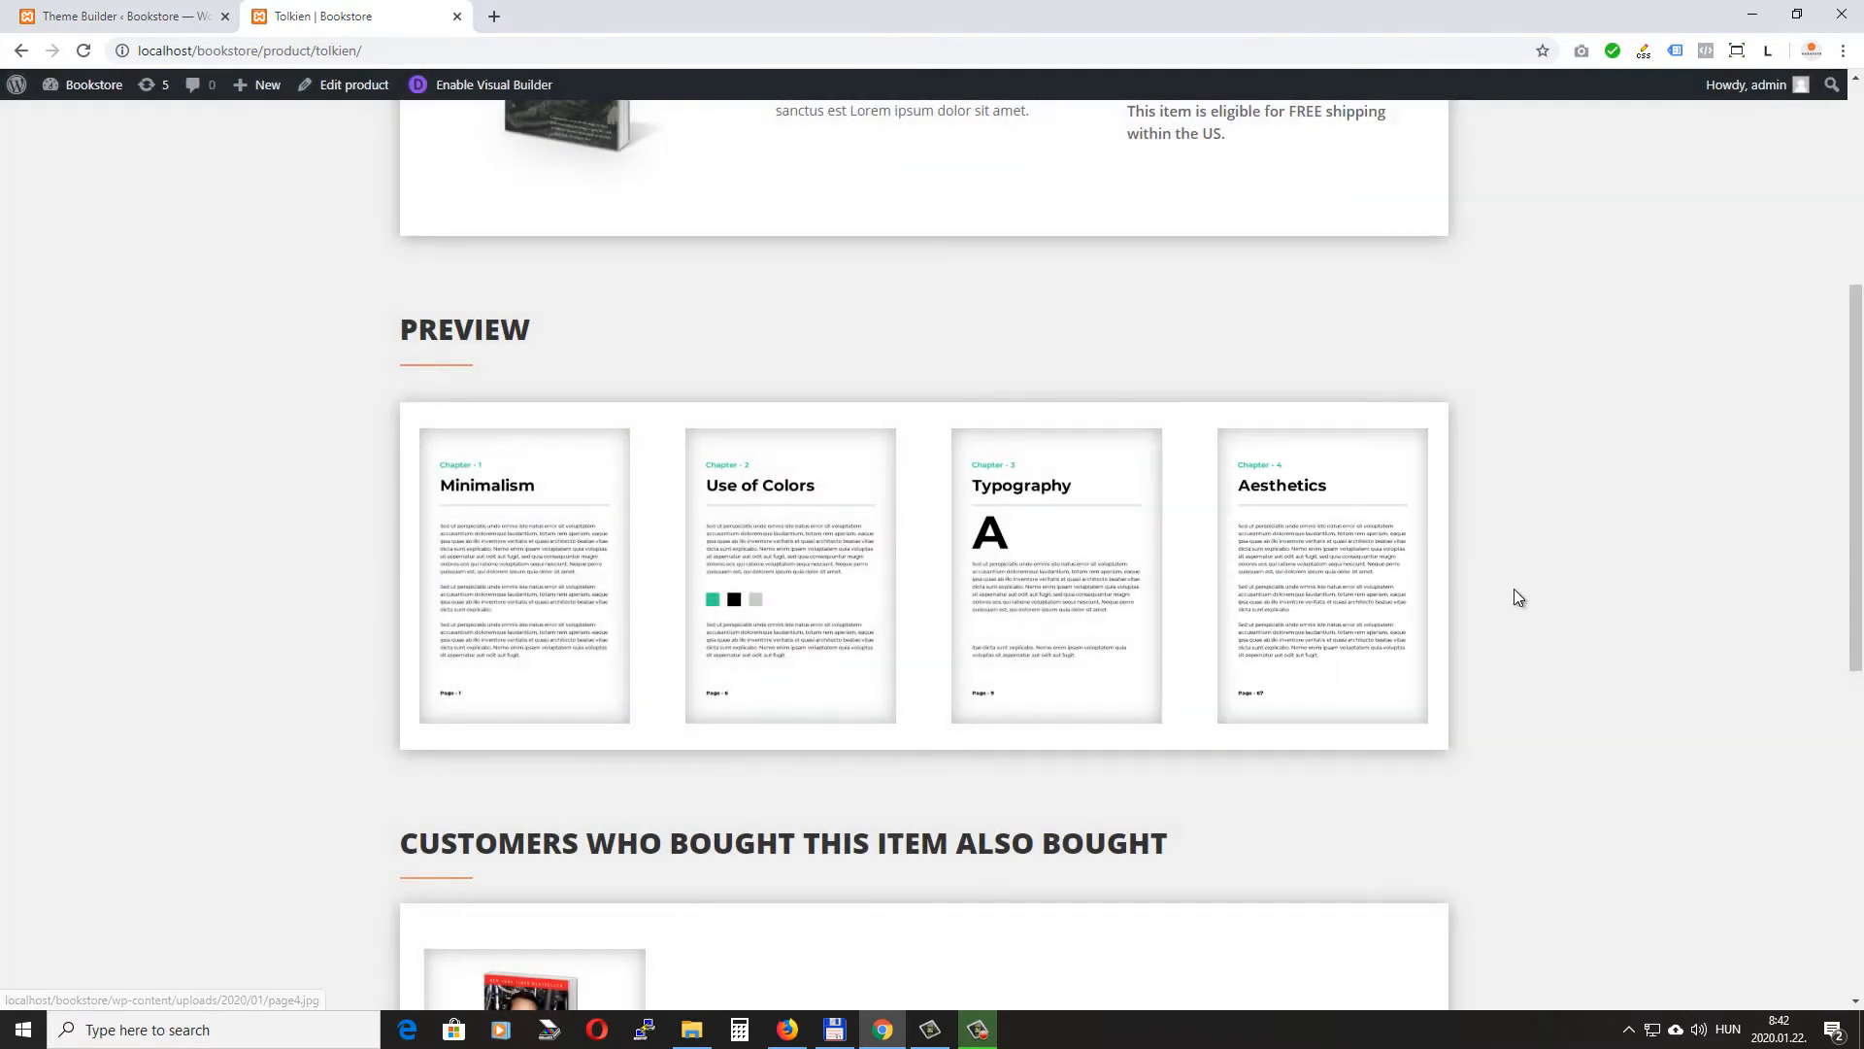
pyautogui.scroll(-4, 1495, 586)
pyautogui.scroll(10, 1441, 555)
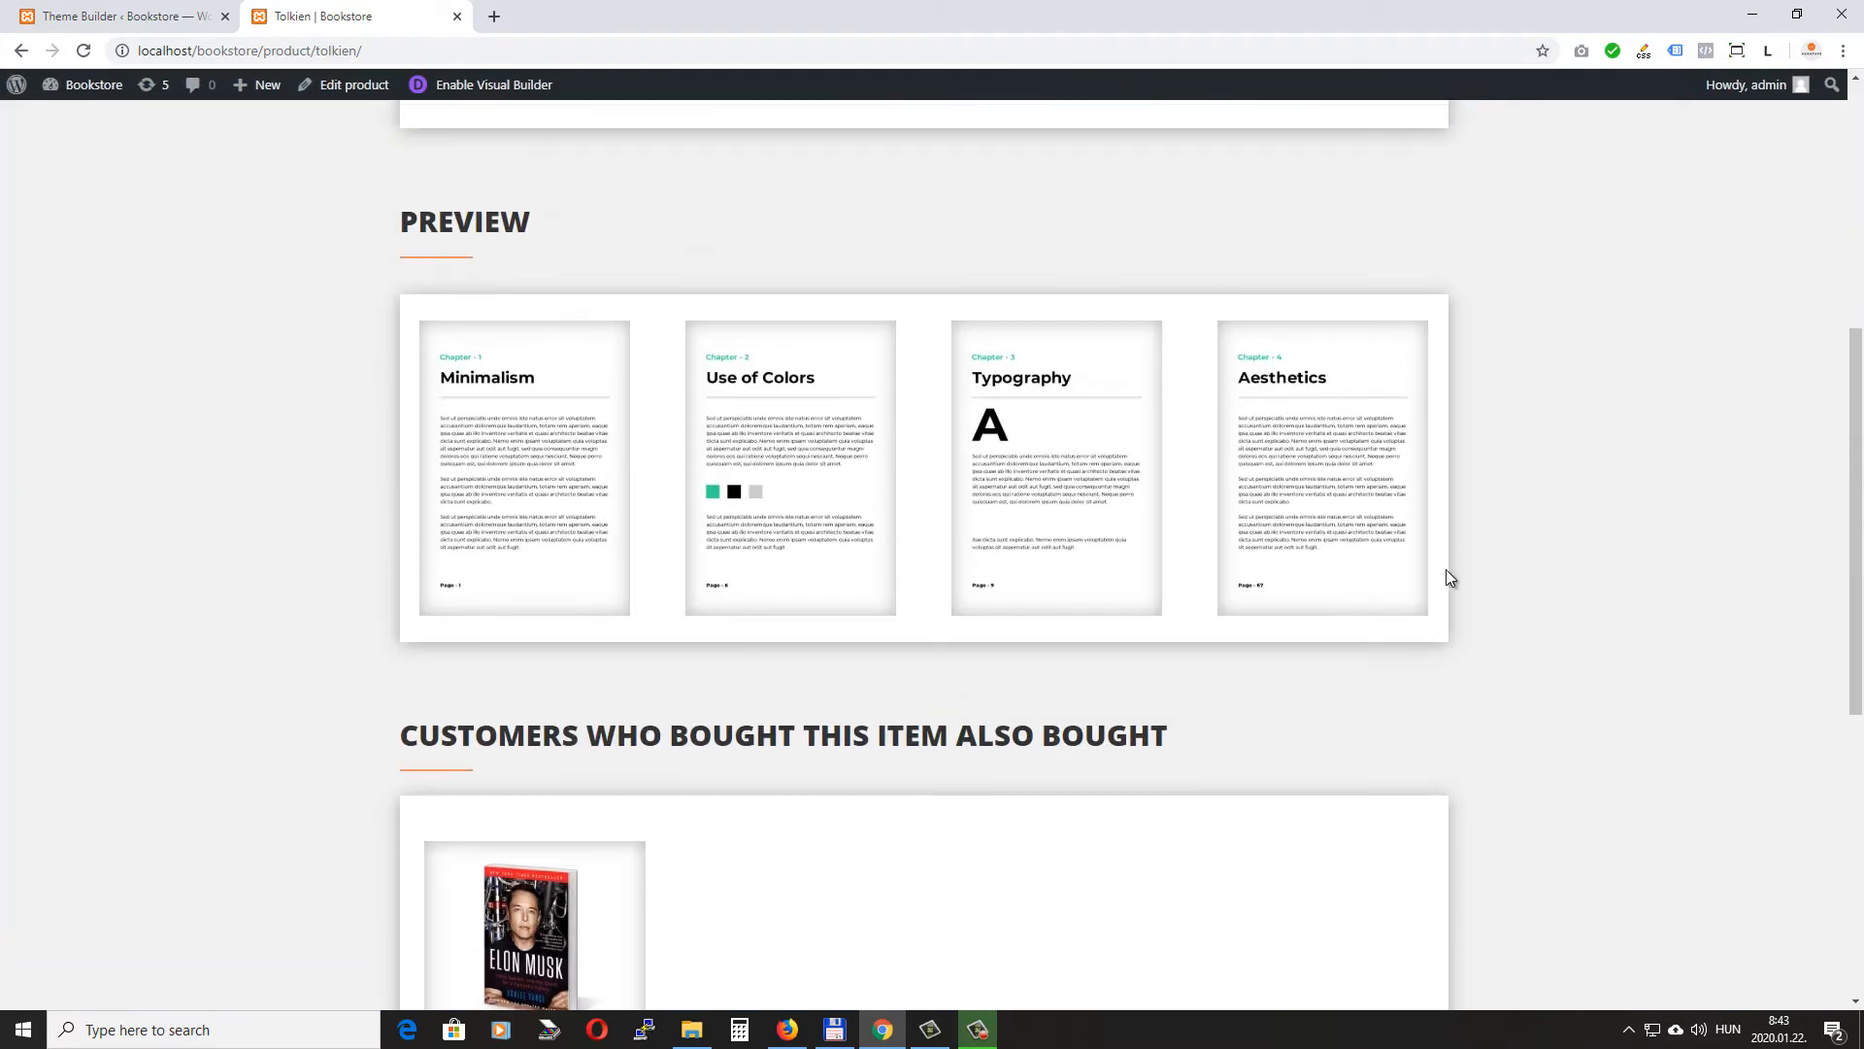